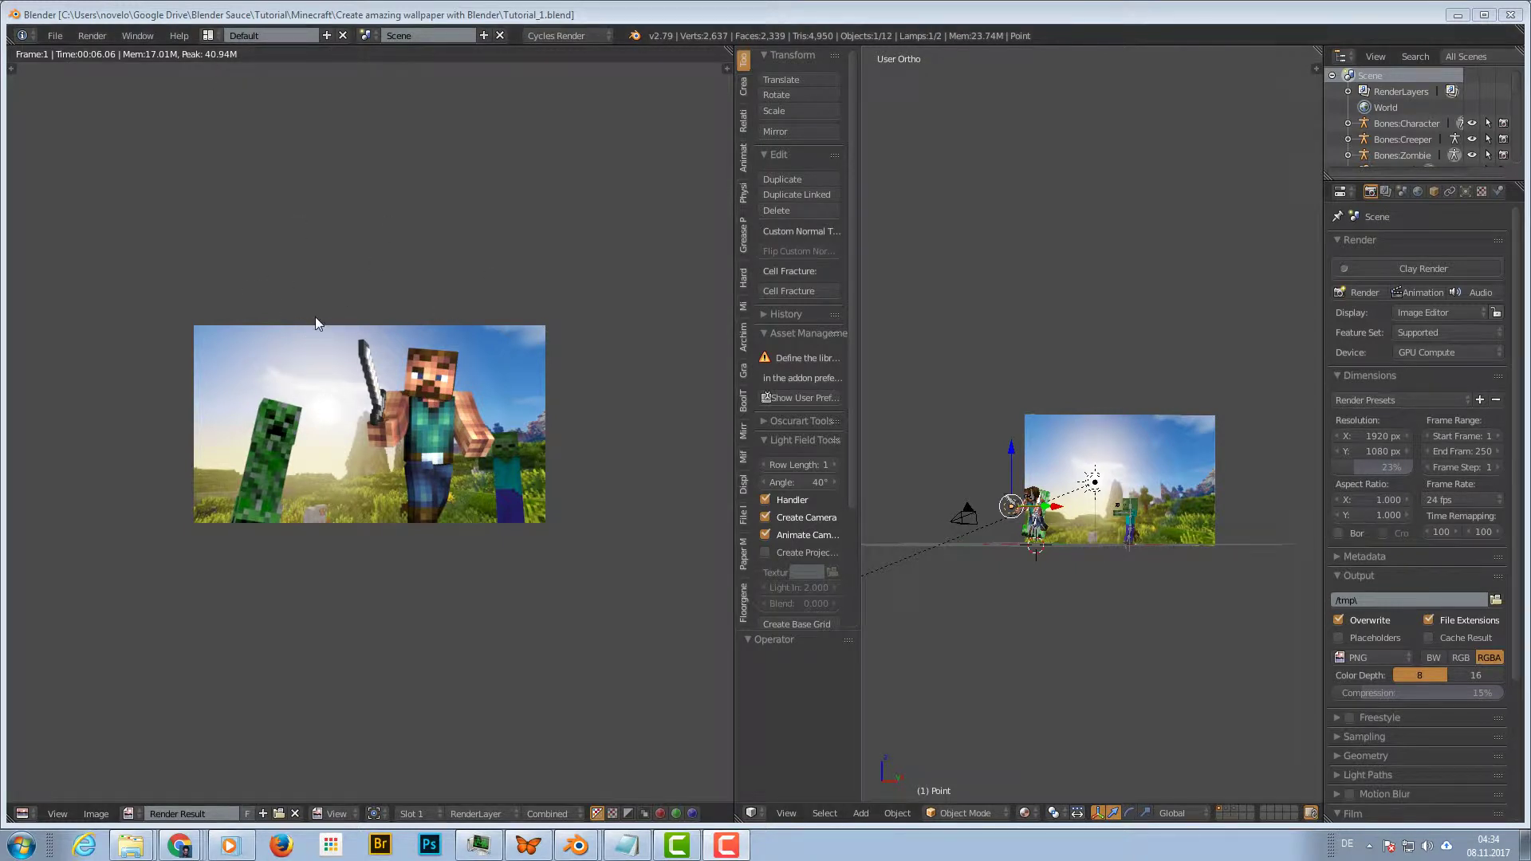
{"action": "left_click", "coordinate": [222, 36]}
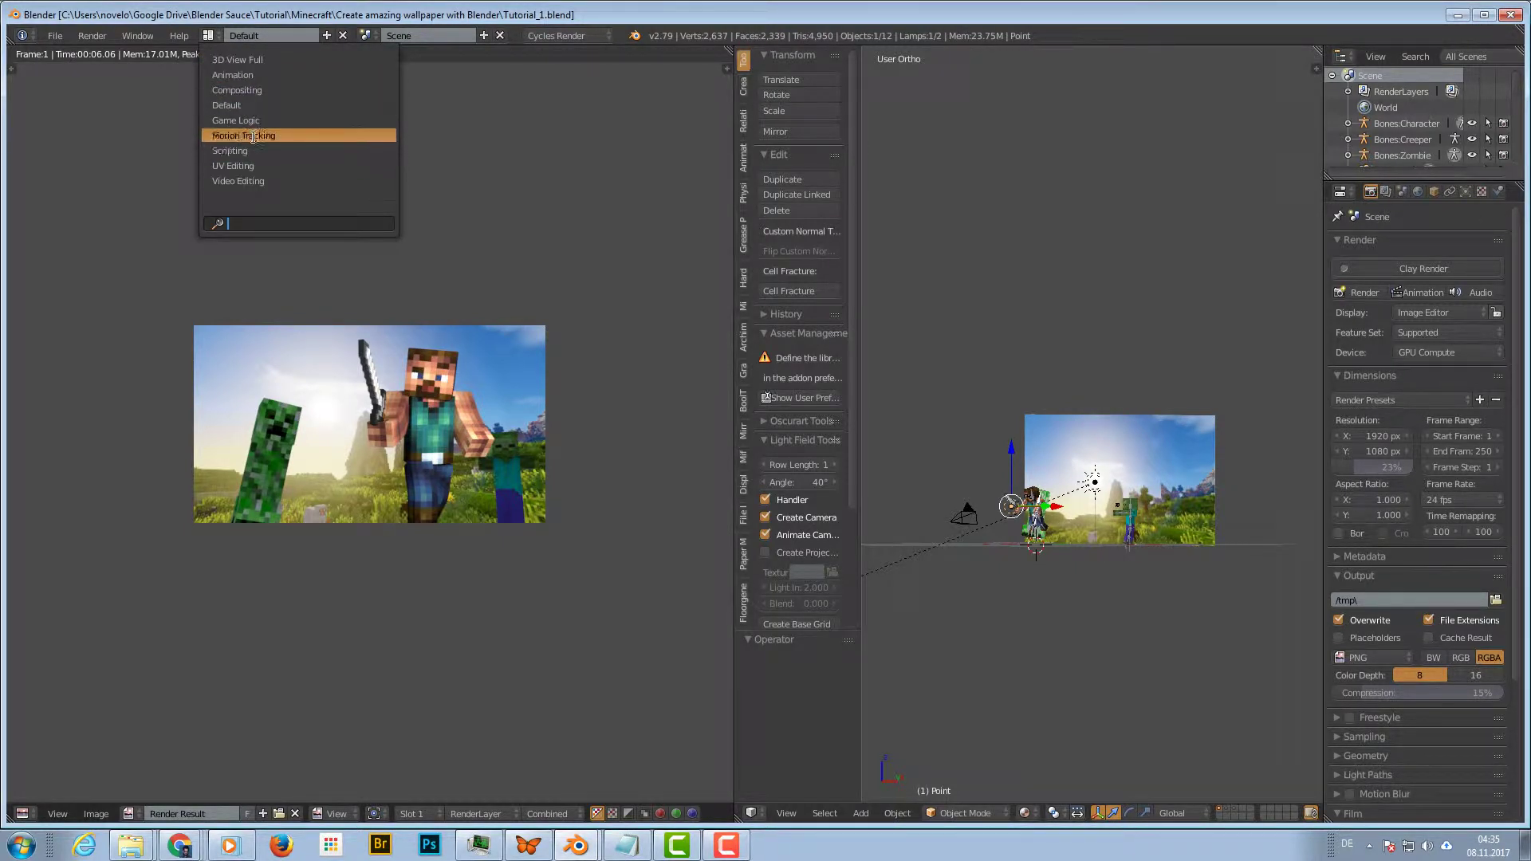
{"action": "left_click", "coordinate": [222, 39]}
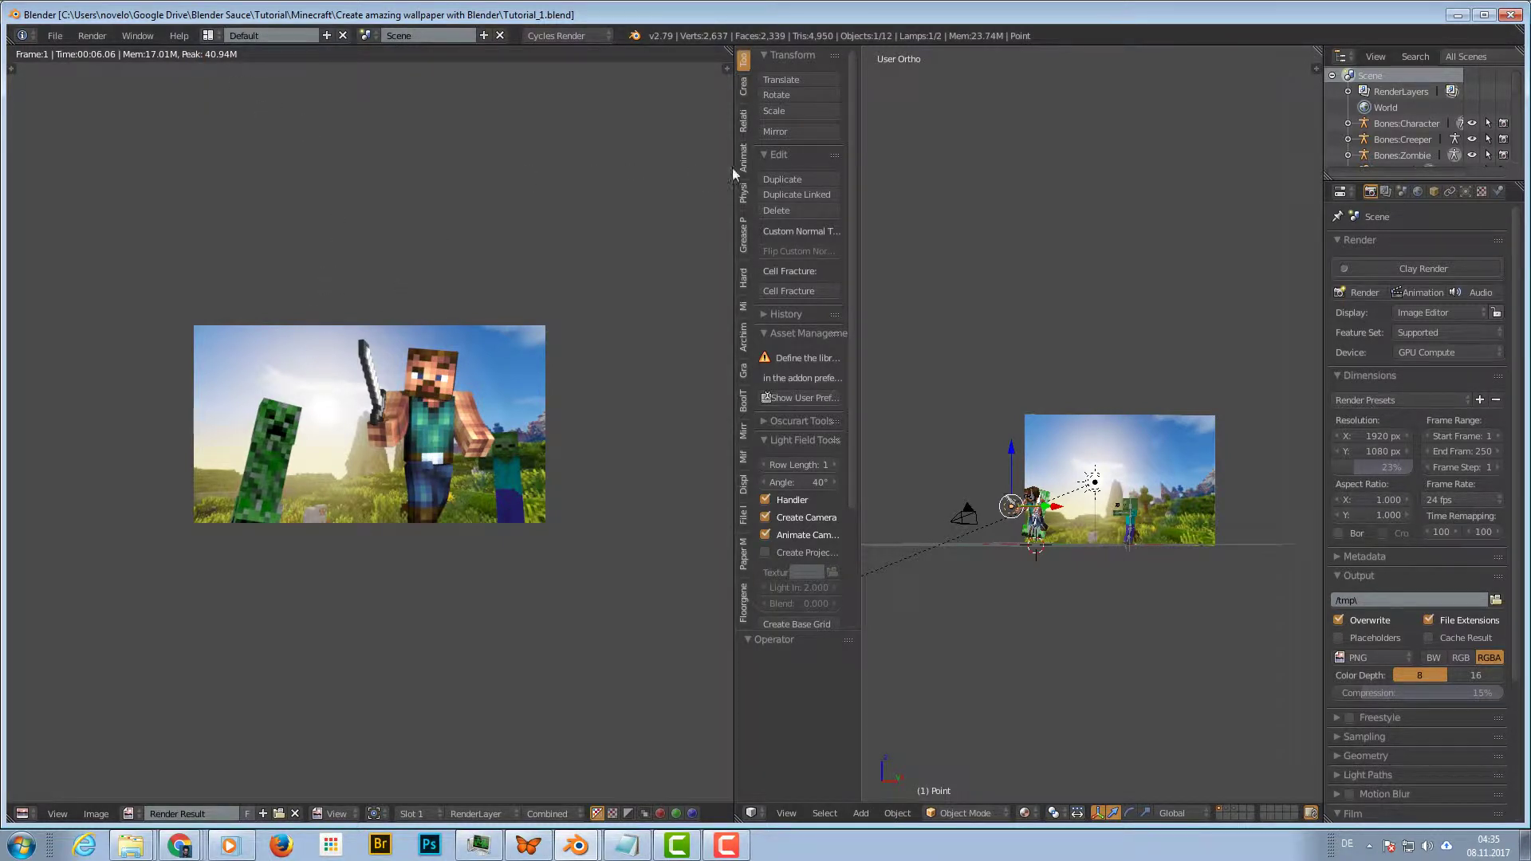
Merge the rendered image area into the 3D view and switch the combined area to the Node Editor
{"action": "left_click_drag", "start_coordinate": [725, 47], "coordinate": [630, 79]}
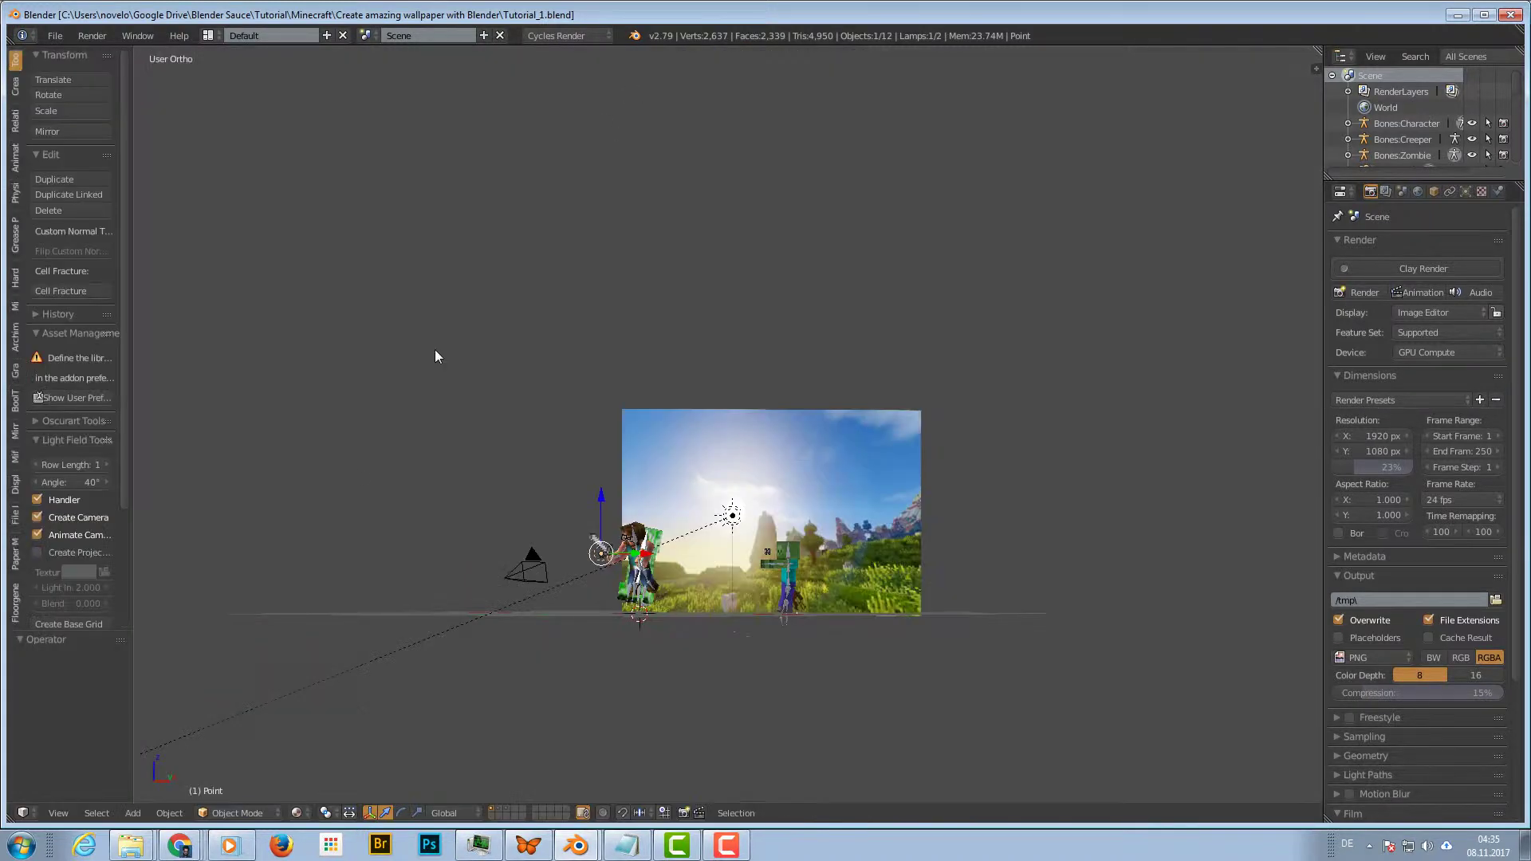
{"action": "left_click", "coordinate": [24, 812]}
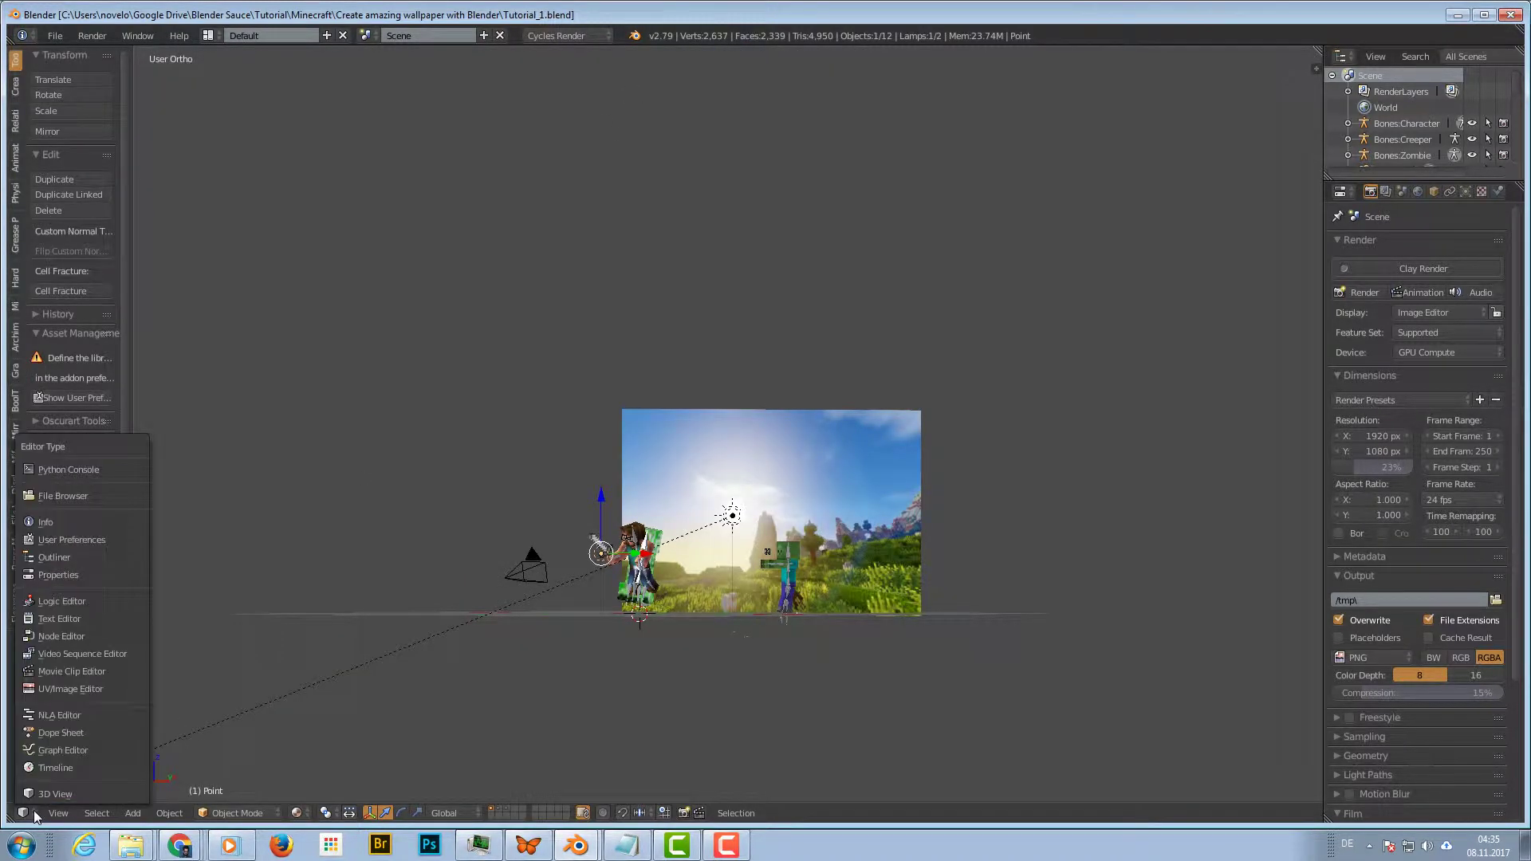
{"action": "left_click", "coordinate": [70, 636]}
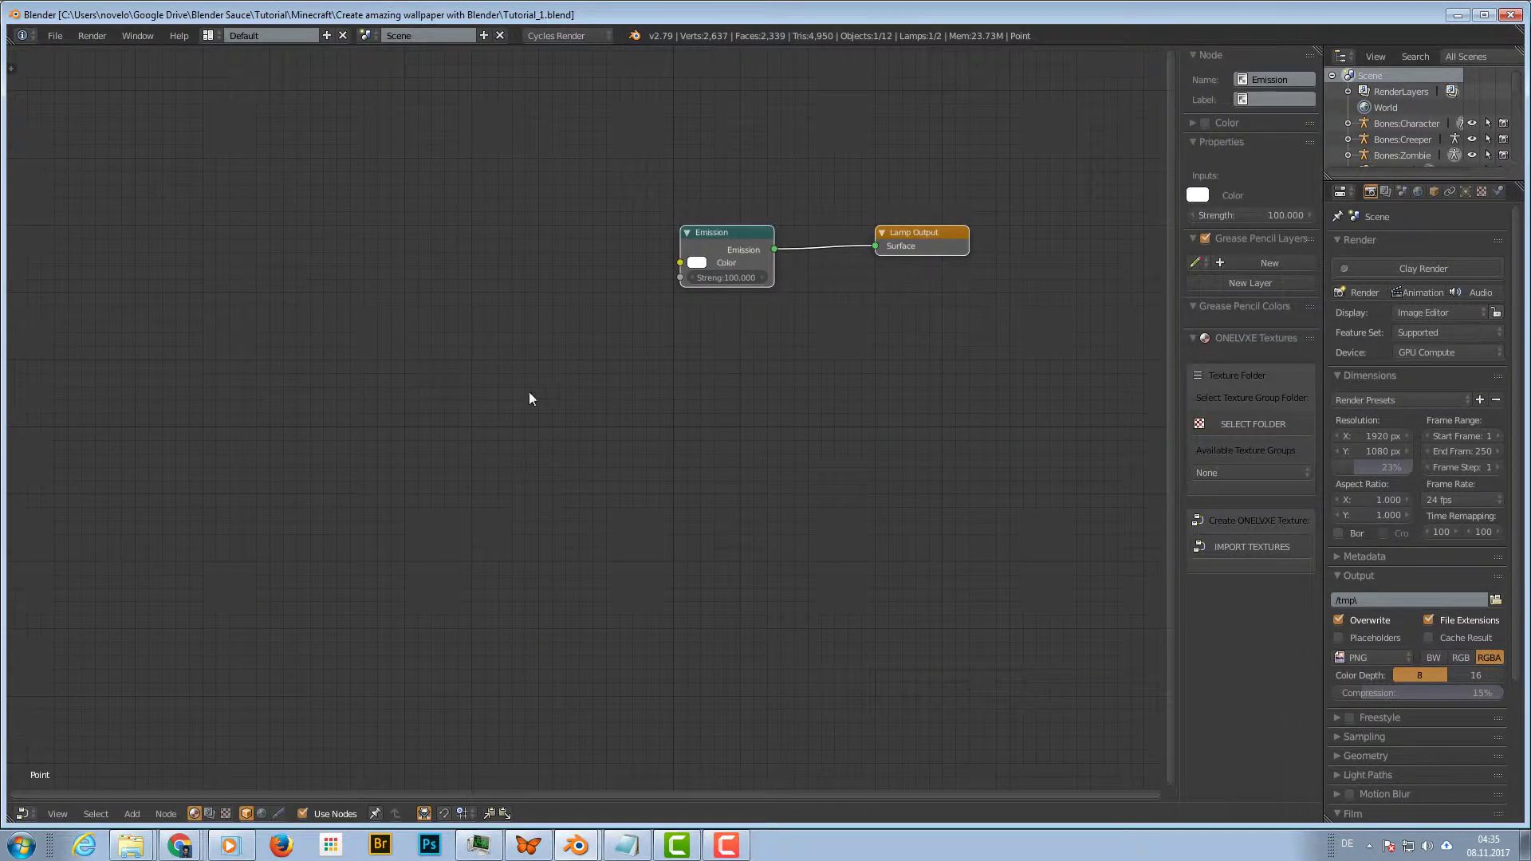
Show the compositing node tree, enable Use Nodes and turn on the backdrop
{"action": "left_click", "coordinate": [209, 813]}
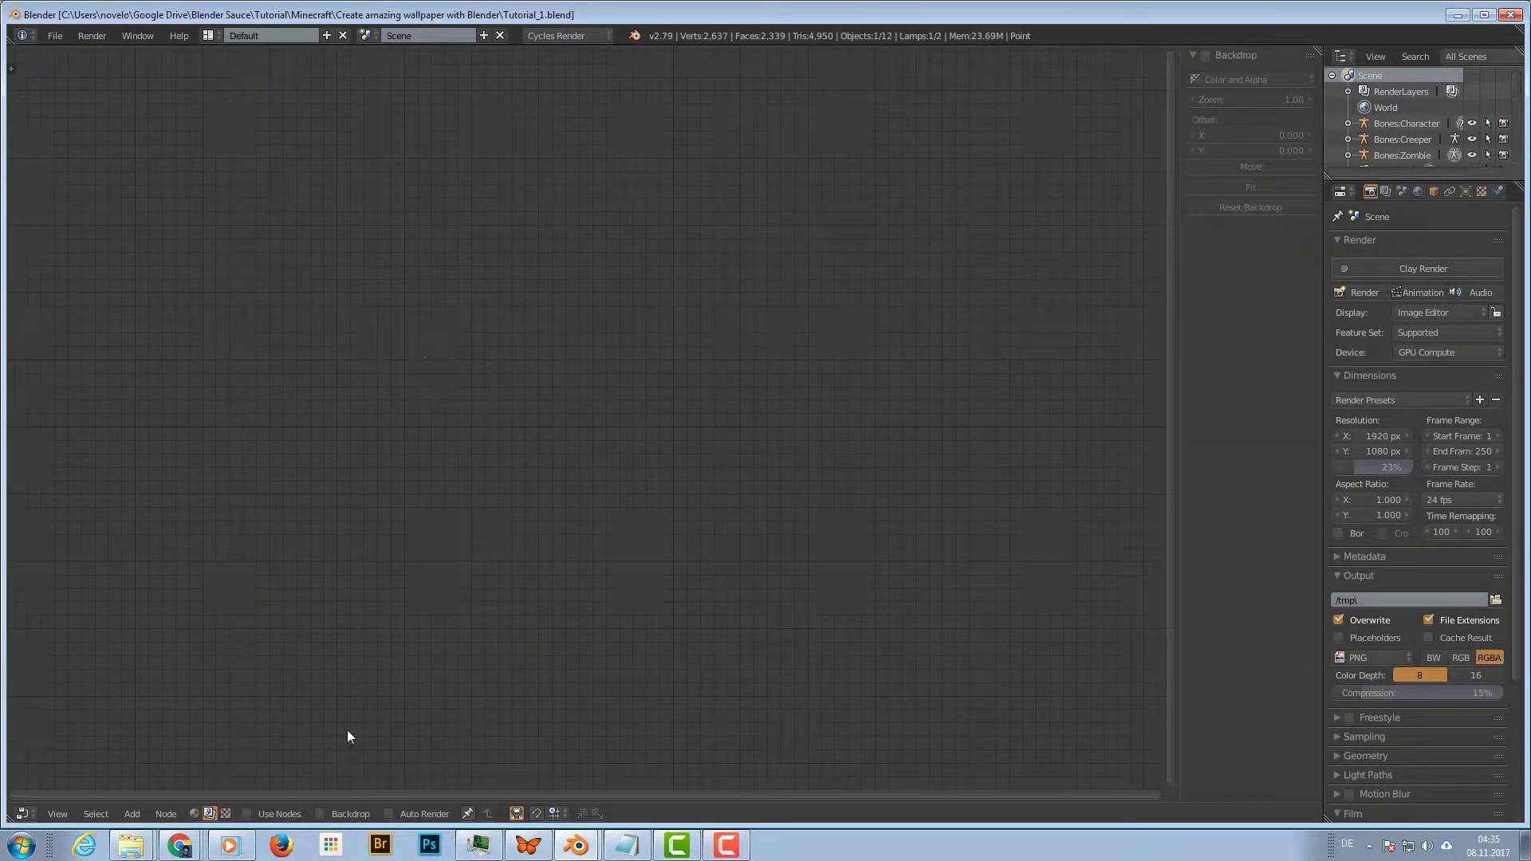
{"action": "left_click", "coordinate": [246, 813]}
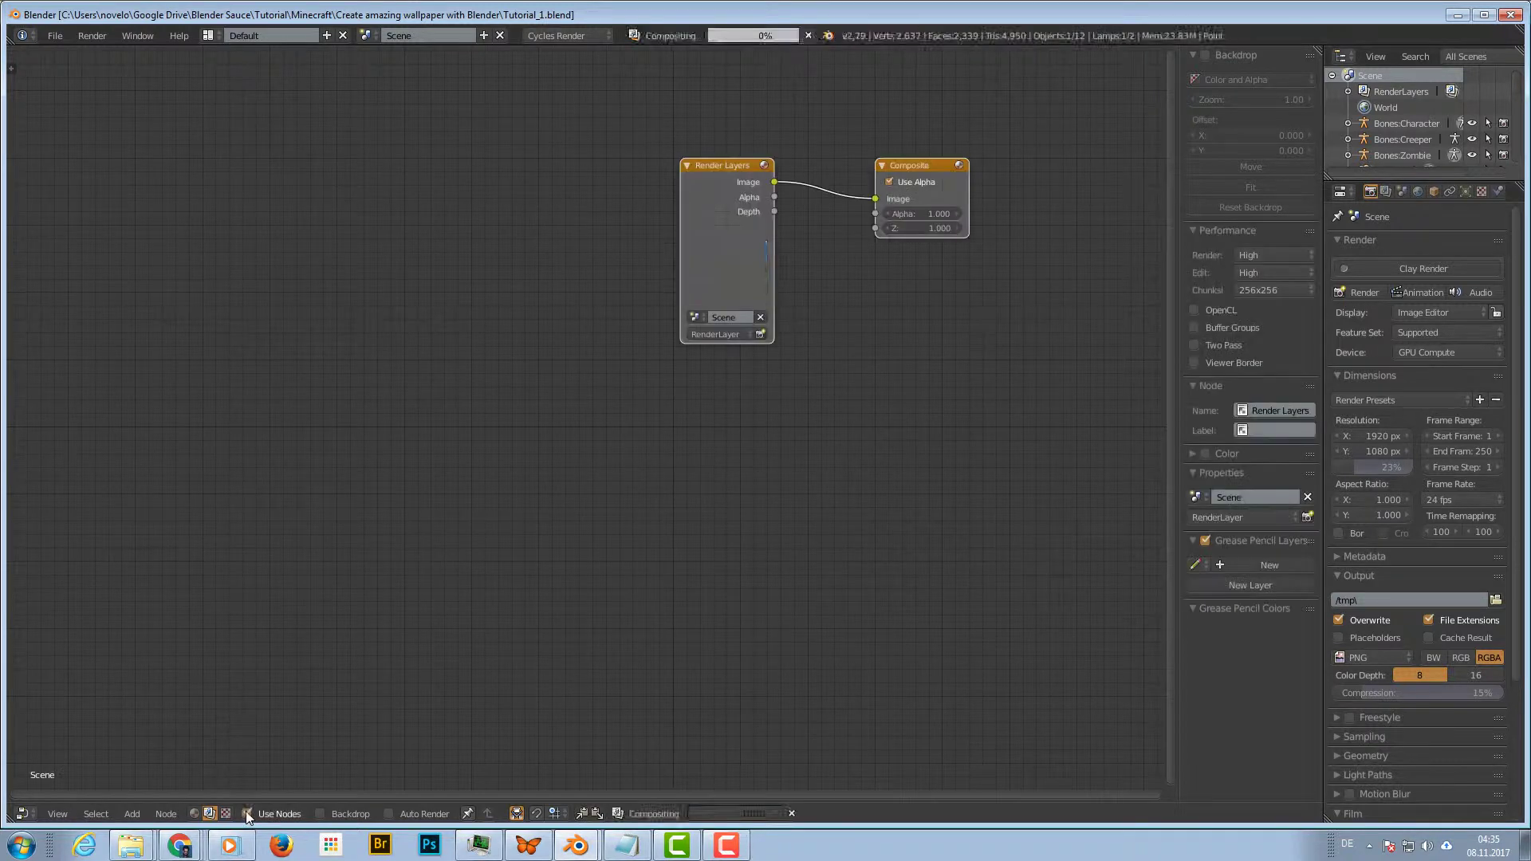
{"action": "left_click", "coordinate": [320, 813]}
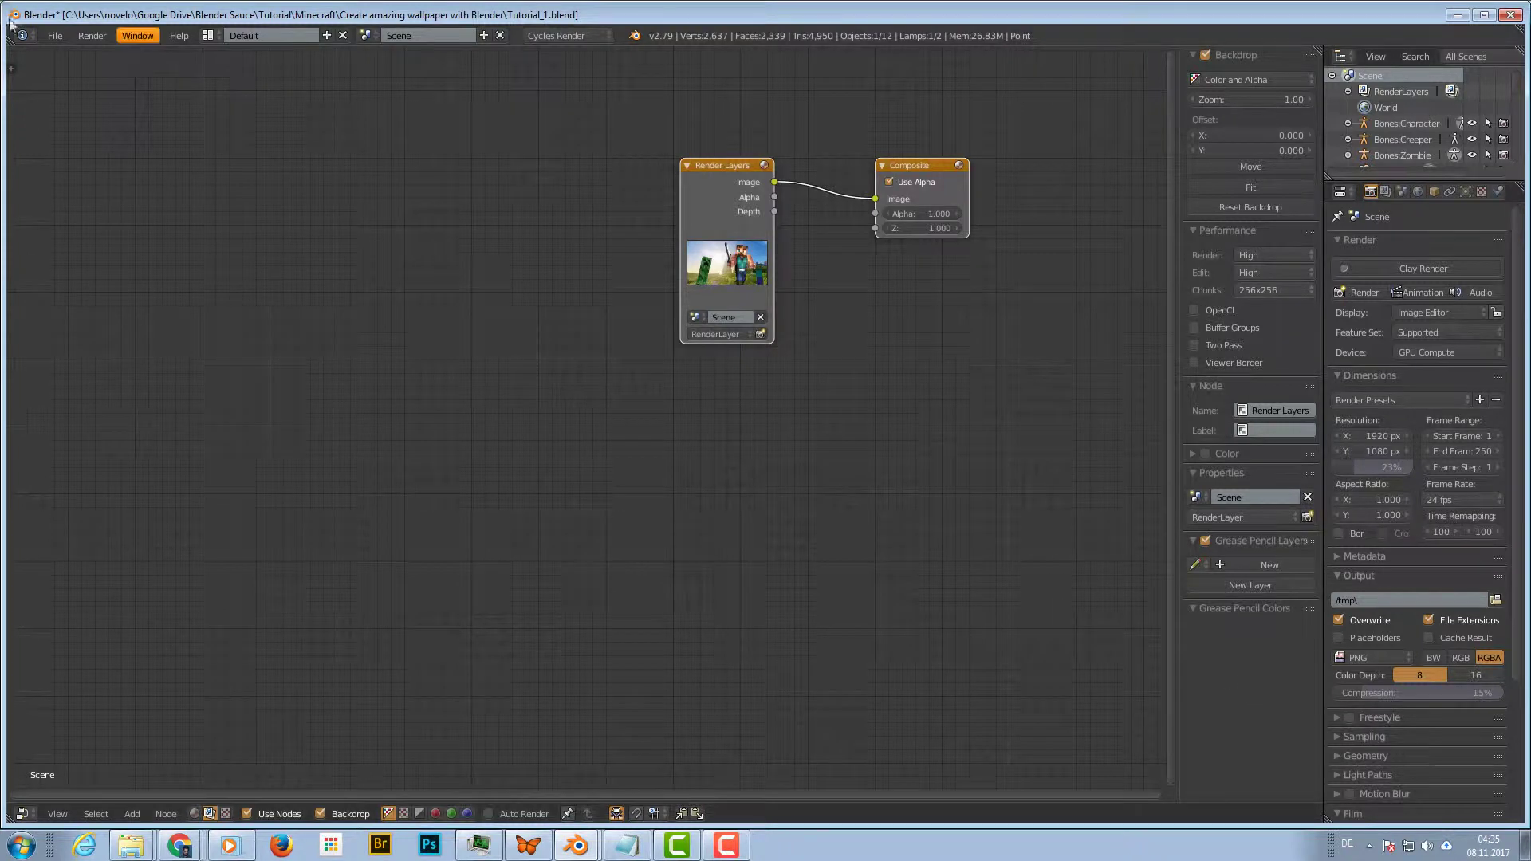
Search the add-ons in the user preferences for "scree" and close the preferences
{"action": "left_click", "coordinate": [52, 35]}
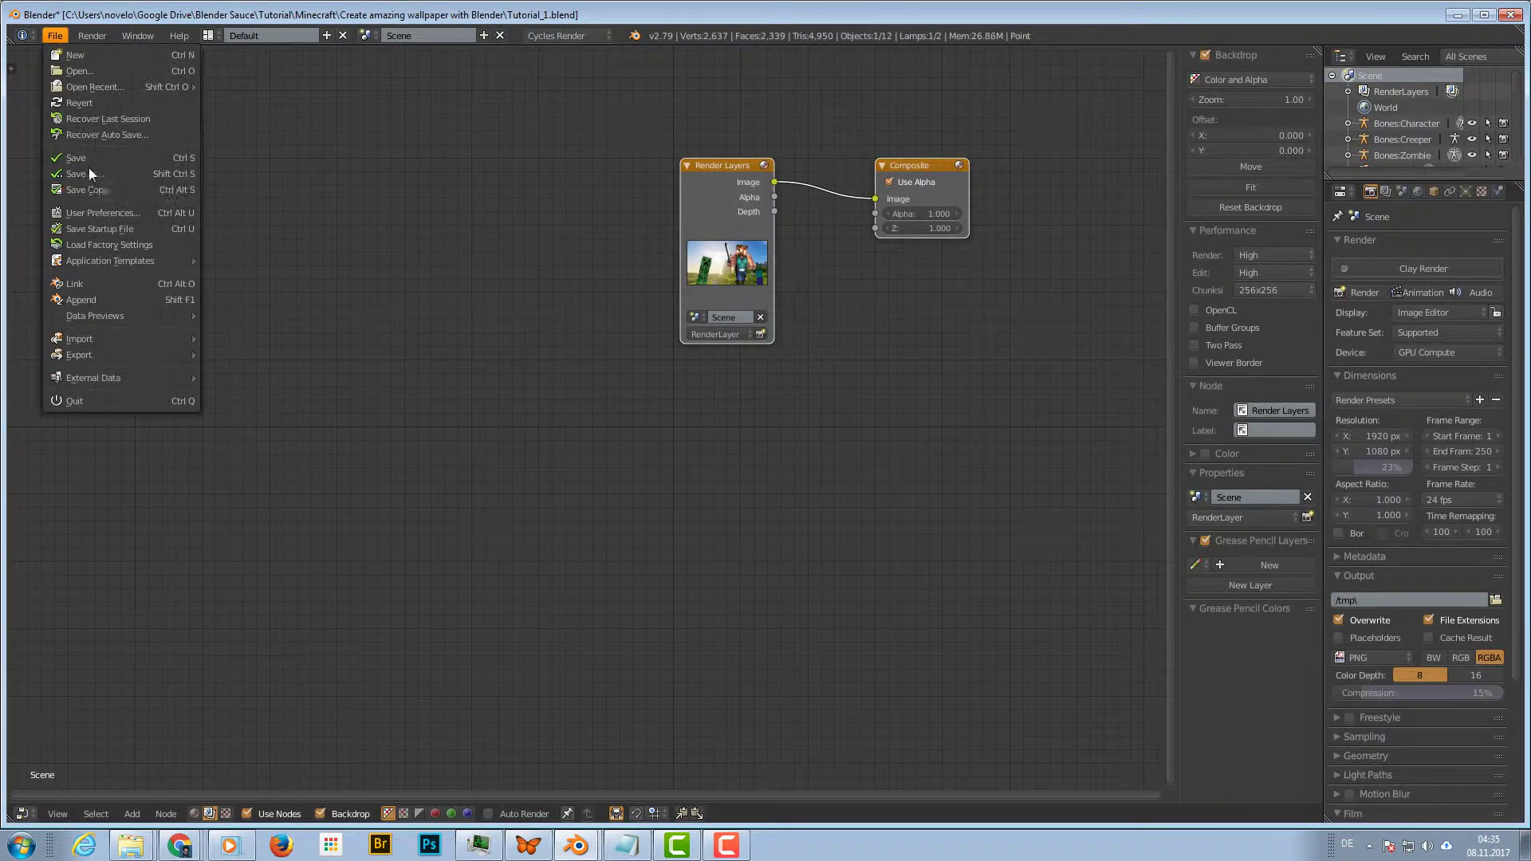
{"action": "left_click", "coordinate": [104, 212]}
{"action": "left_click", "coordinate": [71, 86]}
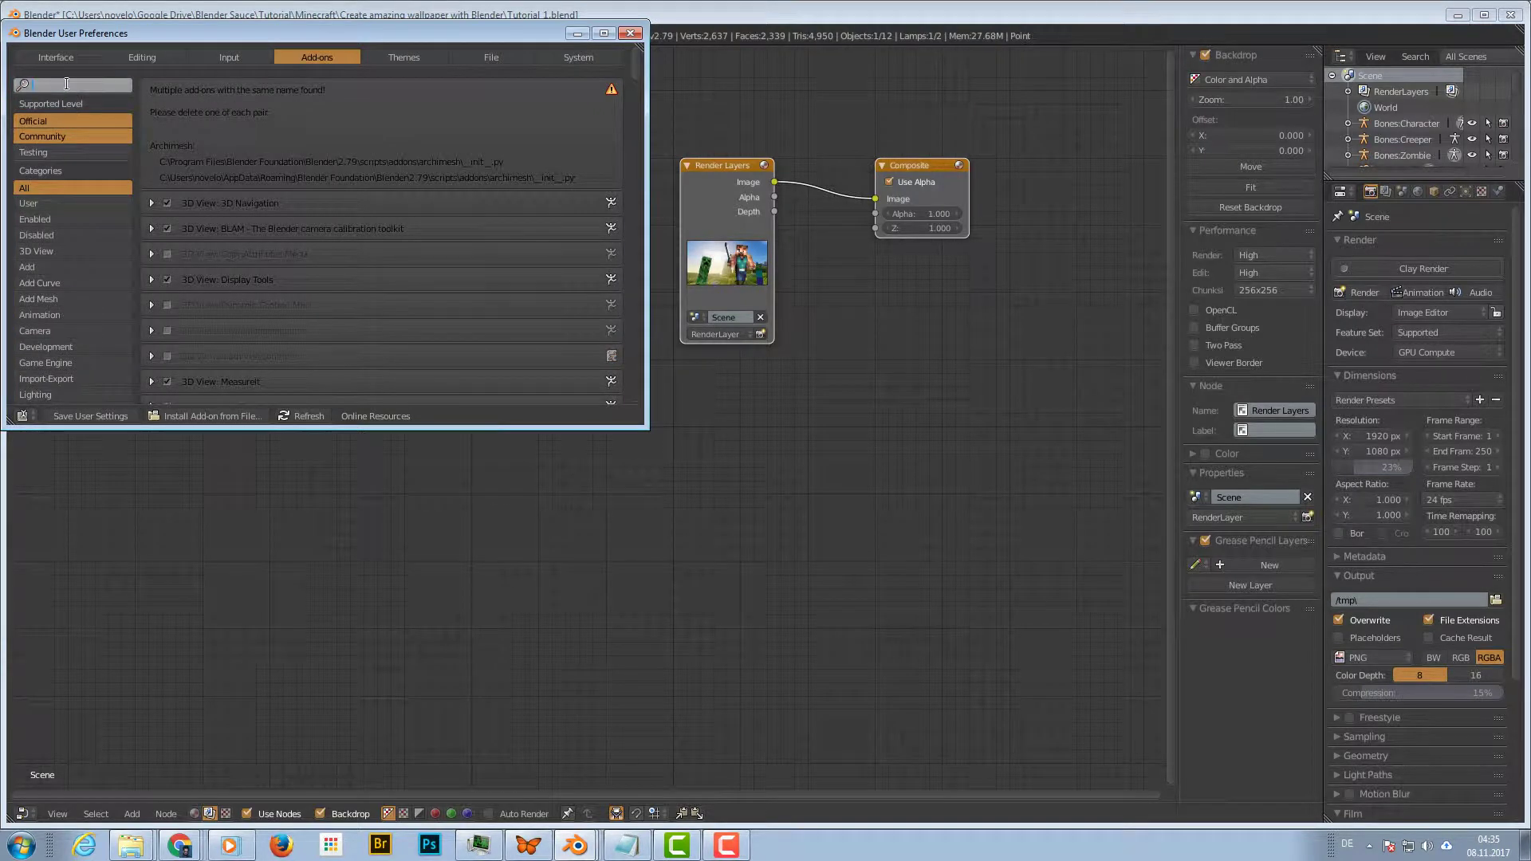
{"action": "type", "text": "scree"}
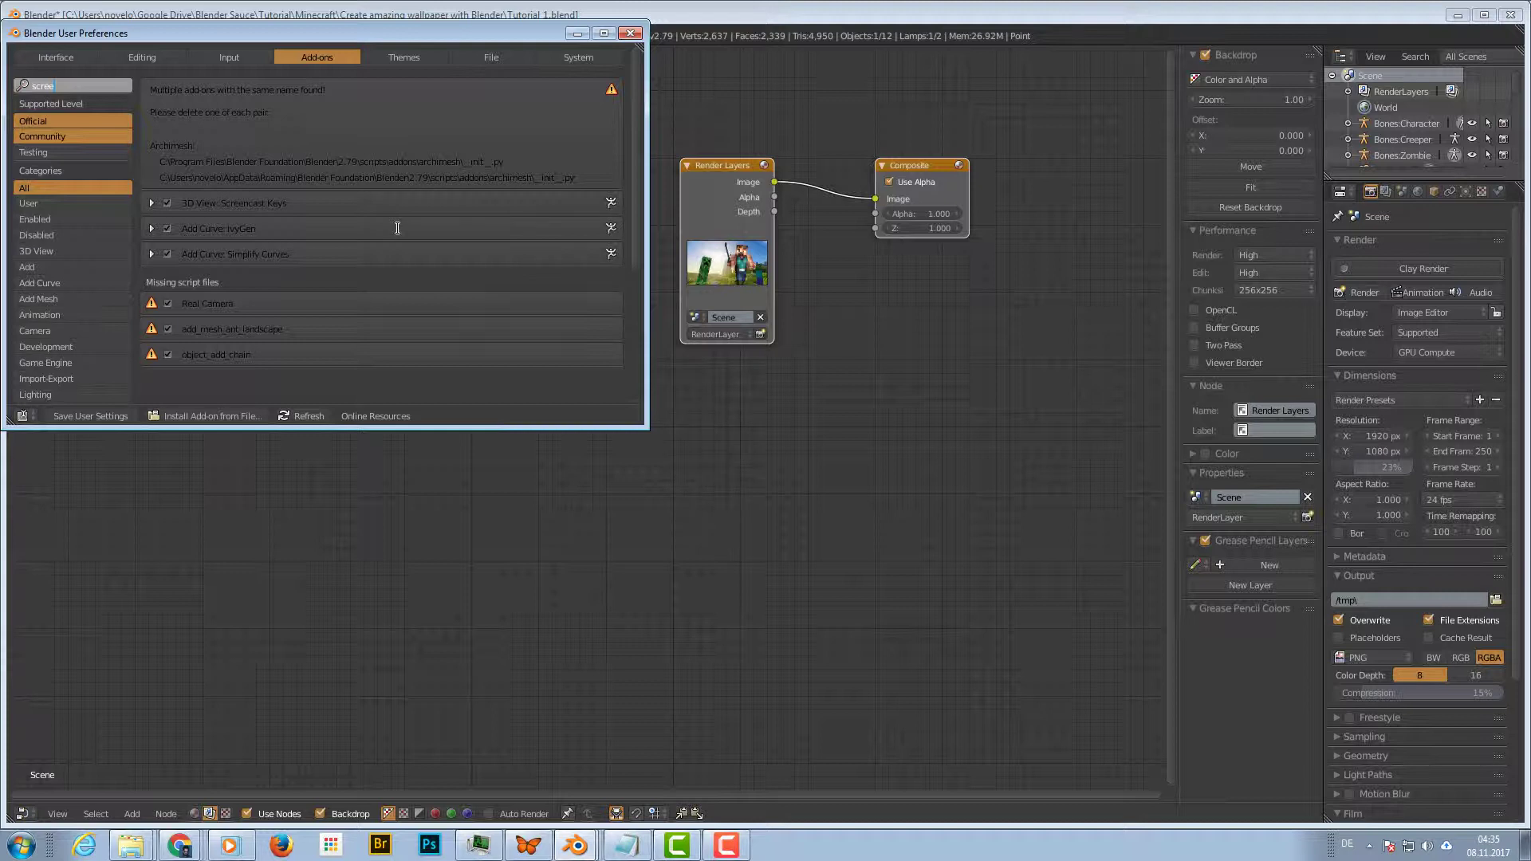
{"action": "left_click", "coordinate": [630, 33]}
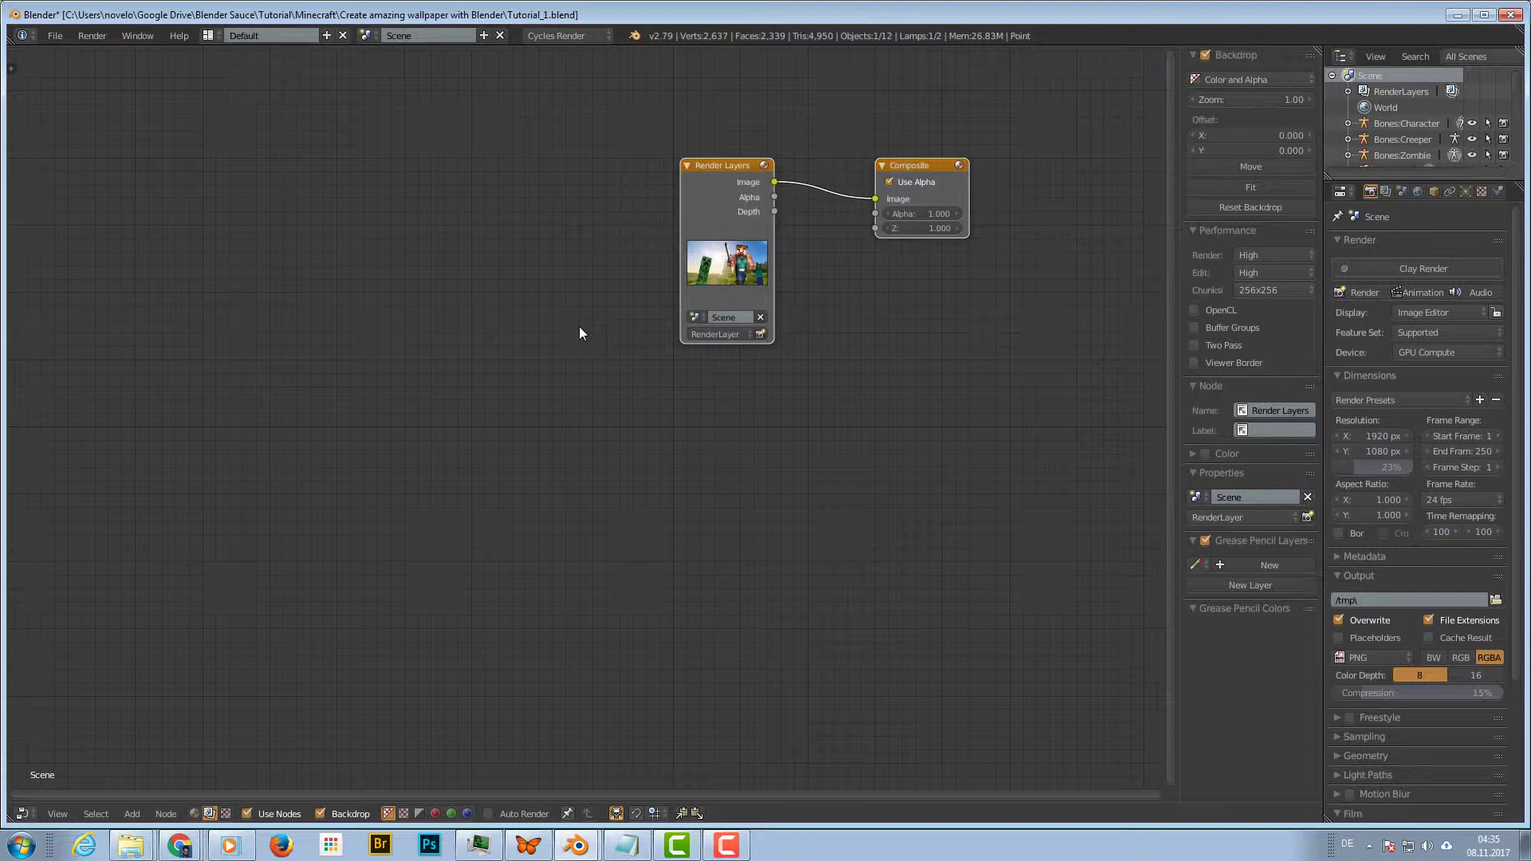
Spread the Render Layers and Composite nodes far apart and place a Viewer node fed by Render Layers beneath Composite
{"action": "left_click_drag", "start_coordinate": [729, 165], "coordinate": [103, 202]}
{"action": "left_click_drag", "start_coordinate": [917, 164], "coordinate": [1100, 163]}
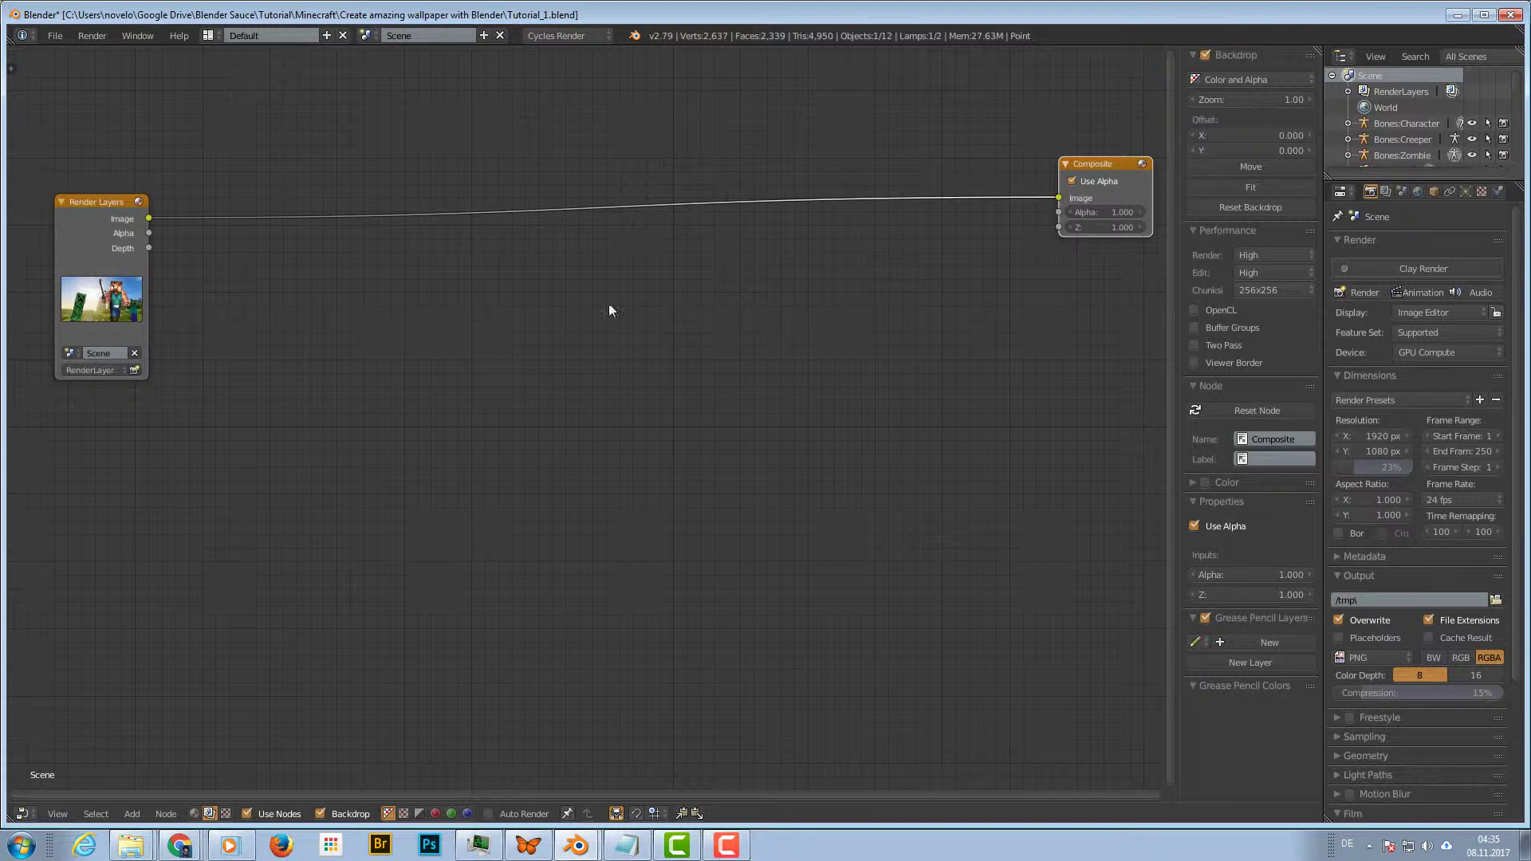
{"action": "left_click", "coordinate": [107, 199], "text": "ctrl+shift"}
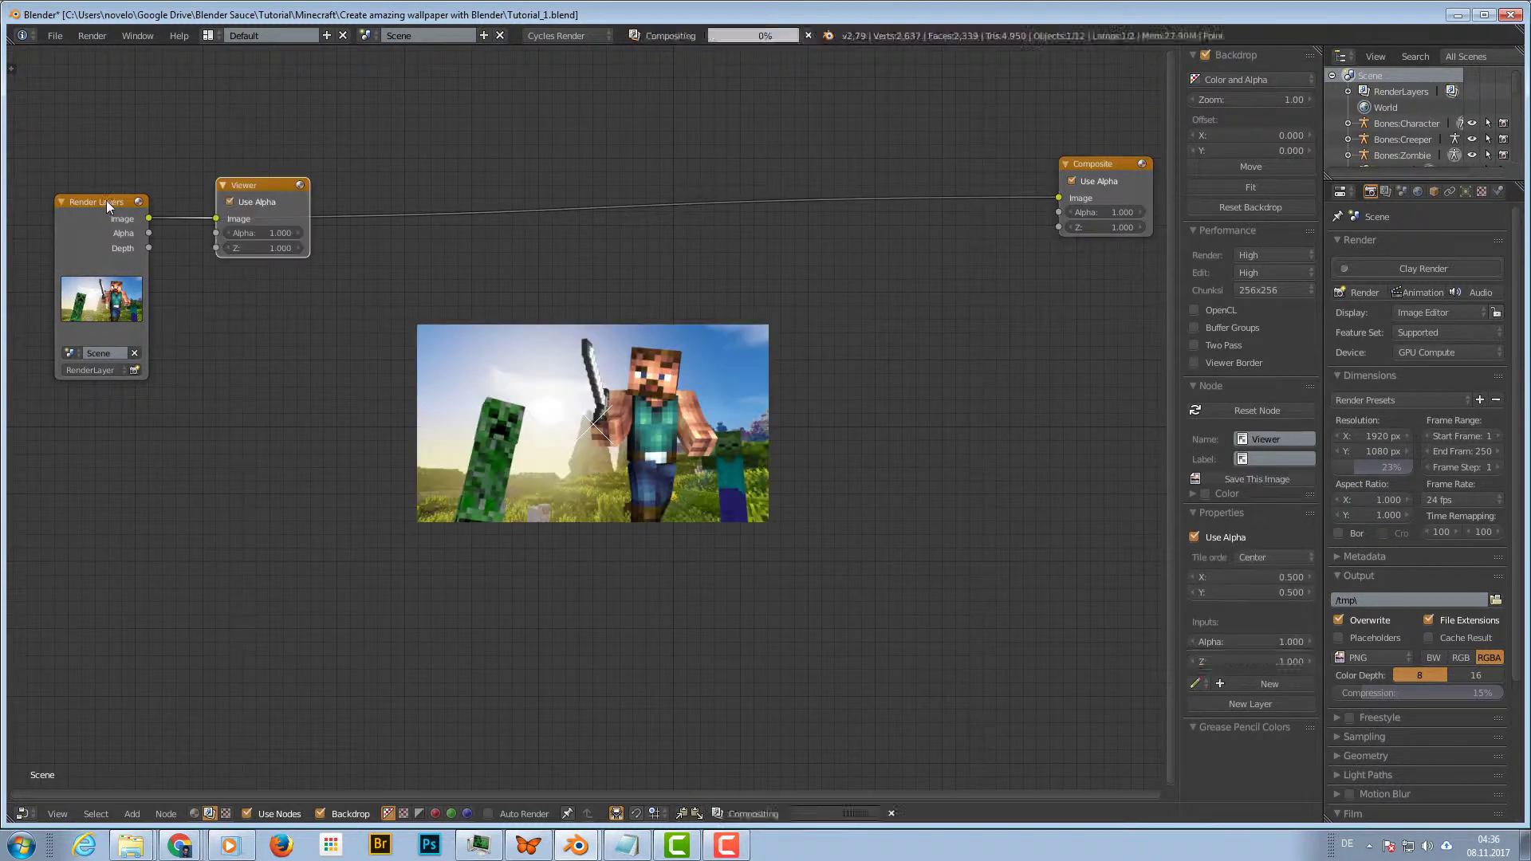
{"action": "left_click_drag", "start_coordinate": [249, 178], "coordinate": [1083, 285]}
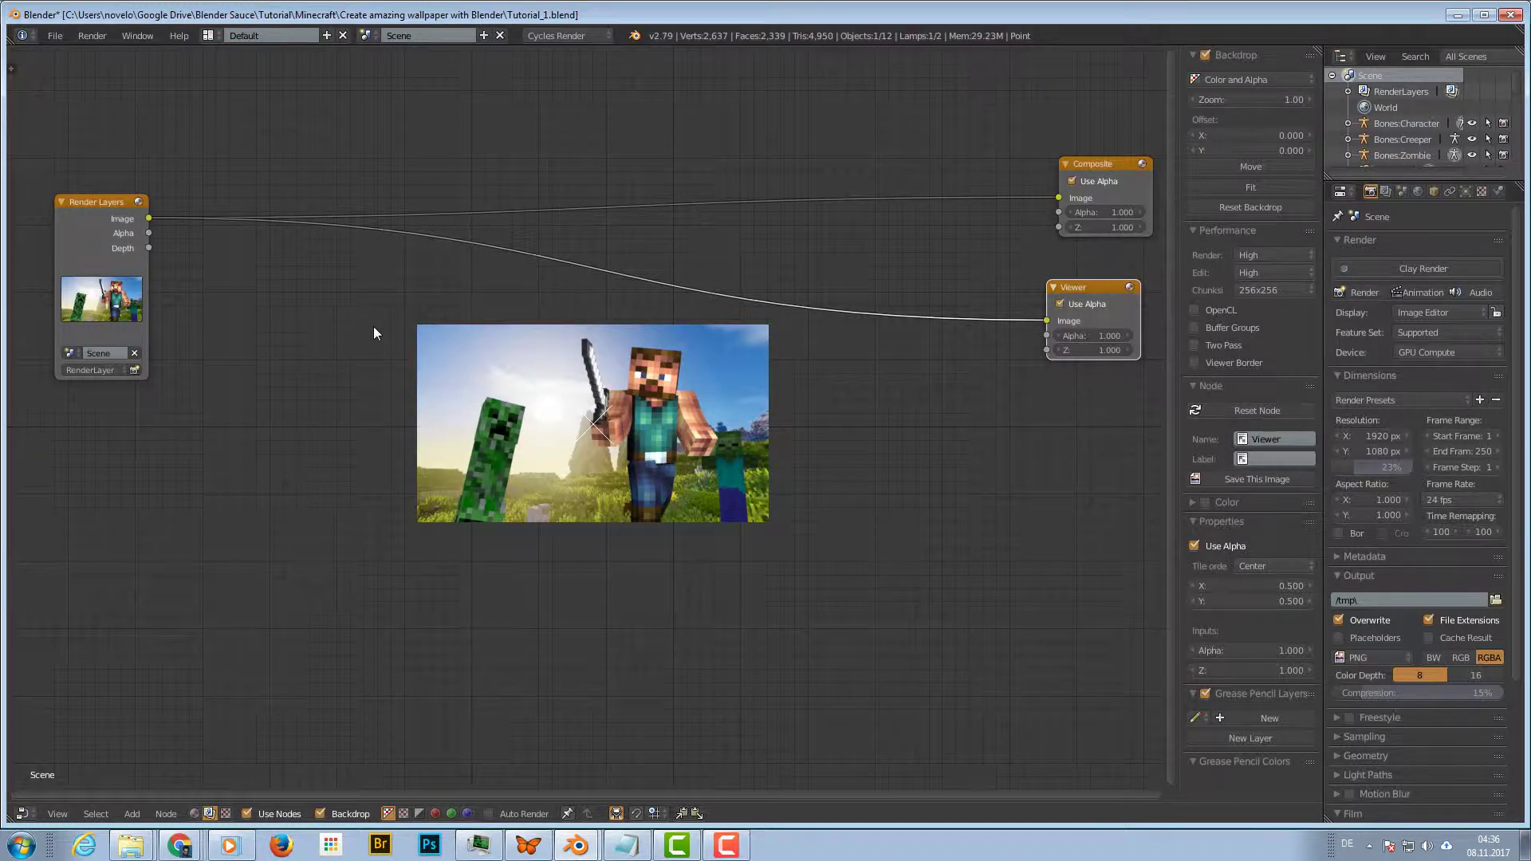
Nudge the Render Layers and Viewer nodes outward to leave more room between them
{"action": "key", "text": "shift+a"}
{"action": "mouse_move", "coordinate": [363, 311]}
{"action": "left_click_drag", "start_coordinate": [94, 204], "coordinate": [92, 192]}
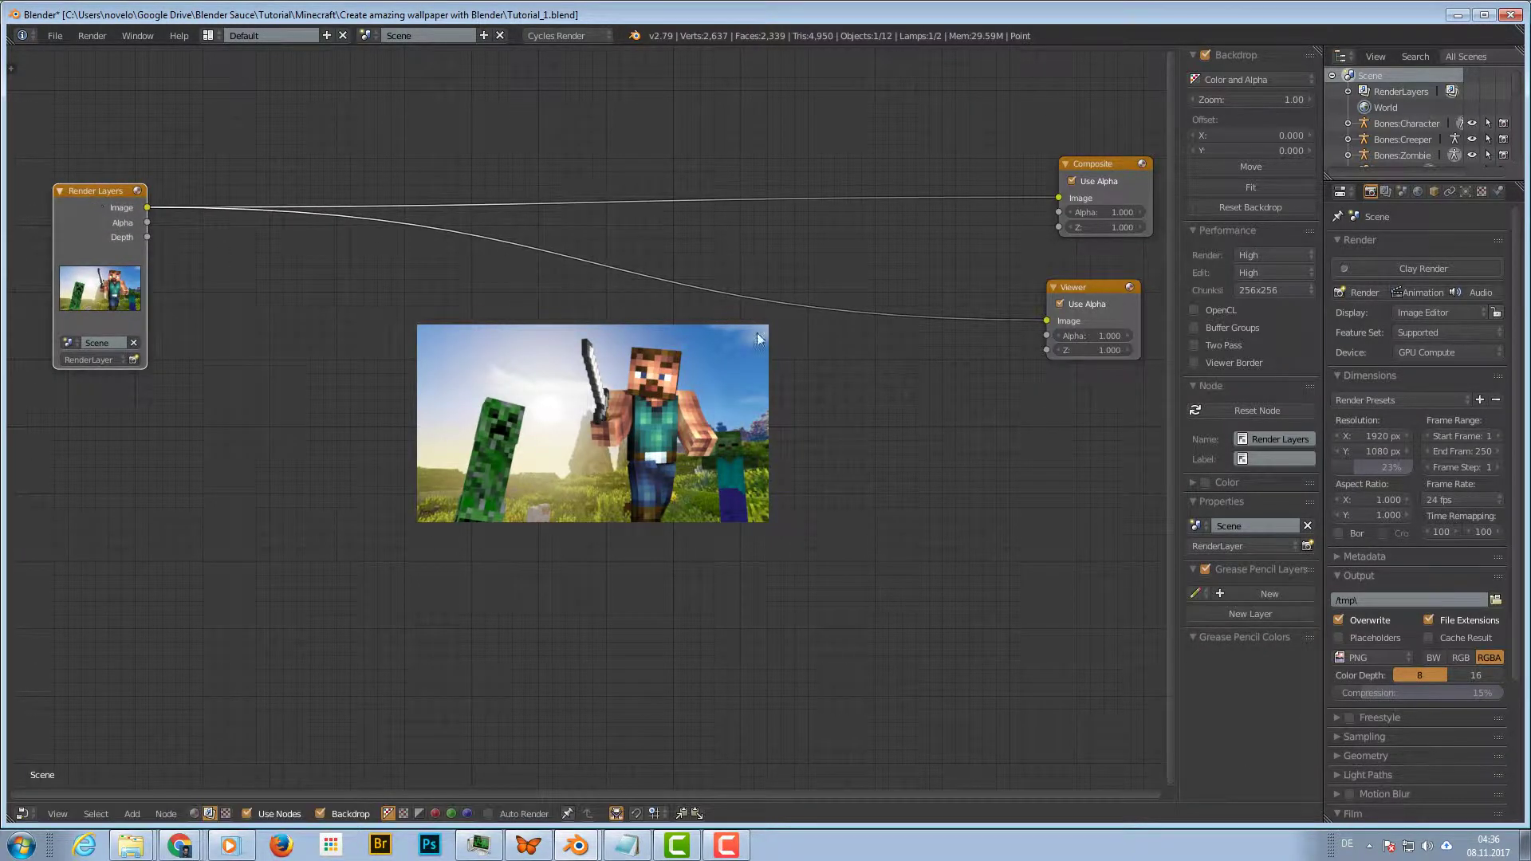
{"action": "left_click_drag", "start_coordinate": [1083, 285], "coordinate": [1090, 279]}
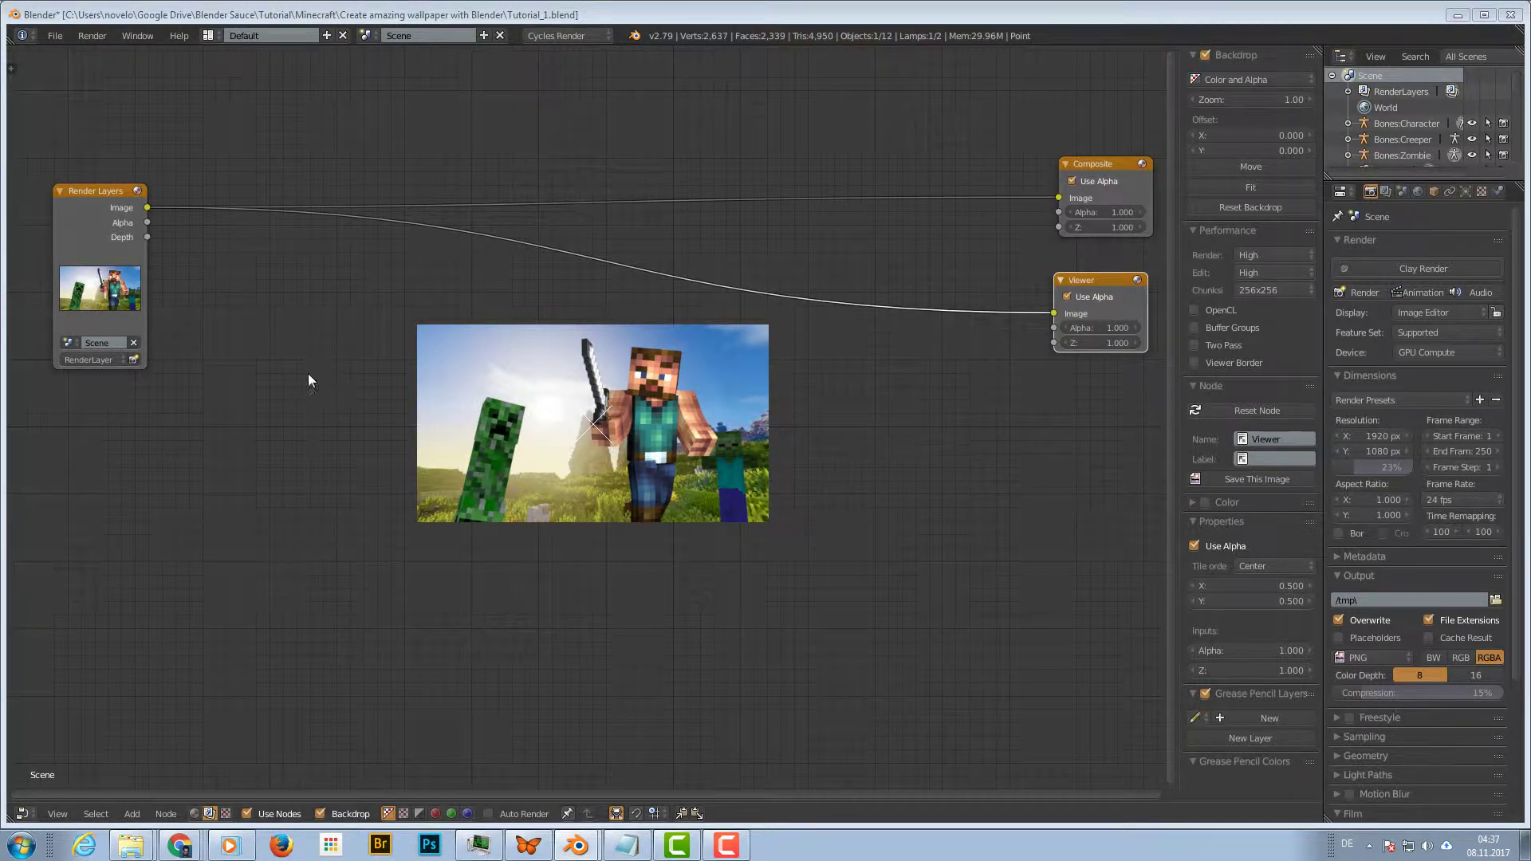
{"action": "left_click_drag", "start_coordinate": [106, 191], "coordinate": [74, 189]}
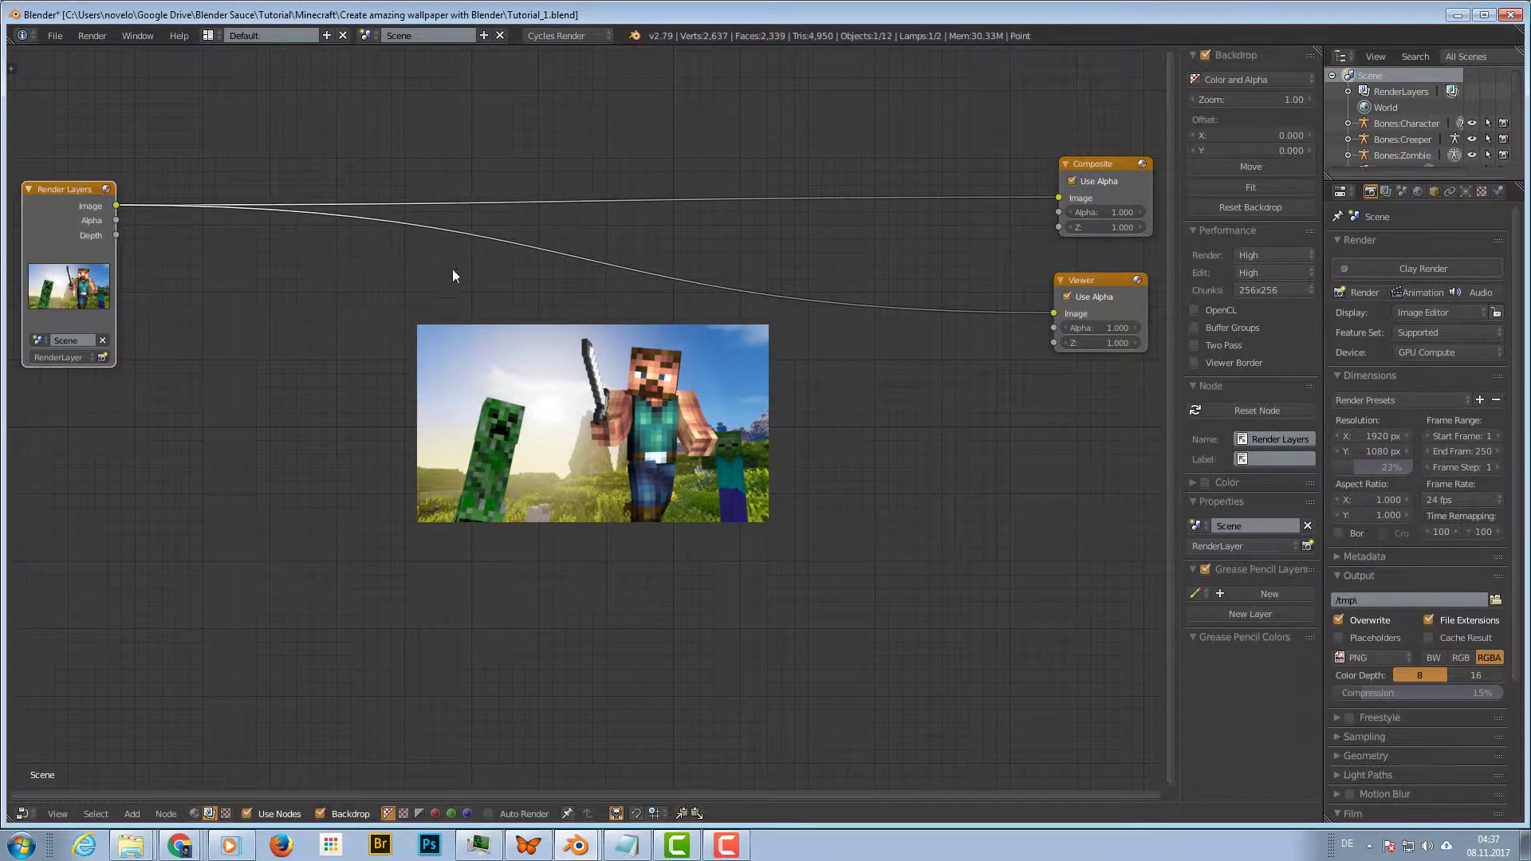
Insert a Mix color node into the link between Render Layers and Viewer, placed close to Render Layers
{"action": "mouse_move", "coordinate": [383, 290]}
{"action": "middle_mouse_down"}
{"action": "mouse_move", "coordinate": [502, 280]}
{"action": "mouse_move", "coordinate": [389, 287]}
{"action": "middle_mouse_up"}
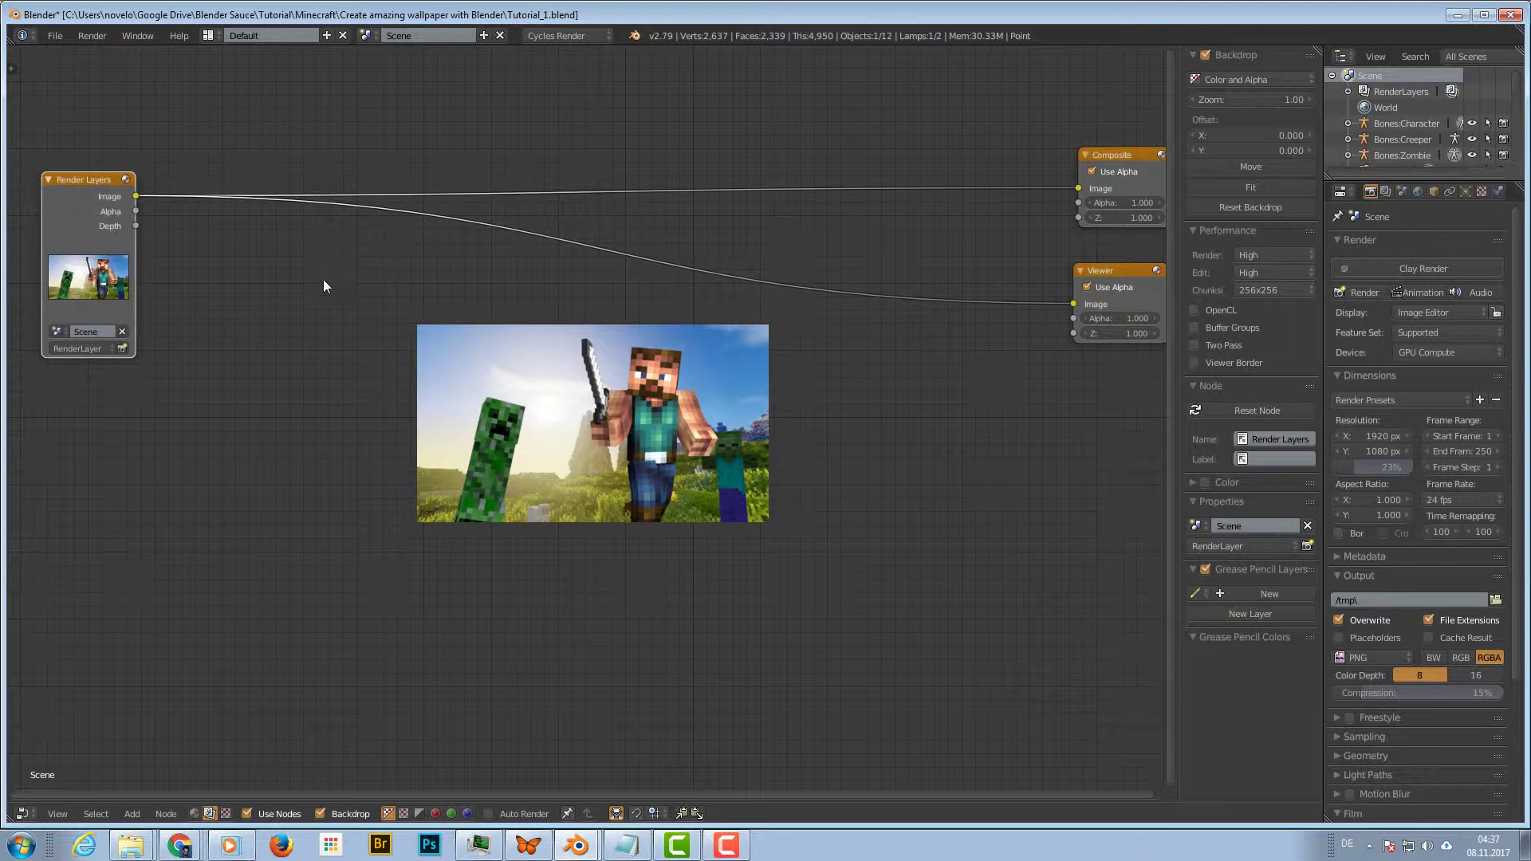
{"action": "key", "text": "shift+a"}
{"action": "mouse_move", "coordinate": [323, 281]}
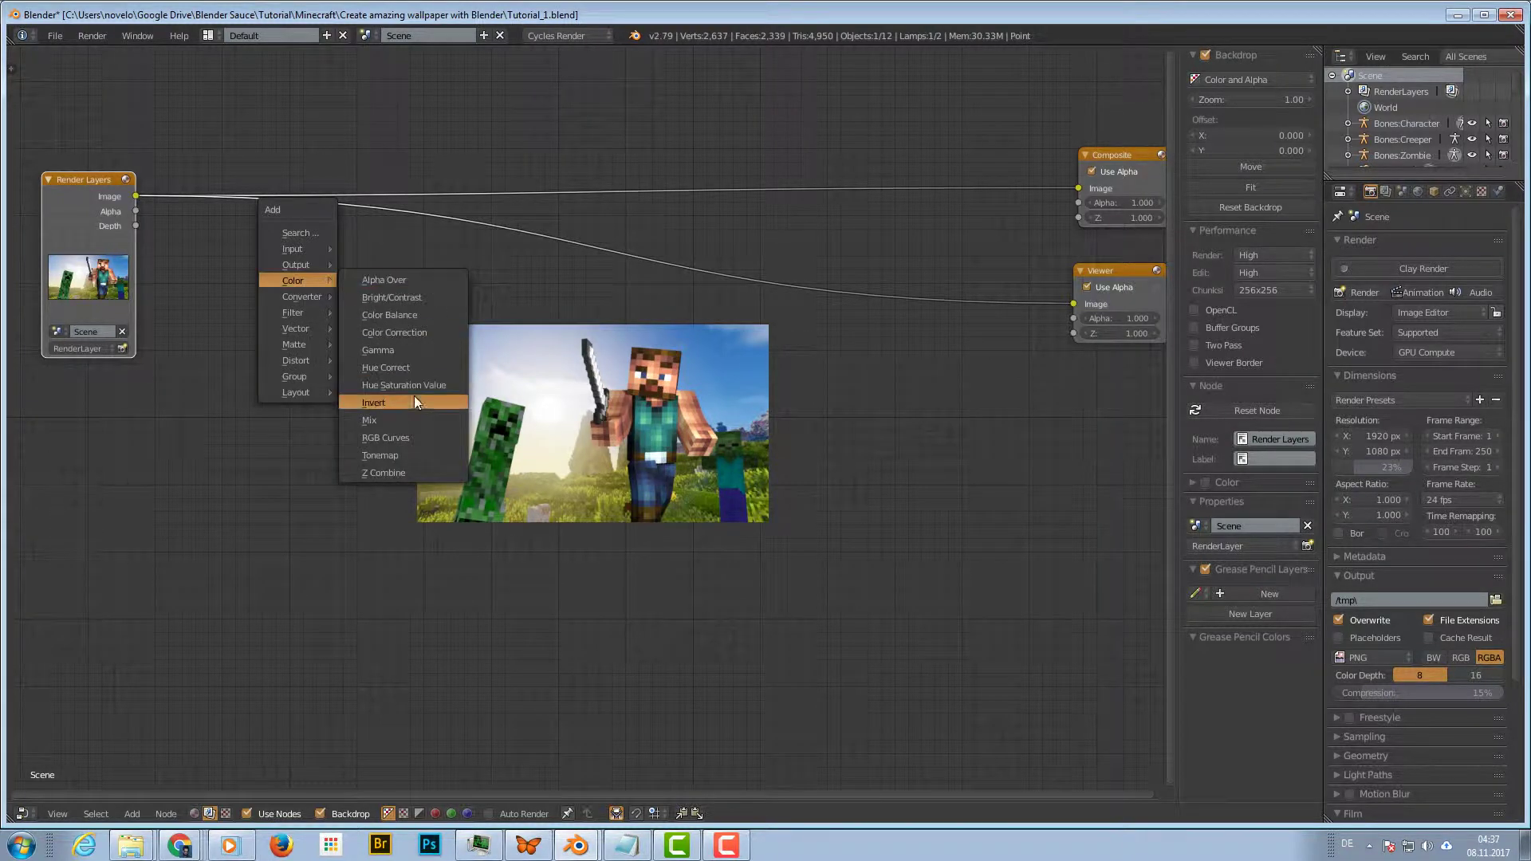
{"action": "left_click", "coordinate": [409, 420]}
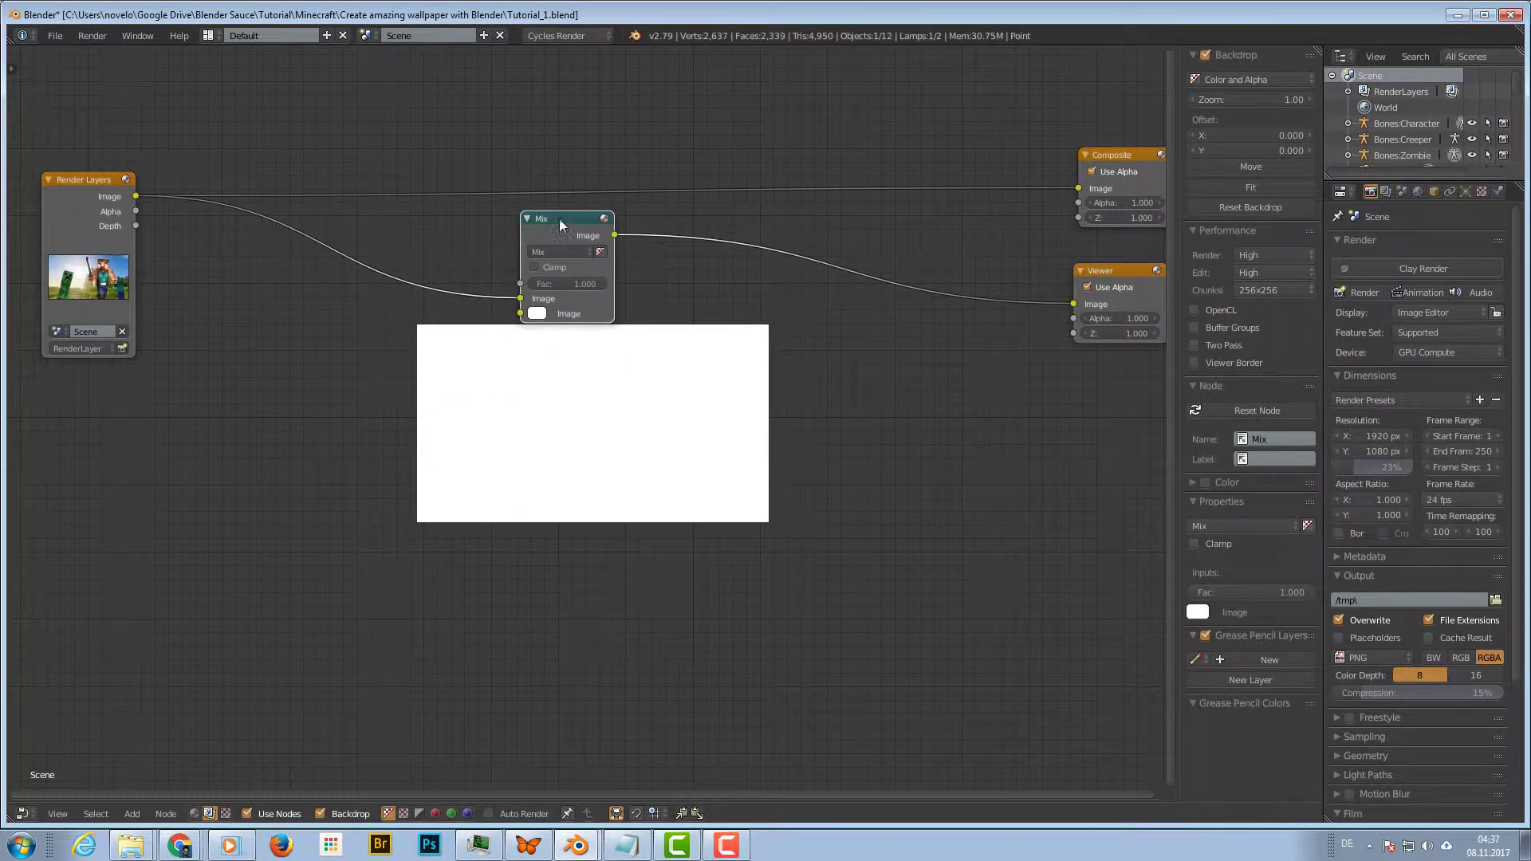
{"action": "left_click", "coordinate": [245, 282]}
Set the Mix node's second image color to black and reposition the node slightly lower beside Render Layers
{"action": "left_click", "coordinate": [236, 362]}
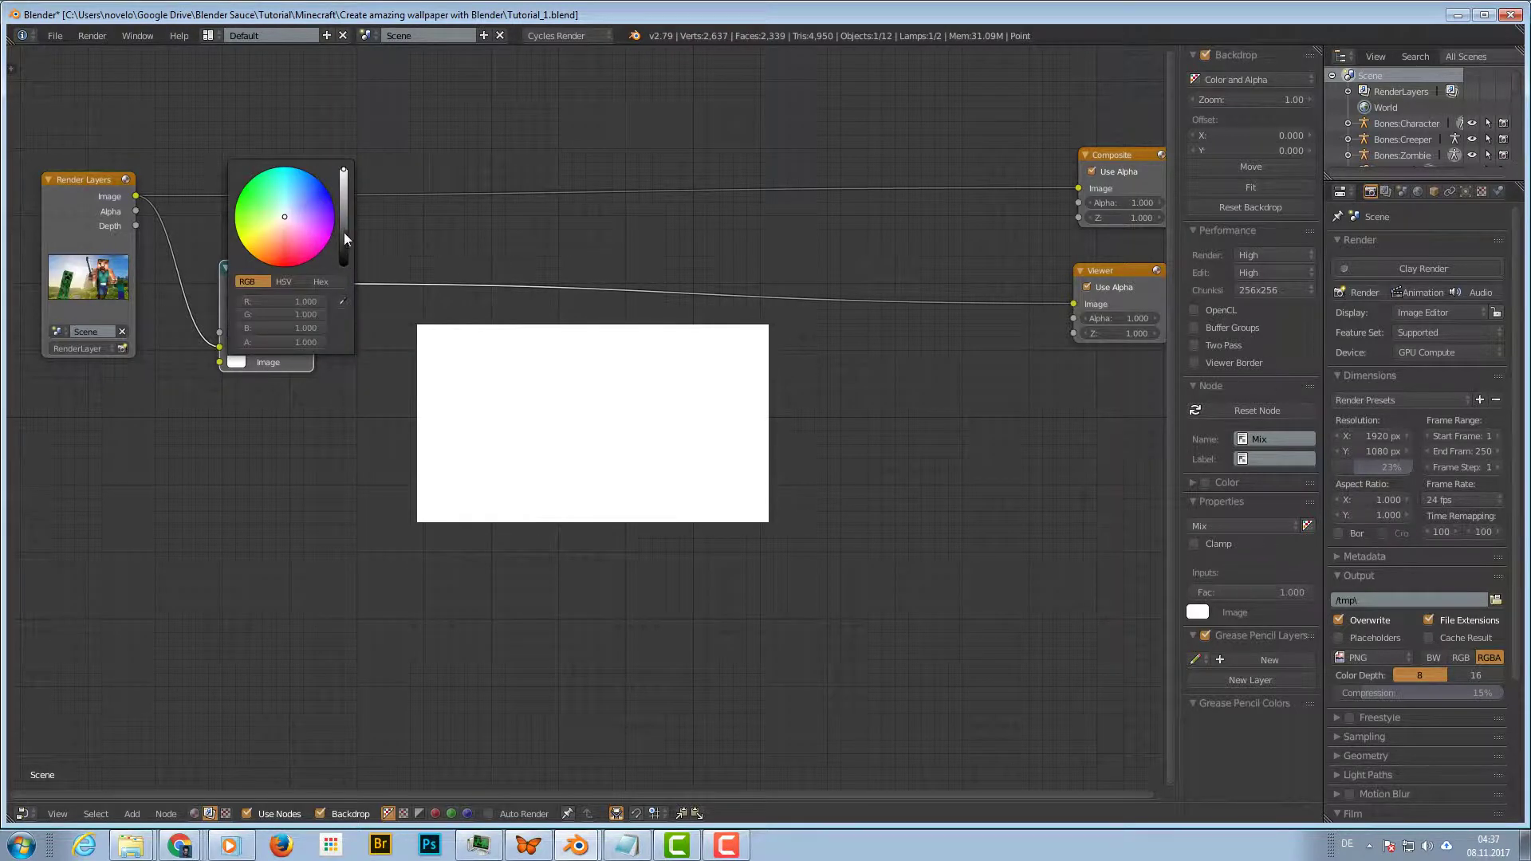
{"action": "left_click_drag", "start_coordinate": [344, 252], "coordinate": [277, 270]}
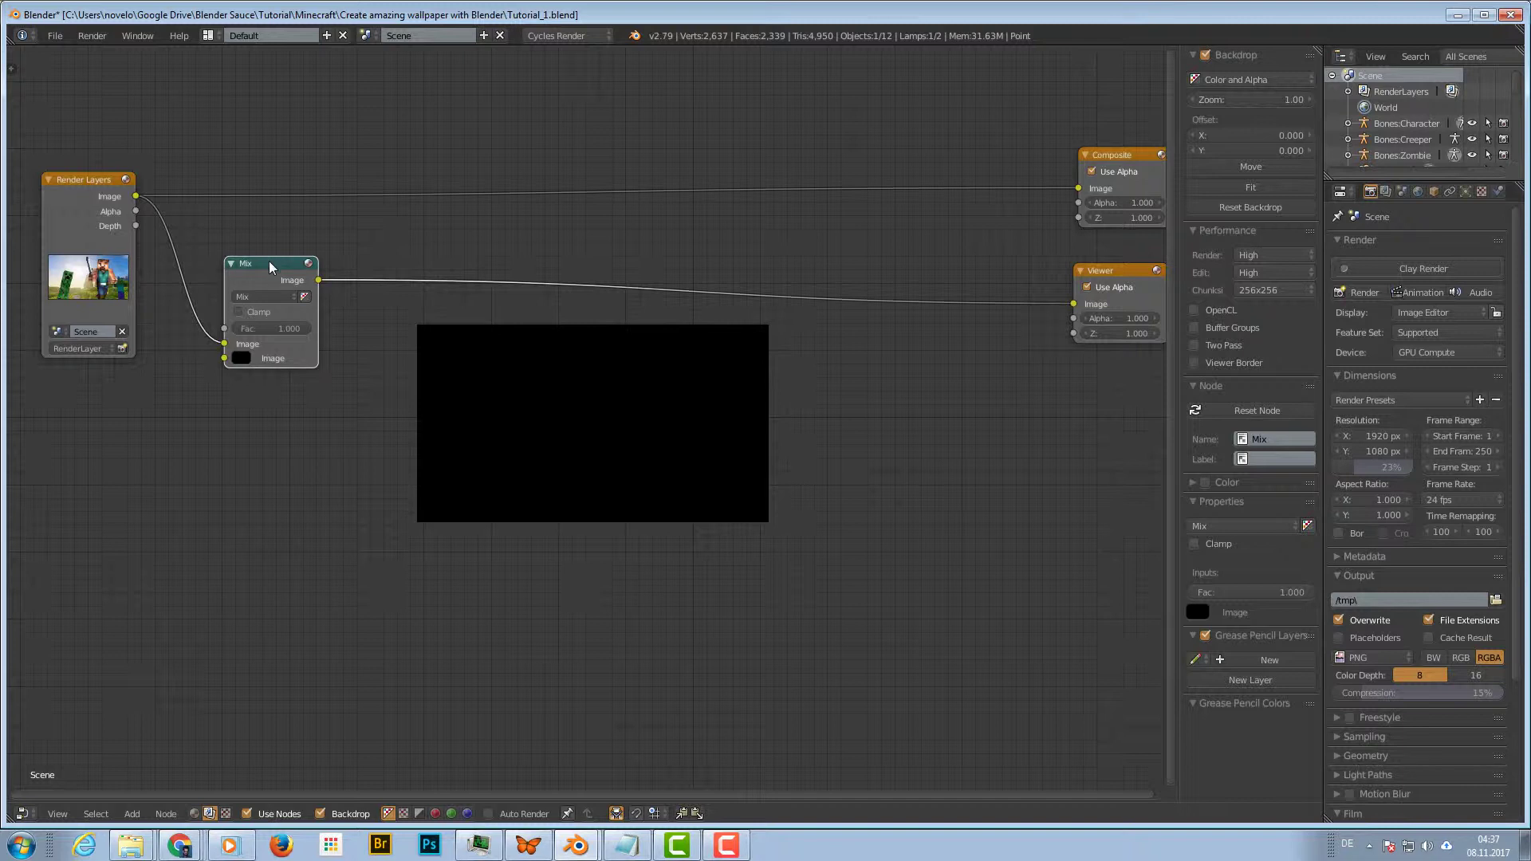
{"action": "left_click_drag", "start_coordinate": [272, 263], "coordinate": [250, 292]}
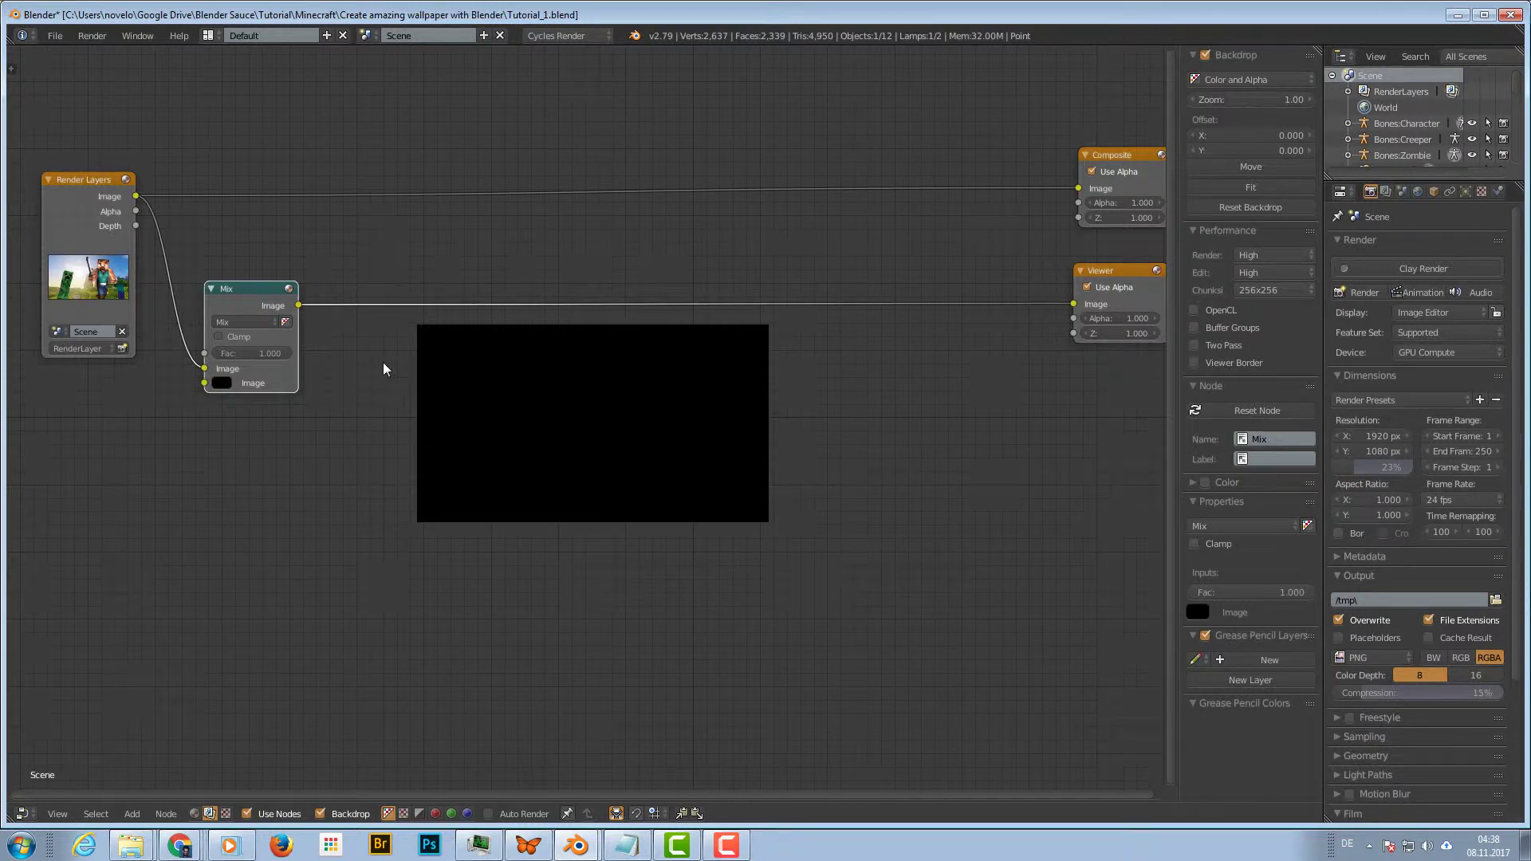
Insert an Ellipse Mask node between the Mix and Viewer nodes and move both nodes closer to Render Layers
{"action": "key", "text": "shift+a"}
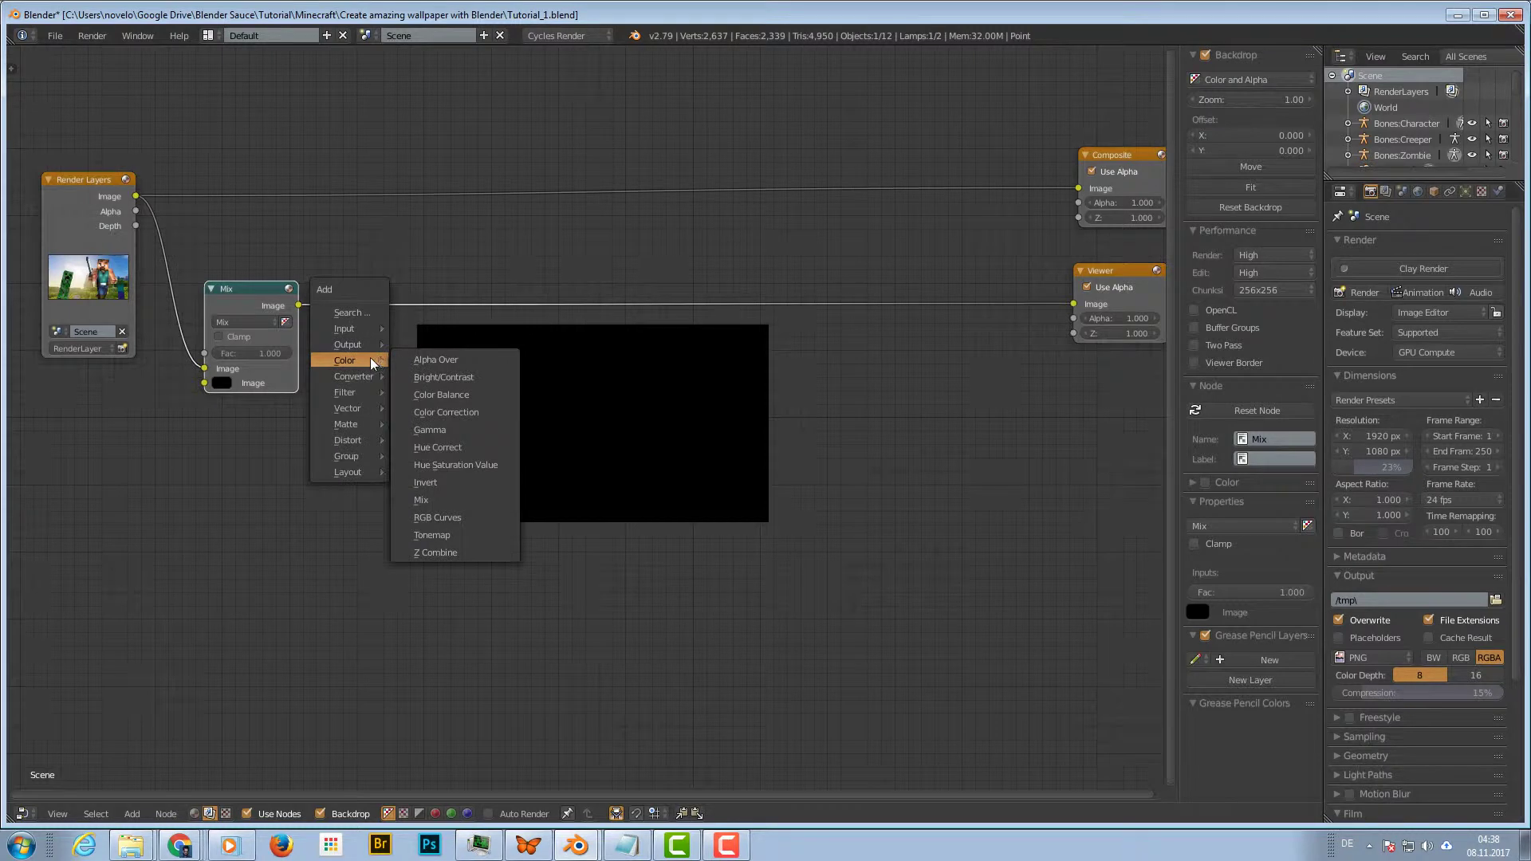
{"action": "mouse_move", "coordinate": [351, 427]}
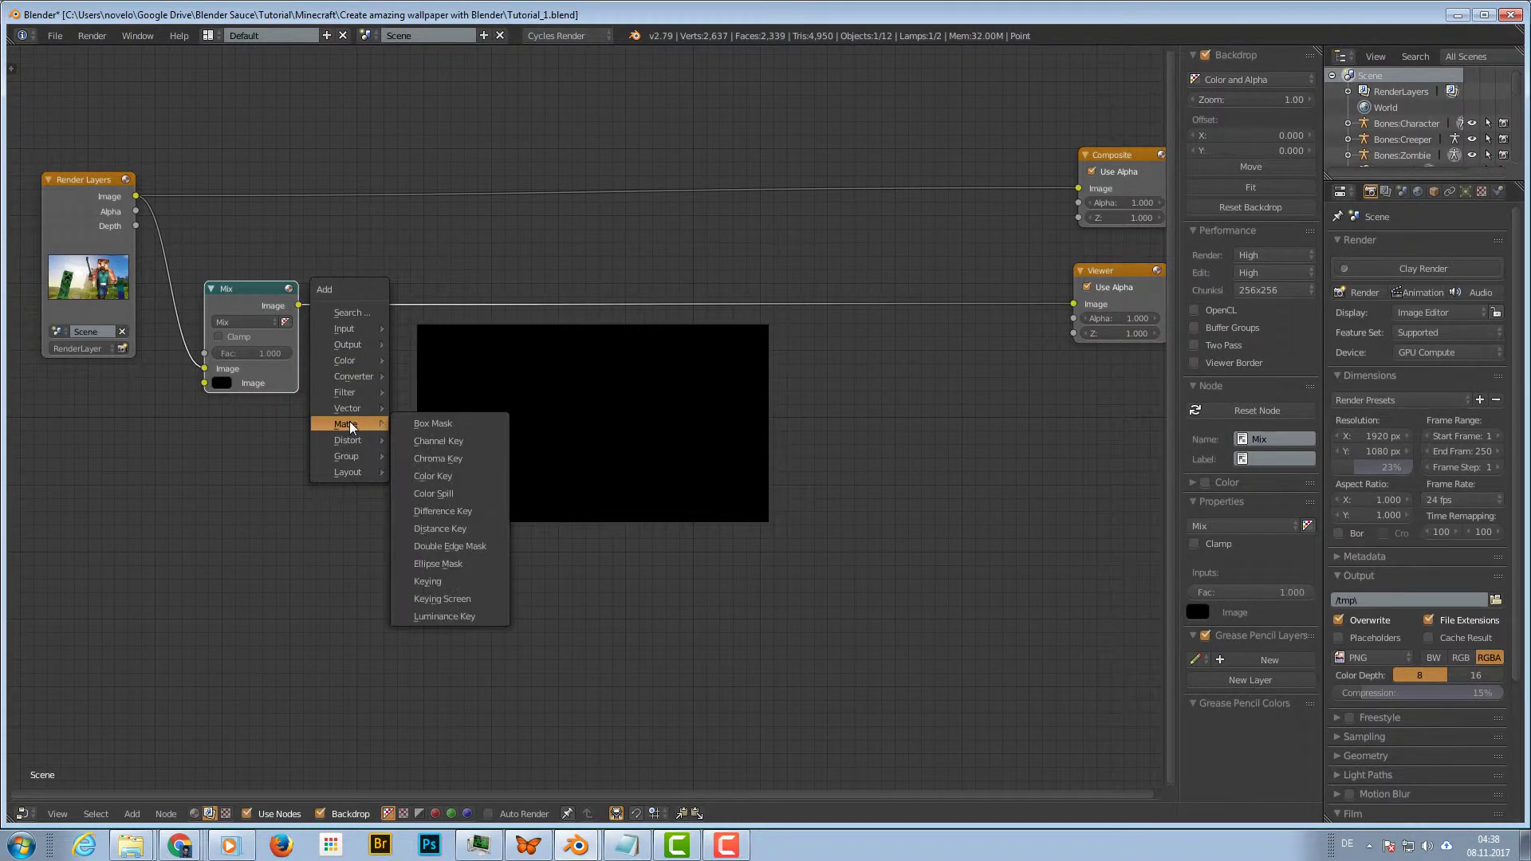
{"action": "left_click", "coordinate": [439, 563]}
{"action": "left_click", "coordinate": [392, 288]}
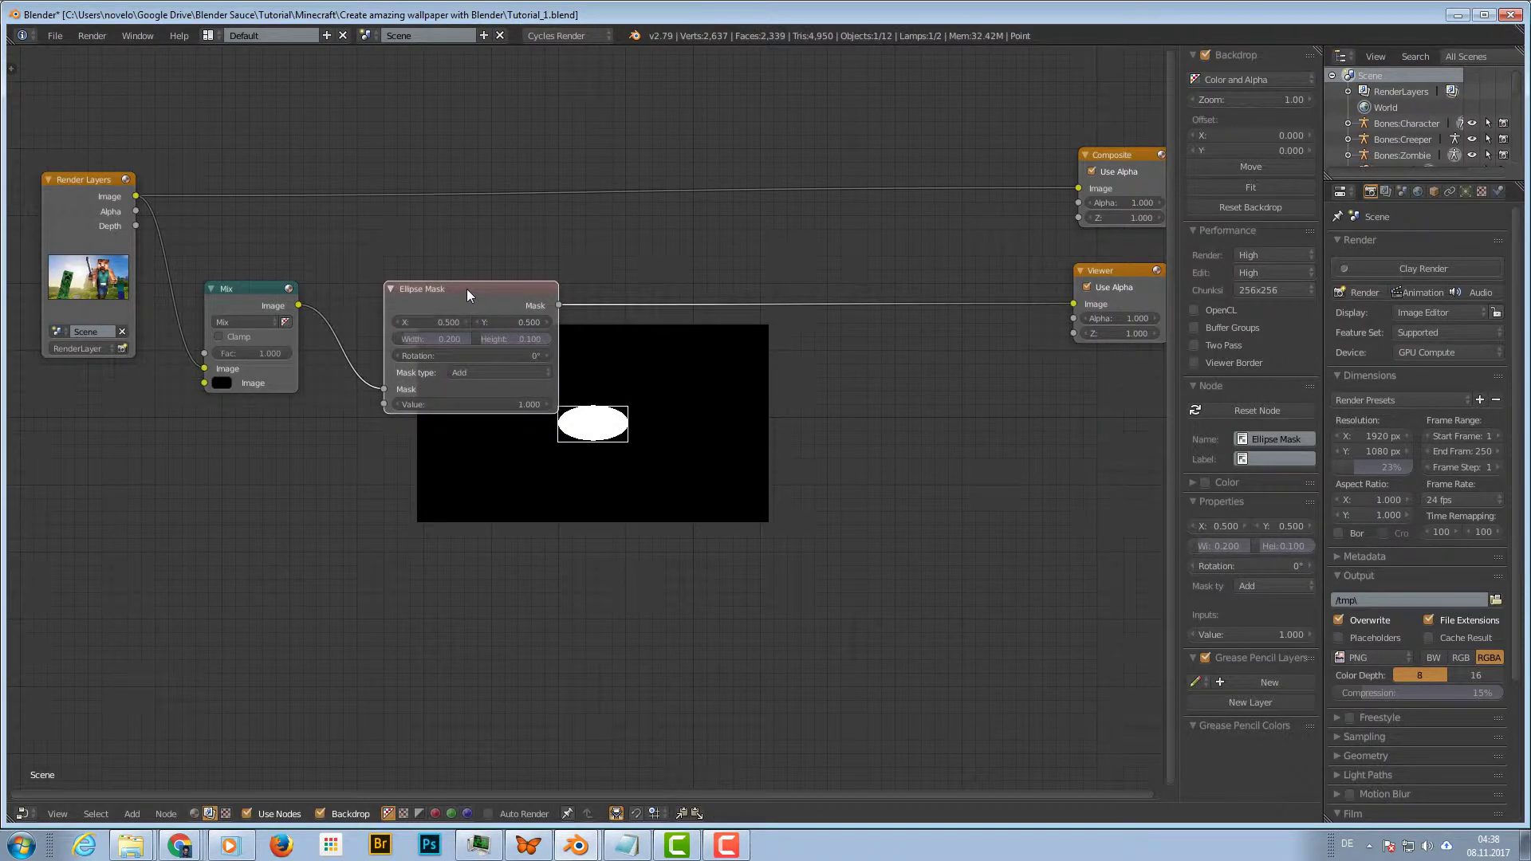
{"action": "left_click_drag", "start_coordinate": [467, 289], "coordinate": [444, 275]}
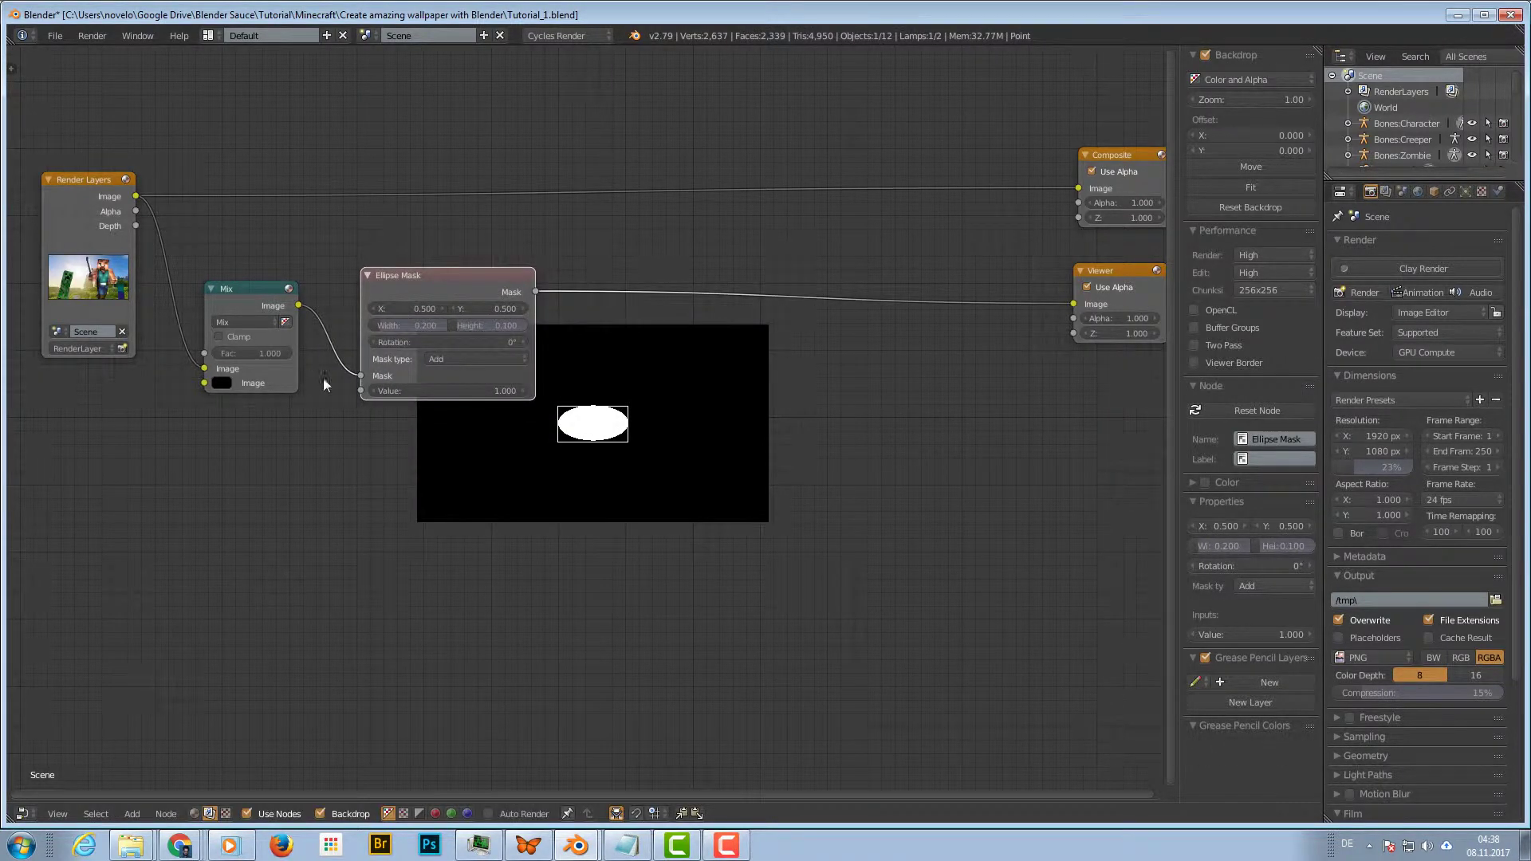
{"action": "left_click_drag", "start_coordinate": [259, 288], "coordinate": [223, 283]}
{"action": "left_click_drag", "start_coordinate": [456, 280], "coordinate": [413, 263]}
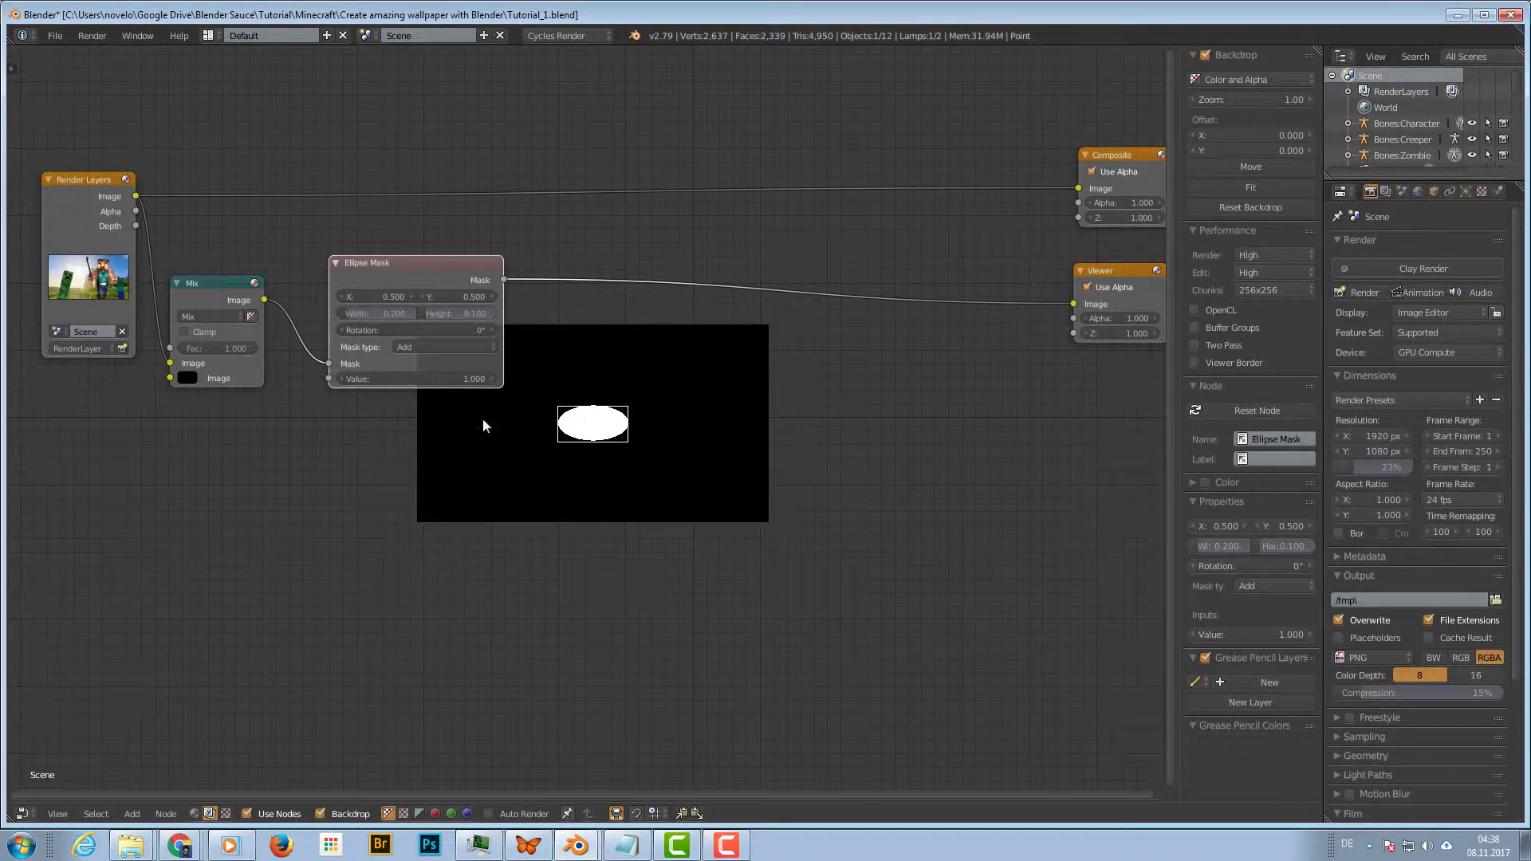
Set both the width and height of the Ellipse Mask to 0.005
{"action": "left_click", "coordinate": [366, 313]}
{"action": "type", "text": "0"}
{"action": "key", "text": "shift+Home"}
{"action": "key", "text": "ctrl+c"}
{"action": "key", "text": "Tab"}
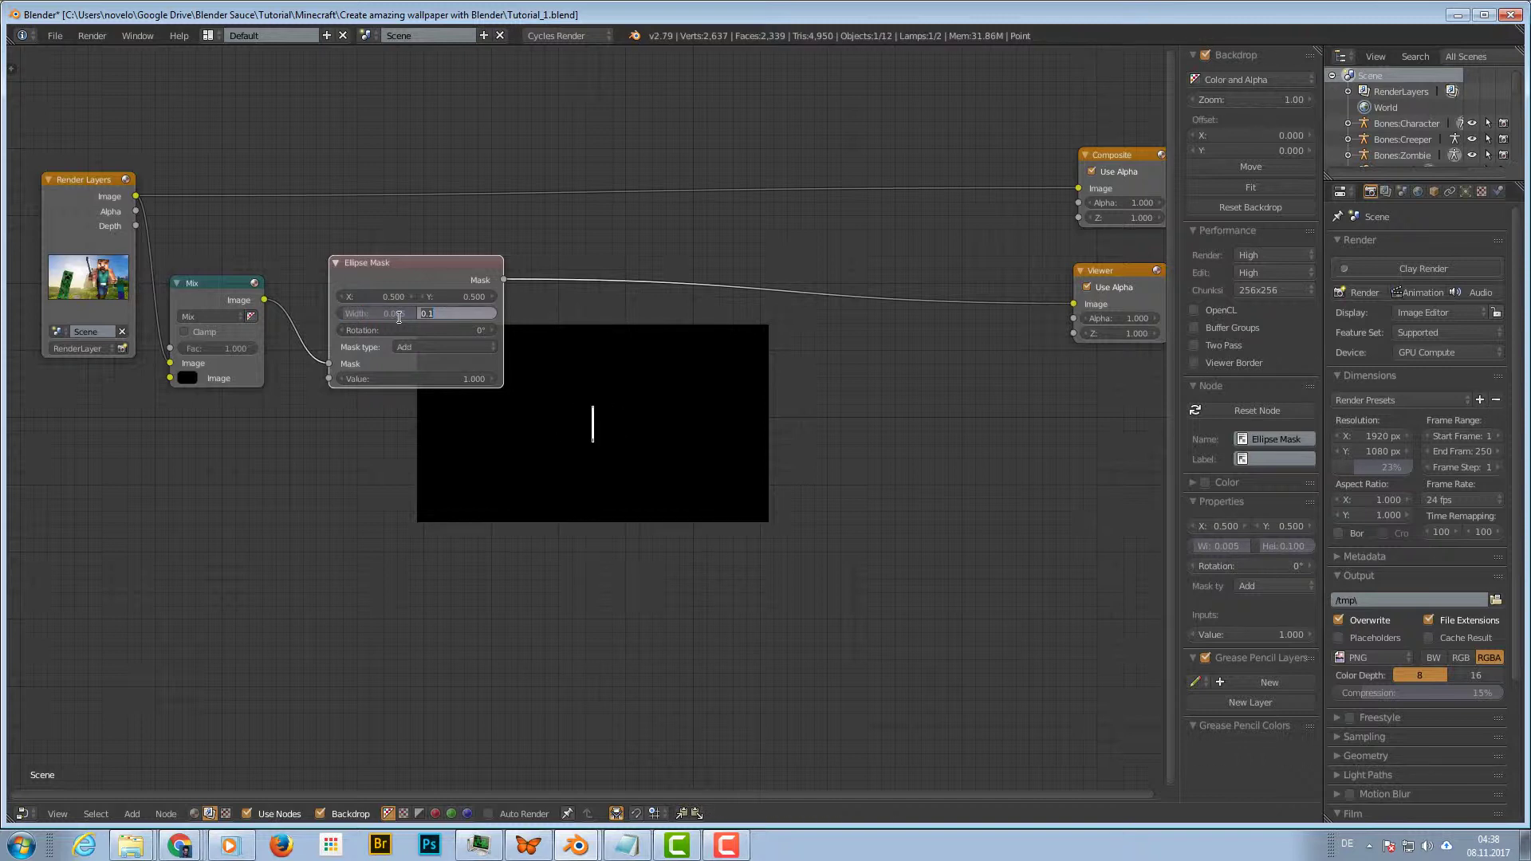
{"action": "key", "text": "ctrl+v"}
{"action": "key", "text": "Return"}
Rearrange the Render Layers, Mix and Ellipse Mask nodes so the mask branch sits below Render Layers and clear of the backdrop image
{"action": "left_click_drag", "start_coordinate": [430, 265], "coordinate": [410, 262]}
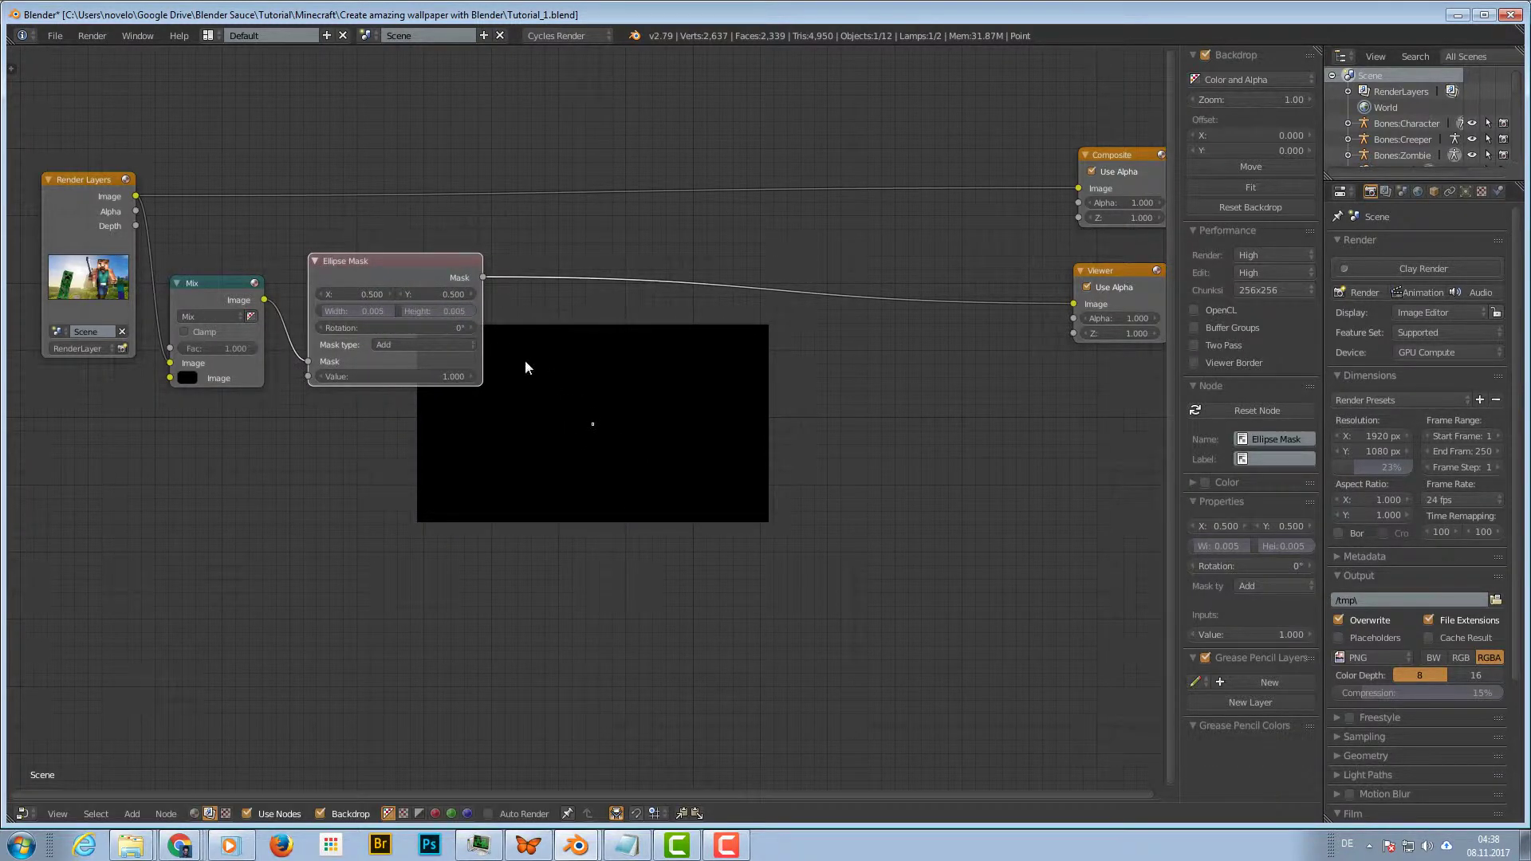
{"action": "middle_click_drag", "start_coordinate": [666, 256], "coordinate": [657, 331]}
{"action": "left_click_drag", "start_coordinate": [188, 264], "coordinate": [118, 265]}
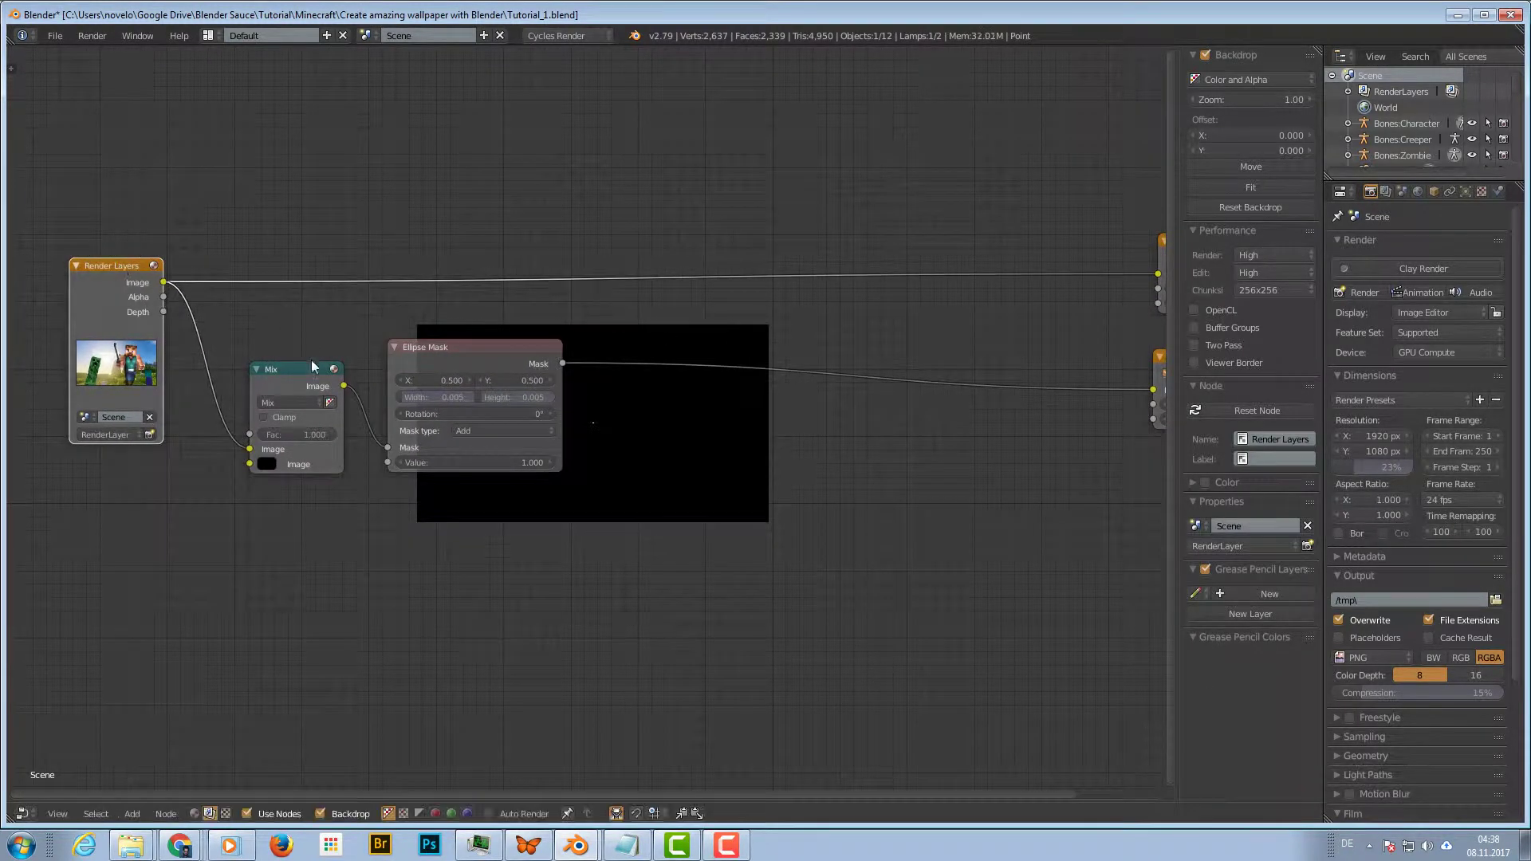
{"action": "left_click_drag", "start_coordinate": [299, 368], "coordinate": [232, 476]}
{"action": "left_click_drag", "start_coordinate": [469, 350], "coordinate": [389, 472]}
{"action": "middle_click_drag", "start_coordinate": [406, 412], "coordinate": [498, 412]}
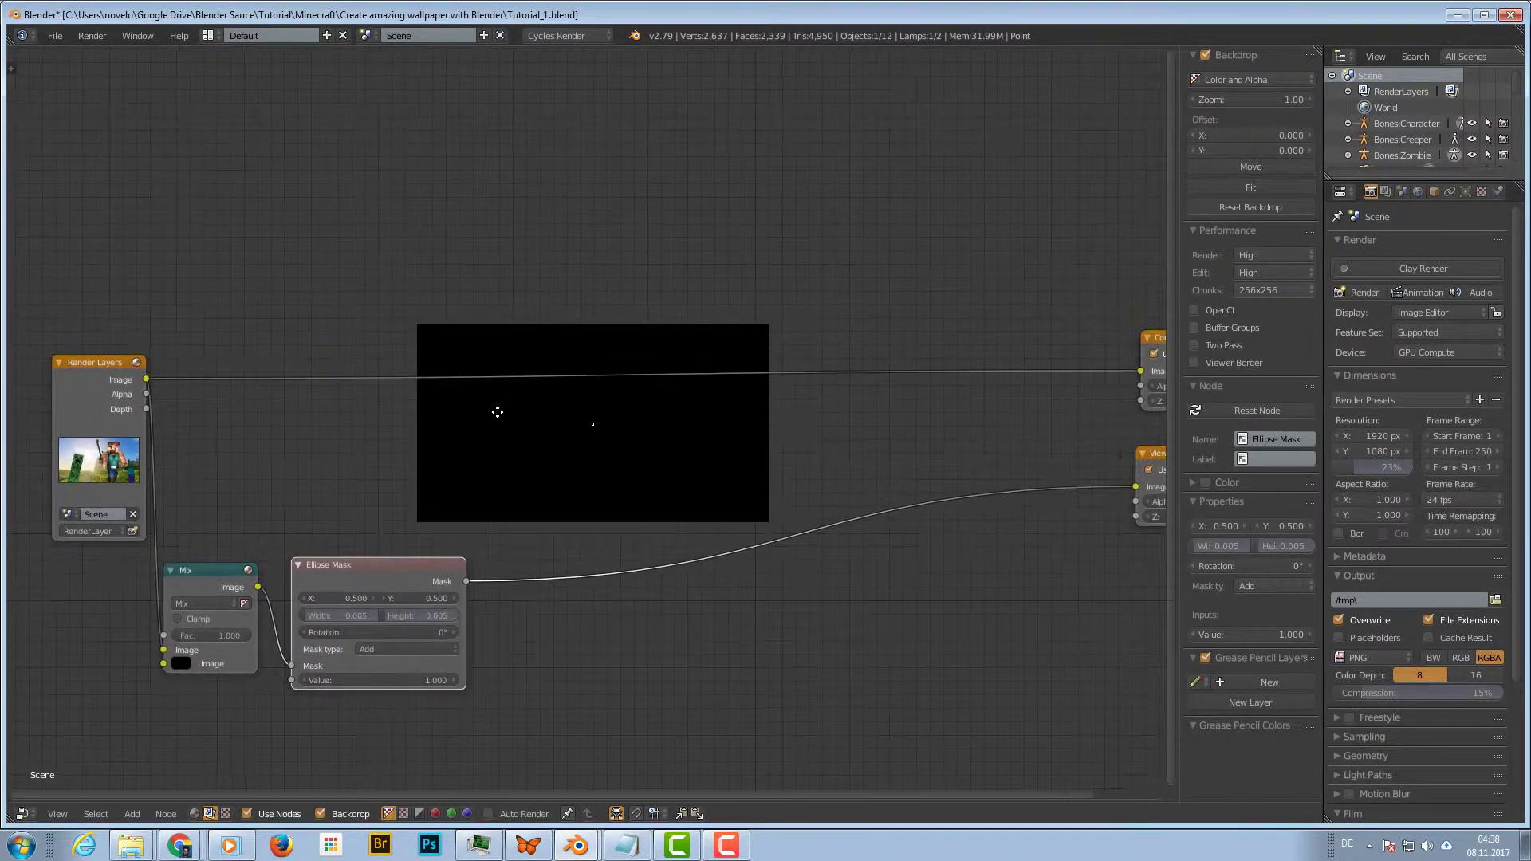
Insert a Blur node between the Ellipse Mask and Viewer nodes and place it above the backdrop image
{"action": "key", "text": "shift+a"}
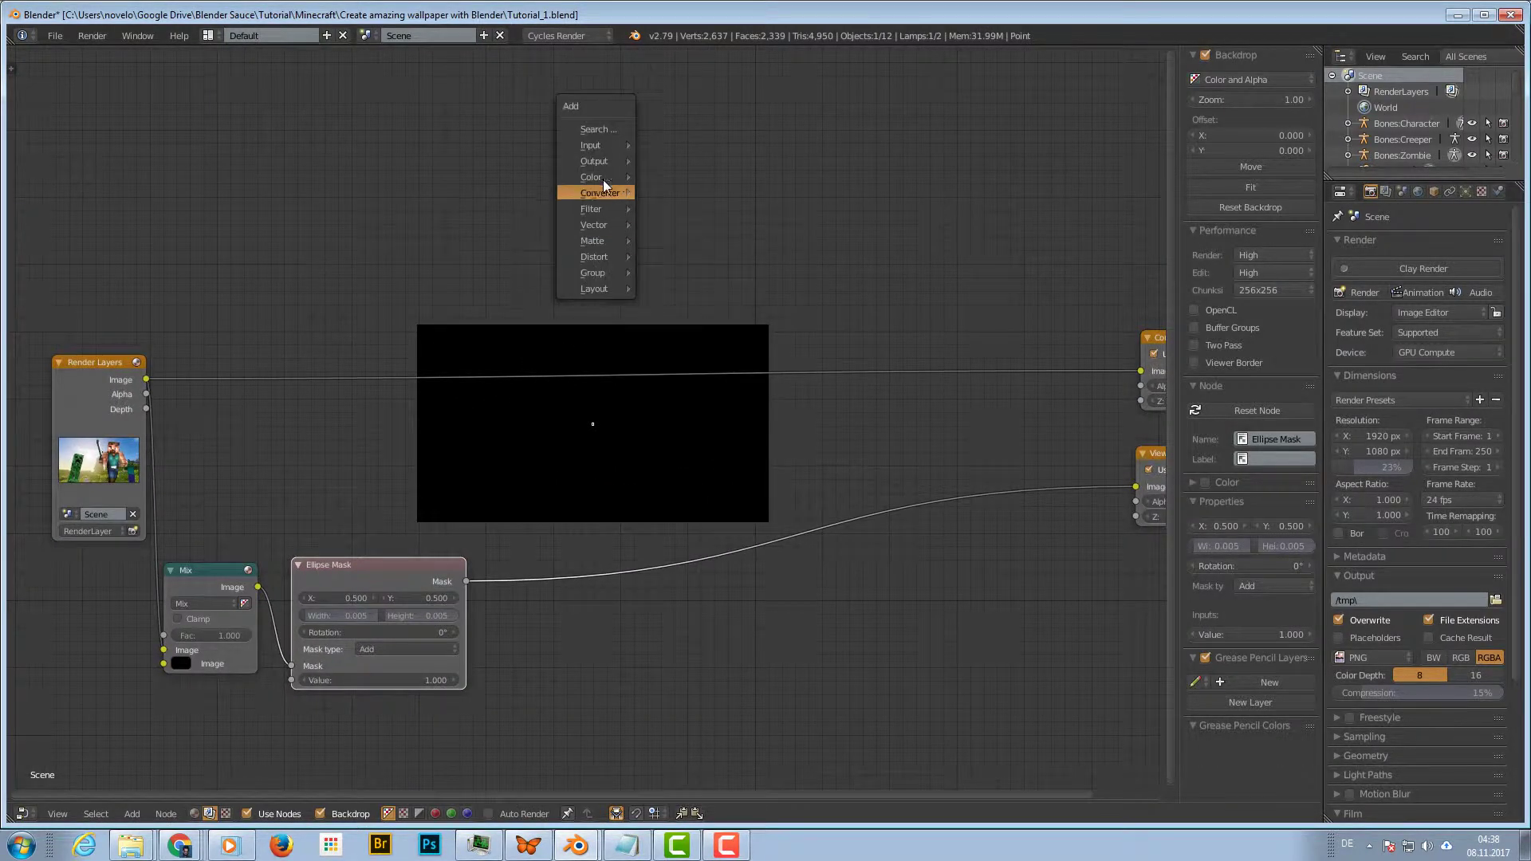
{"action": "mouse_move", "coordinate": [601, 209]}
{"action": "left_click", "coordinate": [689, 226]}
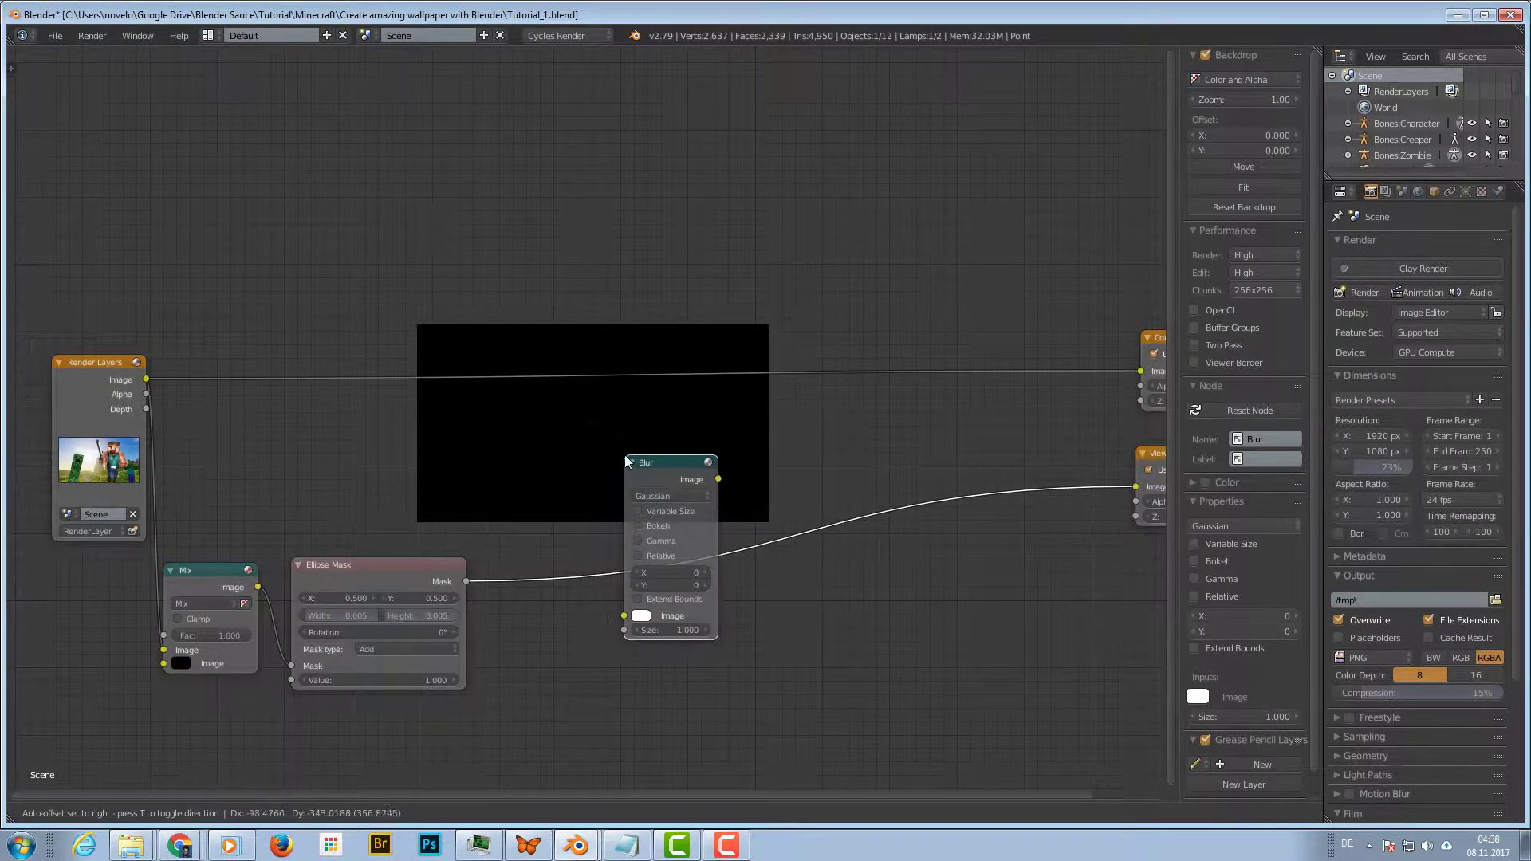
{"action": "left_click", "coordinate": [668, 463]}
{"action": "left_click_drag", "start_coordinate": [668, 462], "coordinate": [593, 152]}
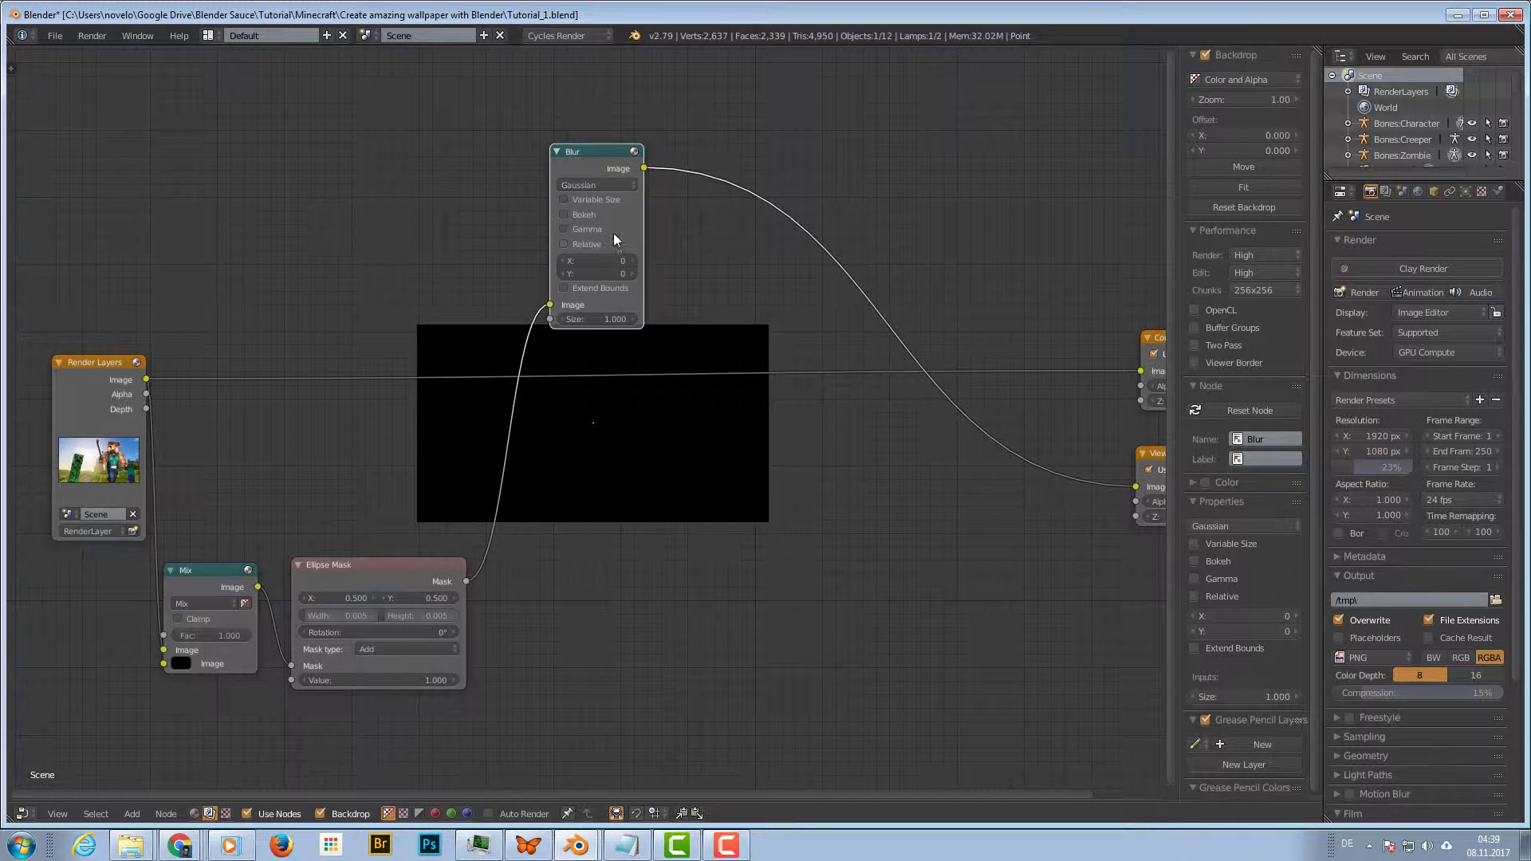
Set the Blur node to Fast Gaussian, relative, with X aspect correction and 5% blur in both X and Y
{"action": "left_click", "coordinate": [594, 183]}
{"action": "left_click", "coordinate": [600, 95]}
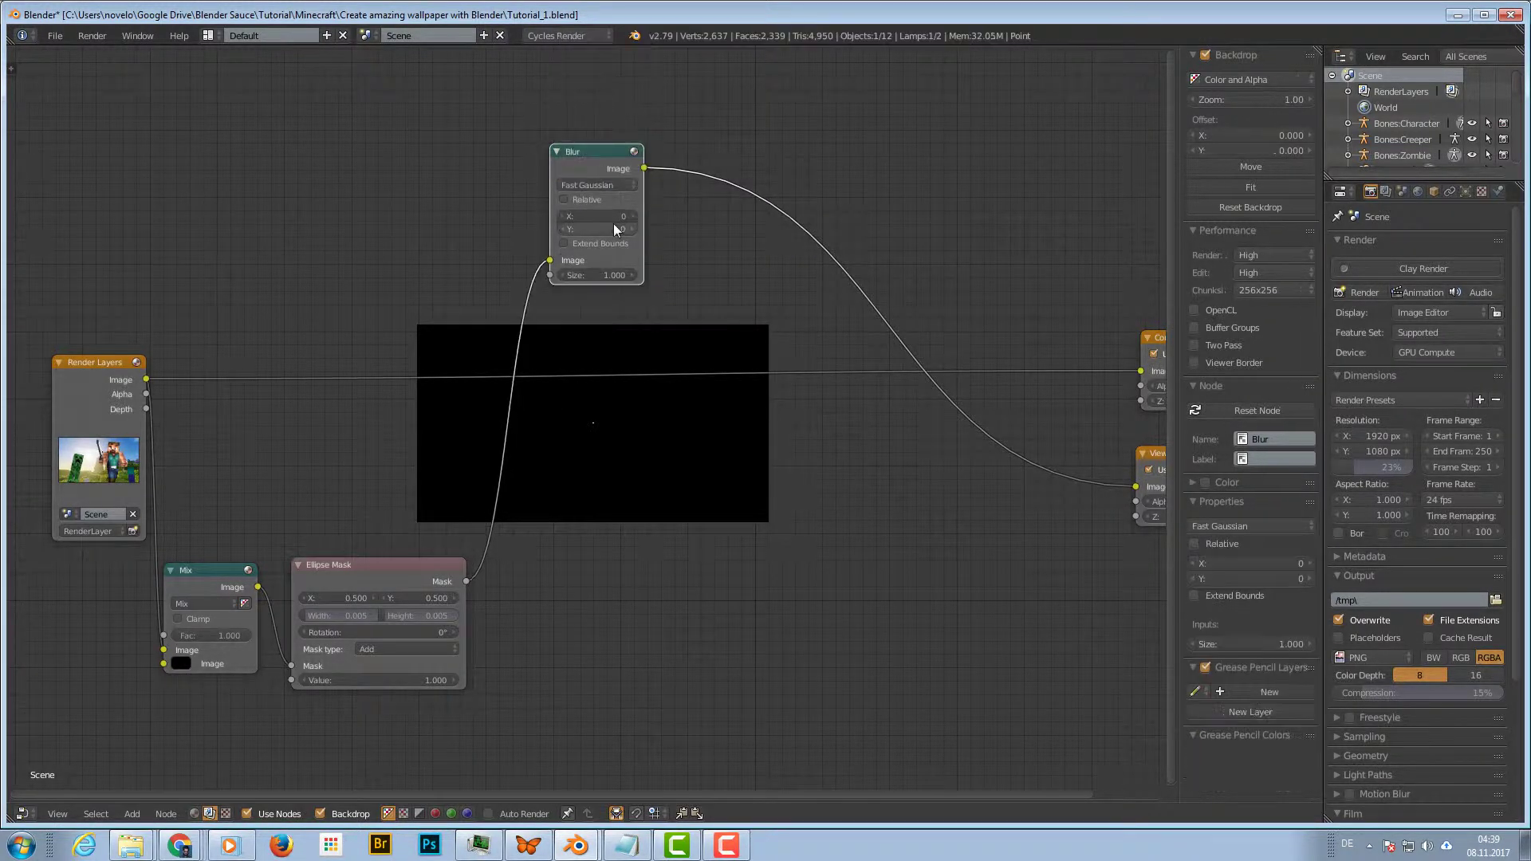
{"action": "left_click", "coordinate": [566, 199]}
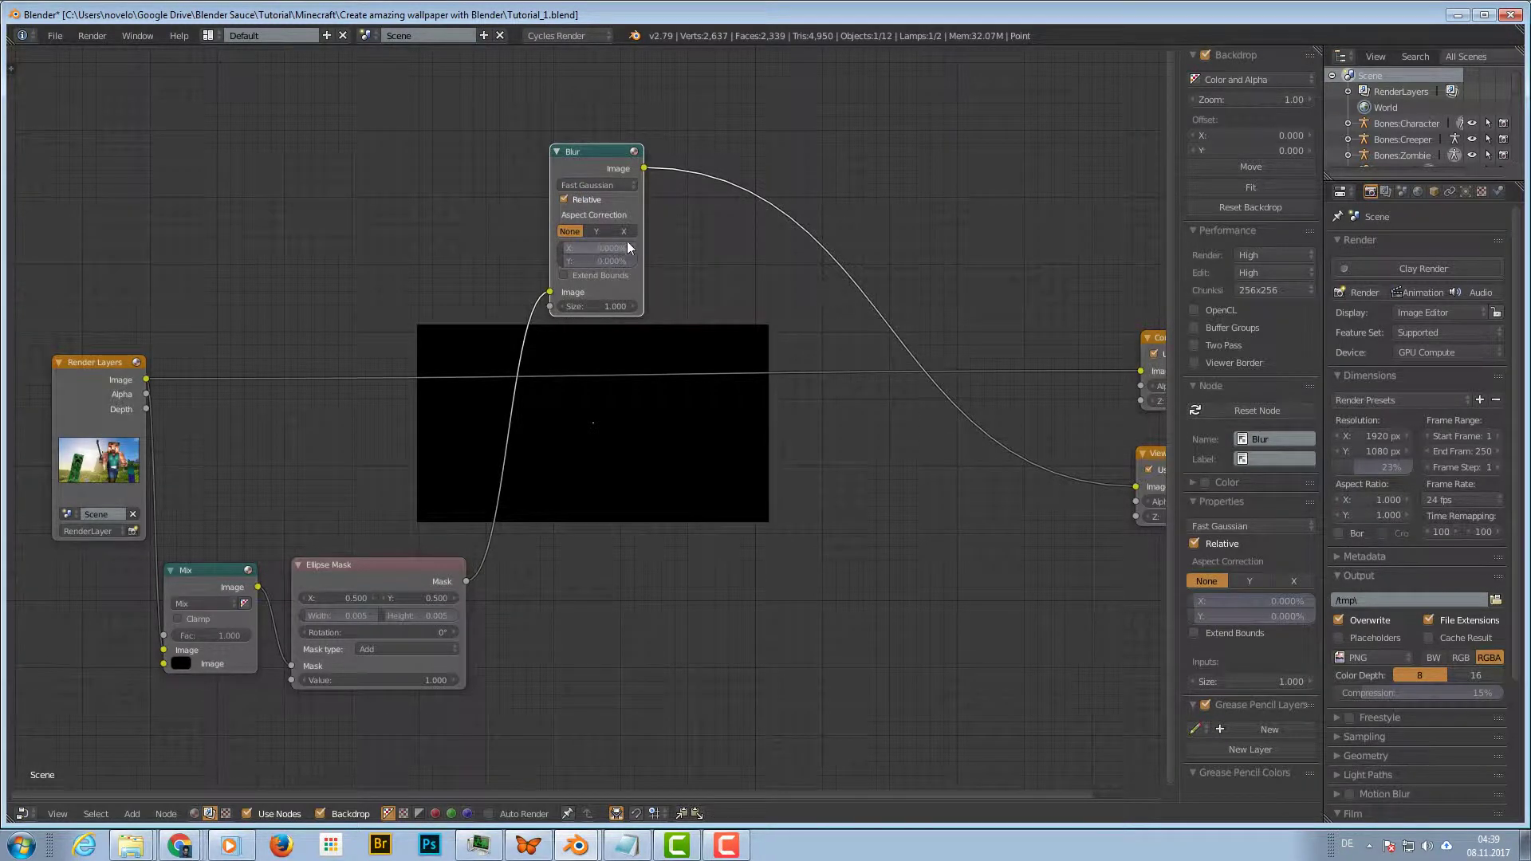
{"action": "left_click", "coordinate": [623, 229]}
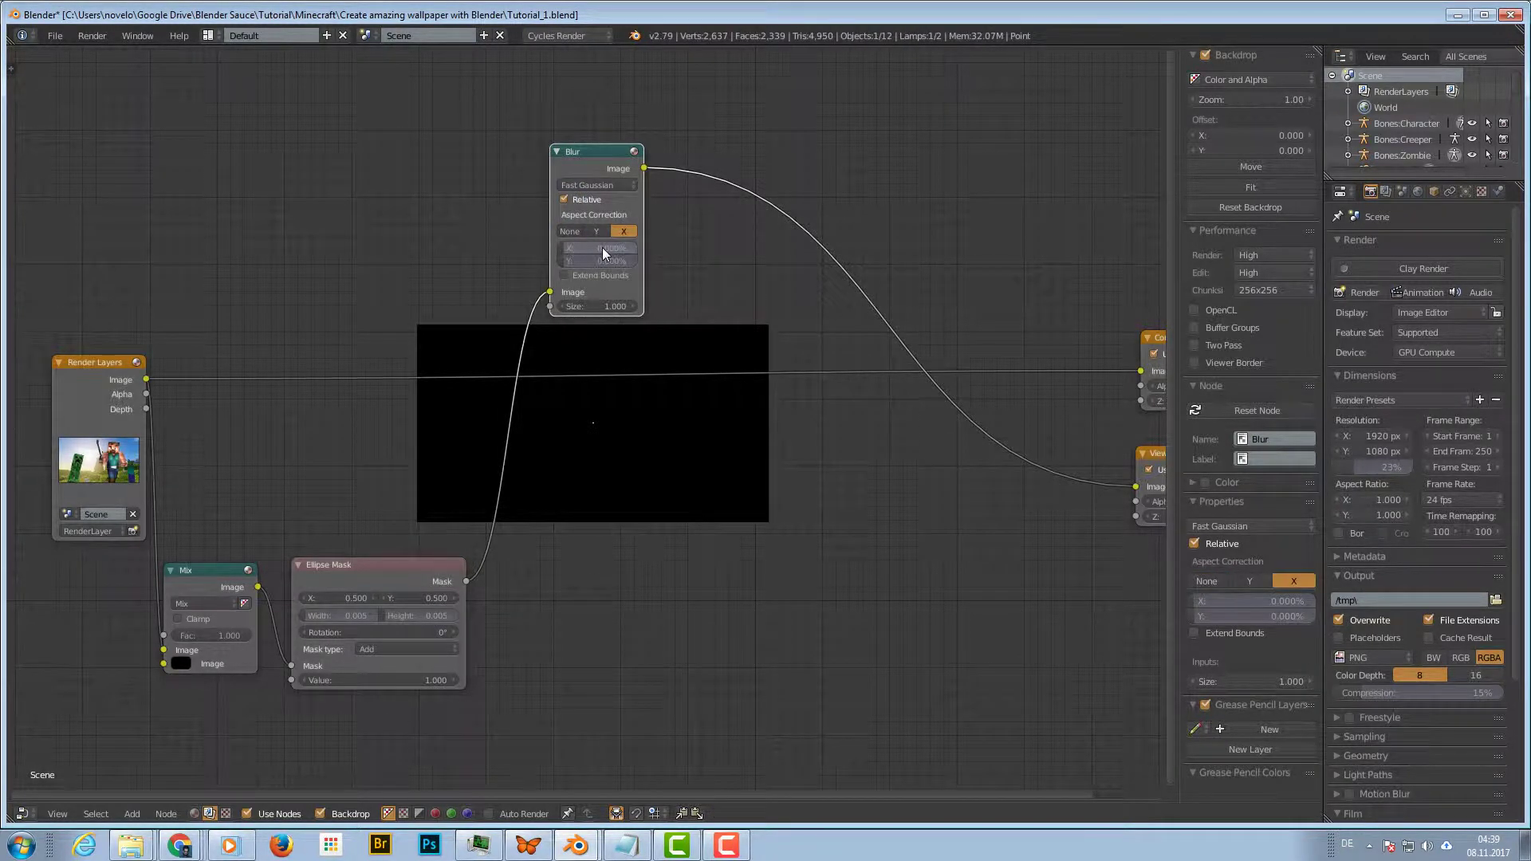
{"action": "type", "text": "5"}
{"action": "key", "text": "Return"}
Insert a Normalize vector node on the link between the Blur and Viewer nodes
{"action": "key", "text": "shift+a"}
{"action": "mouse_move", "coordinate": [700, 279]}
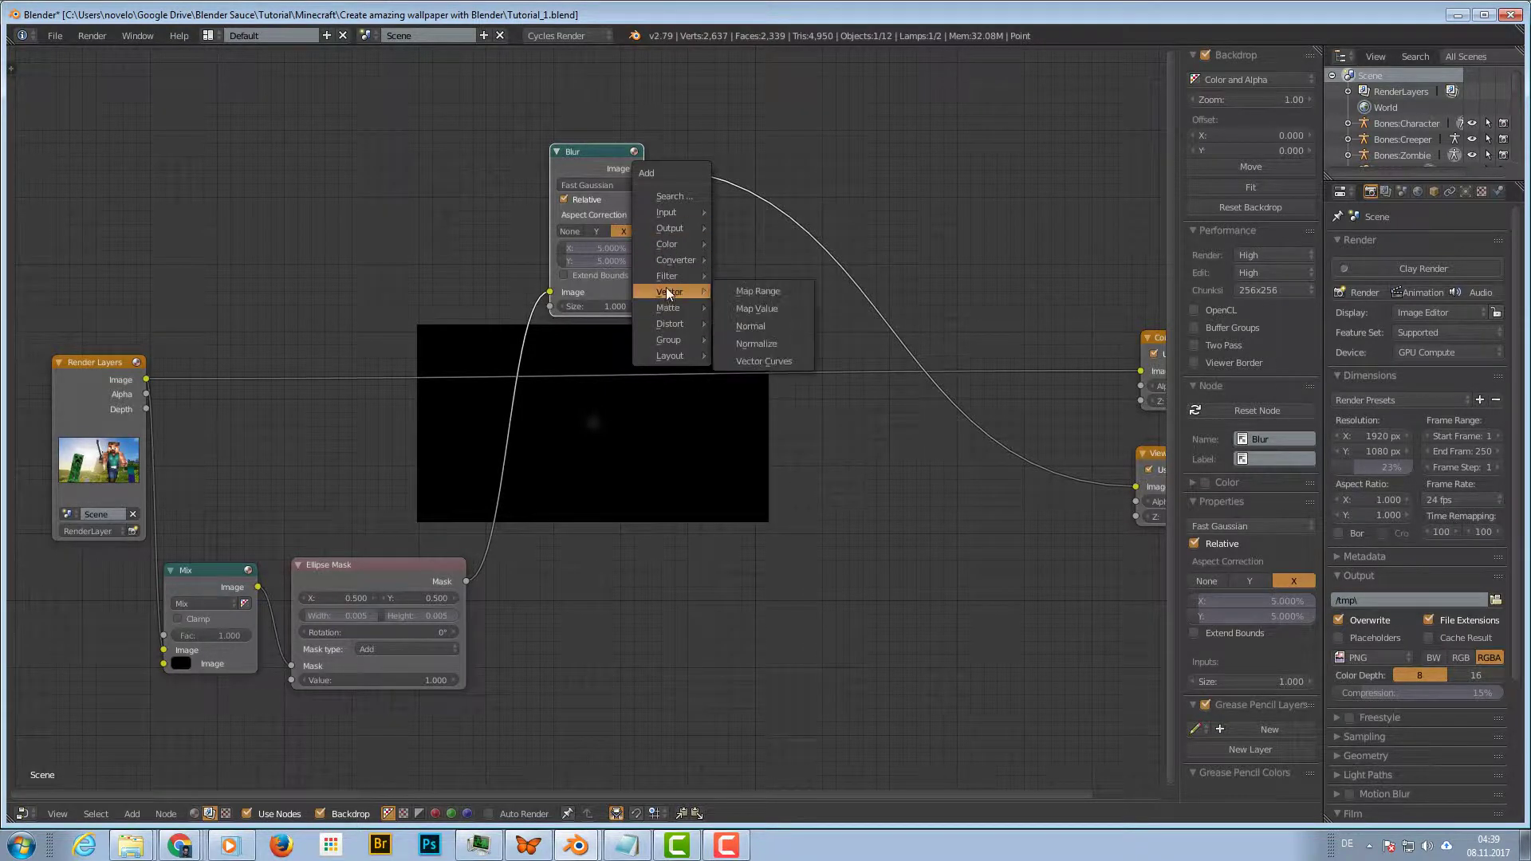
{"action": "left_click", "coordinate": [765, 343]}
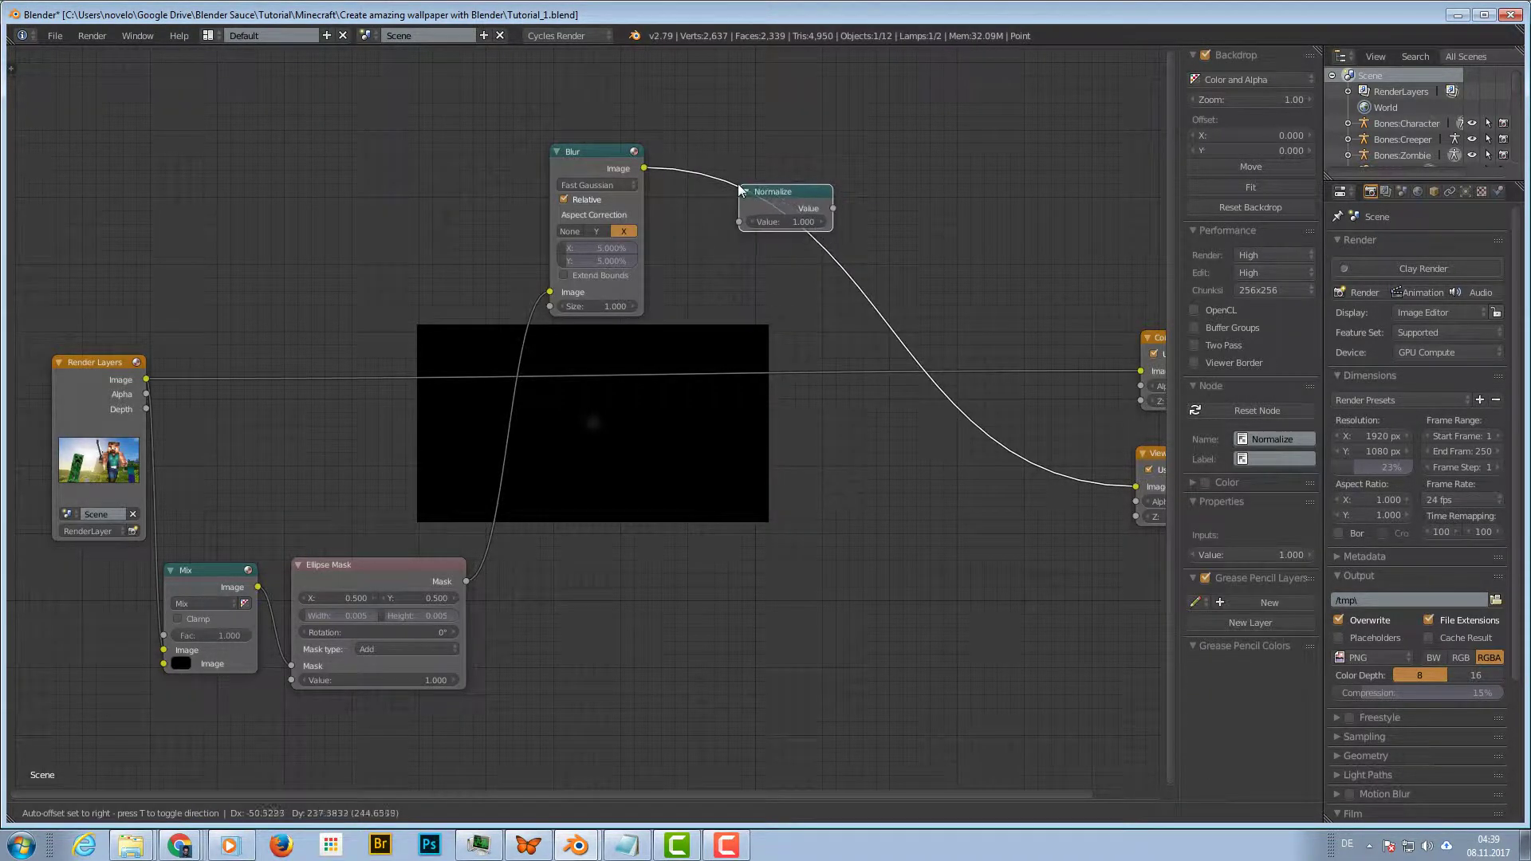
{"action": "left_click", "coordinate": [738, 184]}
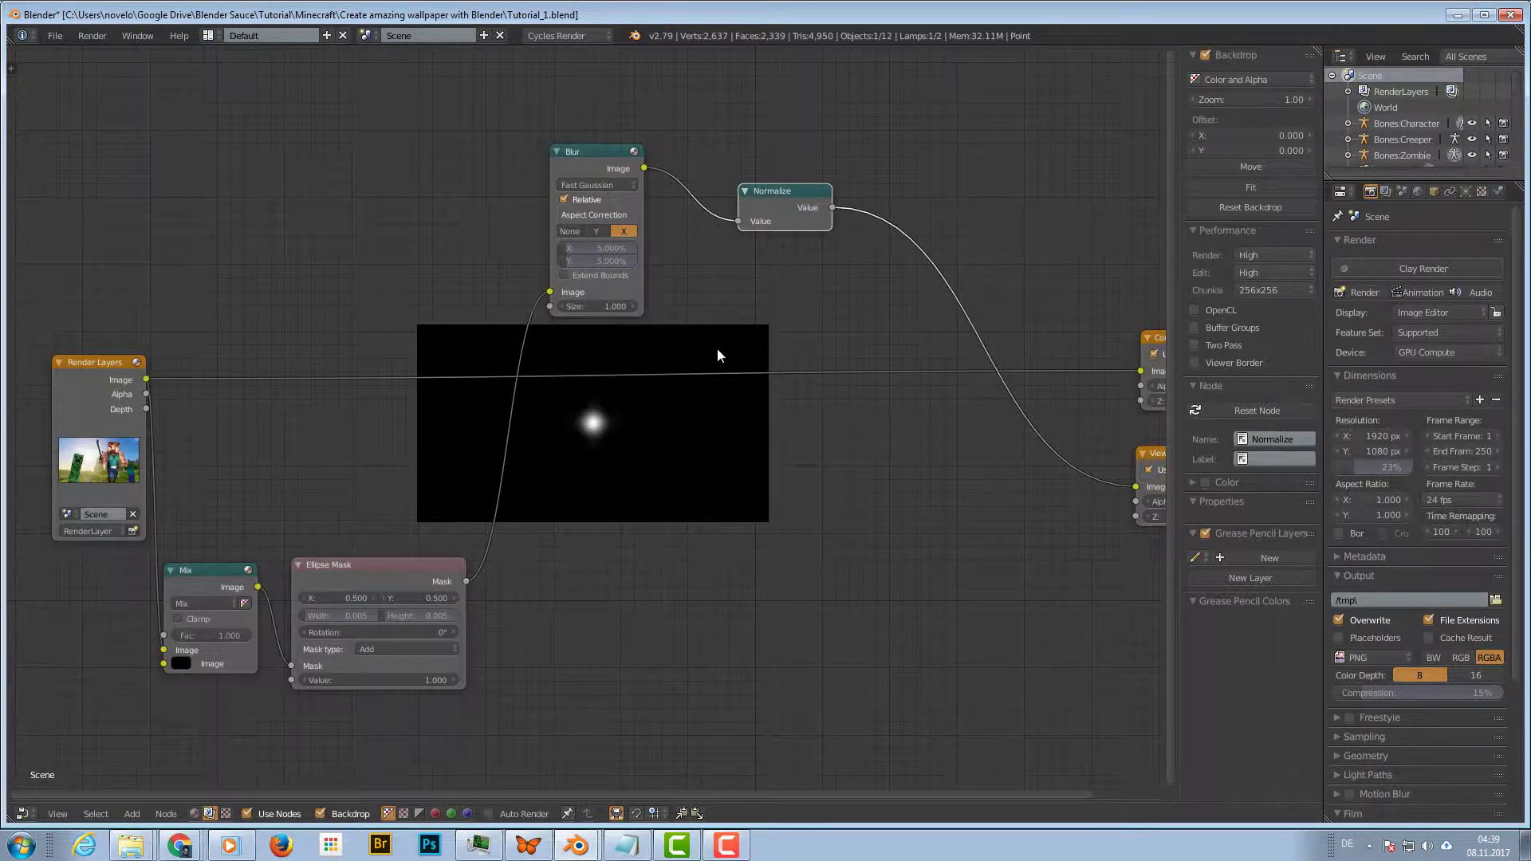
Duplicate the Blur and Normalize nodes together and place the copies below the originals
{"action": "middle_click_drag", "start_coordinate": [758, 425], "coordinate": [786, 382]}
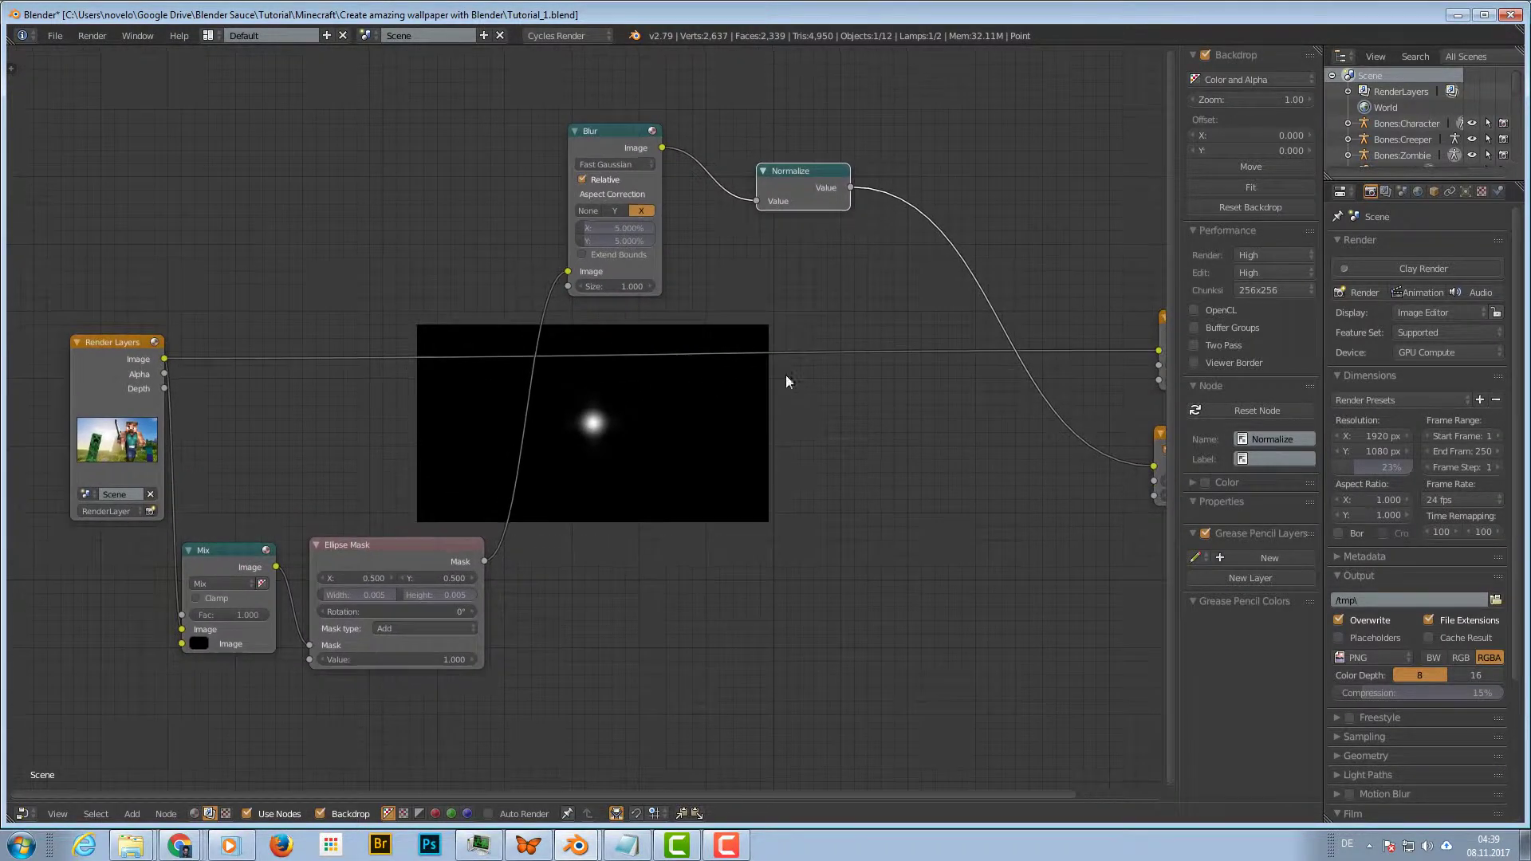
{"action": "left_click", "coordinate": [611, 130]}
{"action": "left_click", "coordinate": [811, 172], "text": "shift"}
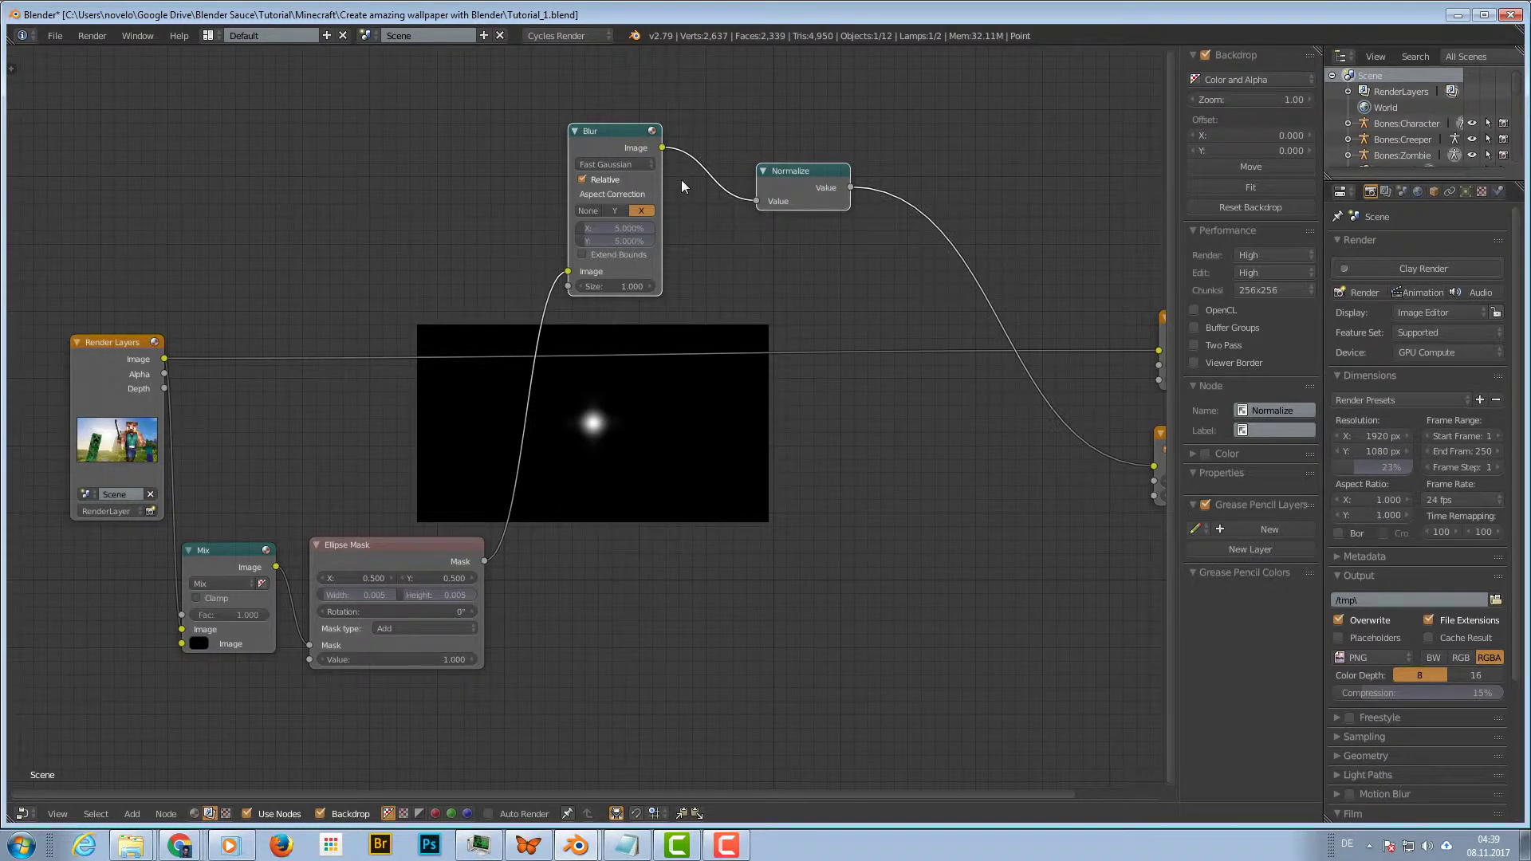
{"action": "key", "text": "shift+d"}
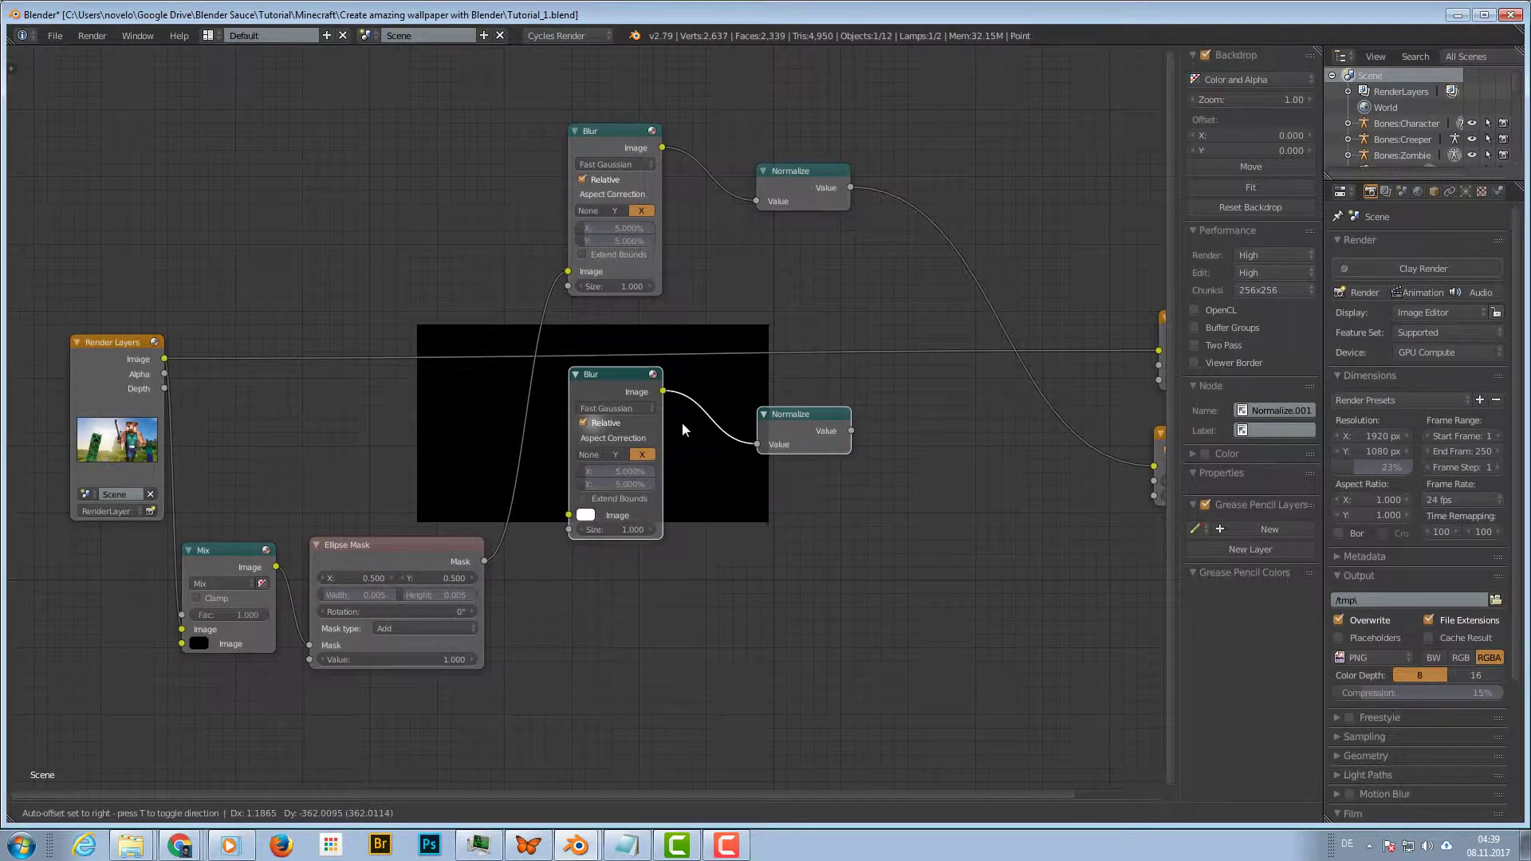
{"action": "left_click", "coordinate": [682, 422]}
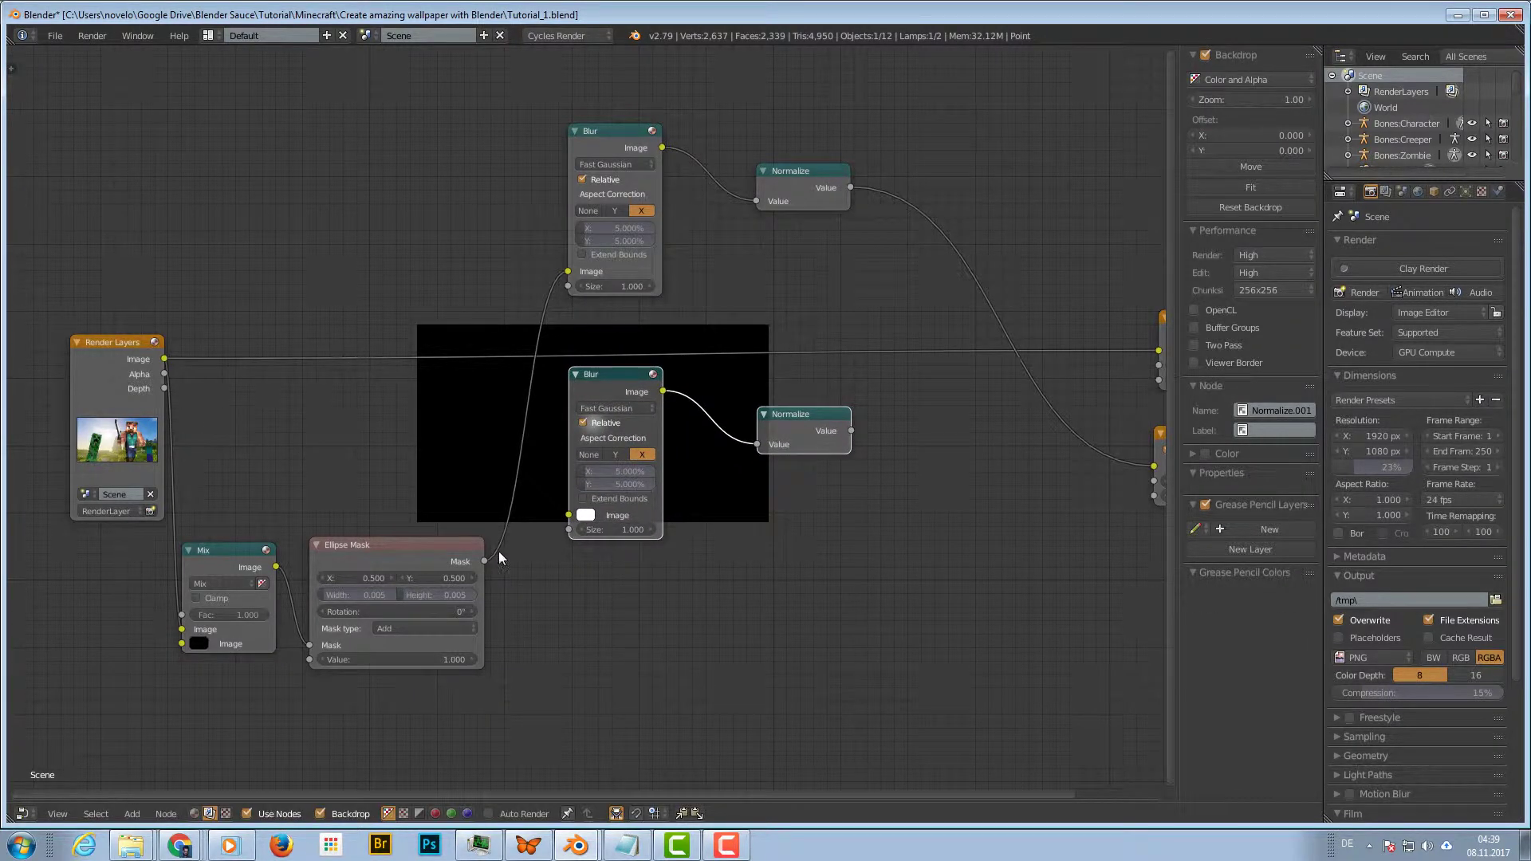
Connect the Ellipse Mask output to the duplicated Blur's image input and the duplicated Normalize to the Viewer
{"action": "left_click_drag", "start_coordinate": [485, 560], "coordinate": [569, 515]}
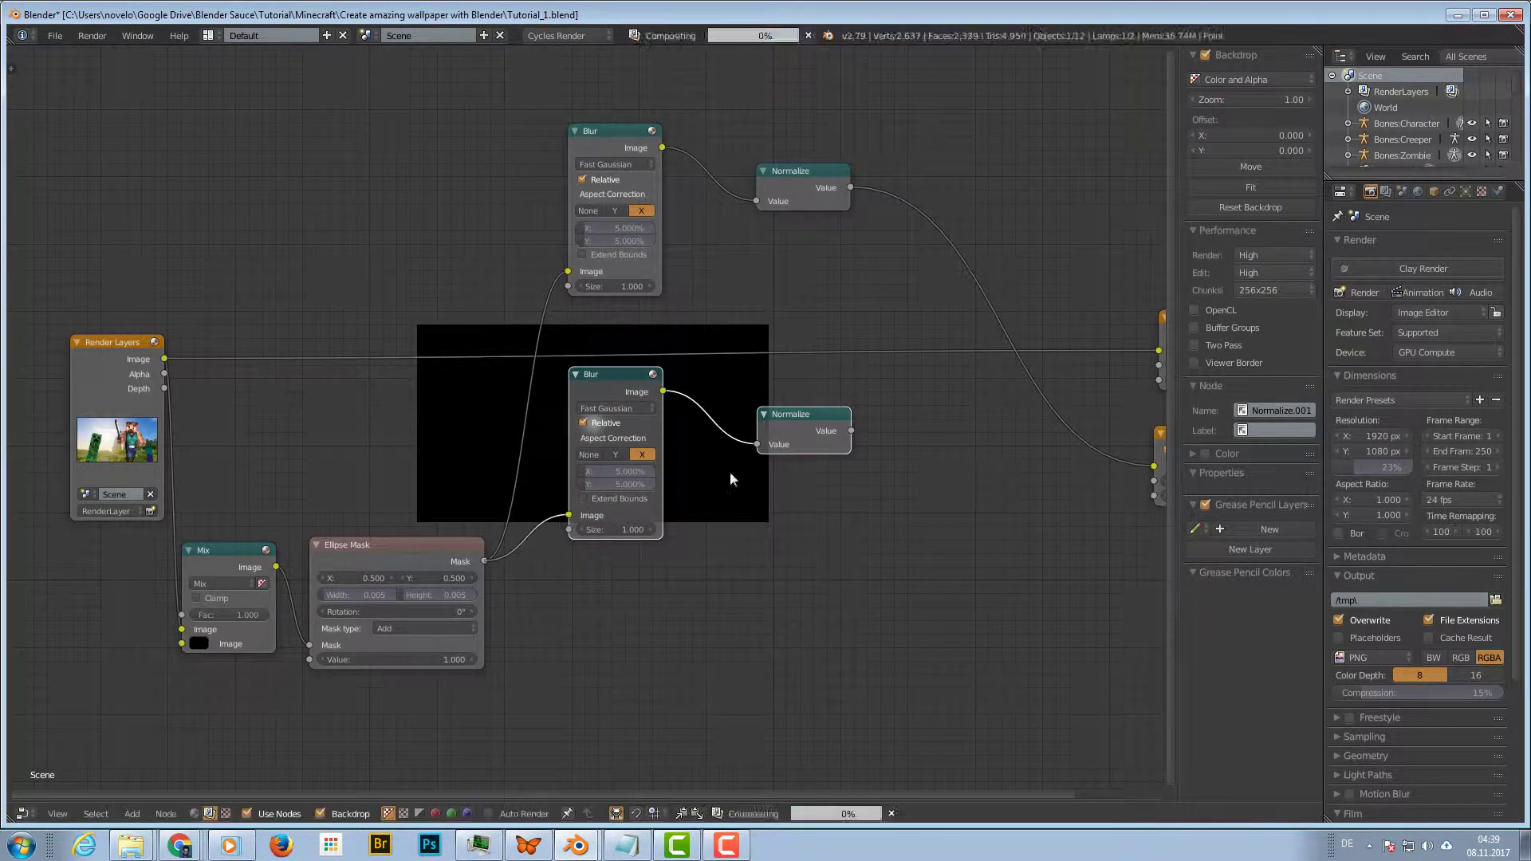
{"action": "left_click", "coordinate": [786, 414]}
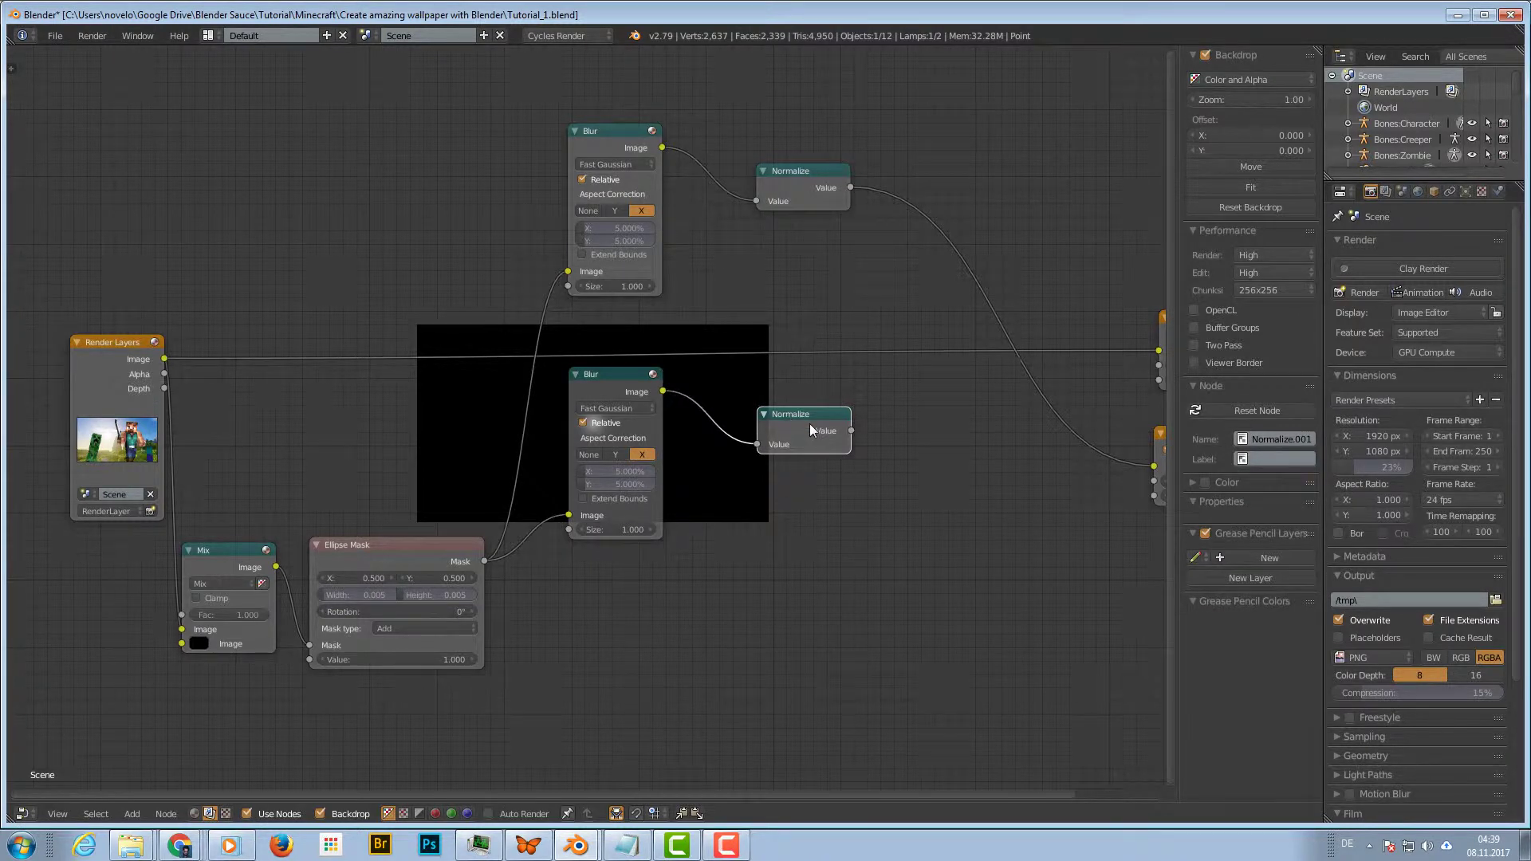
{"action": "left_click", "coordinate": [810, 424], "text": "ctrl+shift"}
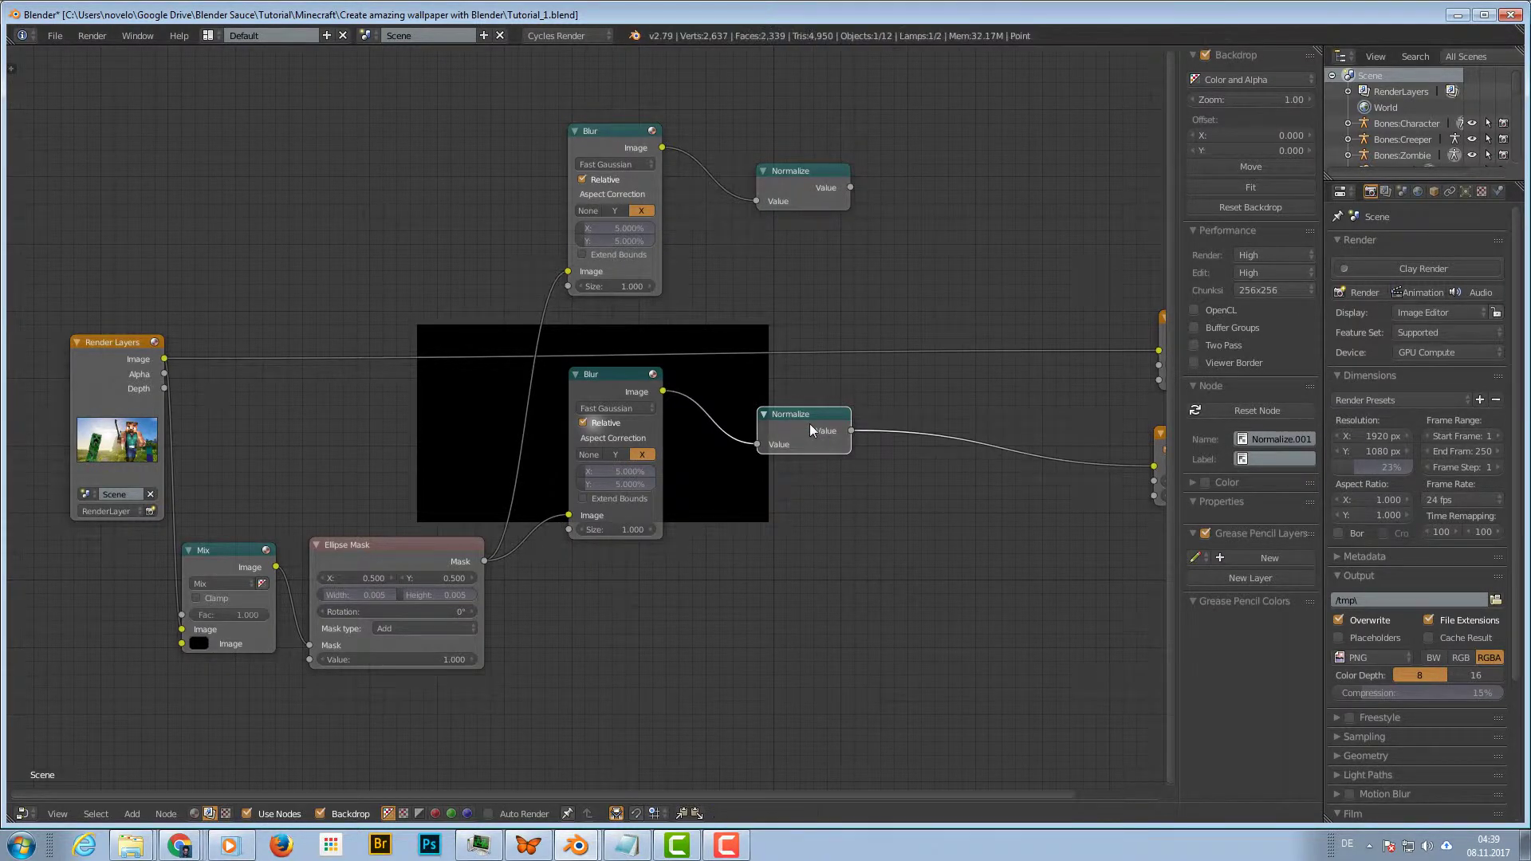
Set the duplicated Blur's X and Y to 15% and move the node slightly up beneath the first Blur
{"action": "left_click", "coordinate": [611, 472]}
{"action": "type", "text": "15"}
{"action": "key", "text": "Tab"}
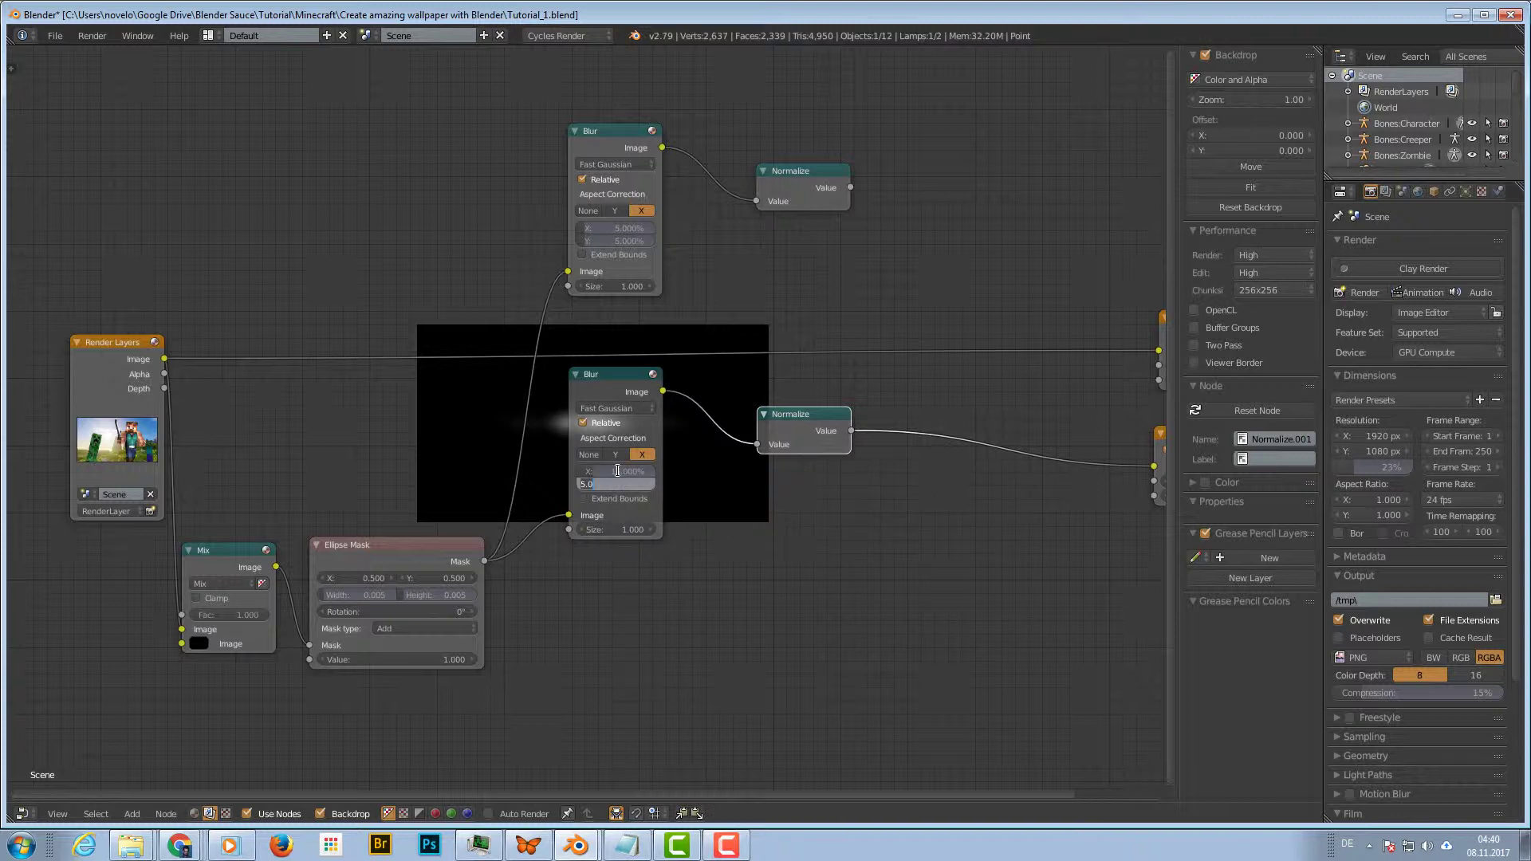
{"action": "type", "text": "15"}
{"action": "key", "text": "Return"}
{"action": "left_click_drag", "start_coordinate": [627, 394], "coordinate": [611, 518]}
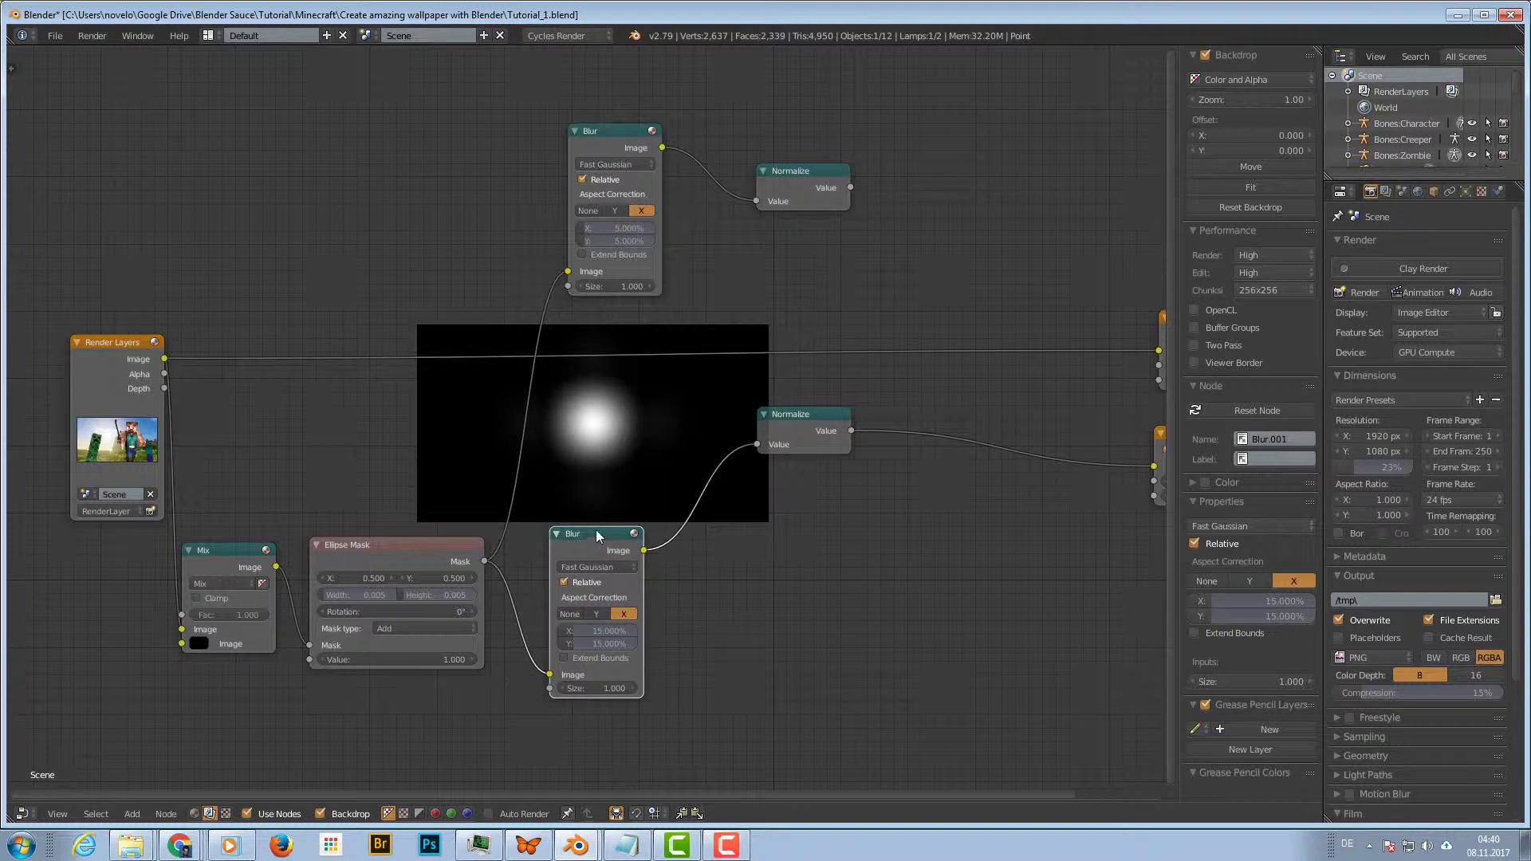
{"action": "left_click_drag", "start_coordinate": [595, 532], "coordinate": [614, 352]}
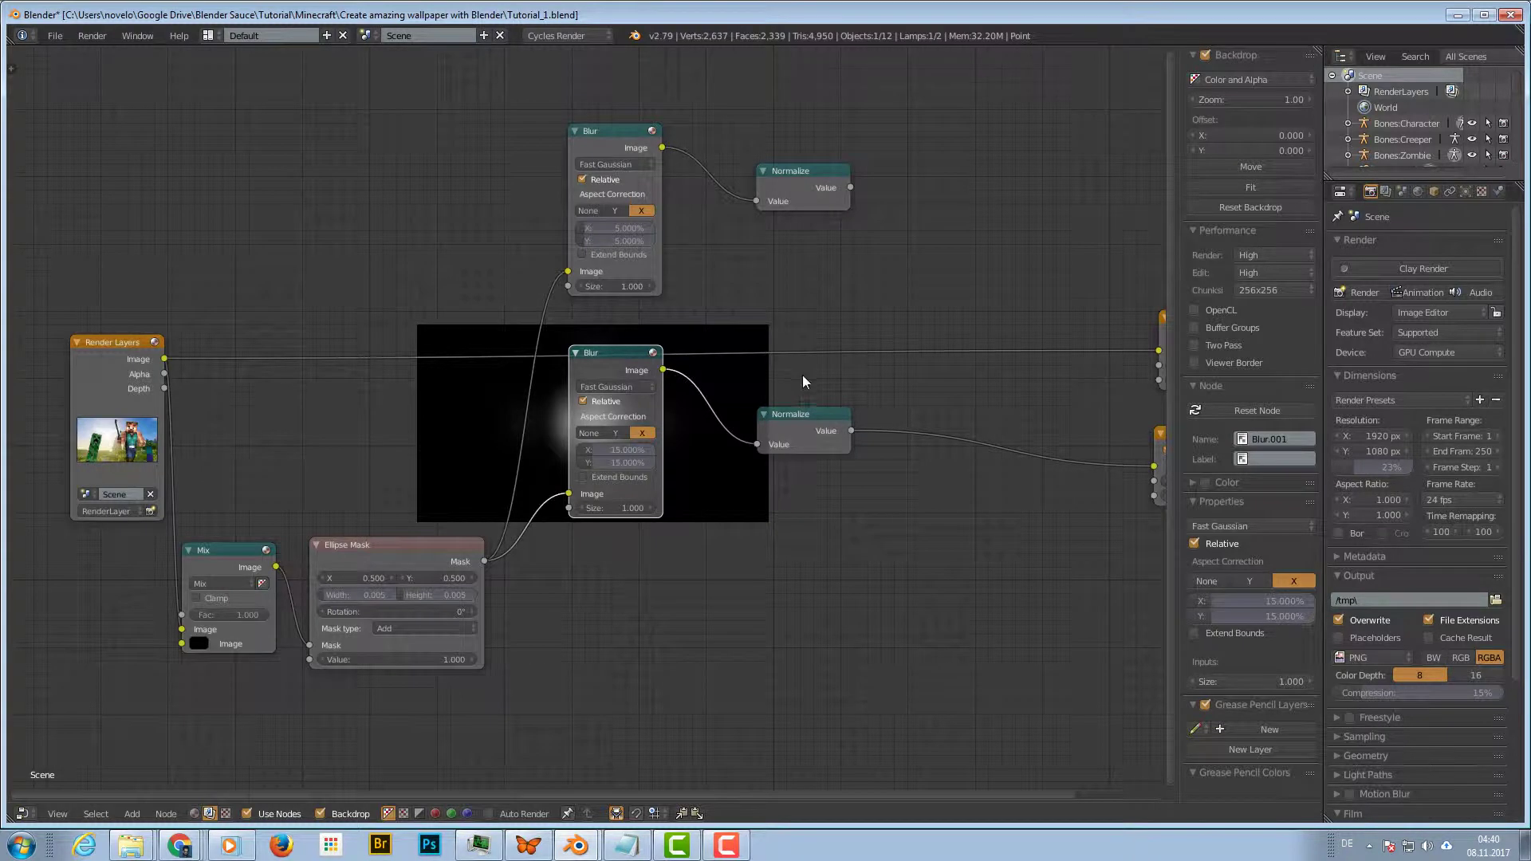
Duplicate the 15% Blur and its Normalize node below, and connect the Ellipse Mask output to the new Blur's image input
{"action": "left_click", "coordinate": [804, 416]}
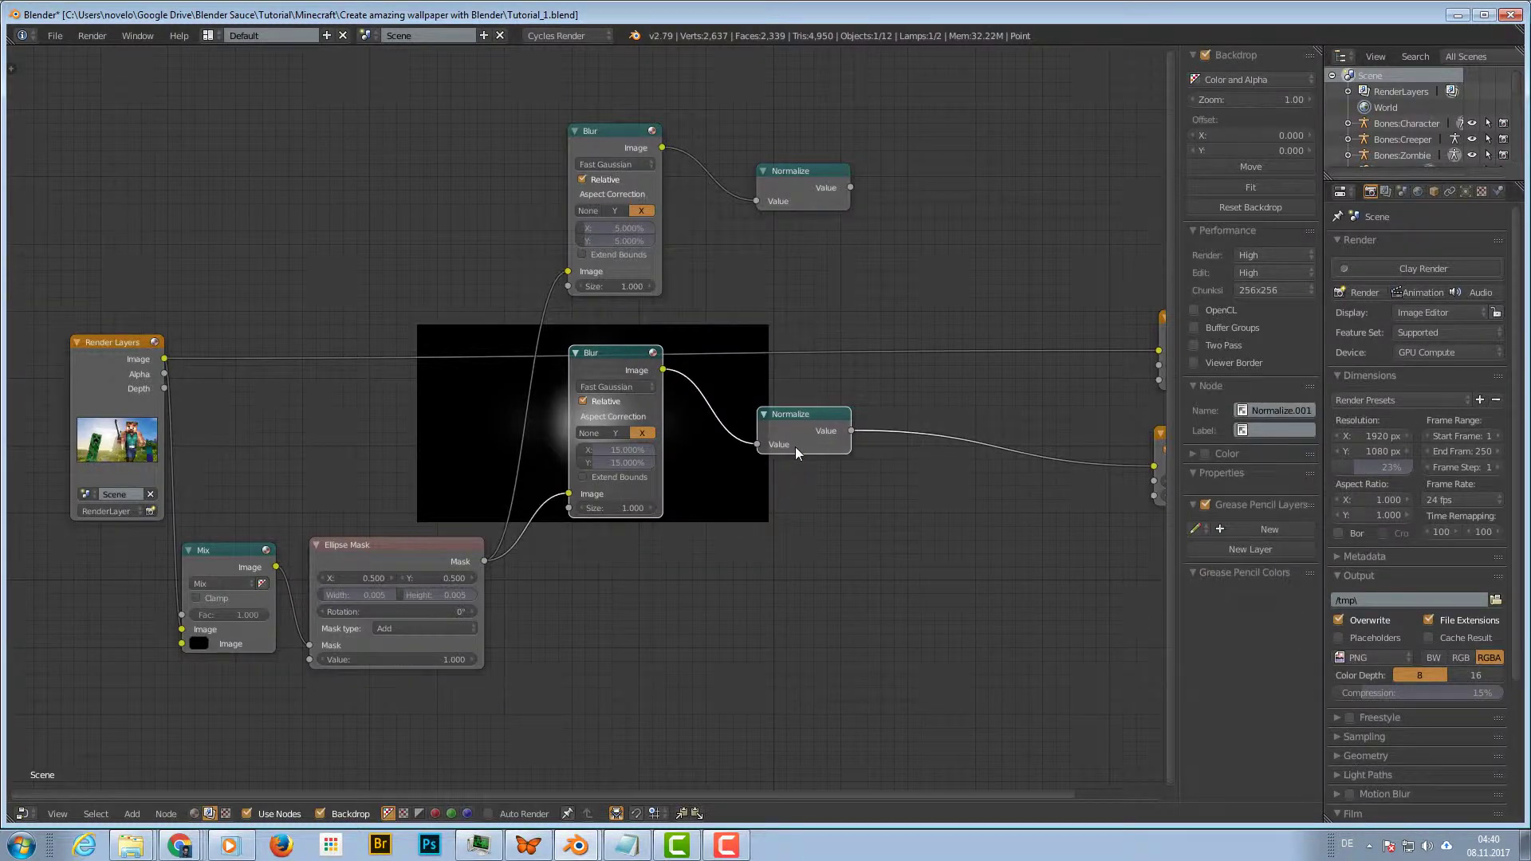
{"action": "key", "text": "l"}
{"action": "key", "text": "shift+d"}
{"action": "left_click", "coordinate": [793, 636]}
{"action": "middle_click_drag", "start_coordinate": [877, 512], "coordinate": [839, 319]}
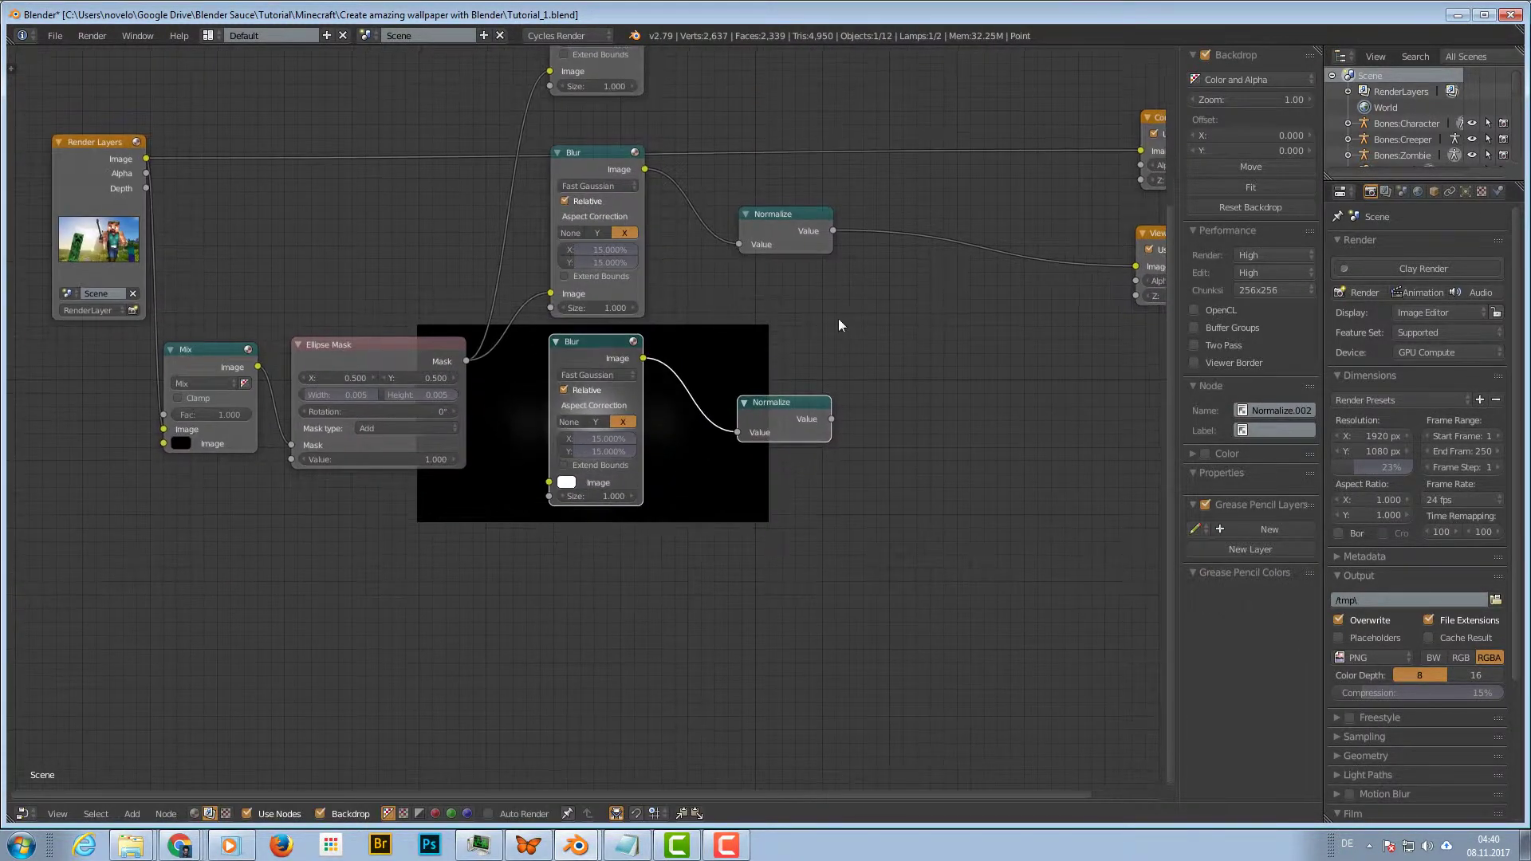
{"action": "left_click_drag", "start_coordinate": [465, 361], "coordinate": [549, 482]}
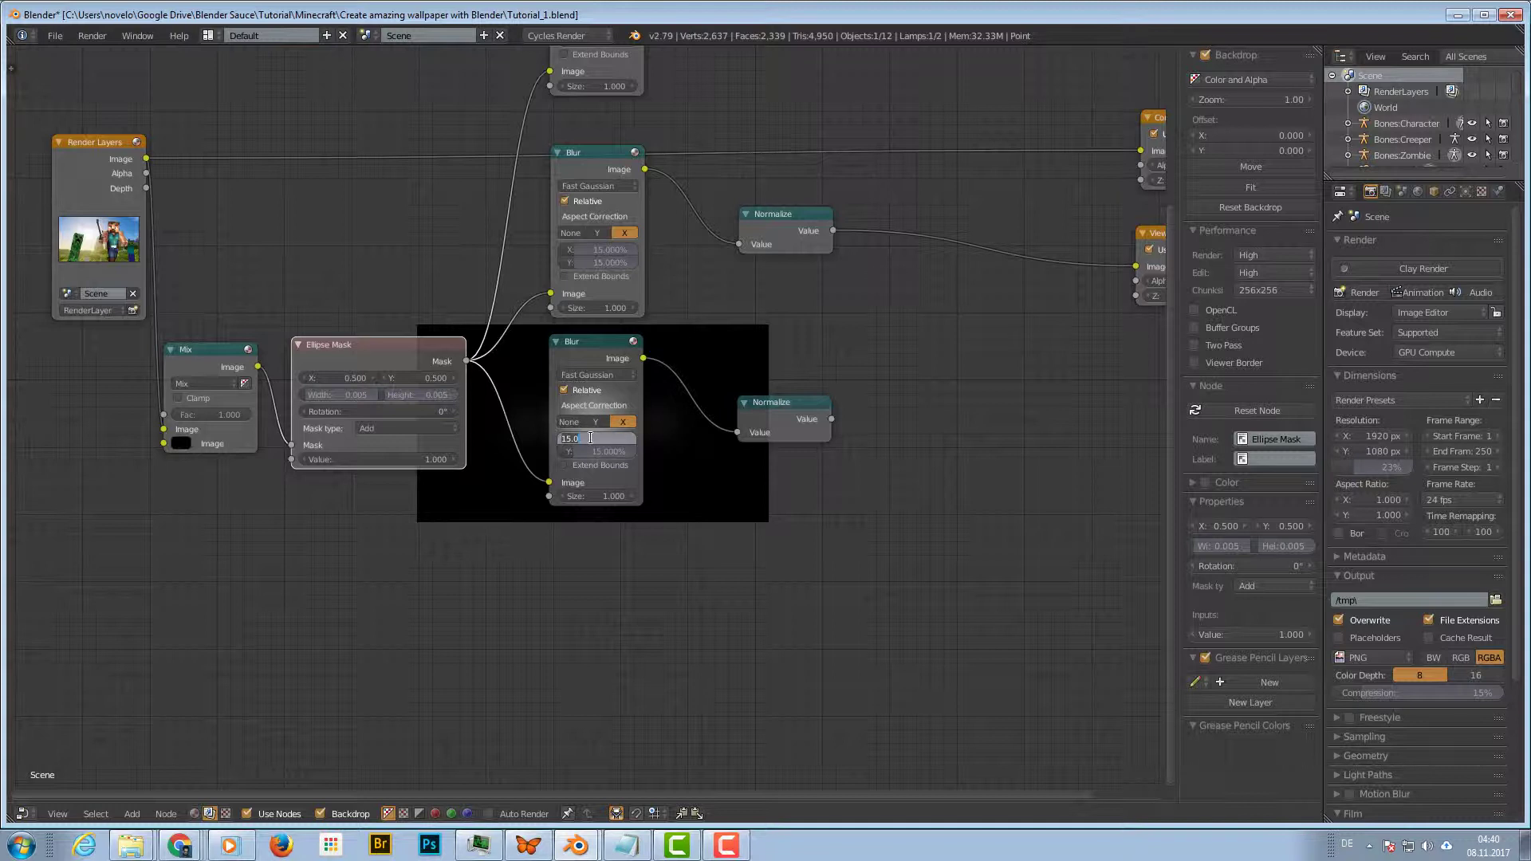
Set the third Blur's X and Y to 30% and connect its Normalize node to the Viewer
{"action": "type", "text": "30"}
{"action": "key", "text": "Tab"}
{"action": "type", "text": "30"}
{"action": "key", "text": "Return"}
{"action": "left_click", "coordinate": [782, 399], "text": "ctrl+shift"}
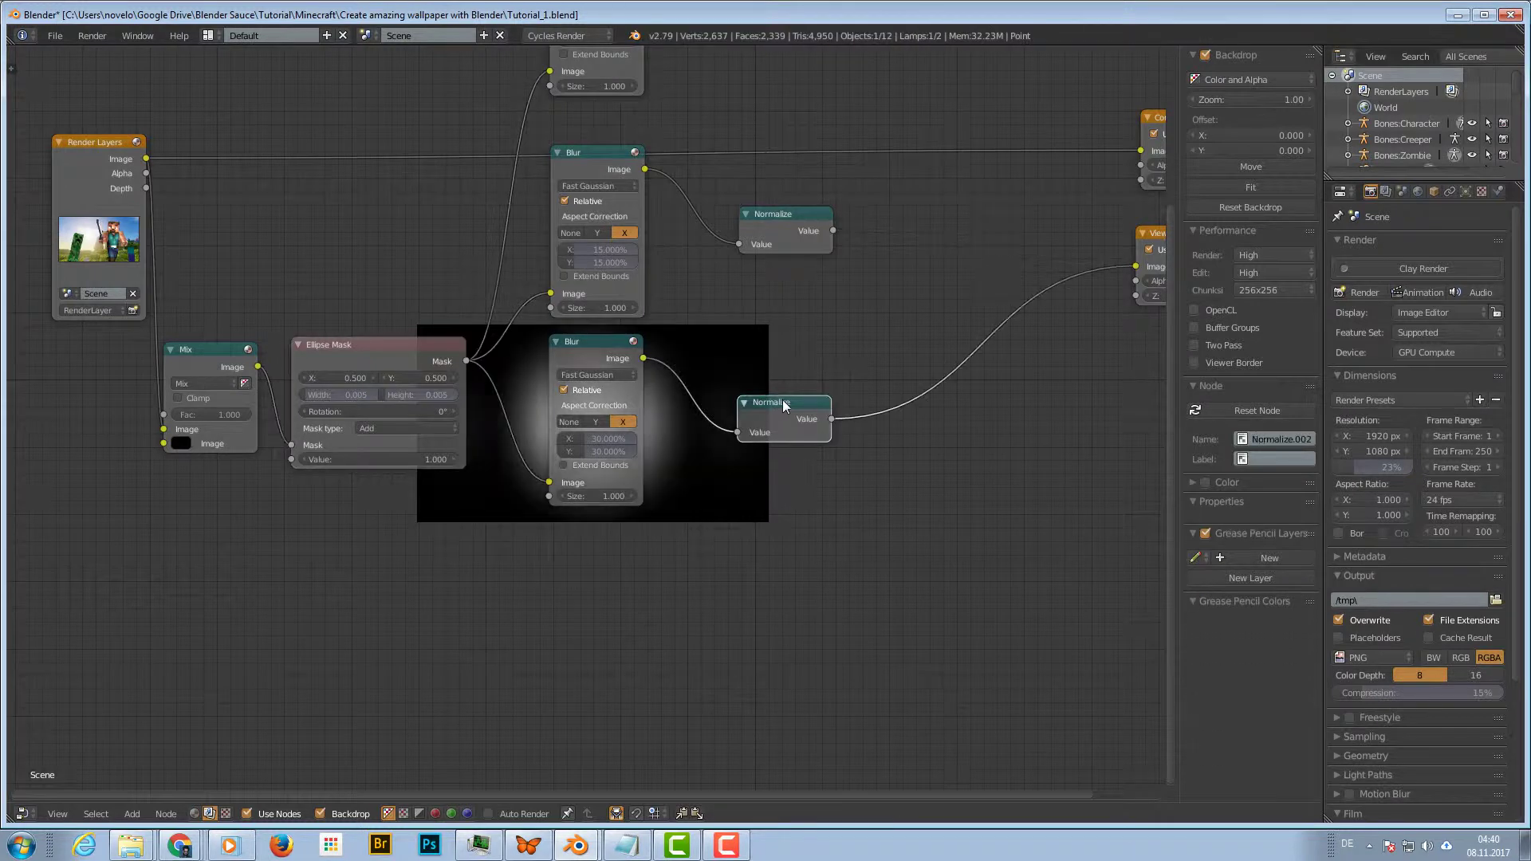
Arrange the three Blur nodes in one compact column and their Normalize nodes in another column beside it
{"action": "left_click_drag", "start_coordinate": [611, 428], "coordinate": [610, 348]}
{"action": "left_click_drag", "start_coordinate": [792, 403], "coordinate": [798, 292]}
{"action": "middle_click_drag", "start_coordinate": [748, 214], "coordinate": [731, 468]}
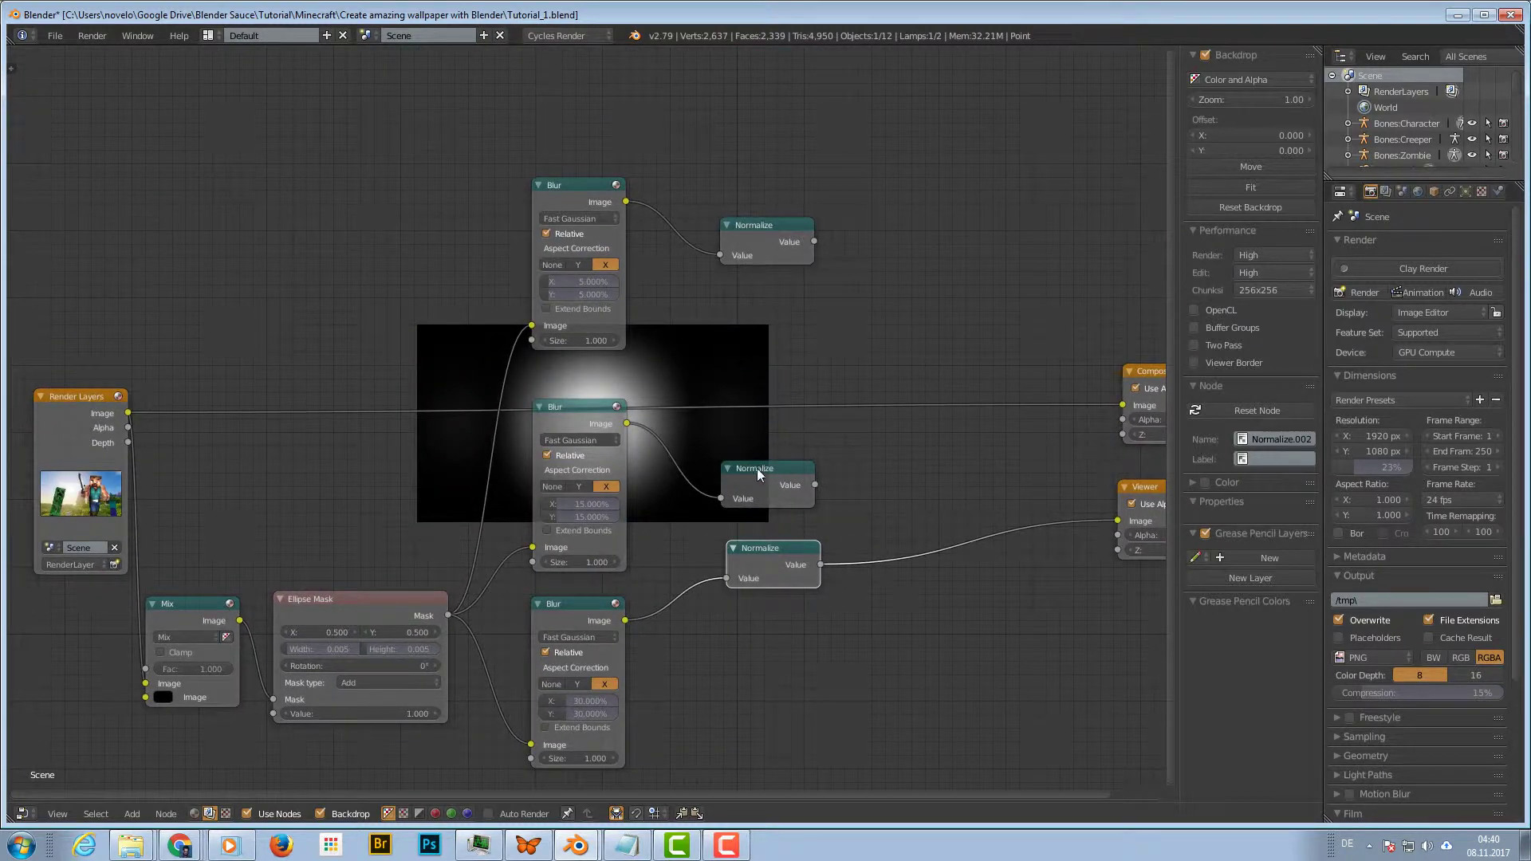
{"action": "left_click_drag", "start_coordinate": [757, 467], "coordinate": [757, 297]}
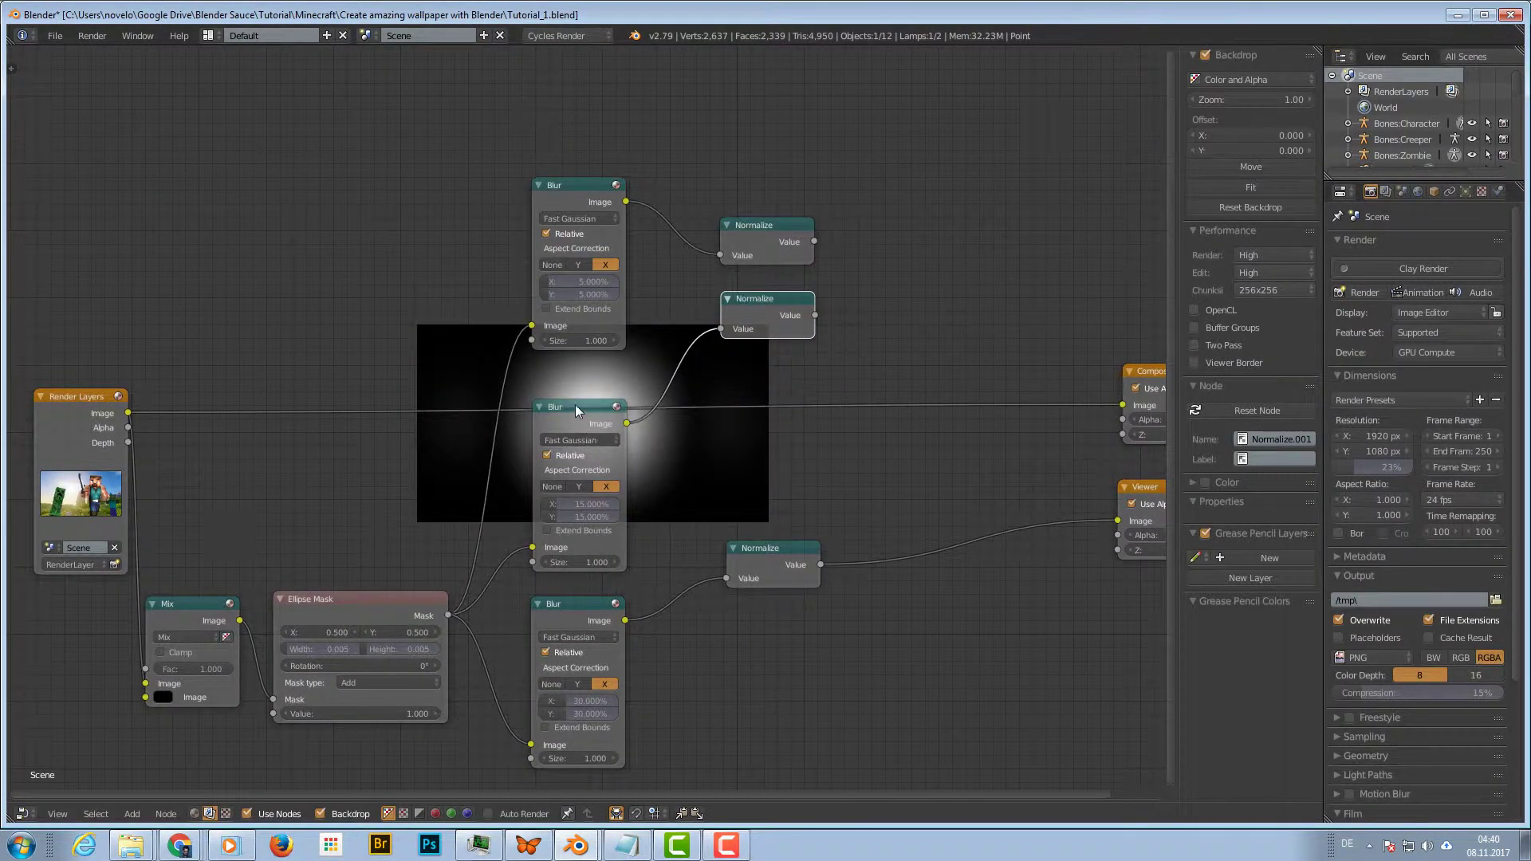
{"action": "left_click_drag", "start_coordinate": [575, 410], "coordinate": [572, 373]}
{"action": "left_click_drag", "start_coordinate": [551, 605], "coordinate": [549, 561]}
{"action": "left_click_drag", "start_coordinate": [759, 547], "coordinate": [754, 478]}
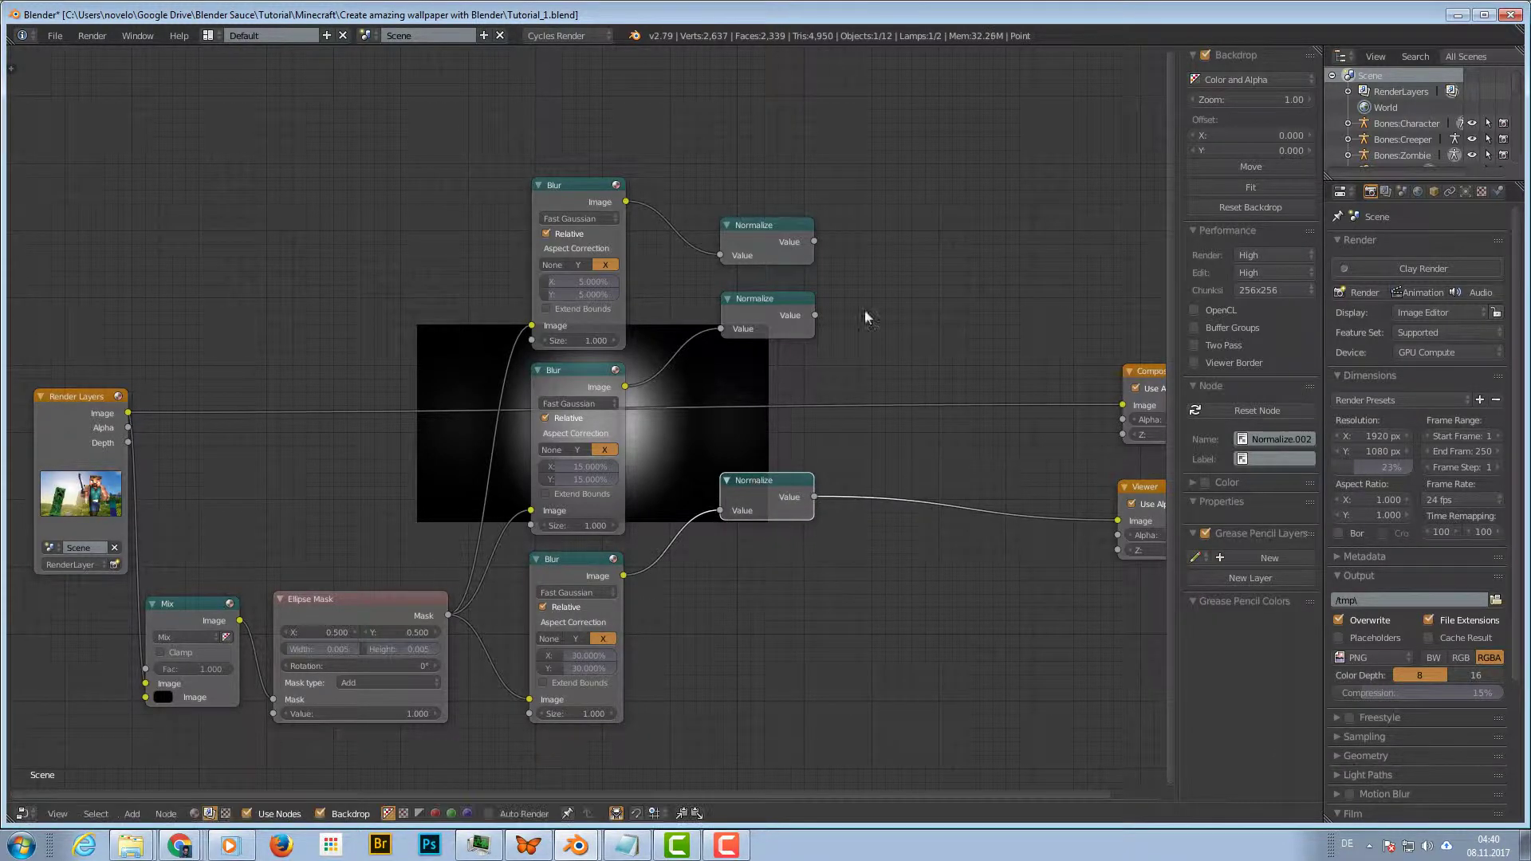
Add a Mix color node beside the upper two Normalize nodes and set its blend mode to Add
{"action": "middle_click_drag", "start_coordinate": [909, 279], "coordinate": [798, 363]}
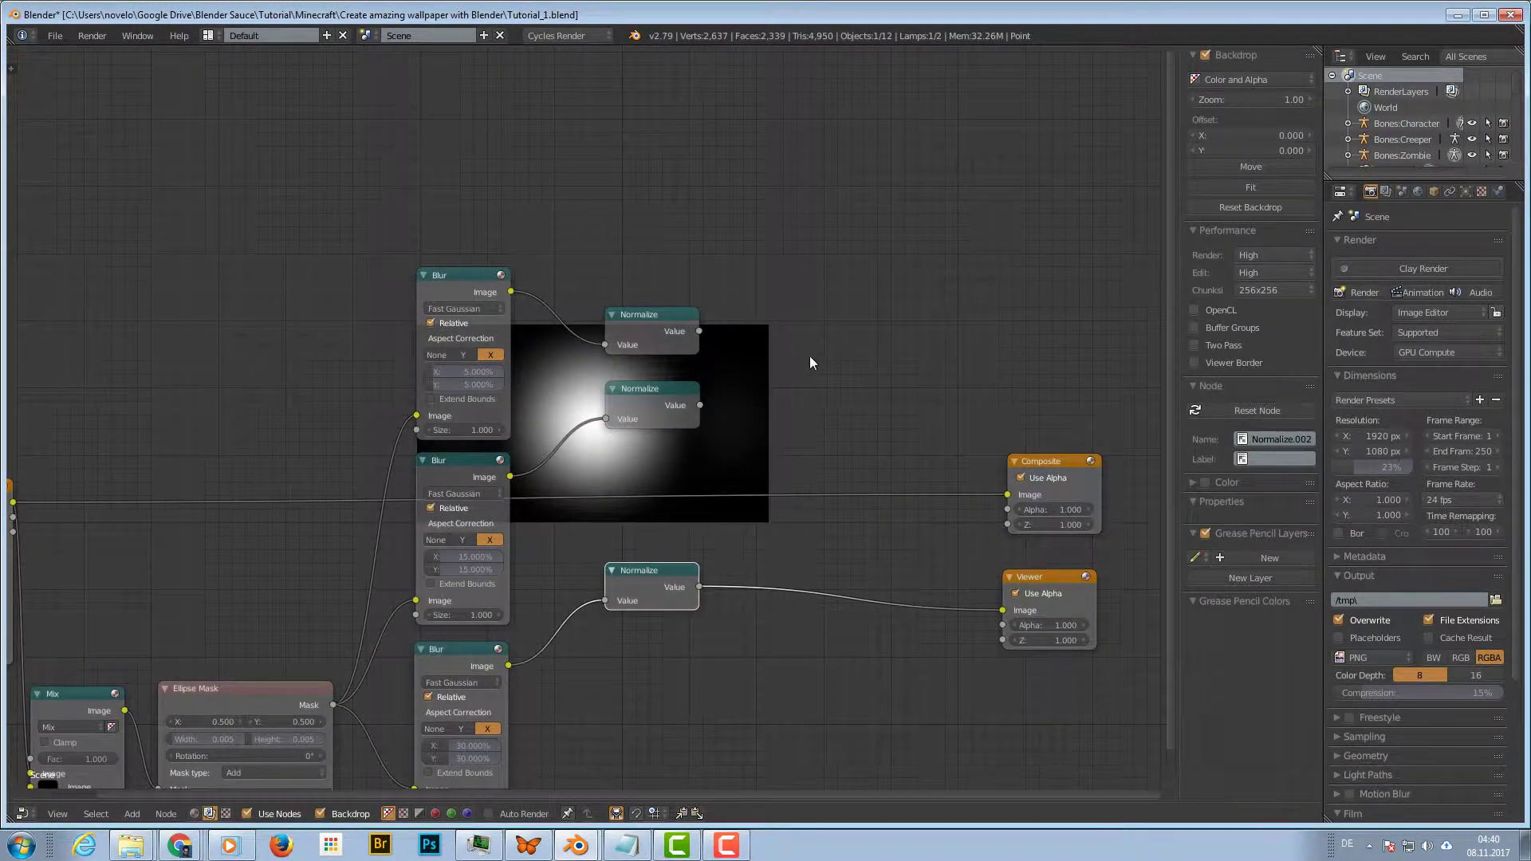
{"action": "key", "text": "shift+a"}
{"action": "mouse_move", "coordinate": [801, 311]}
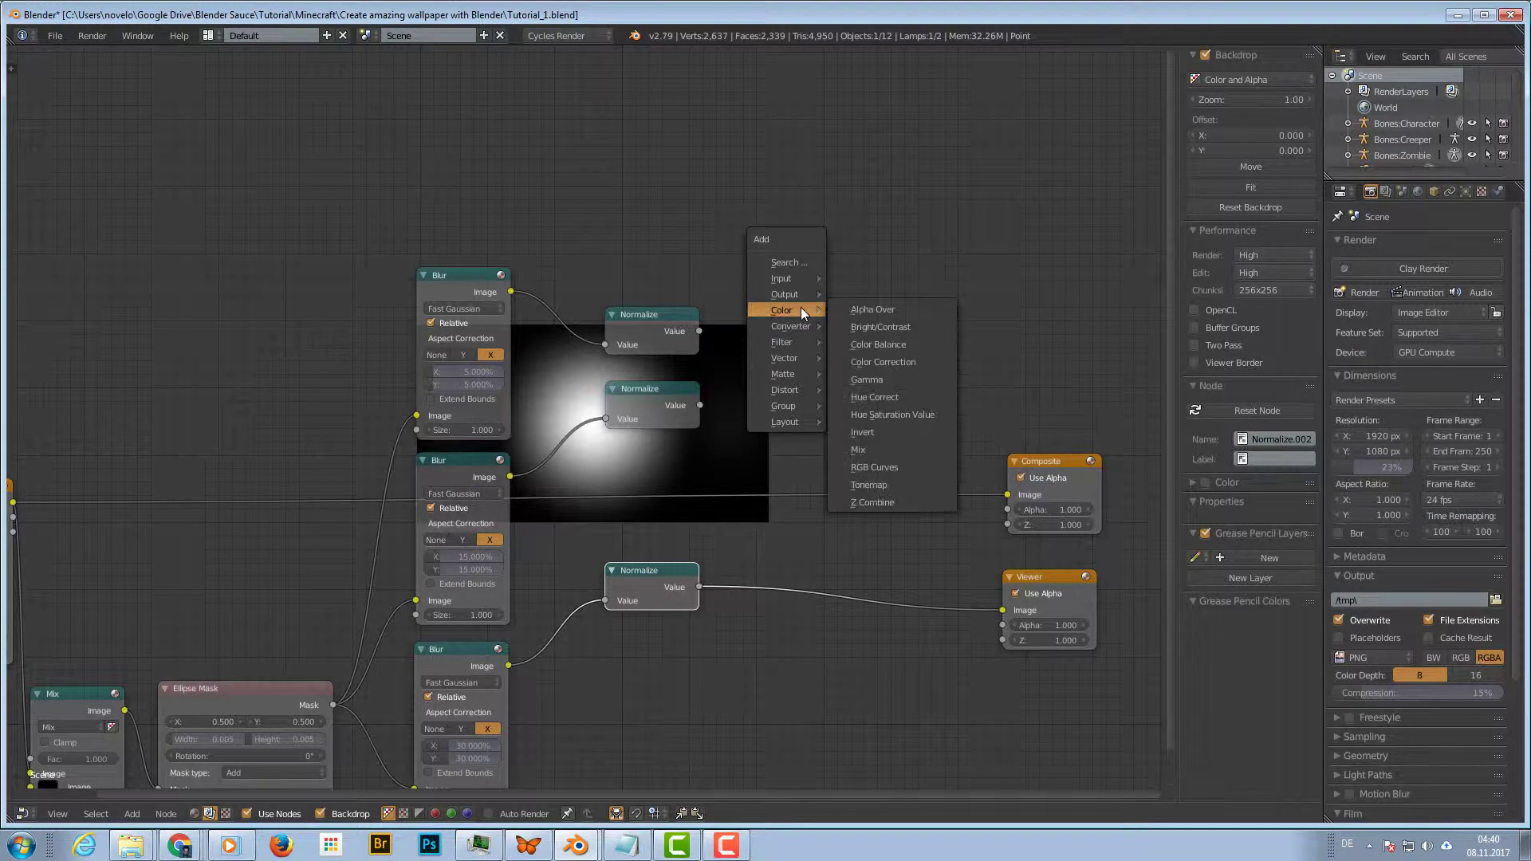
{"action": "left_click", "coordinate": [858, 450]}
{"action": "left_click", "coordinate": [839, 337]}
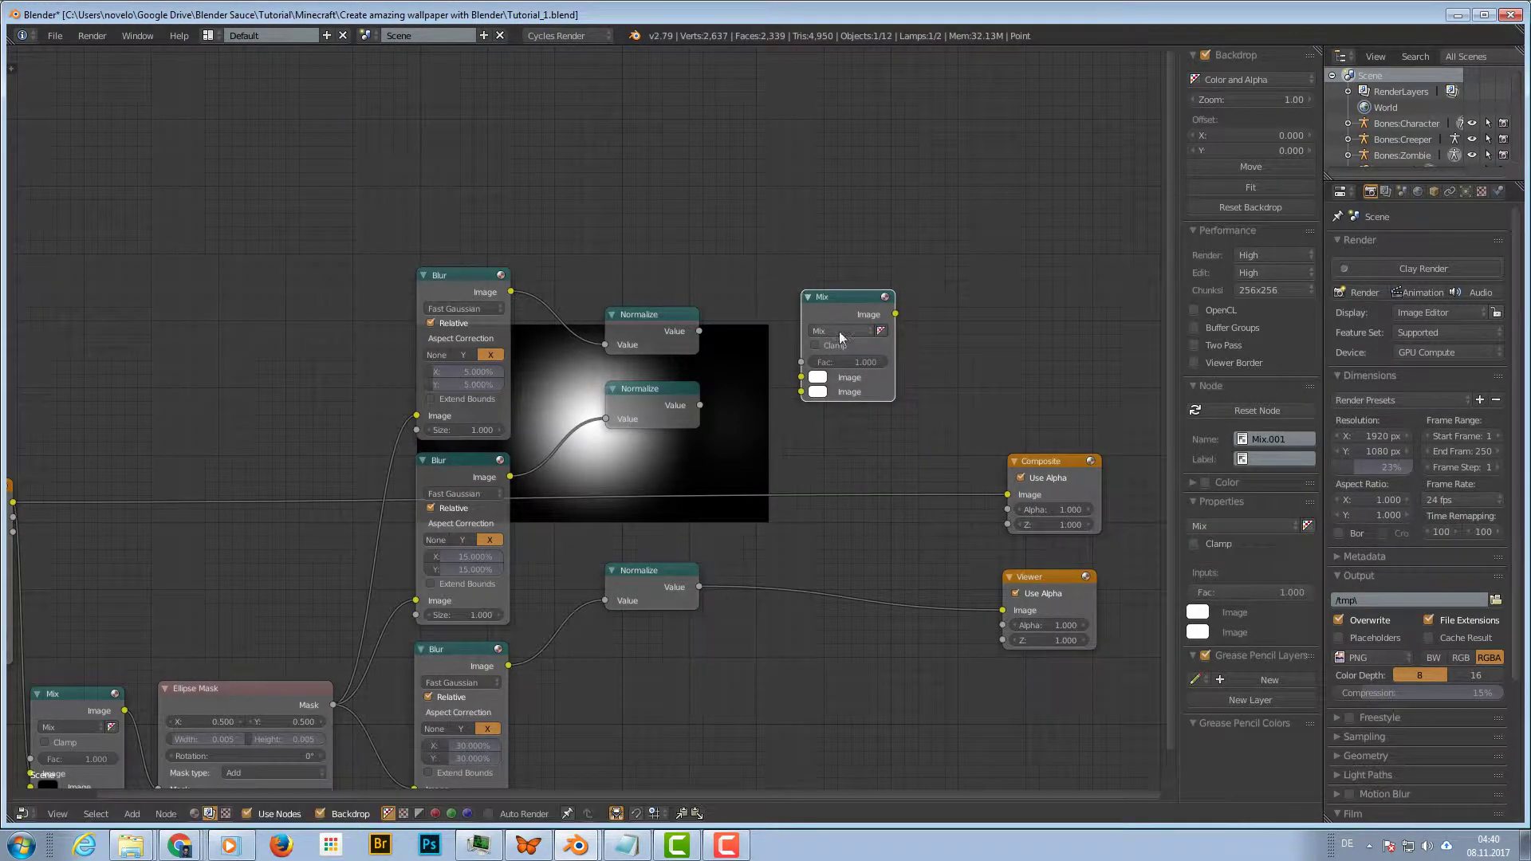
{"action": "left_click", "coordinate": [839, 333]}
{"action": "left_click", "coordinate": [829, 292]}
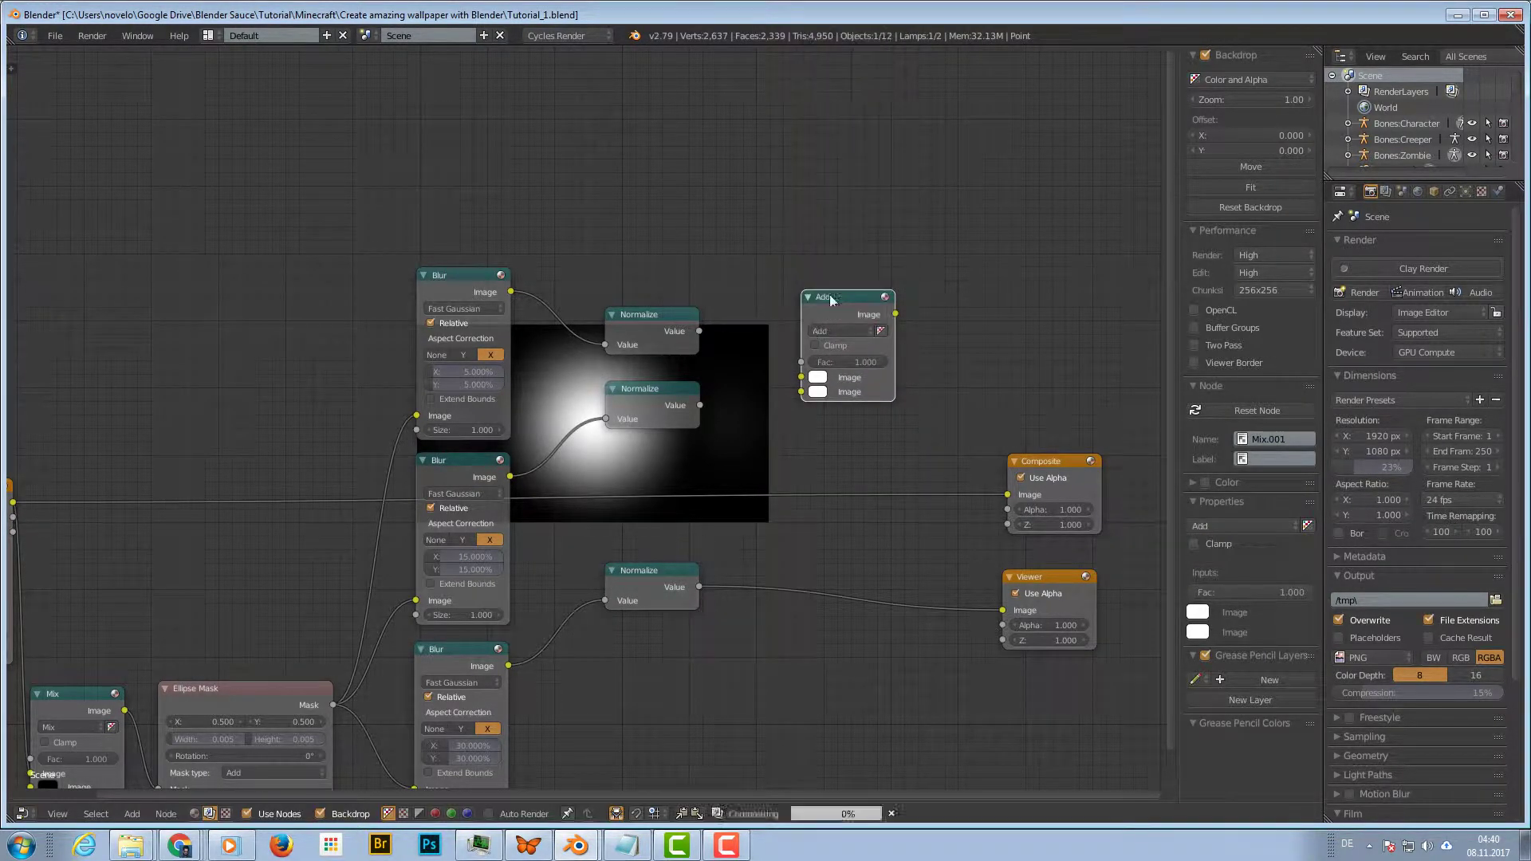
Connect the first two Normalize outputs to the Add node's image inputs and show the Add result in the Viewer
{"action": "left_click_drag", "start_coordinate": [699, 331], "coordinate": [801, 378]}
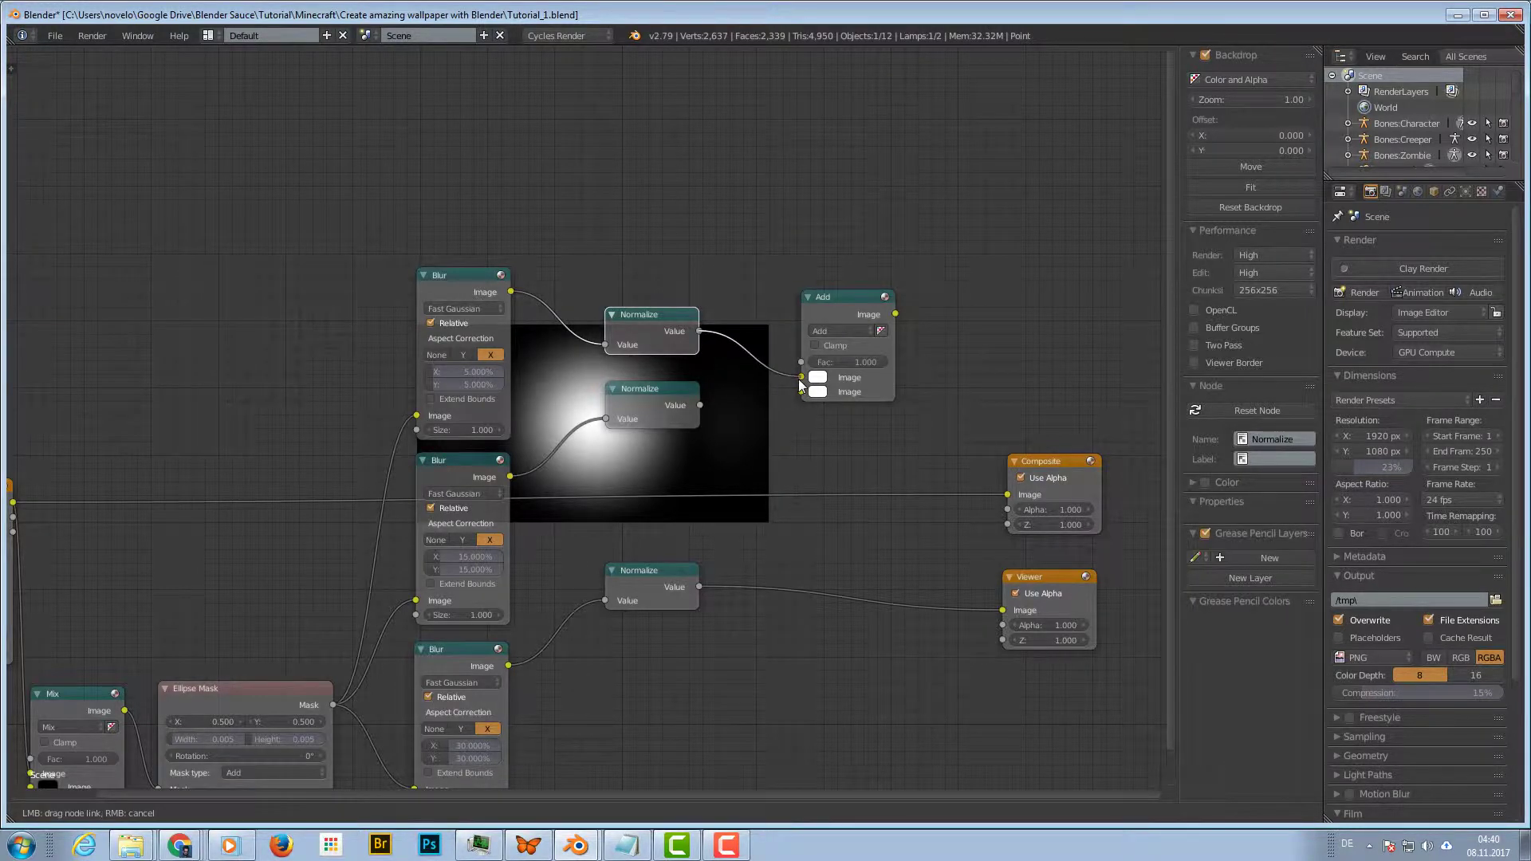
{"action": "left_click", "coordinate": [695, 409]}
{"action": "left_click_drag", "start_coordinate": [700, 407], "coordinate": [802, 391]}
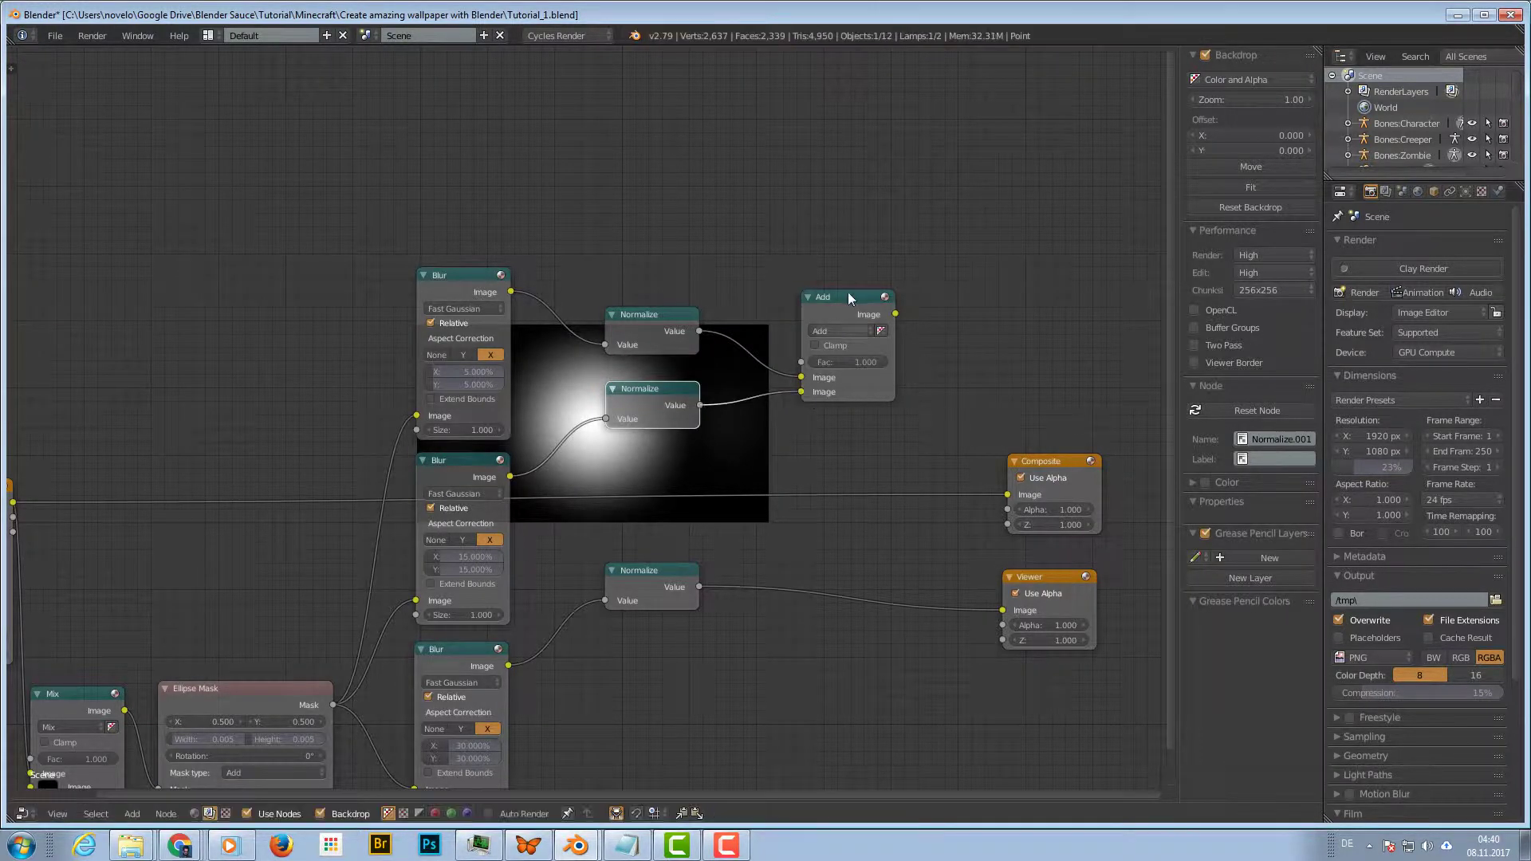
{"action": "left_click", "coordinate": [845, 300], "text": "ctrl+shift"}
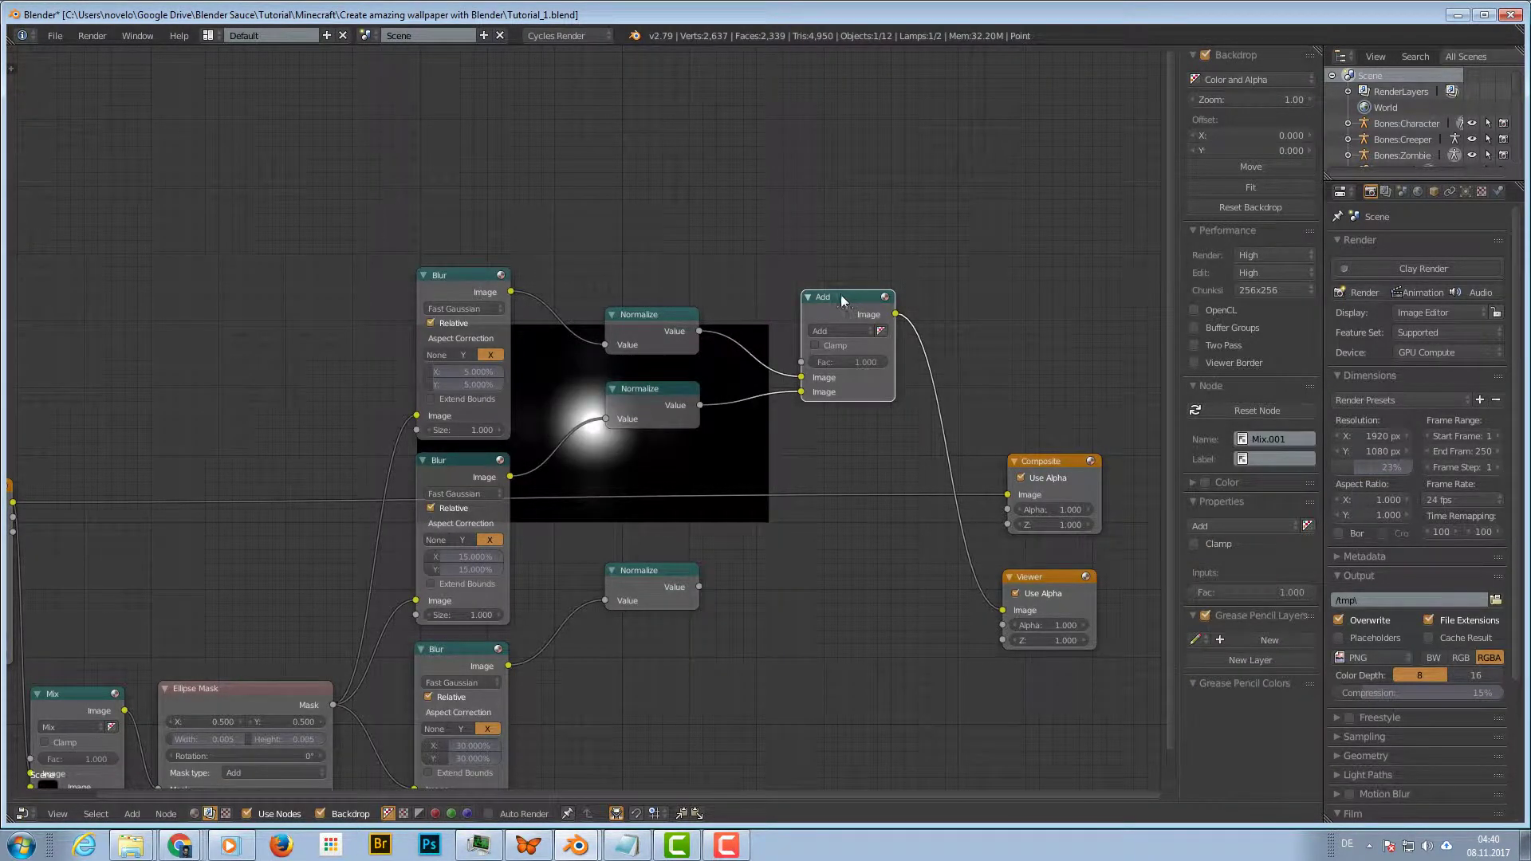
Move the Add node closer to the Normalize nodes and set its factor to 0.618
{"action": "left_click_drag", "start_coordinate": [841, 294], "coordinate": [801, 295]}
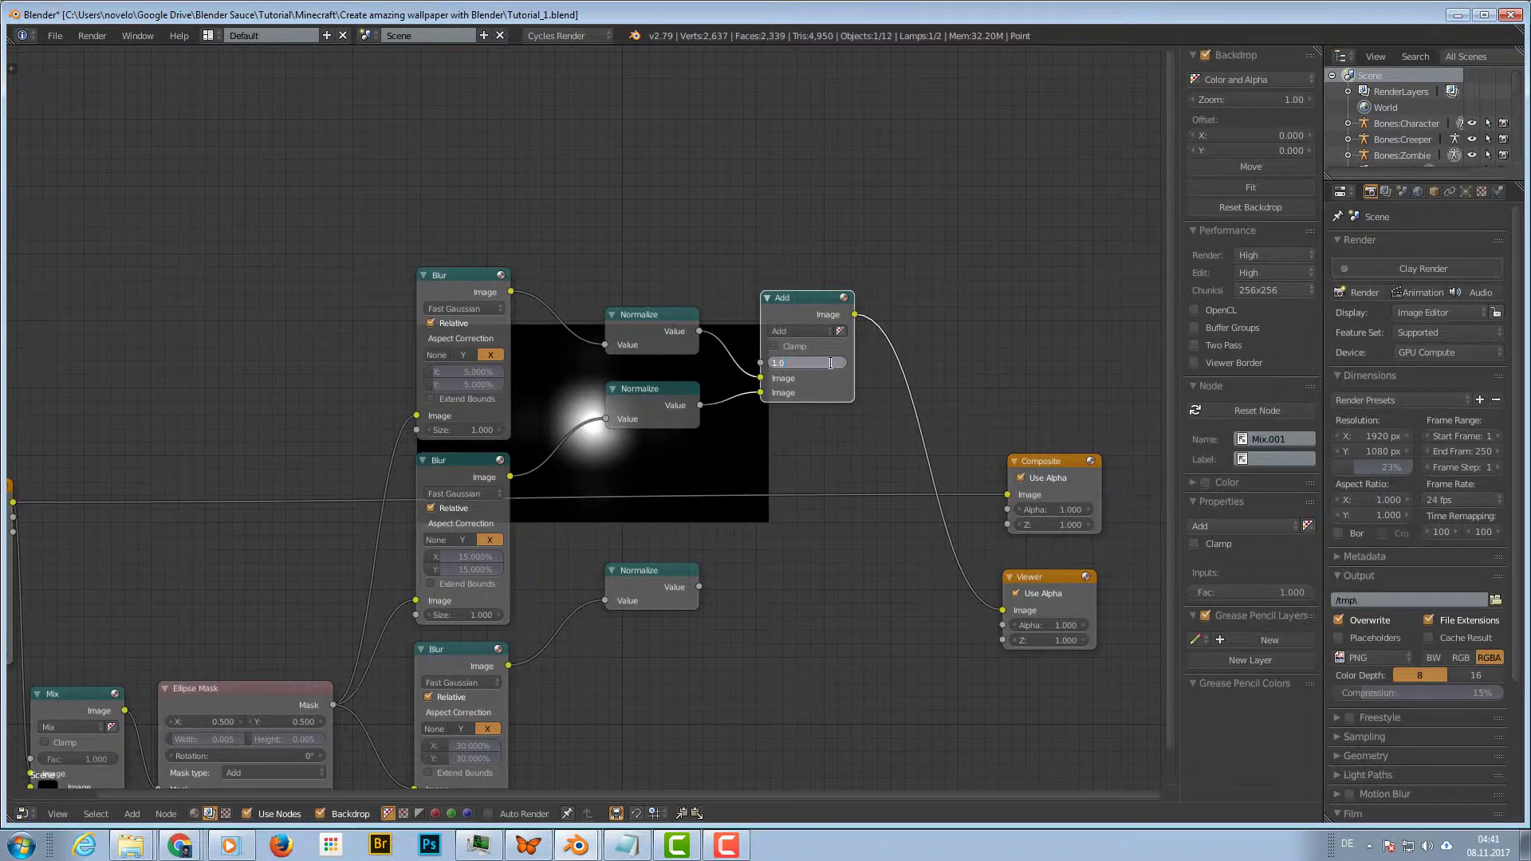
{"action": "type", "text": "0.618"}
{"action": "key", "text": "Return"}
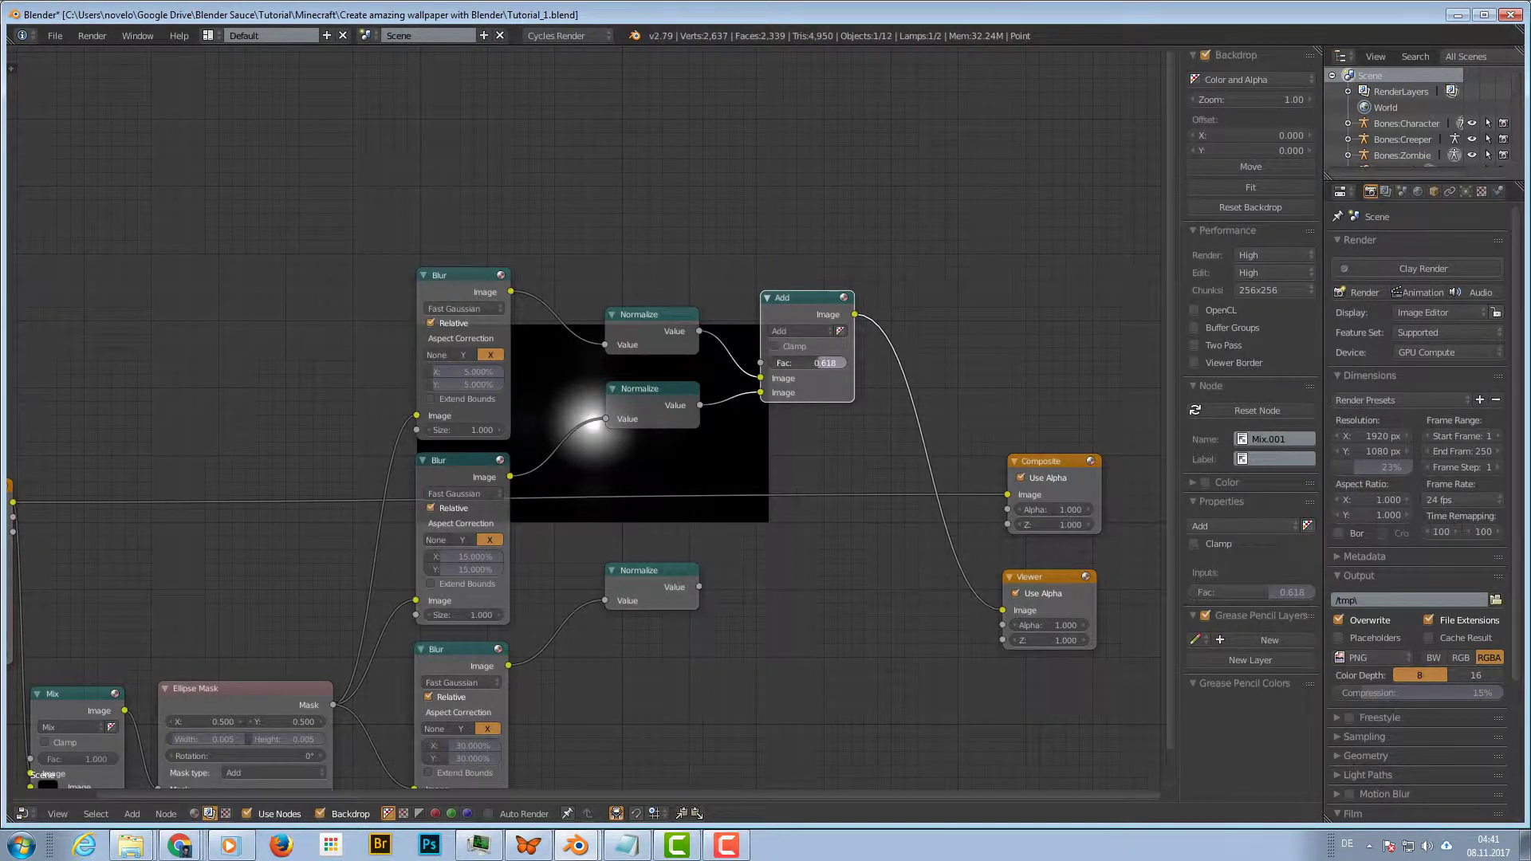
Duplicate the Add node and connect the first Add output and the third Normalize output to the copy's two image inputs
{"action": "left_click_drag", "start_coordinate": [825, 363], "coordinate": [829, 363]}
{"action": "left_click_drag", "start_coordinate": [821, 362], "coordinate": [818, 362]}
{"action": "key", "text": "shift+d"}
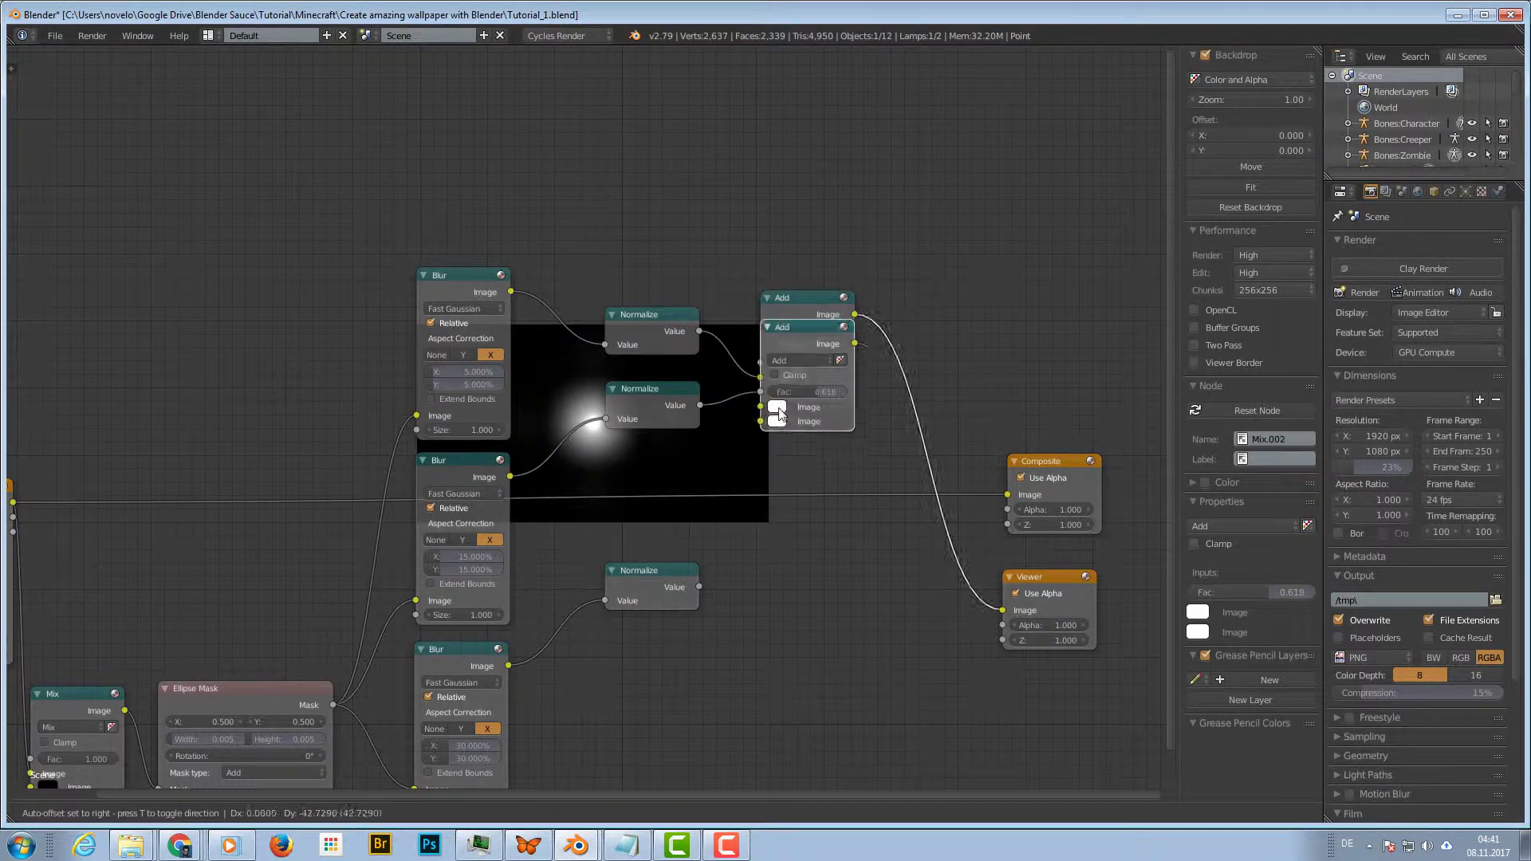
{"action": "left_click", "coordinate": [804, 528]}
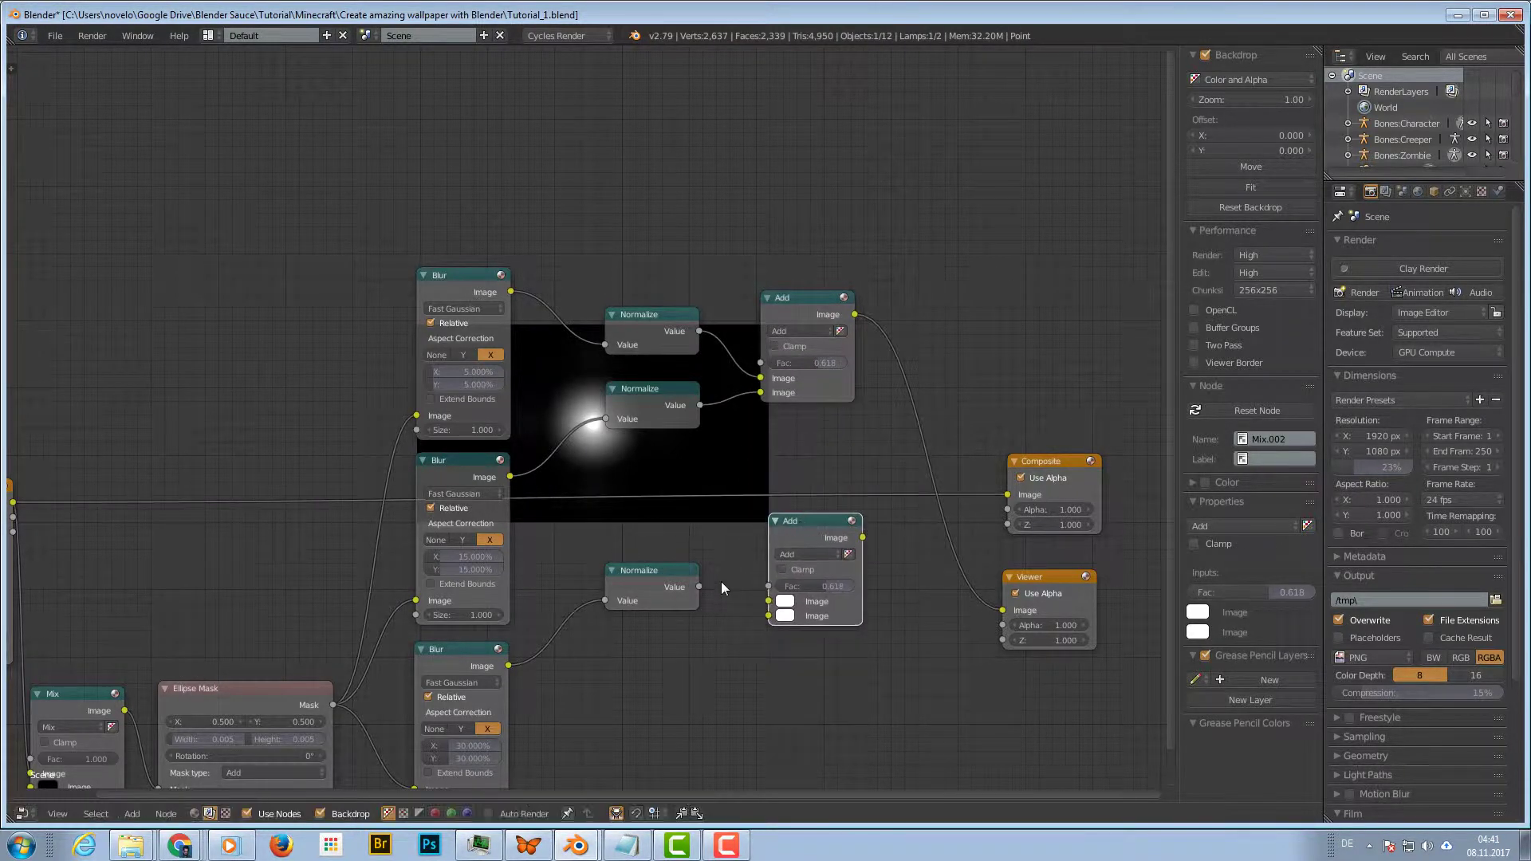
{"action": "left_click_drag", "start_coordinate": [700, 589], "coordinate": [768, 615]}
{"action": "left_click_drag", "start_coordinate": [820, 516], "coordinate": [939, 360]}
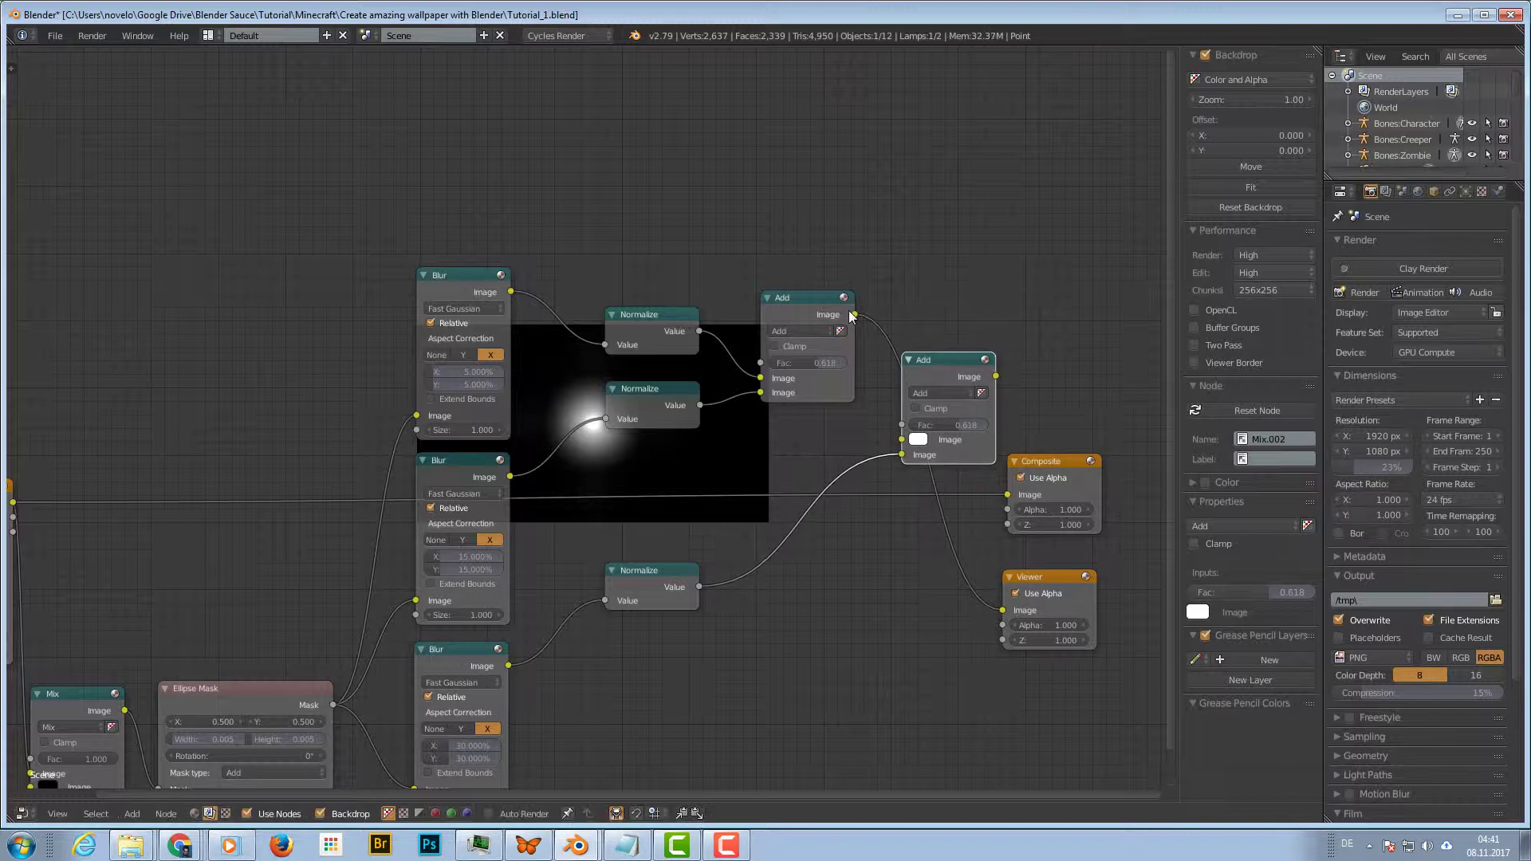
{"action": "left_click_drag", "start_coordinate": [854, 315], "coordinate": [902, 439]}
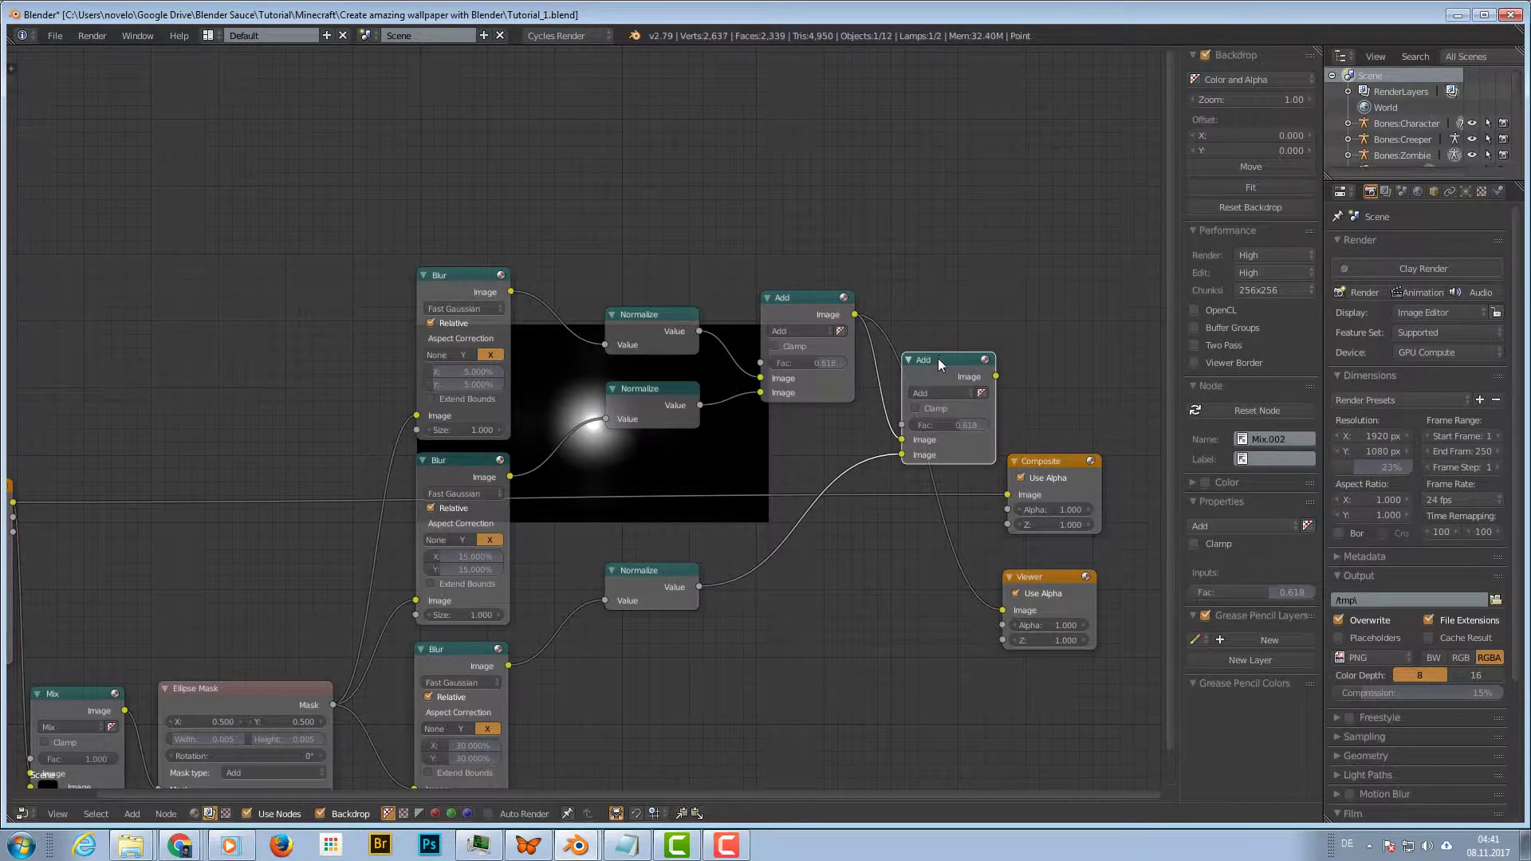
Show the second Add result in the Viewer and move both Add nodes closer to the Normalize nodes
{"action": "left_click_drag", "start_coordinate": [937, 357], "coordinate": [916, 378]}
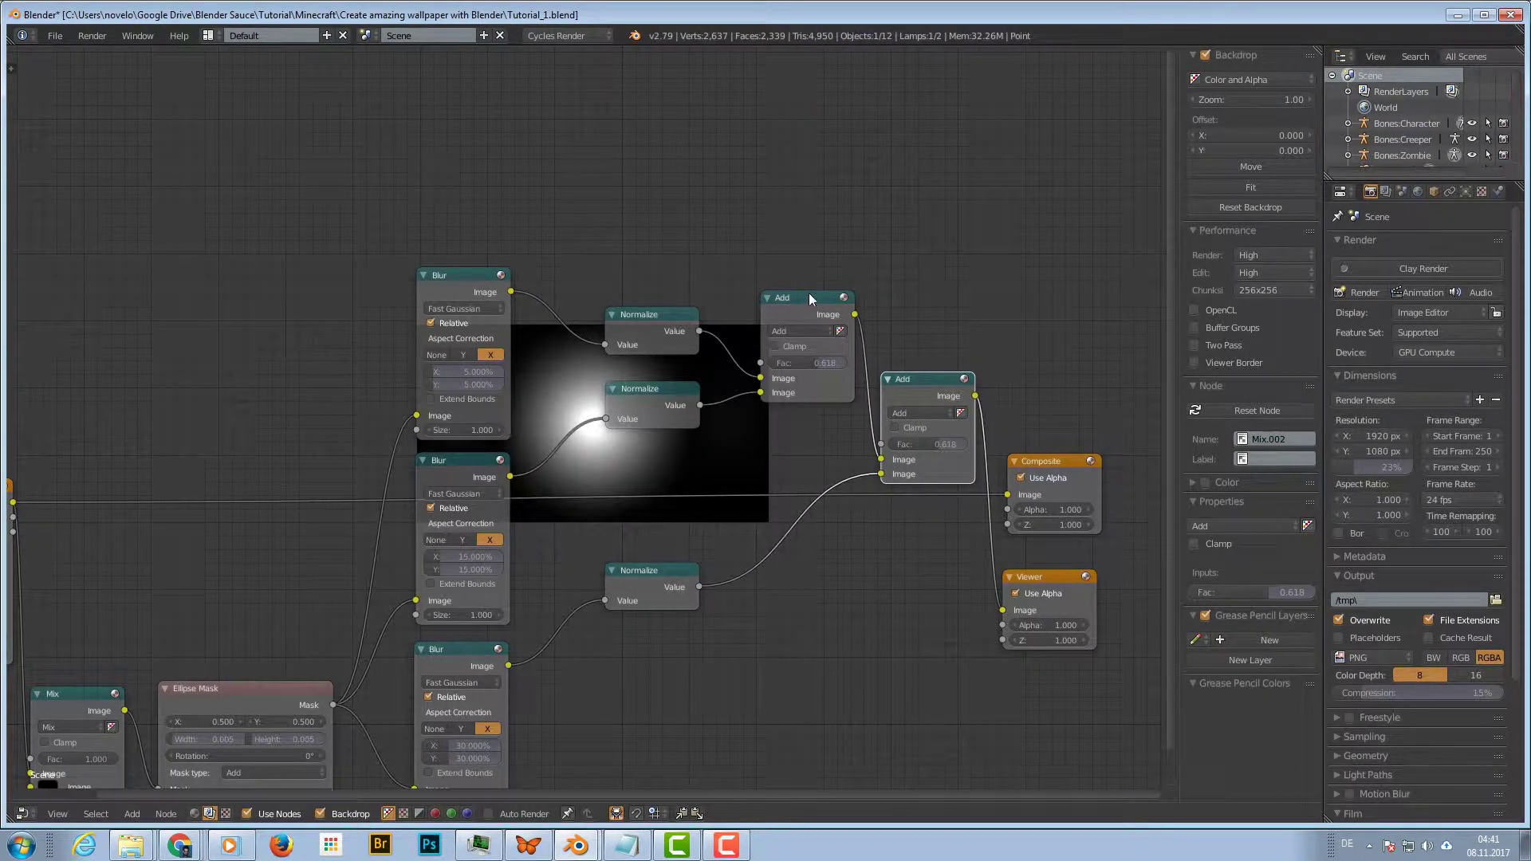
{"action": "left_click_drag", "start_coordinate": [809, 293], "coordinate": [771, 284]}
{"action": "left_click_drag", "start_coordinate": [931, 389], "coordinate": [790, 538]}
Move the Composite and Viewer nodes together far to the right of the glow nodes
{"action": "key", "text": "Home"}
{"action": "key", "text": "a"}
{"action": "key", "text": "b"}
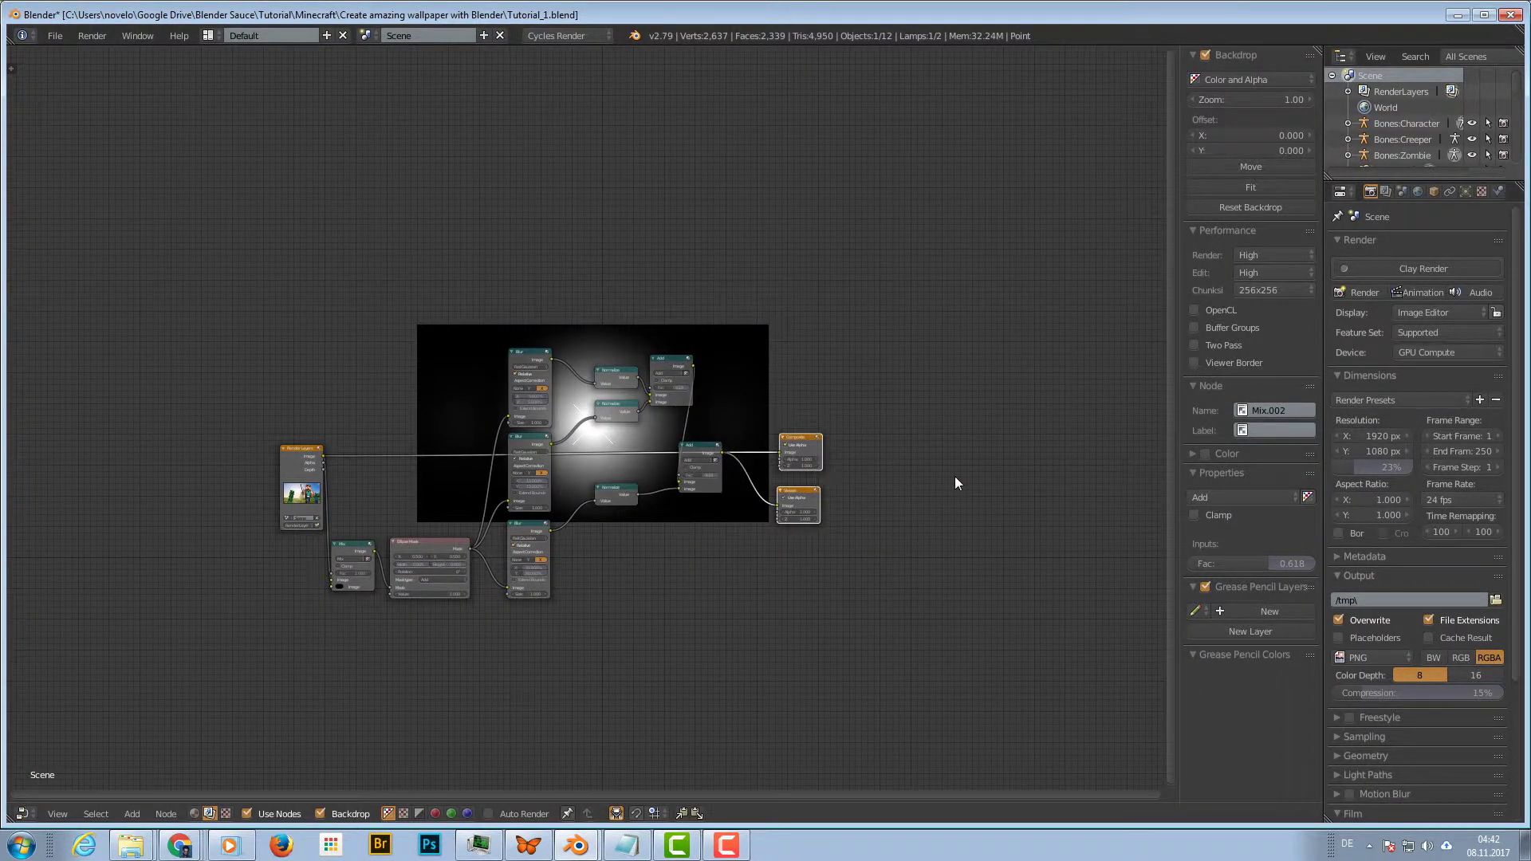
{"action": "middle_click_drag", "start_coordinate": [954, 476], "coordinate": [482, 509]}
{"action": "key", "text": "g"}
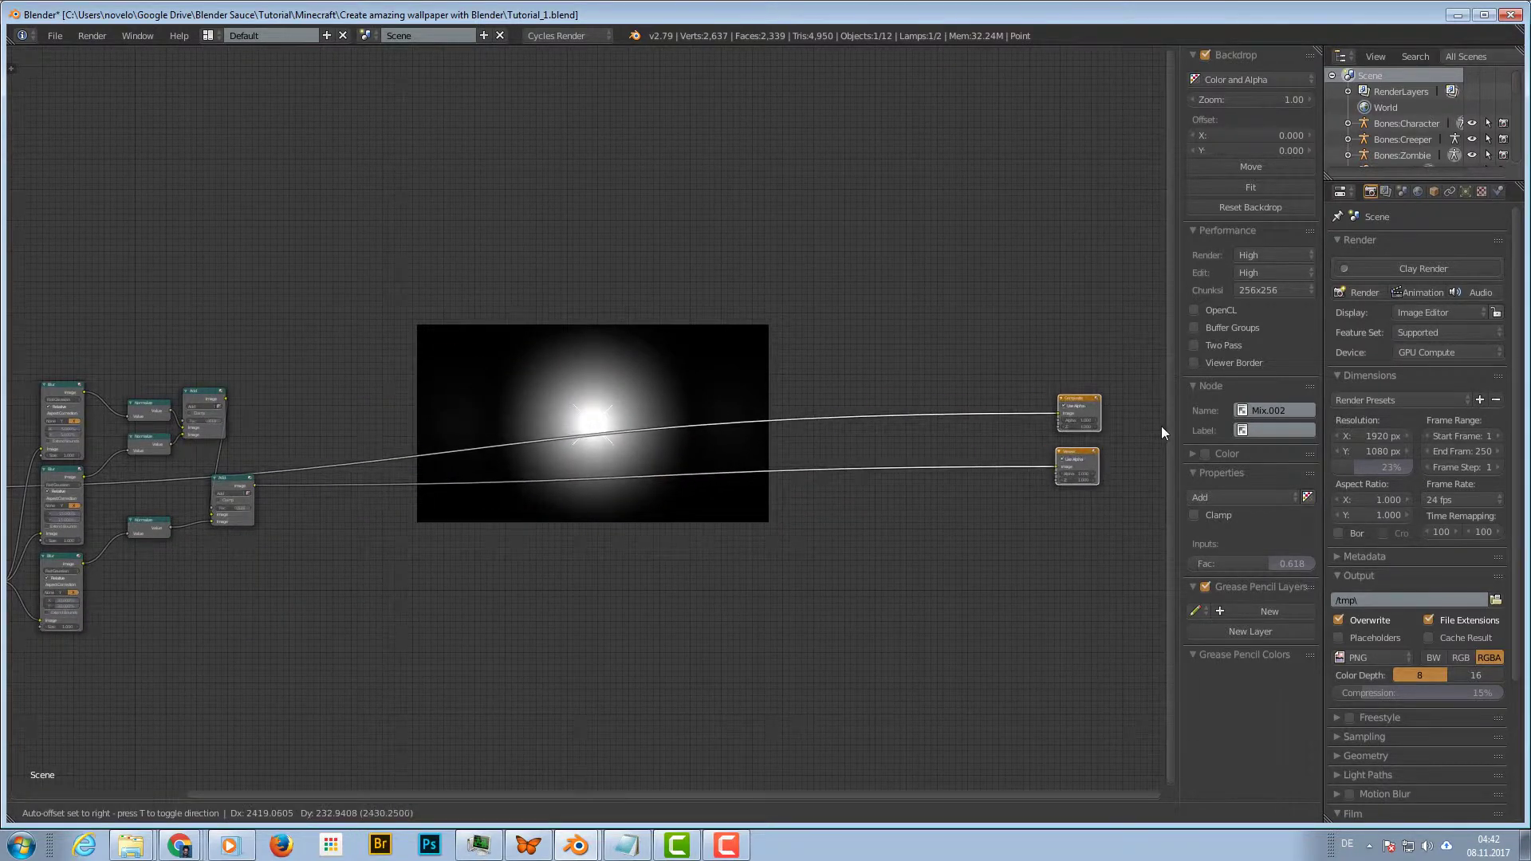
{"action": "left_click", "coordinate": [1161, 426]}
Move the Render Layers node slightly further left and show its rendered image in the Viewer
{"action": "middle_click_drag", "start_coordinate": [400, 382], "coordinate": [622, 480]}
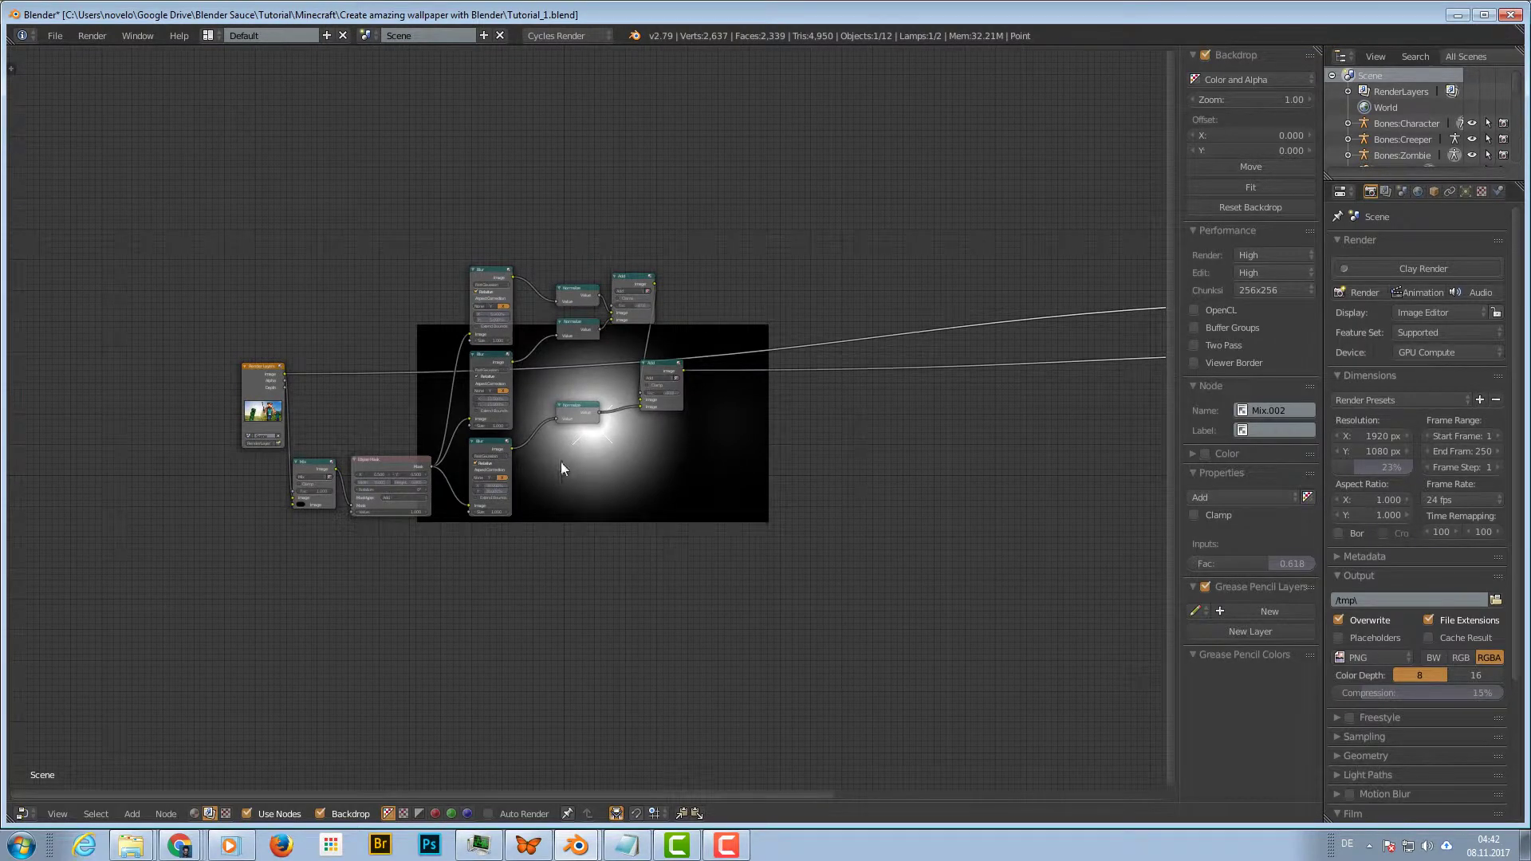
{"action": "middle_click_drag", "start_coordinate": [567, 519], "coordinate": [649, 514]}
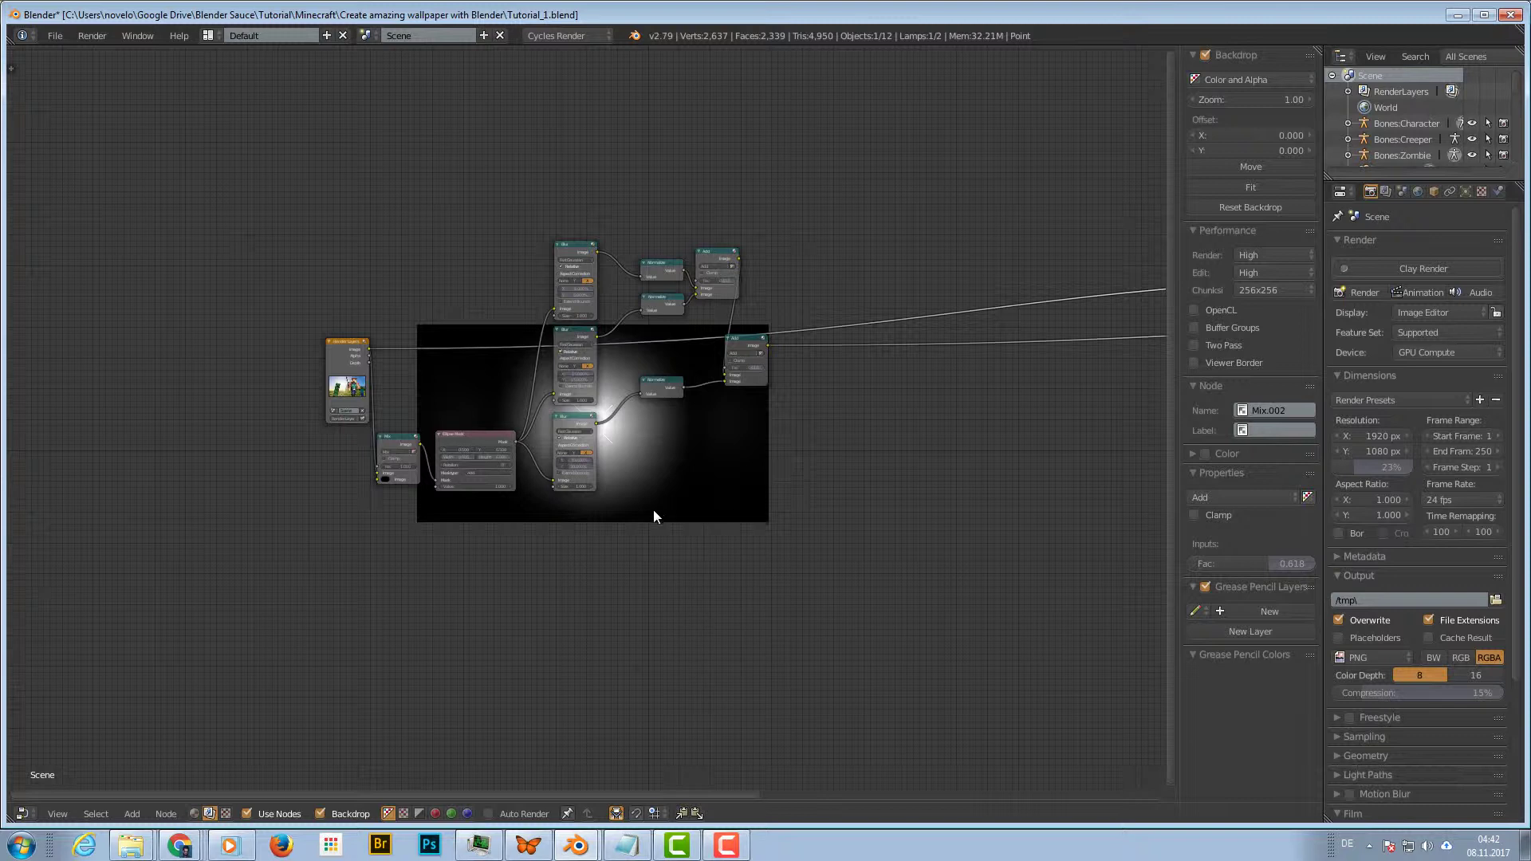
{"action": "scroll", "coordinate": [586, 418], "scroll_direction": "down", "scroll_amount": 2}
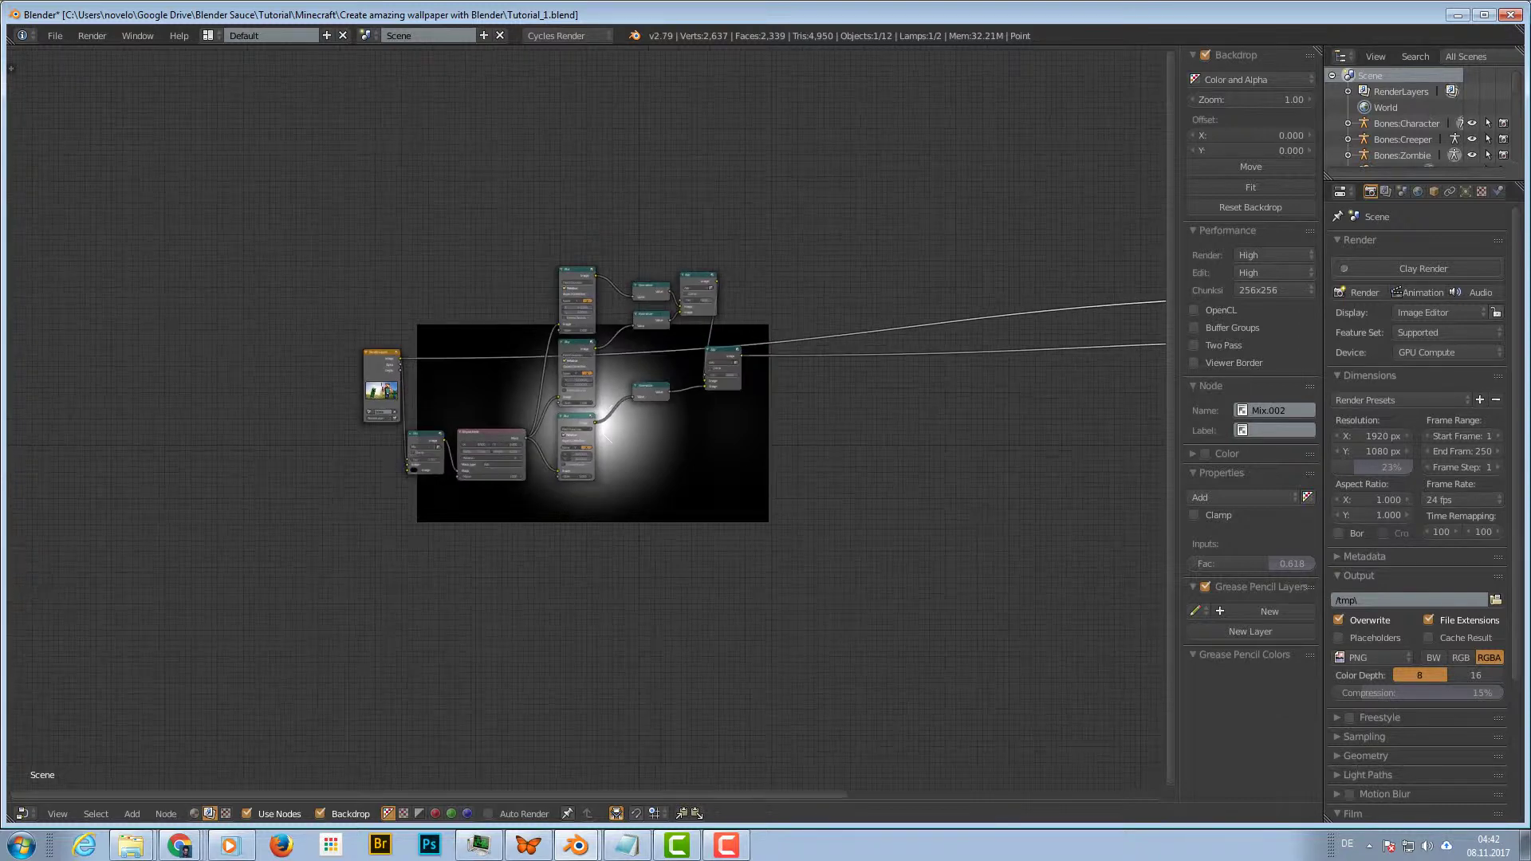
{"action": "scroll", "coordinate": [586, 419], "scroll_direction": "up", "scroll_amount": 2}
{"action": "scroll", "coordinate": [594, 413], "scroll_direction": "up", "scroll_amount": 1}
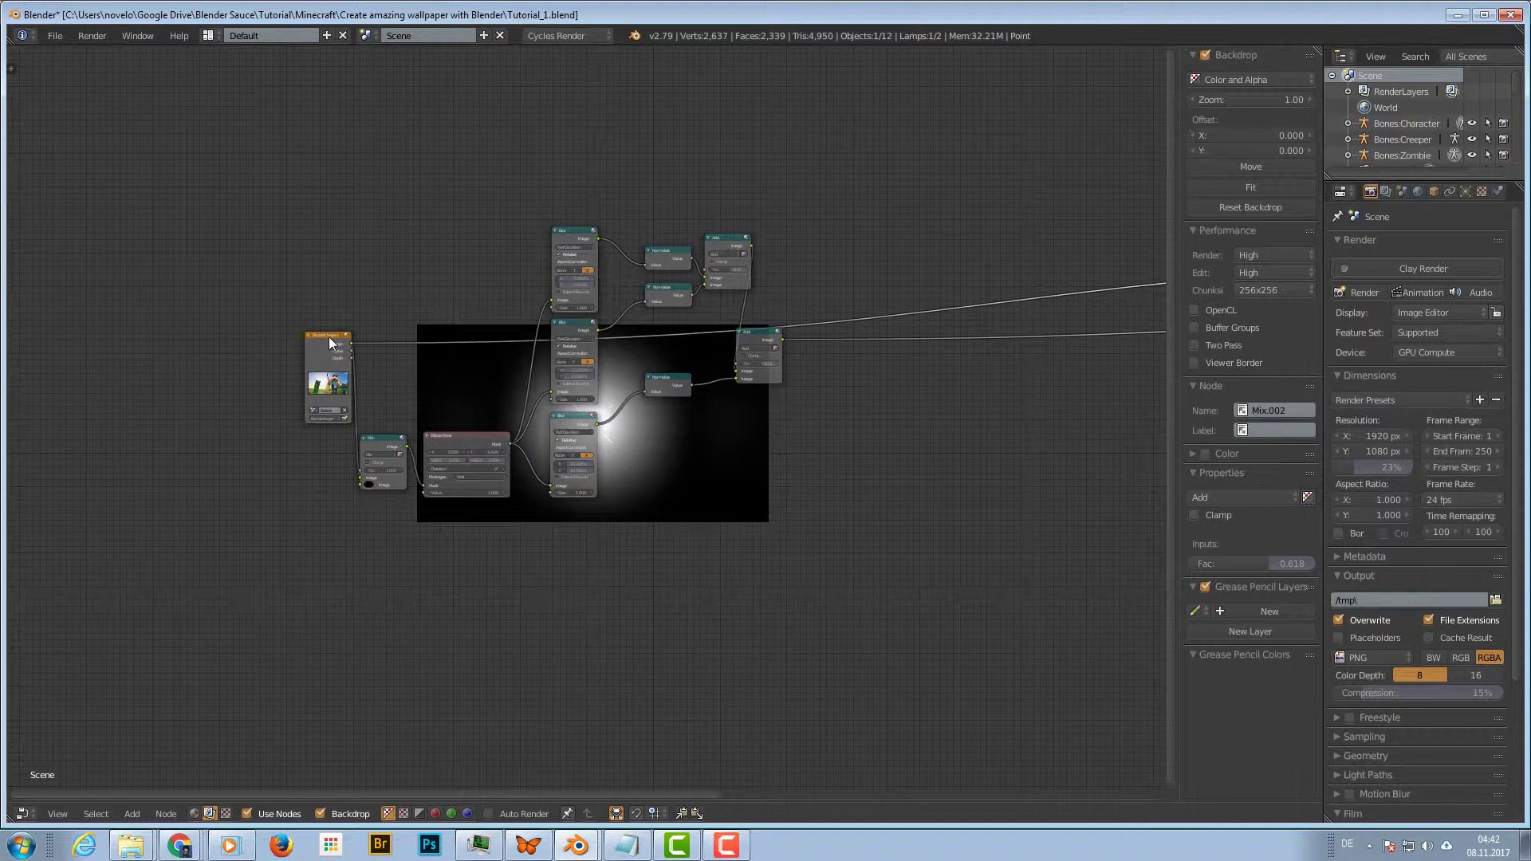
{"action": "left_click_drag", "start_coordinate": [335, 346], "coordinate": [291, 351]}
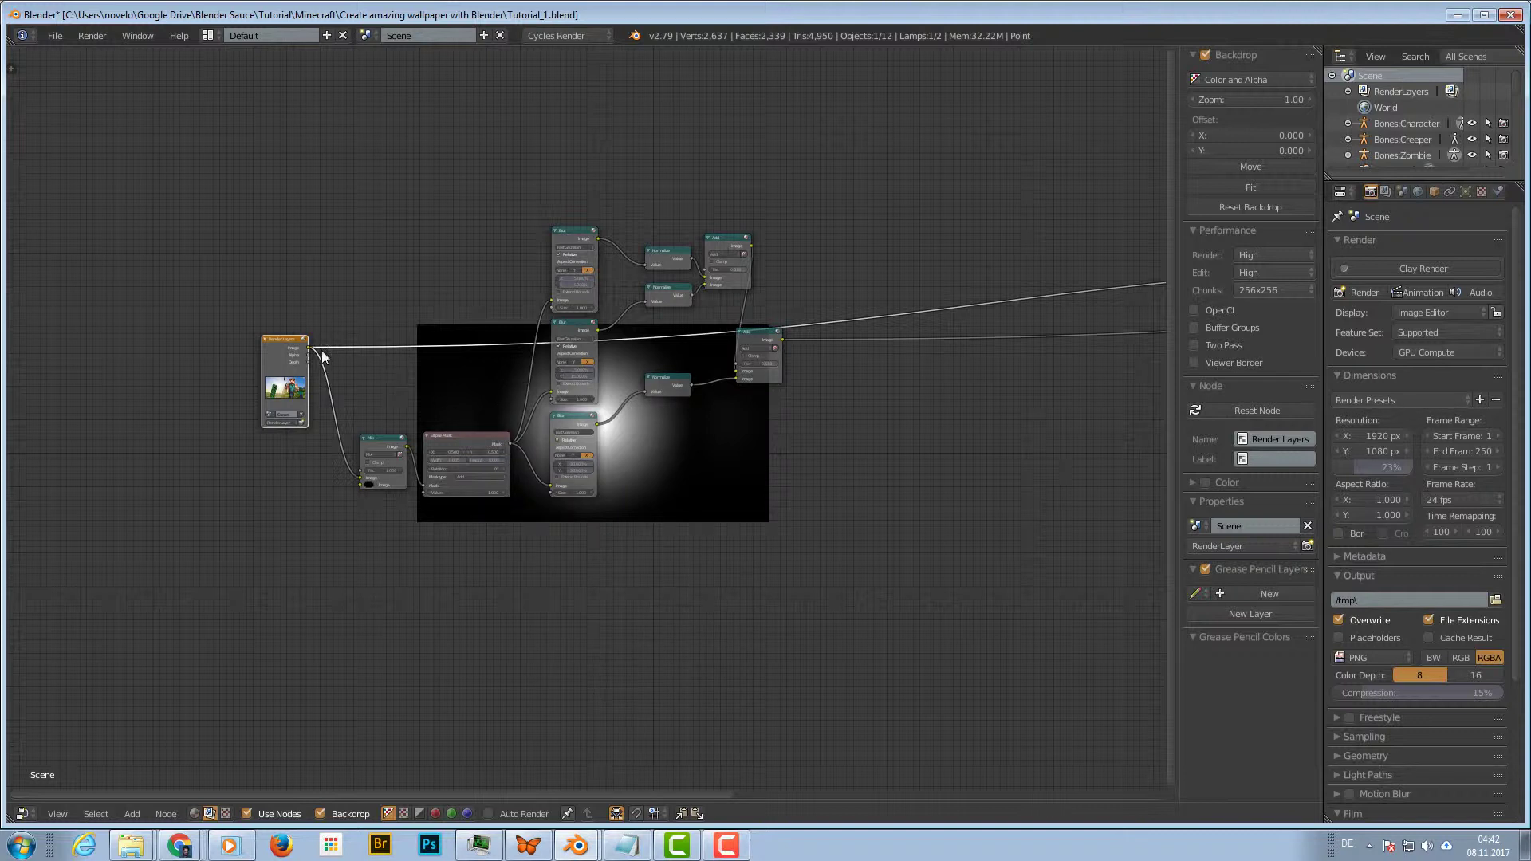
{"action": "left_click", "coordinate": [283, 343], "text": "ctrl+shift"}
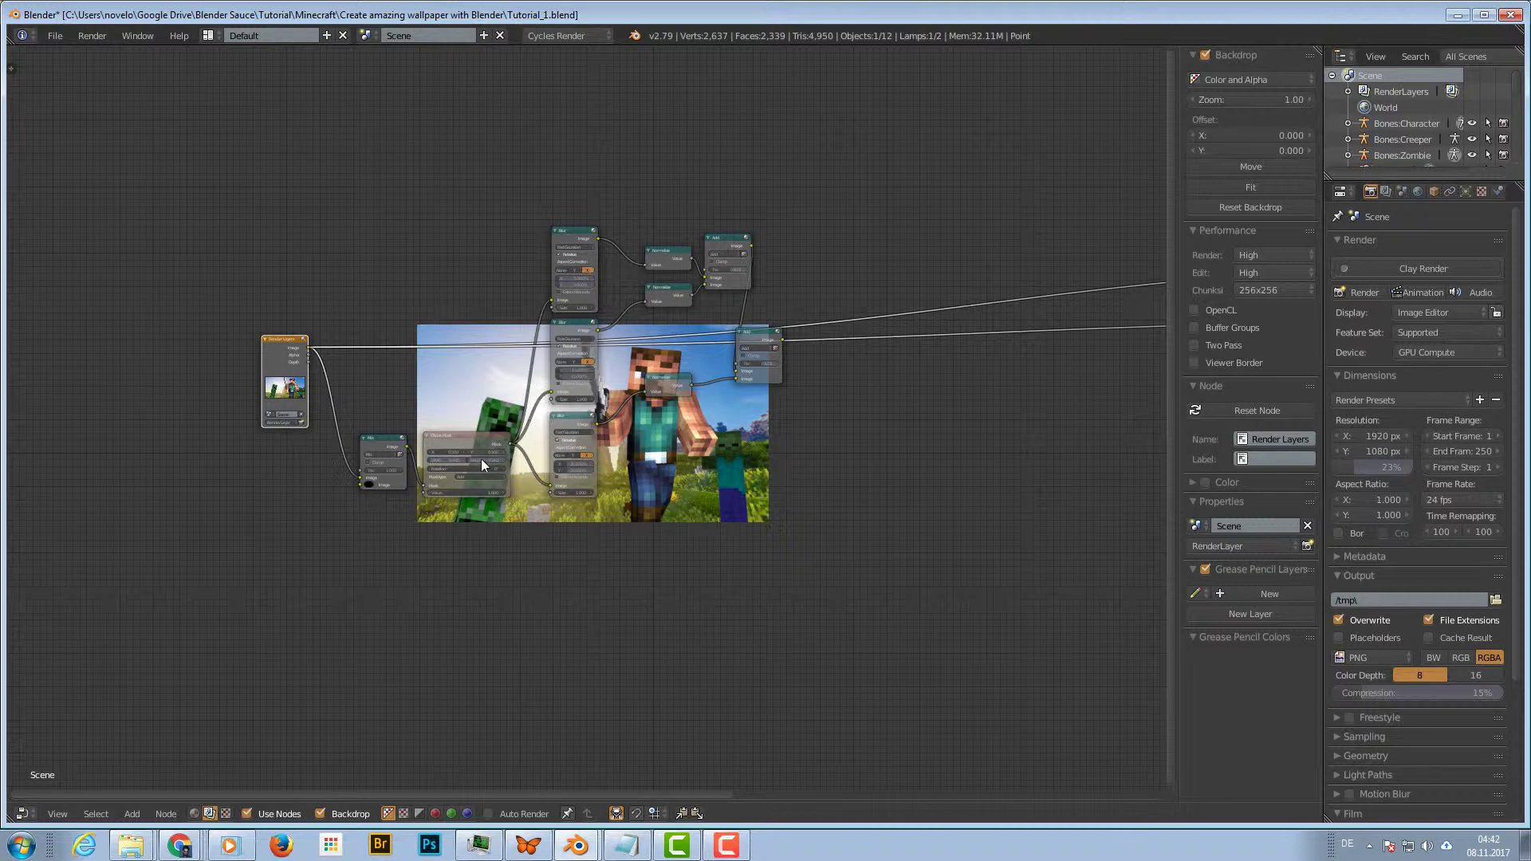
Show the second Add result in the Viewer and set the Ellipse Mask's X position to 0.350
{"action": "scroll", "coordinate": [465, 457], "scroll_direction": "up", "scroll_amount": 3}
{"action": "middle_click_drag", "start_coordinate": [461, 475], "coordinate": [662, 364]}
{"action": "scroll", "coordinate": [444, 467], "scroll_direction": "up", "scroll_amount": 2}
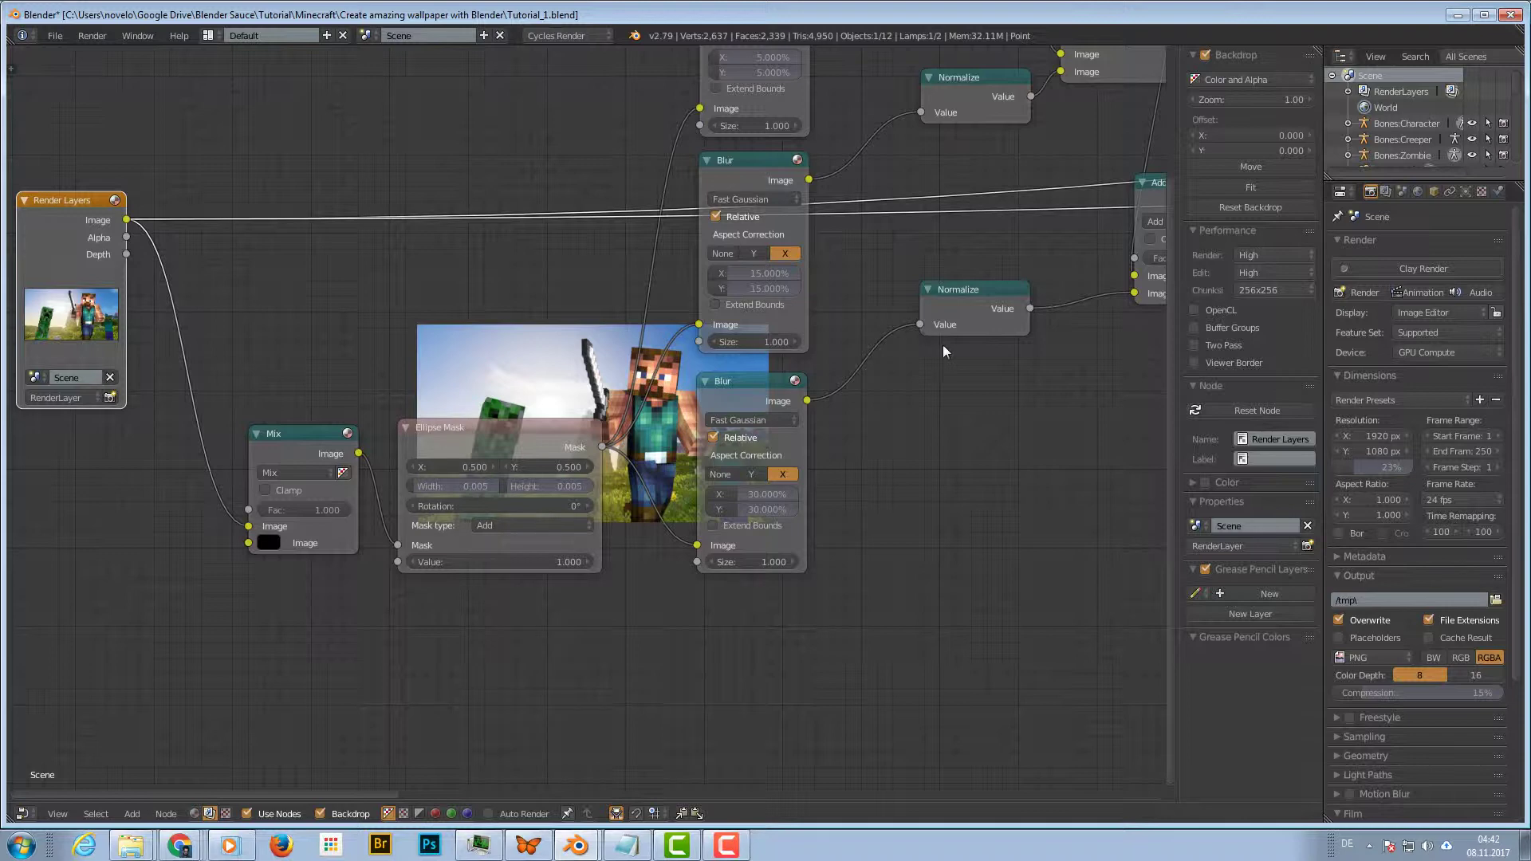
{"action": "middle_click_drag", "start_coordinate": [943, 345], "coordinate": [709, 393]}
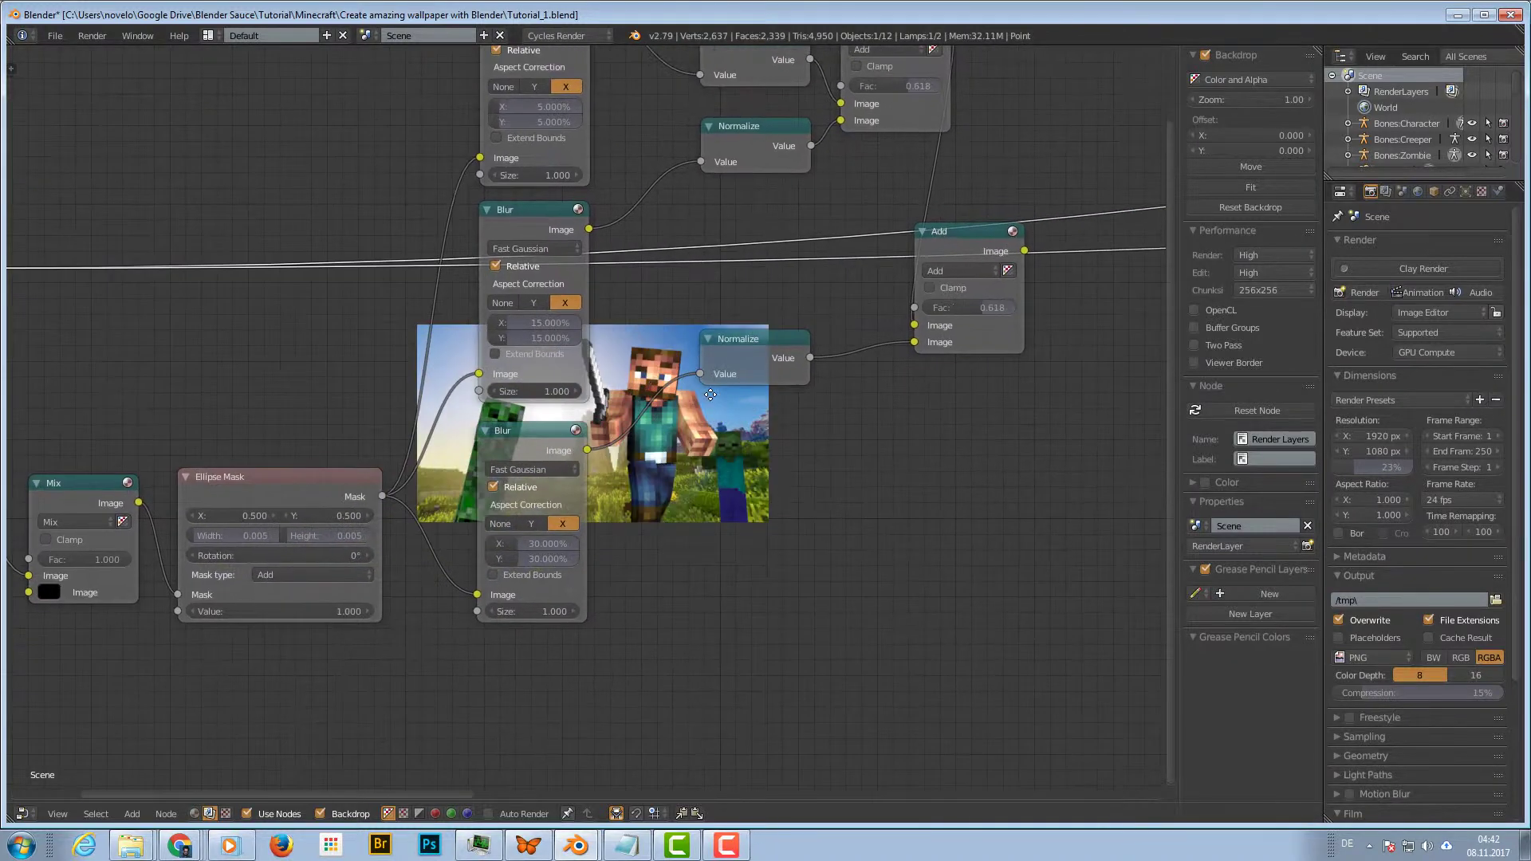
{"action": "left_click", "coordinate": [977, 236], "text": "ctrl+shift"}
{"action": "middle_click_drag", "start_coordinate": [601, 428], "coordinate": [726, 403]}
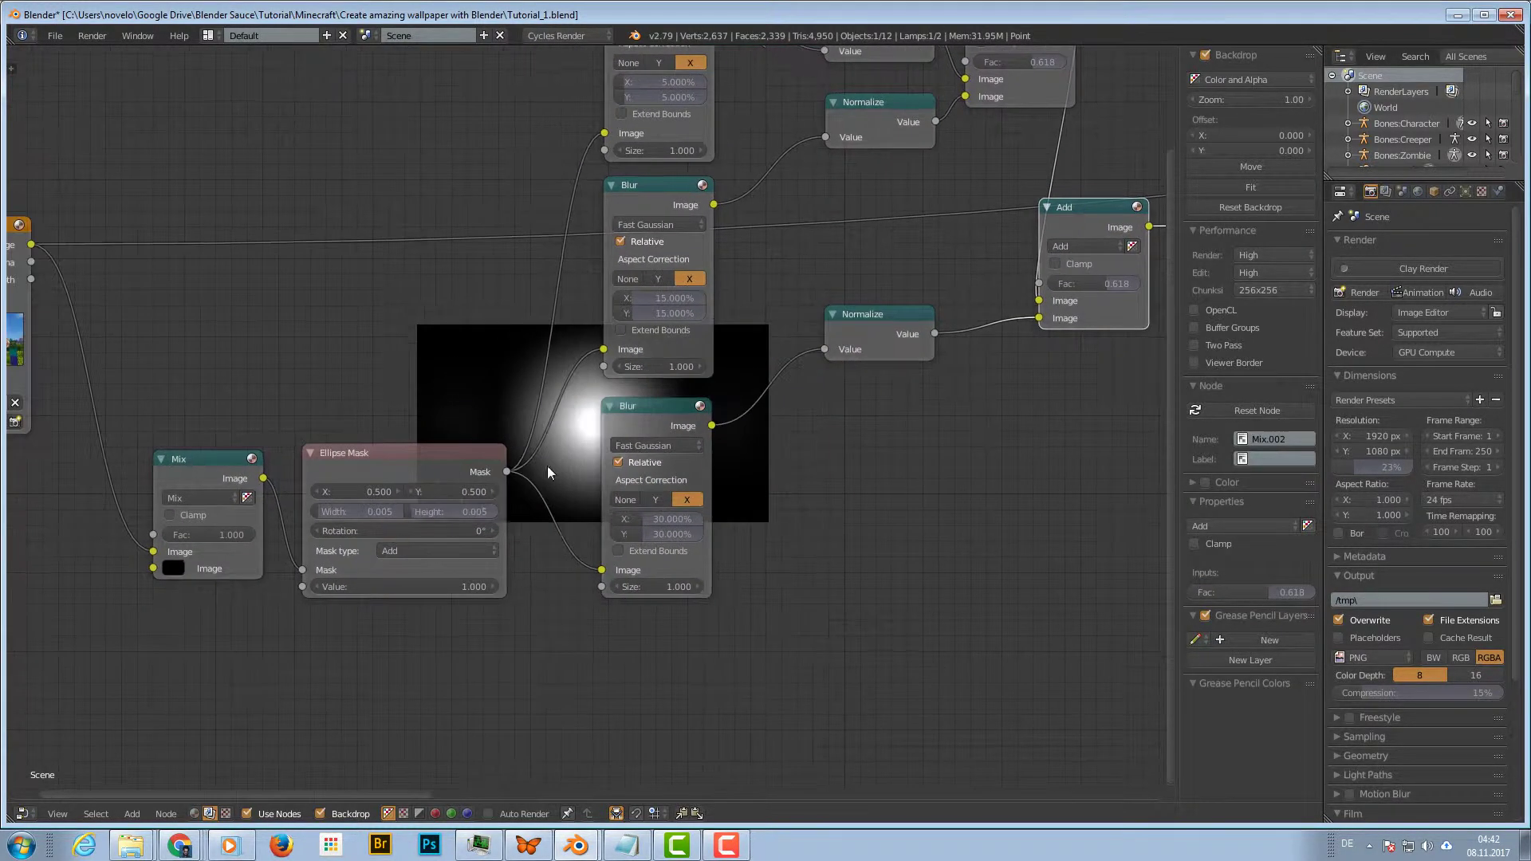
{"action": "left_click", "coordinate": [378, 491]}
{"action": "type", "text": "-1"}
{"action": "key", "text": "Return"}
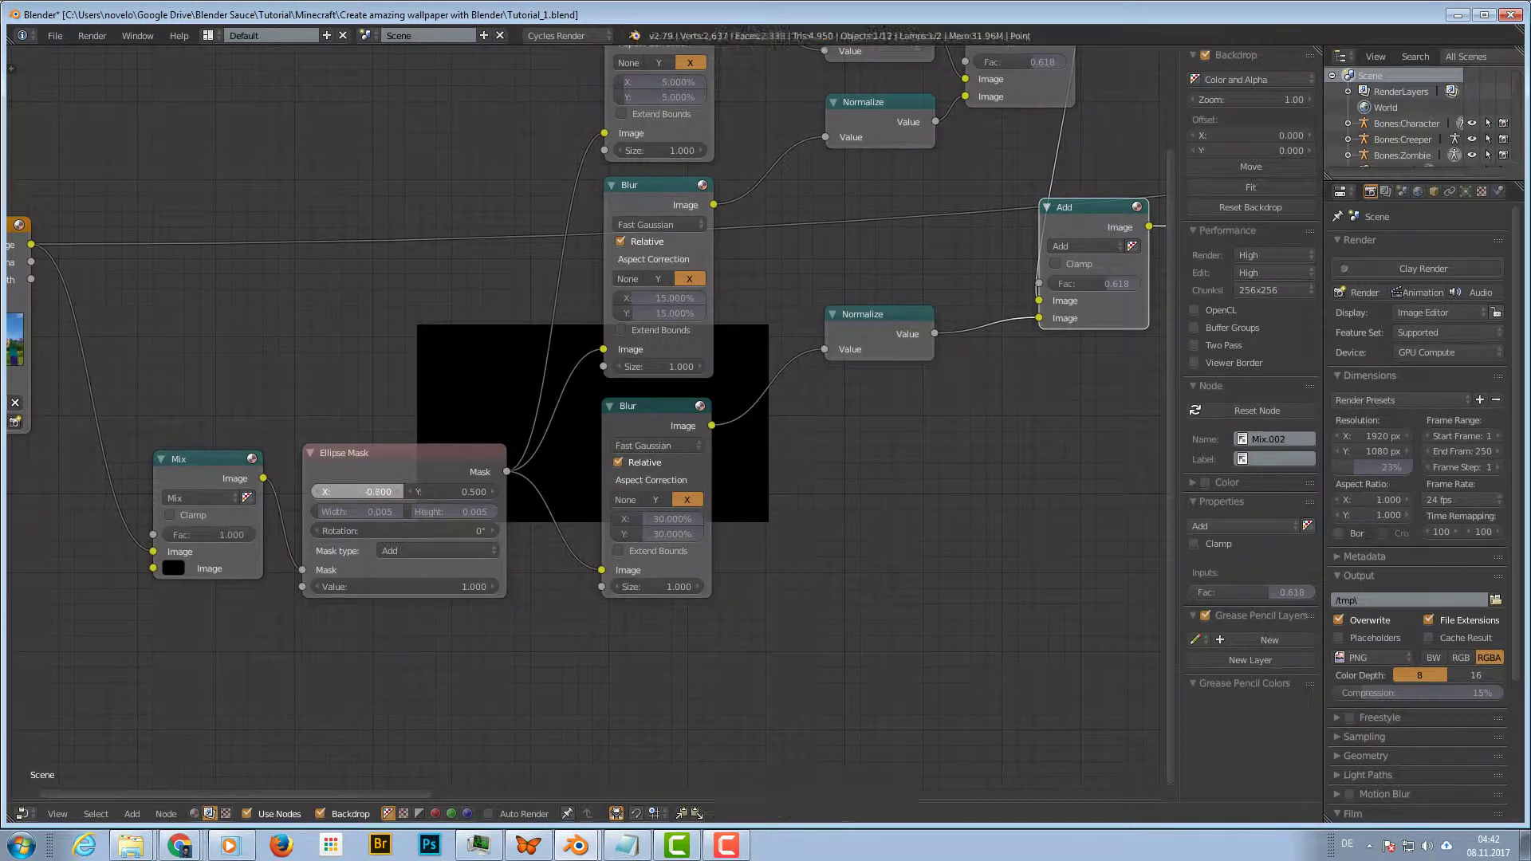
{"action": "left_click_drag", "start_coordinate": [358, 491], "coordinate": [368, 491]}
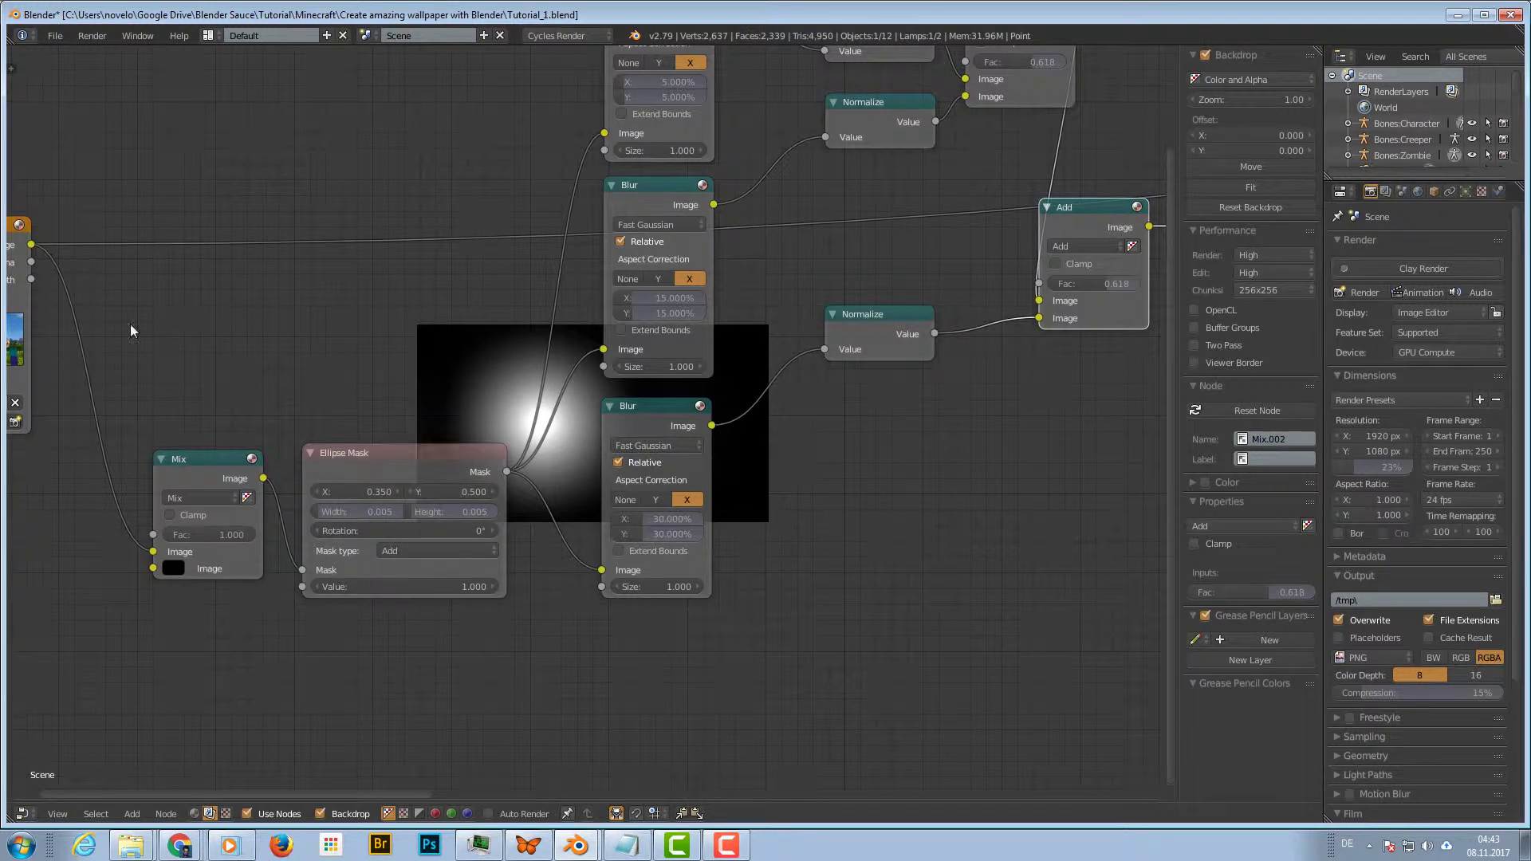
Compare the glow position with the Render Layers image in the Viewer and return to the second Add result
{"action": "left_click", "coordinate": [23, 237], "text": "ctrl+shift"}
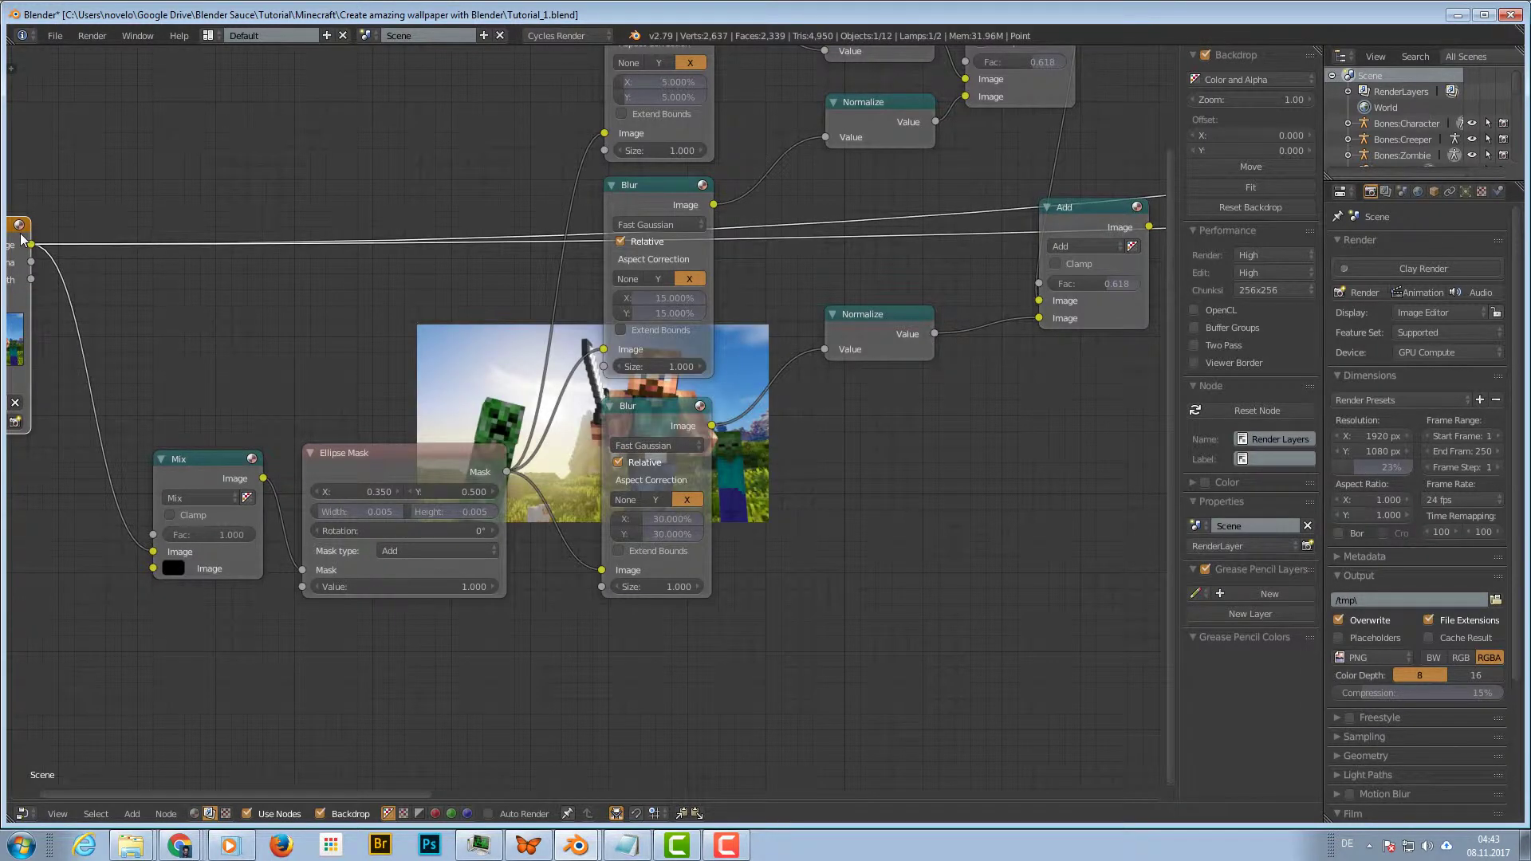
{"action": "left_click", "coordinate": [22, 237], "text": "ctrl+shift"}
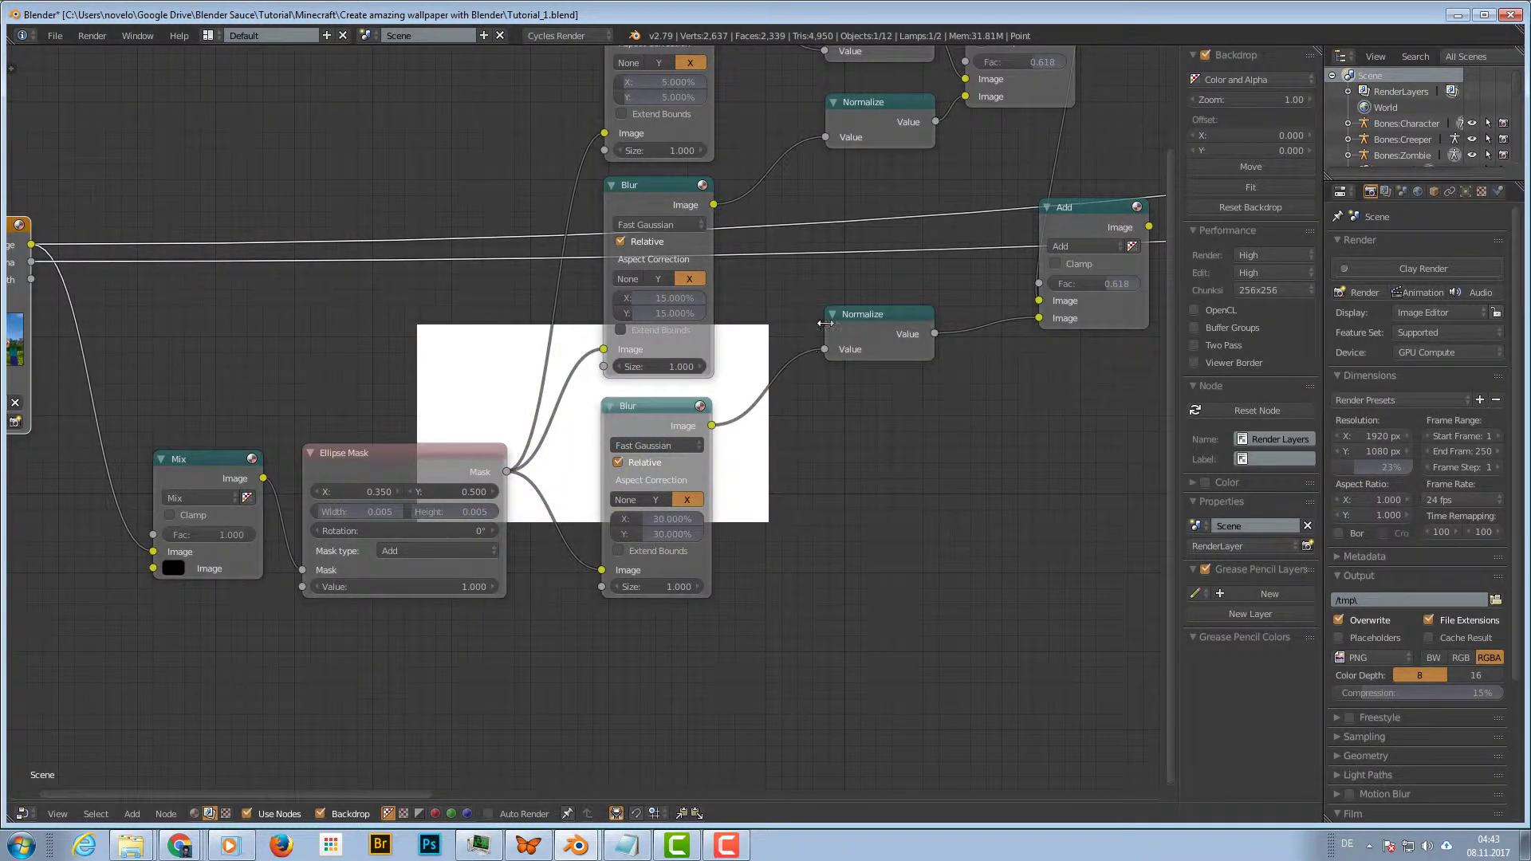
{"action": "middle_click_drag", "start_coordinate": [824, 323], "coordinate": [633, 357]}
{"action": "left_click", "coordinate": [902, 241], "text": "ctrl+shift"}
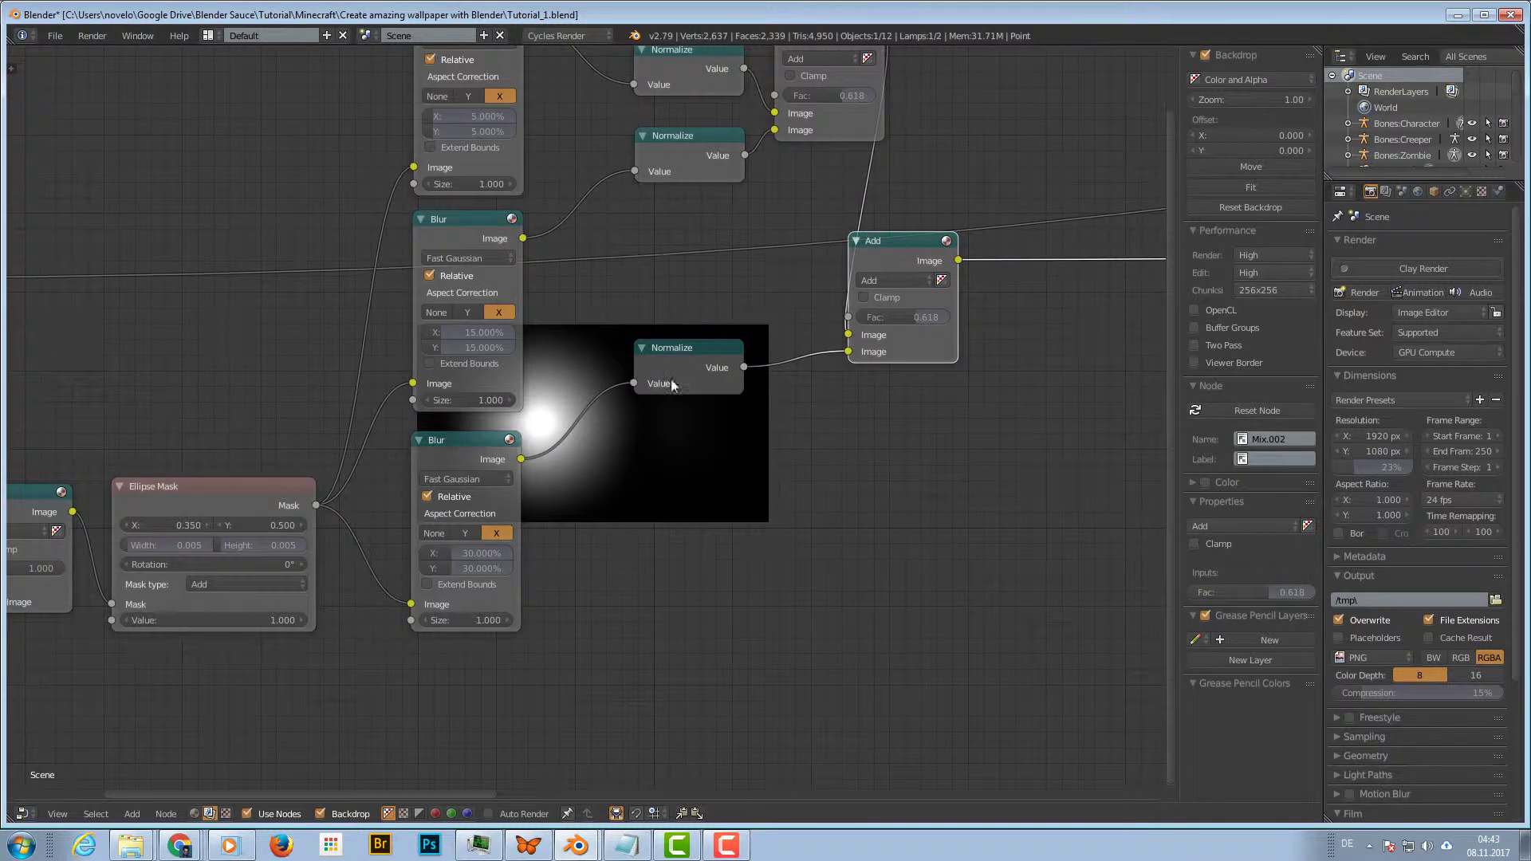
Duplicate the lowest Blur node, place the copy beneath it, and connect the Ellipse Mask output to its image input
{"action": "middle_click_drag", "start_coordinate": [629, 553], "coordinate": [689, 365]}
{"action": "scroll", "coordinate": [684, 454], "scroll_direction": "down", "scroll_amount": 2}
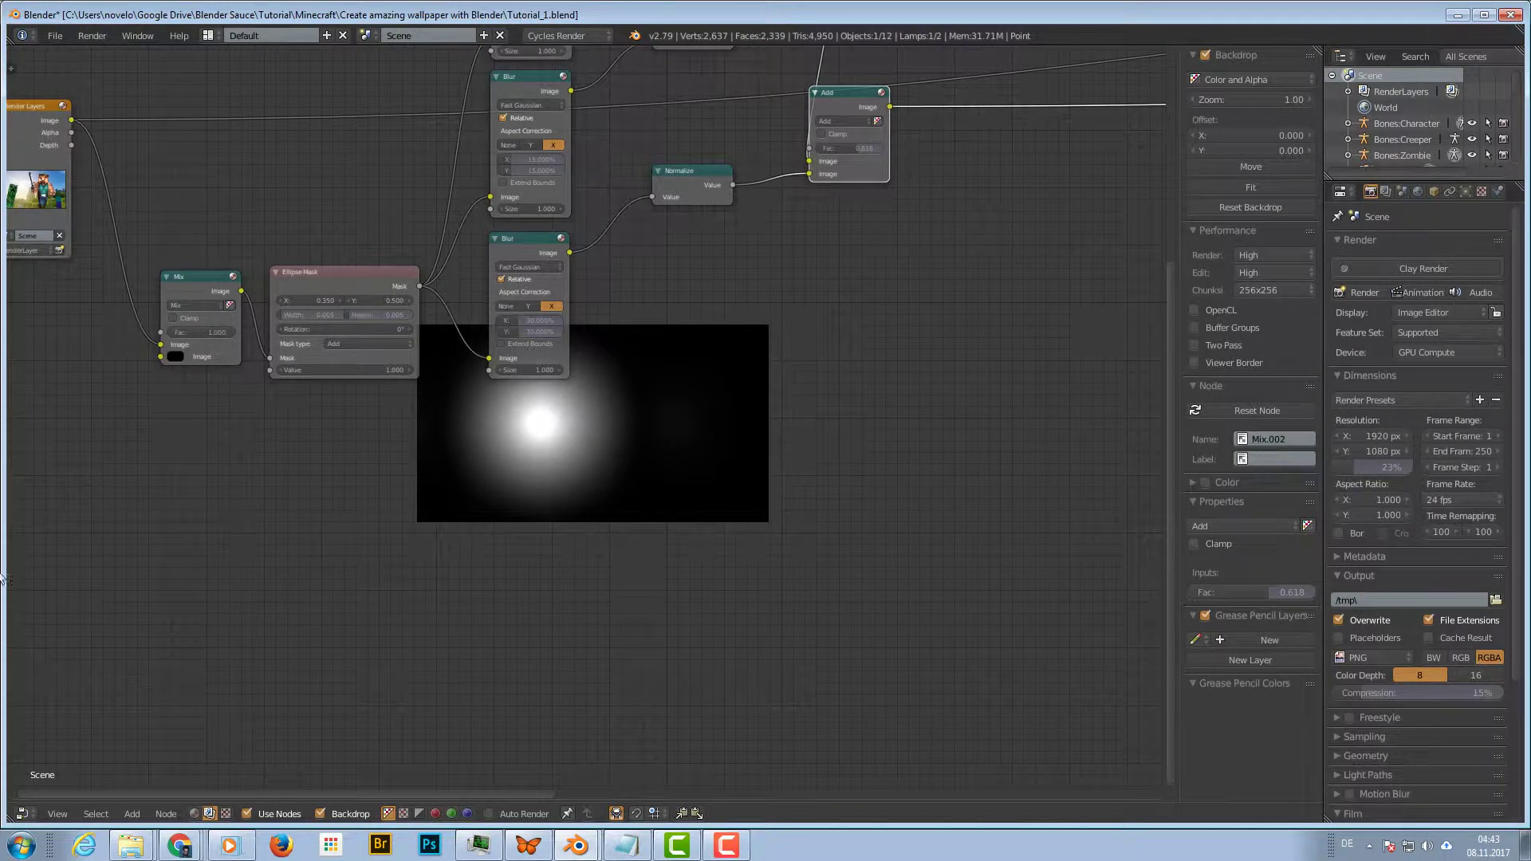
{"action": "scroll", "coordinate": [698, 445], "scroll_direction": "down", "scroll_amount": 1}
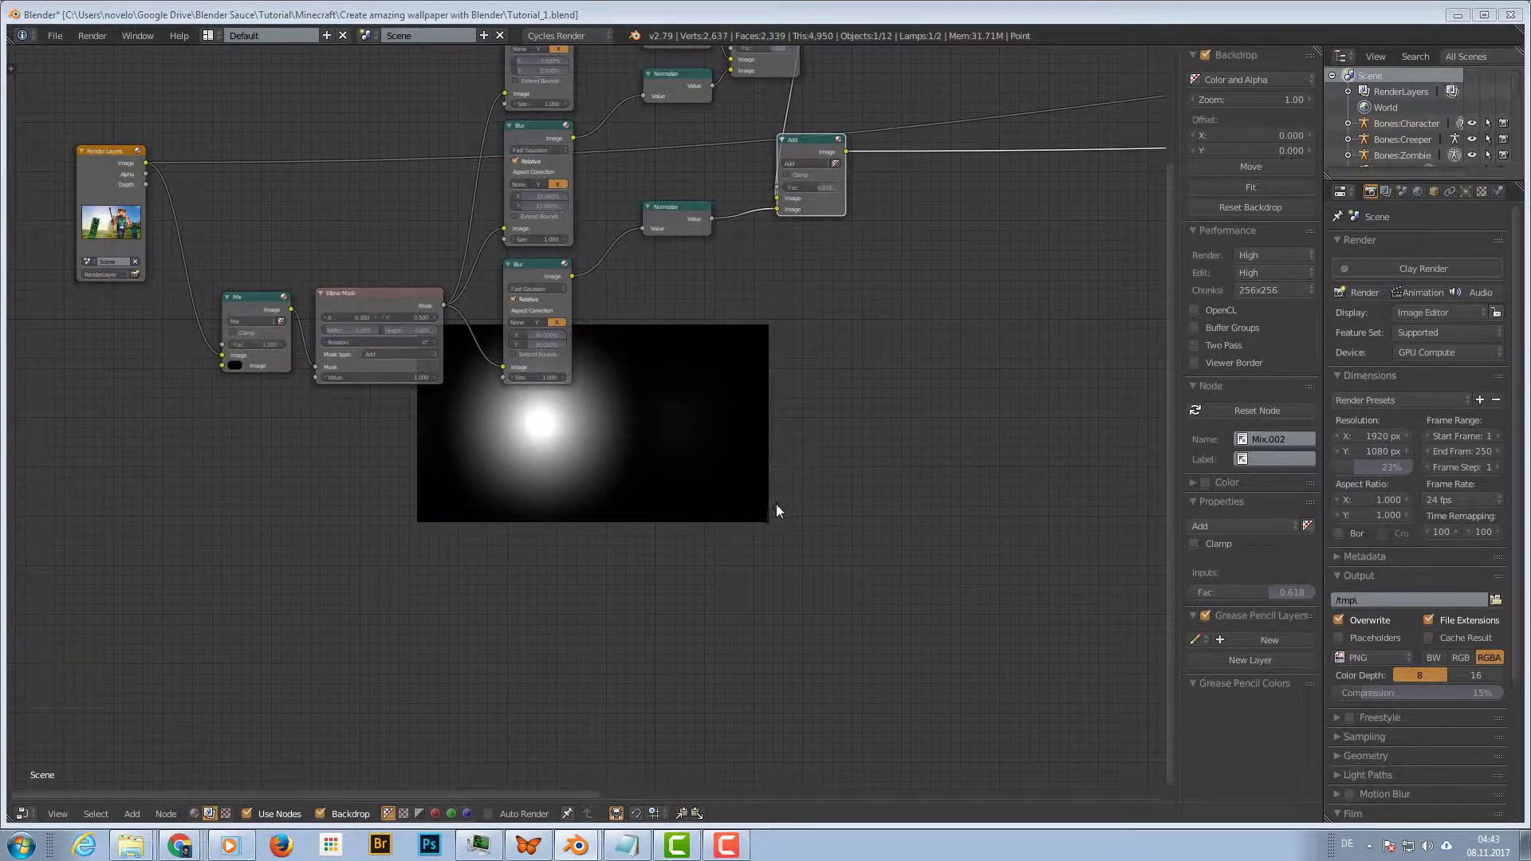
{"action": "mouse_move", "coordinate": [653, 449]}
{"action": "middle_mouse_down"}
{"action": "mouse_move", "coordinate": [700, 461]}
{"action": "mouse_move", "coordinate": [662, 423]}
{"action": "mouse_move", "coordinate": [658, 440]}
{"action": "middle_mouse_up"}
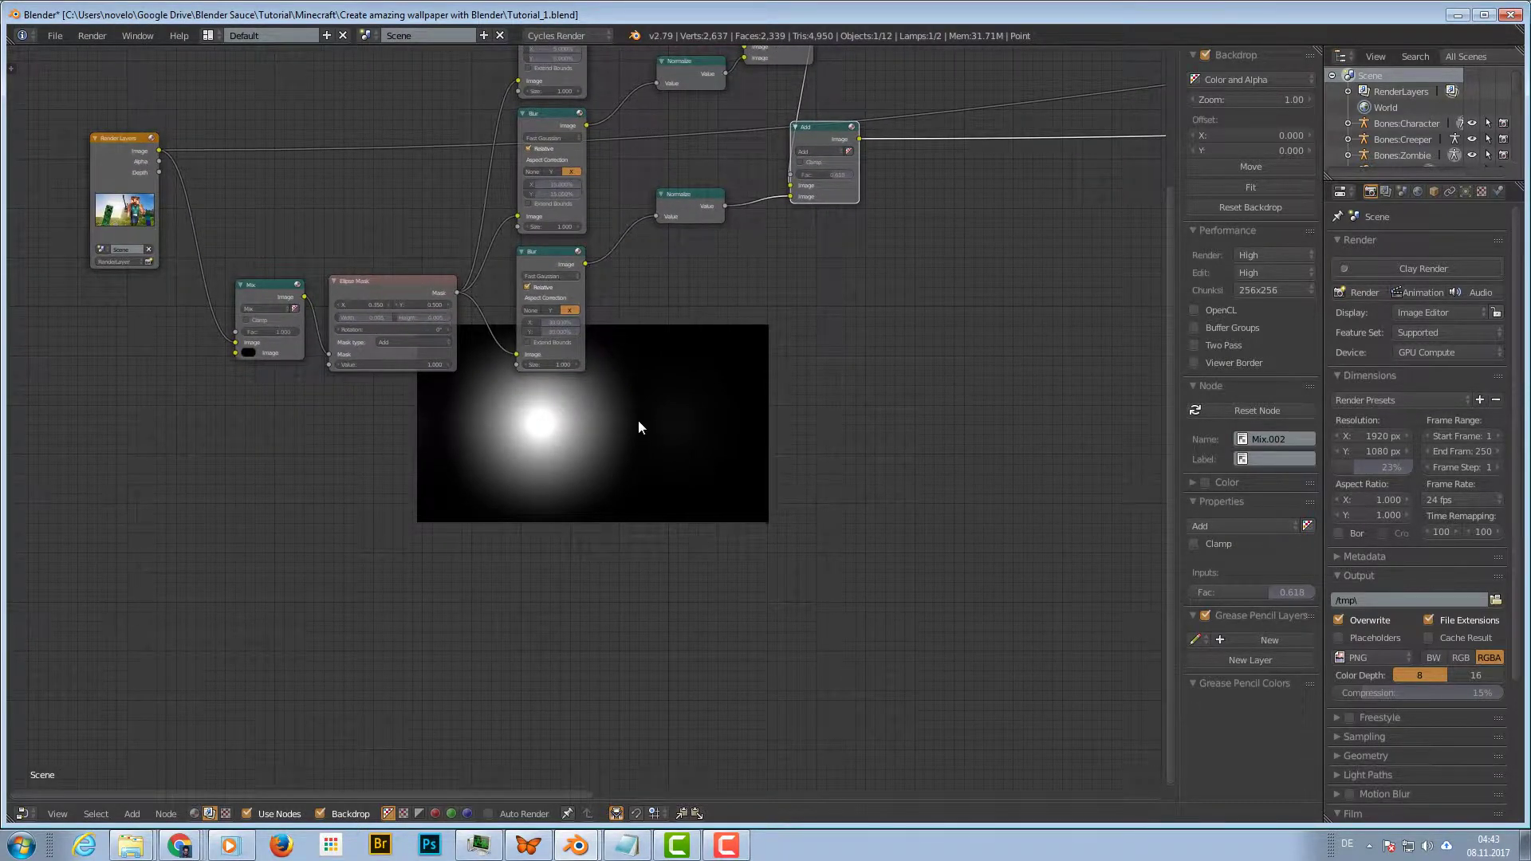
{"action": "middle_click_drag", "start_coordinate": [638, 427], "coordinate": [643, 475]}
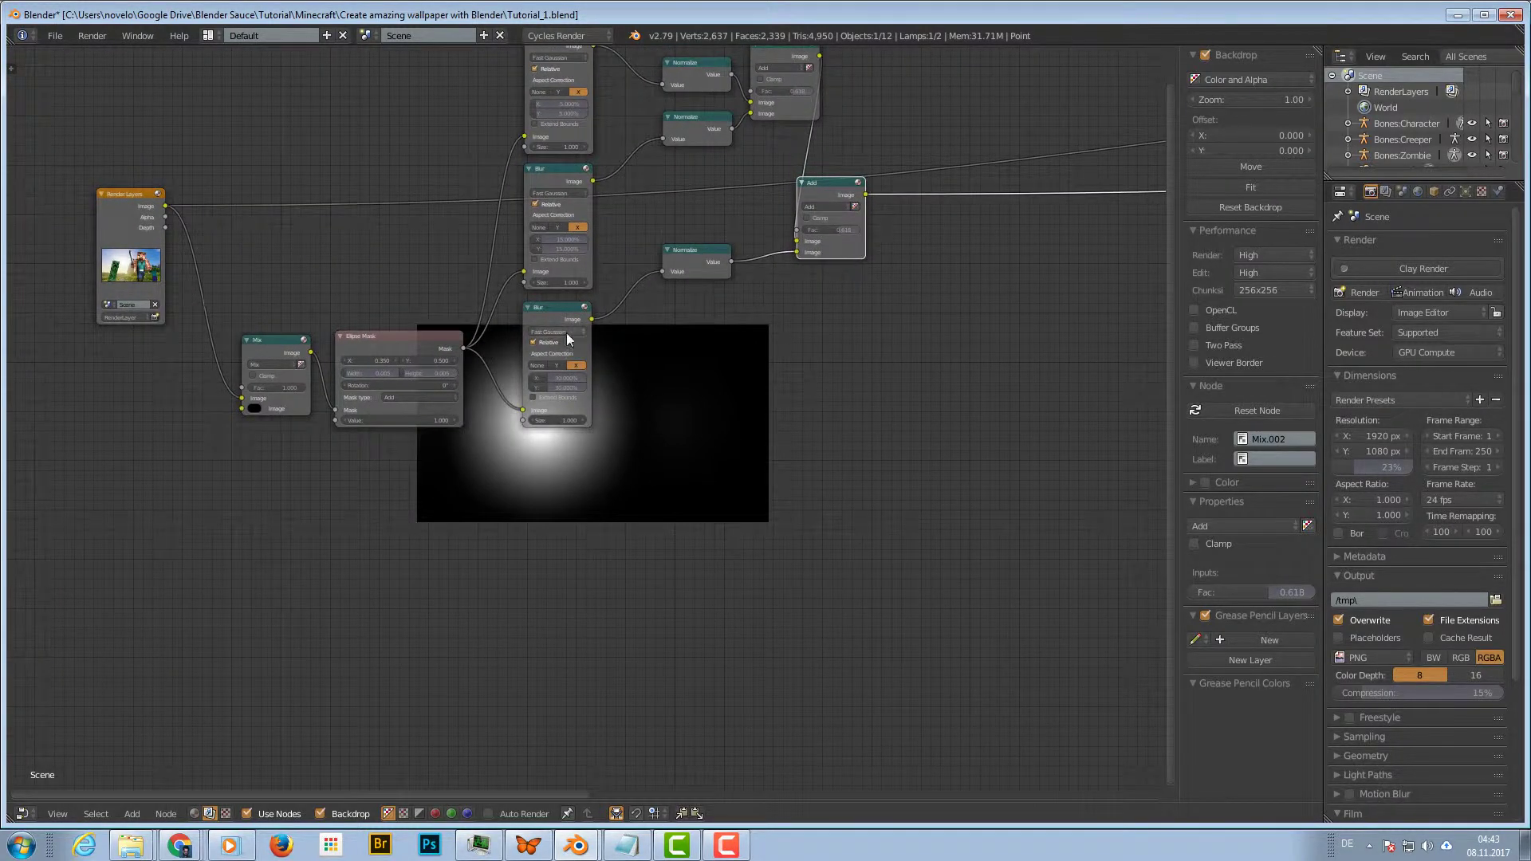
{"action": "left_click", "coordinate": [554, 307]}
{"action": "key", "text": "shift+d"}
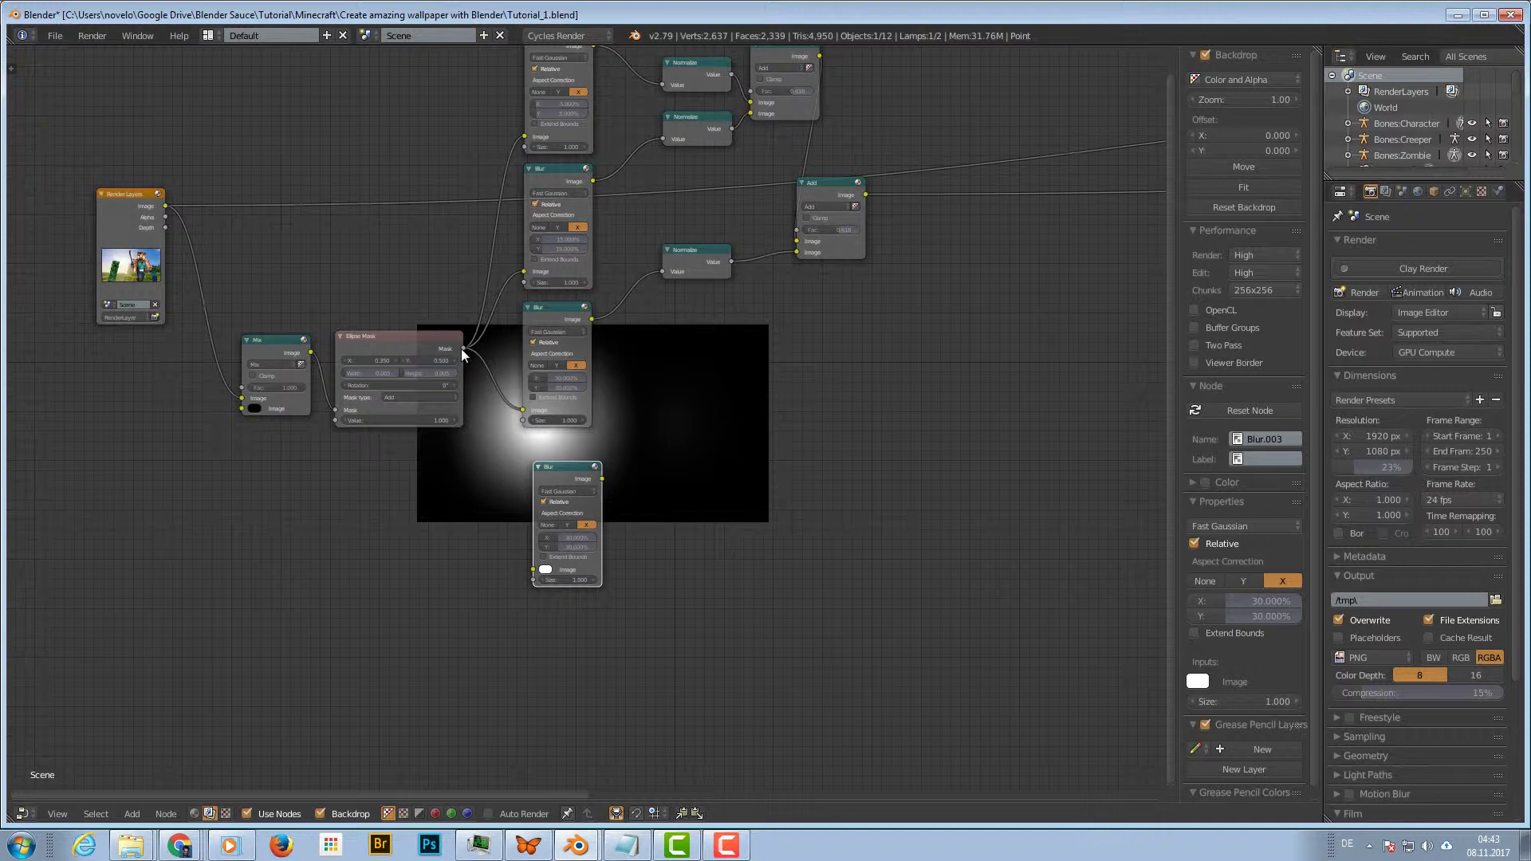
{"action": "left_click_drag", "start_coordinate": [461, 348], "coordinate": [532, 569]}
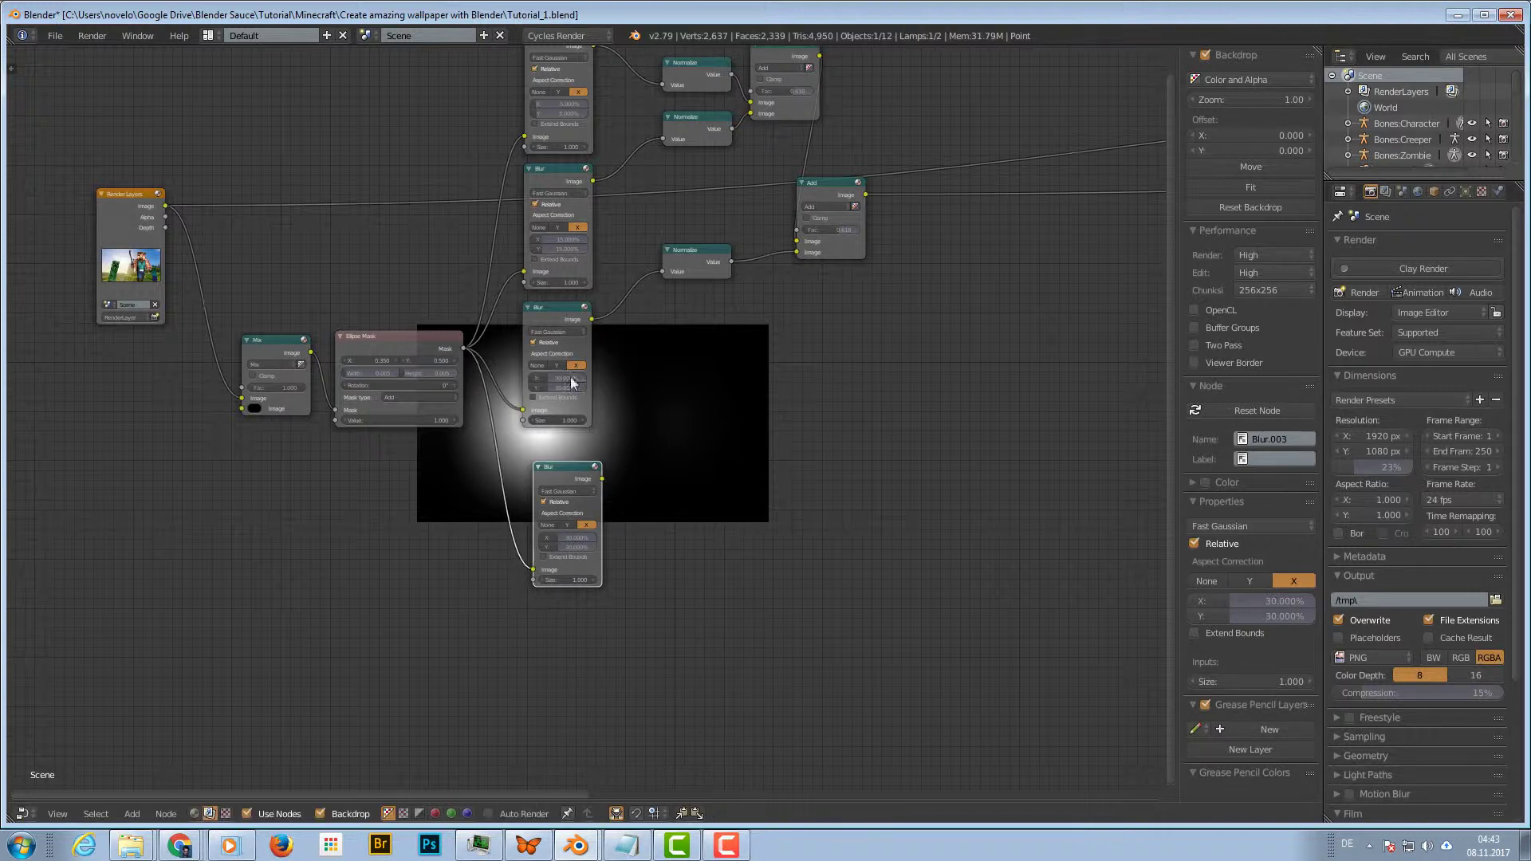
Set the new Blur's aspect correction to None with X 35% and Y 1%, and show it in the Viewer
{"action": "left_click", "coordinate": [563, 492]}
{"action": "left_click", "coordinate": [547, 525]}
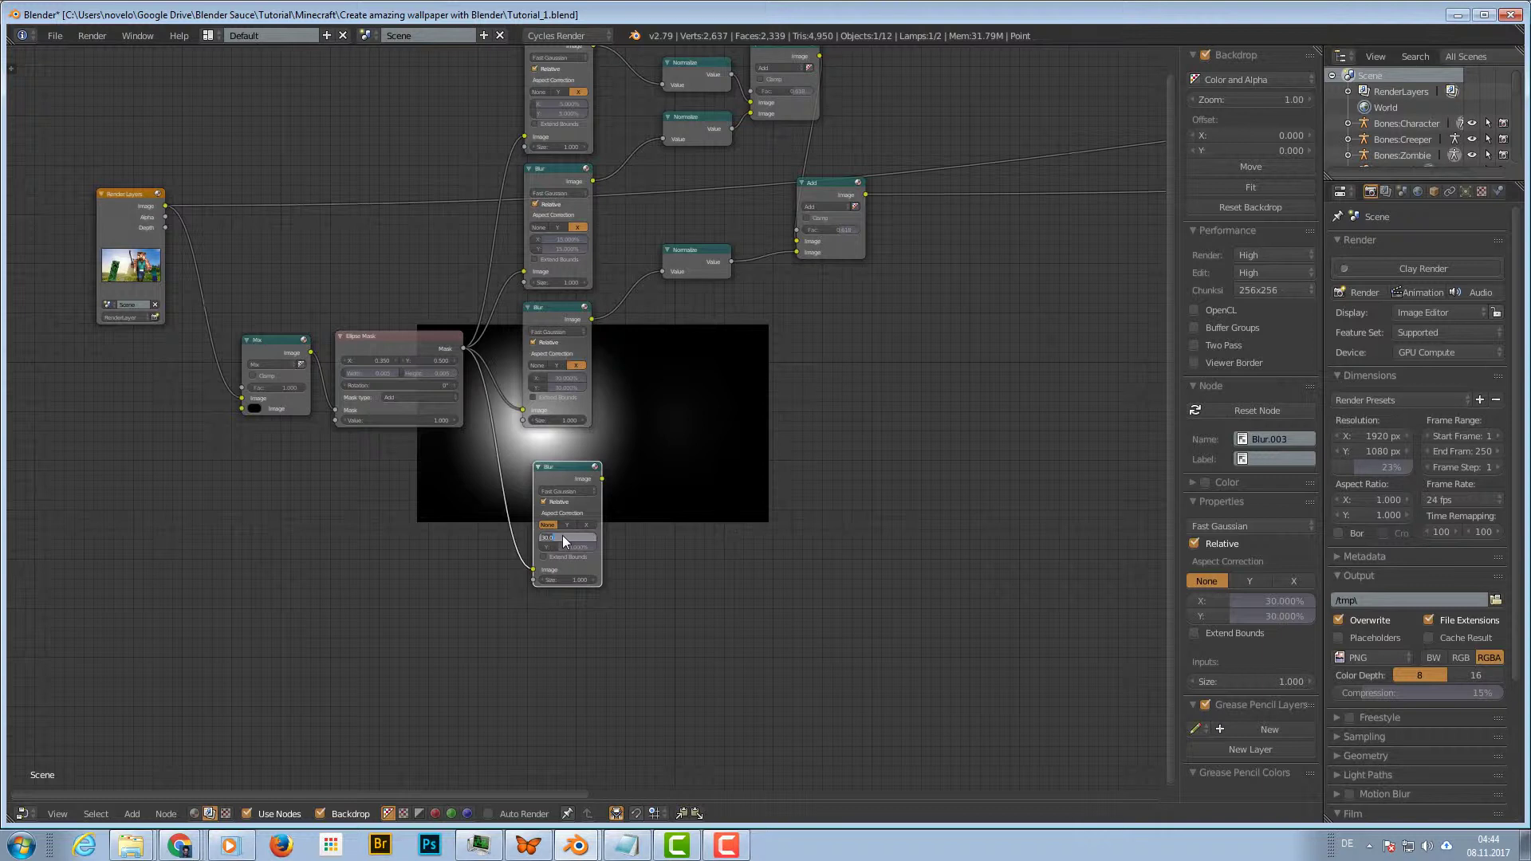
{"action": "key", "text": "Return"}
{"action": "left_click", "coordinate": [567, 546]}
{"action": "type", "text": "1"}
{"action": "key", "text": "Return"}
{"action": "left_click", "coordinate": [578, 476], "text": "ctrl+shift"}
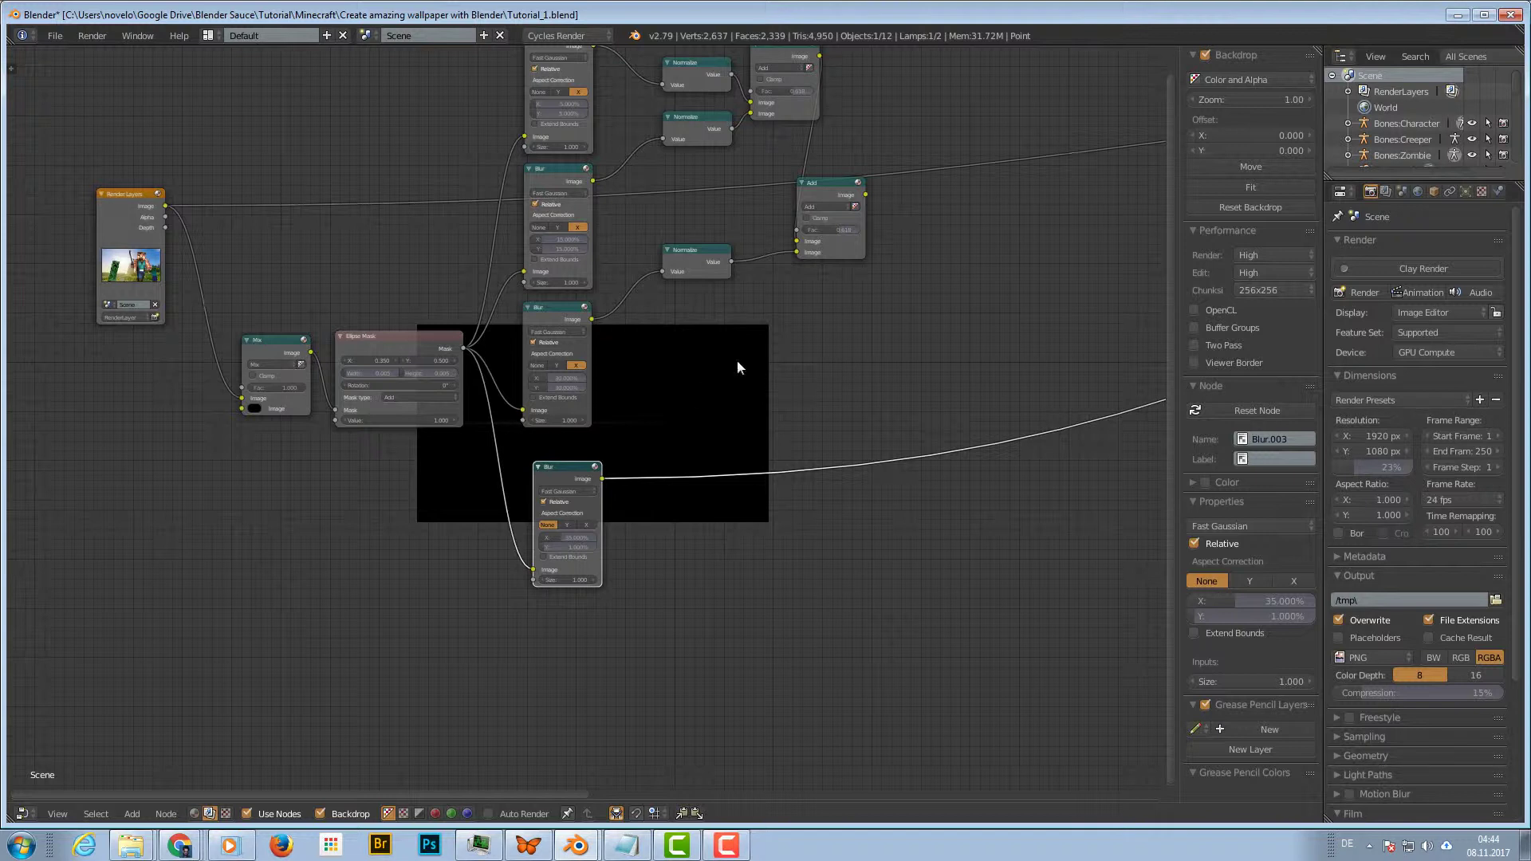
Insert a Normalize node on the link between the new Blur node and the Viewer
{"action": "key", "text": "shift+a"}
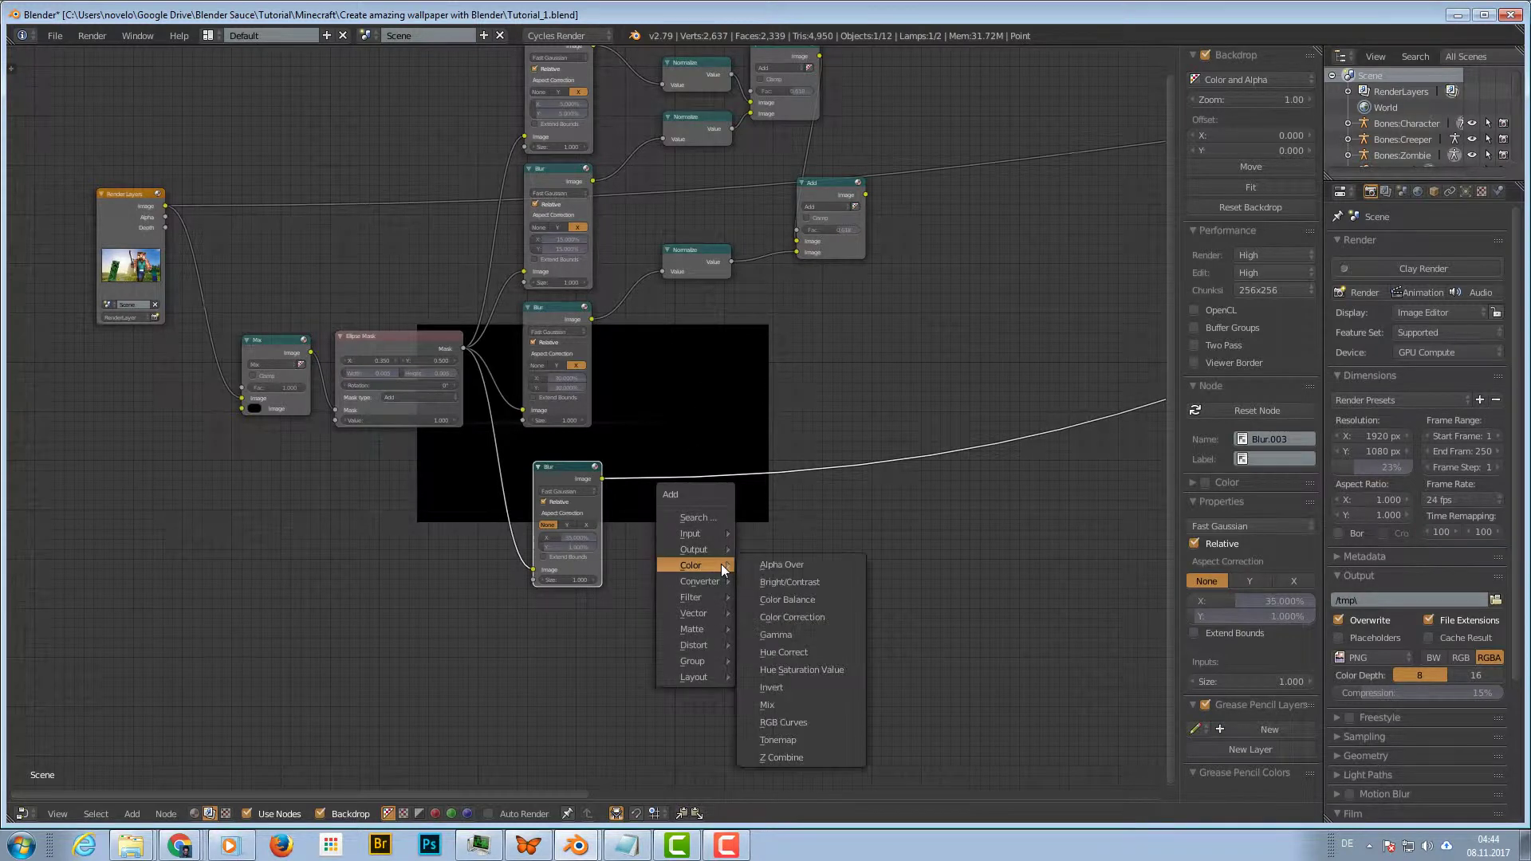
{"action": "mouse_move", "coordinate": [701, 613]}
{"action": "left_click", "coordinate": [772, 664]}
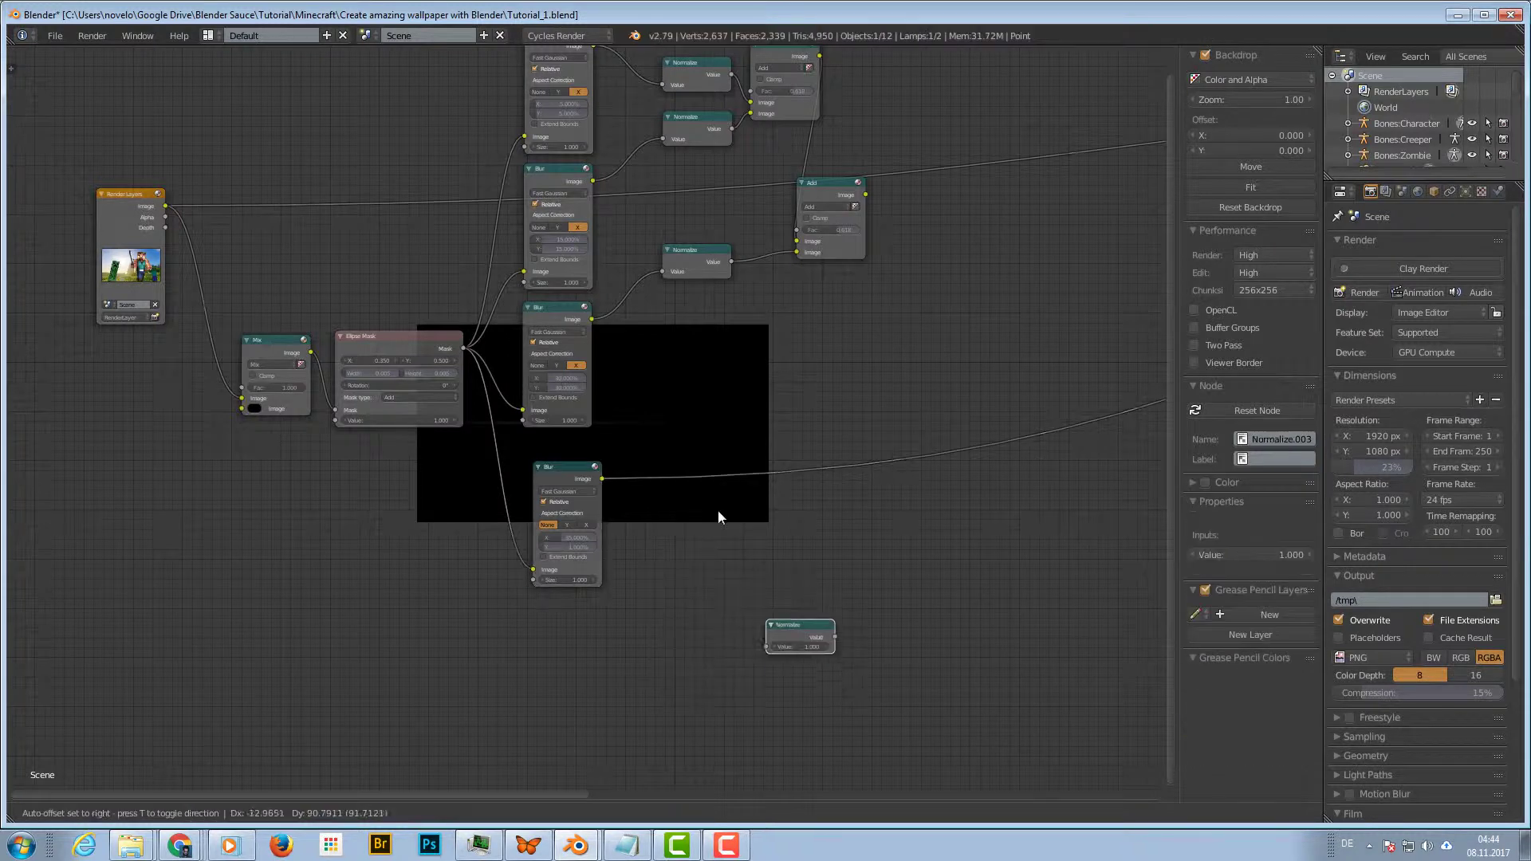
{"action": "left_click", "coordinate": [717, 474]}
{"action": "scroll", "coordinate": [606, 429], "scroll_direction": "up", "scroll_amount": 2}
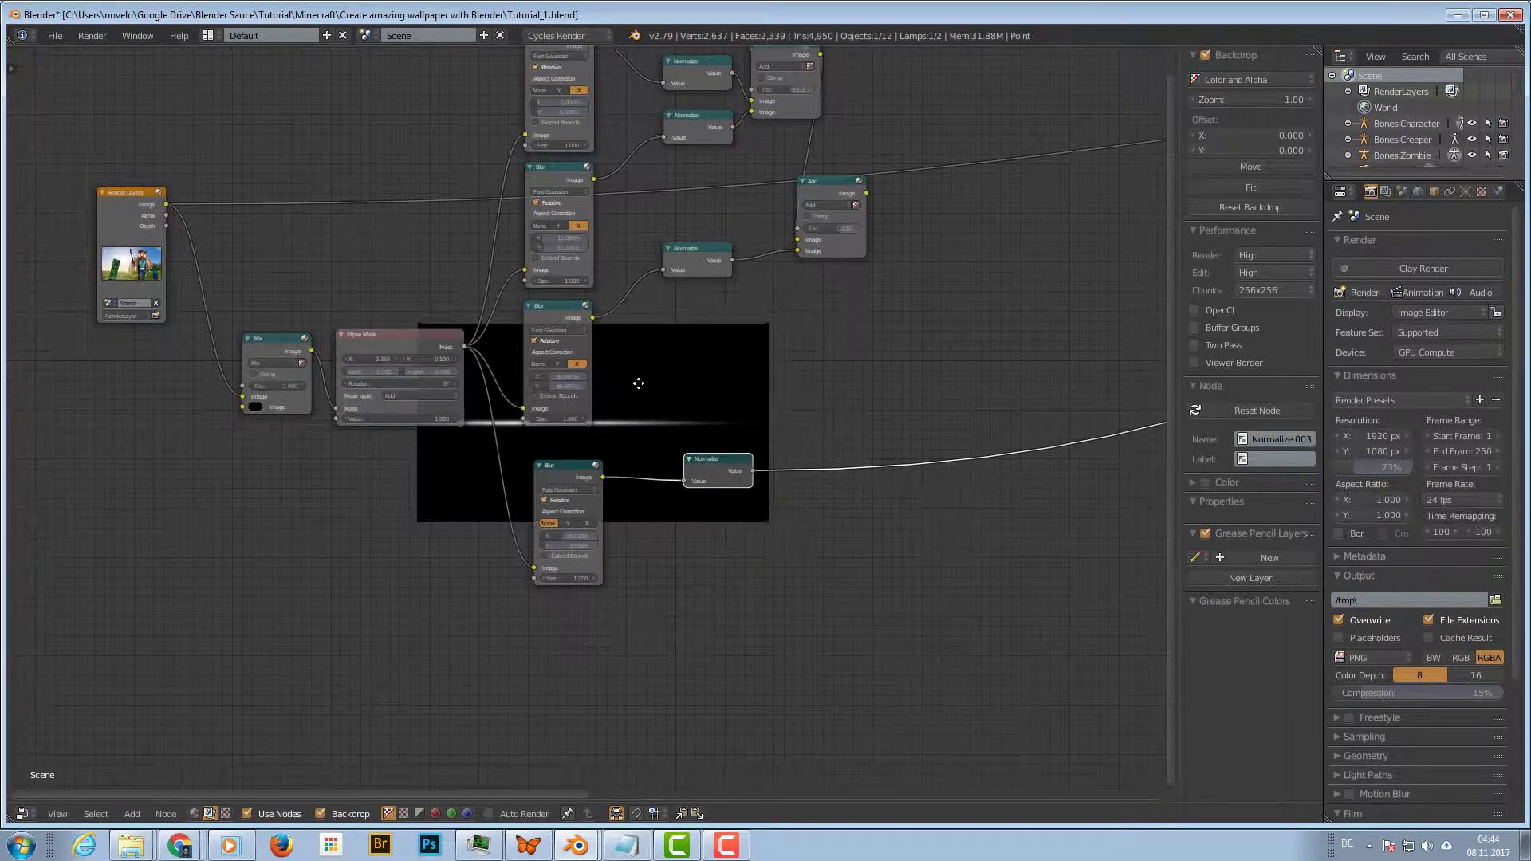
{"action": "scroll", "coordinate": [606, 424], "scroll_direction": "down", "scroll_amount": 1}
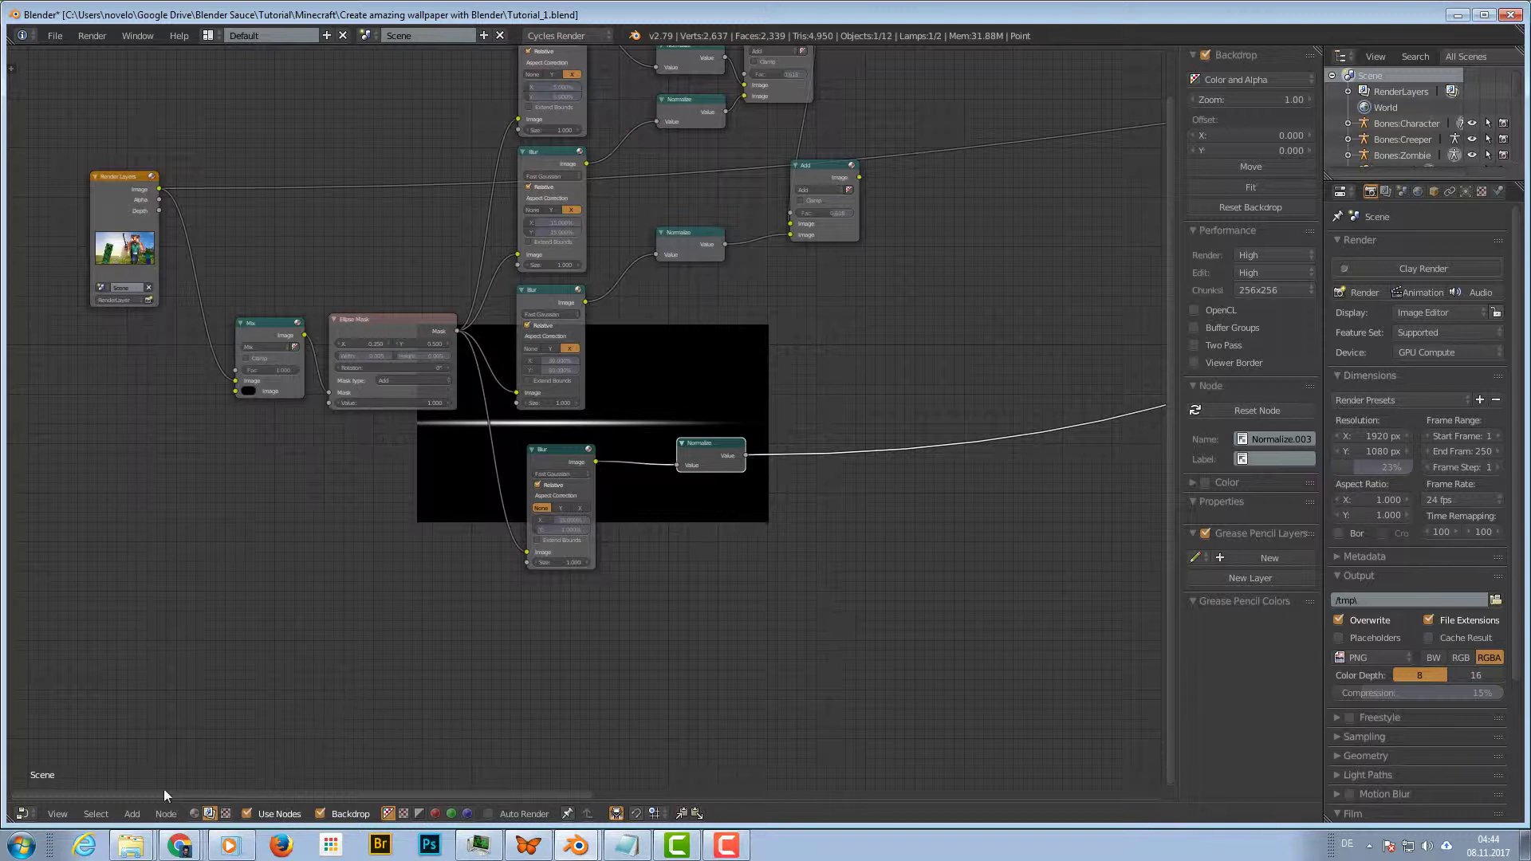
Enlarge the backdrop preview in the node editor to a zoom of 1.73
{"action": "left_click", "coordinate": [122, 816]}
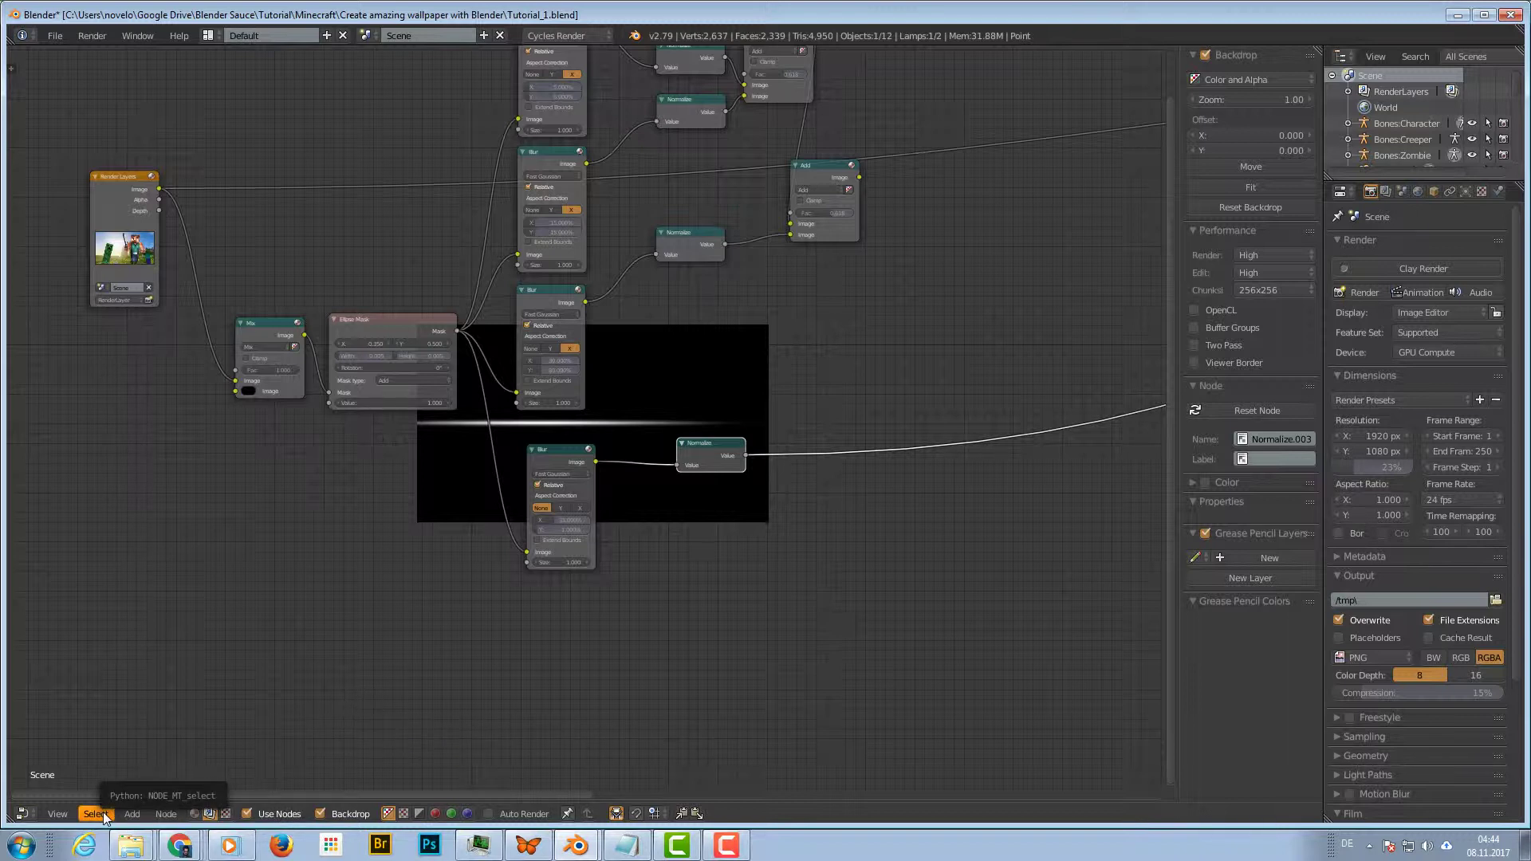
{"action": "left_click", "coordinate": [153, 813]}
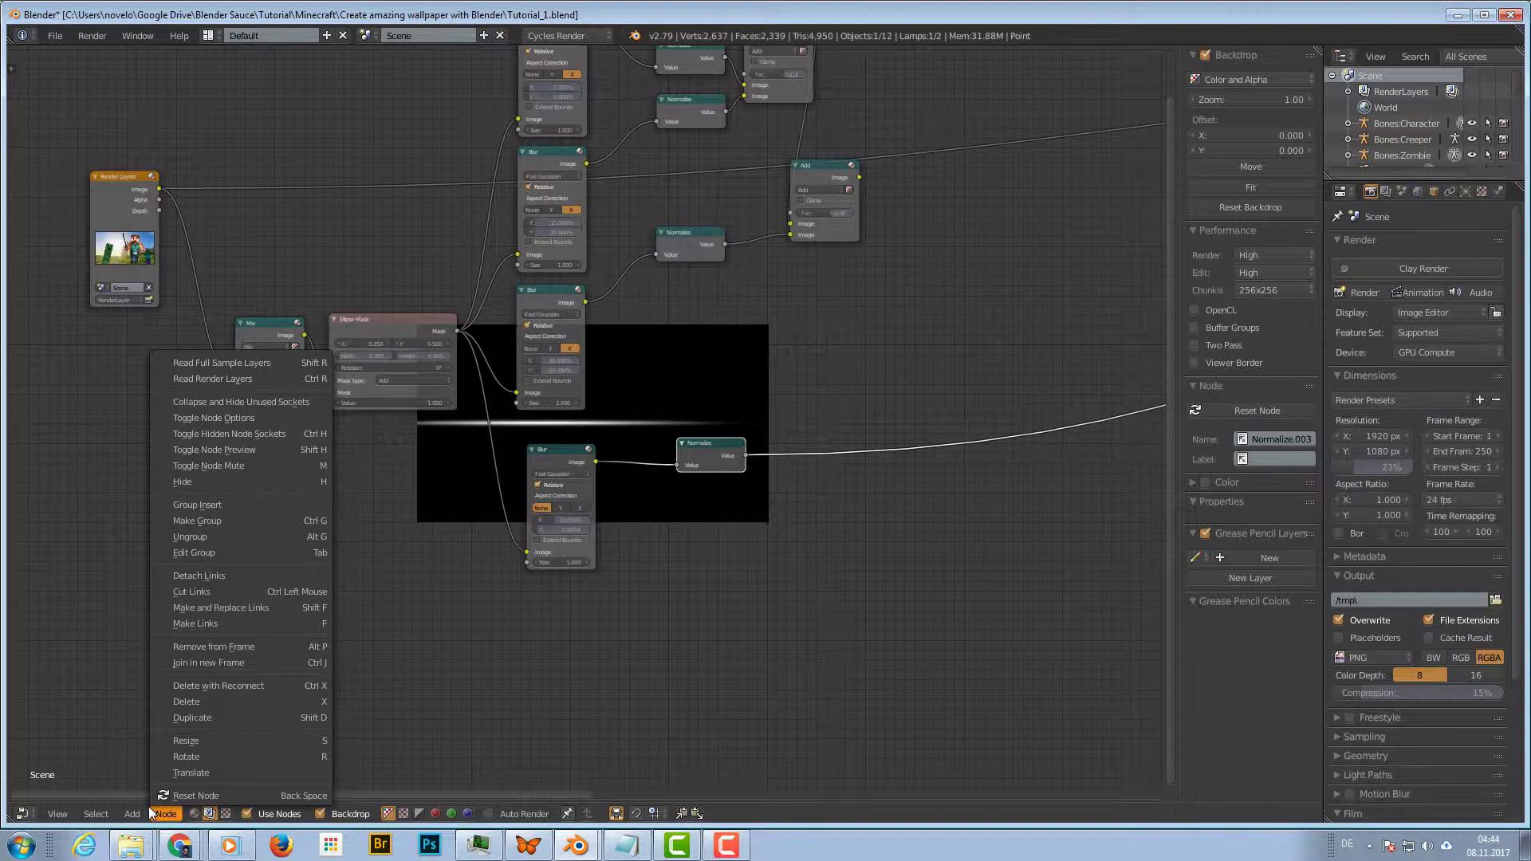
{"action": "mouse_move", "coordinate": [68, 812]}
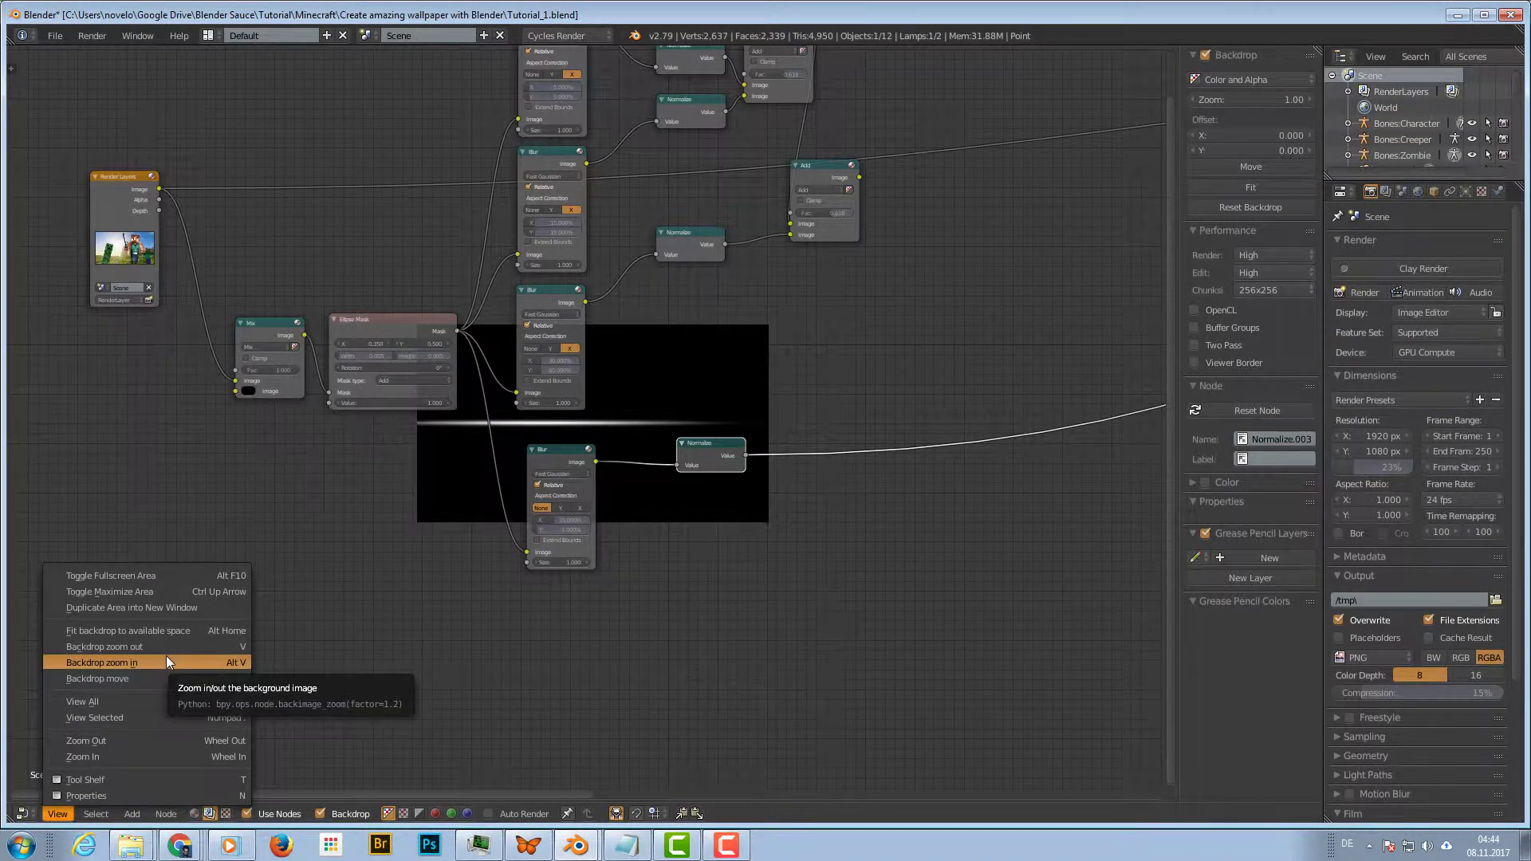
{"action": "key", "text": "alt+v"}
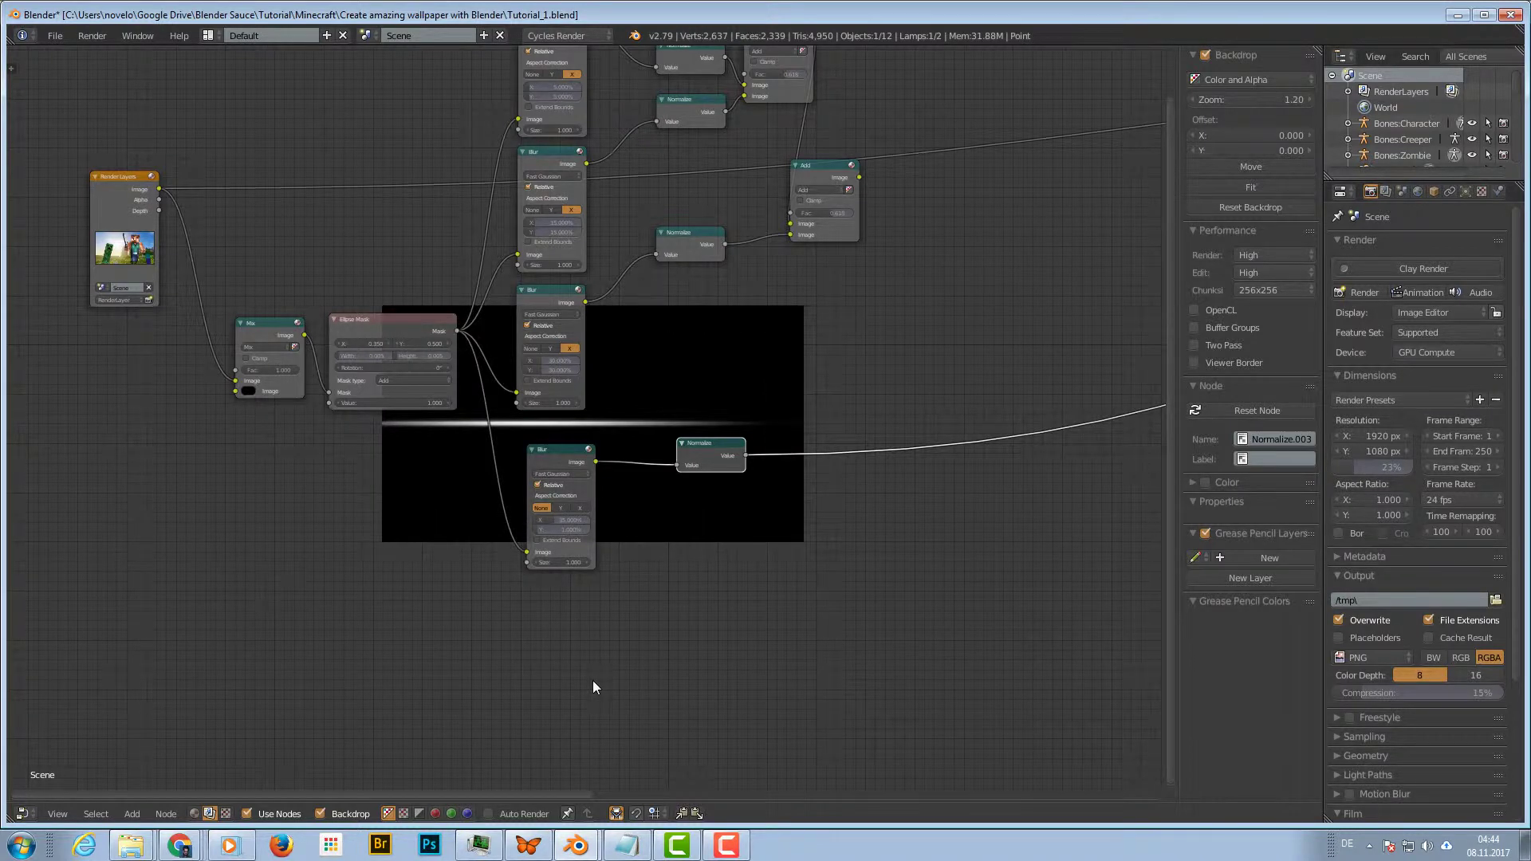
{"action": "key", "text": "alt+v"}
{"action": "key", "text": "alt+v"}
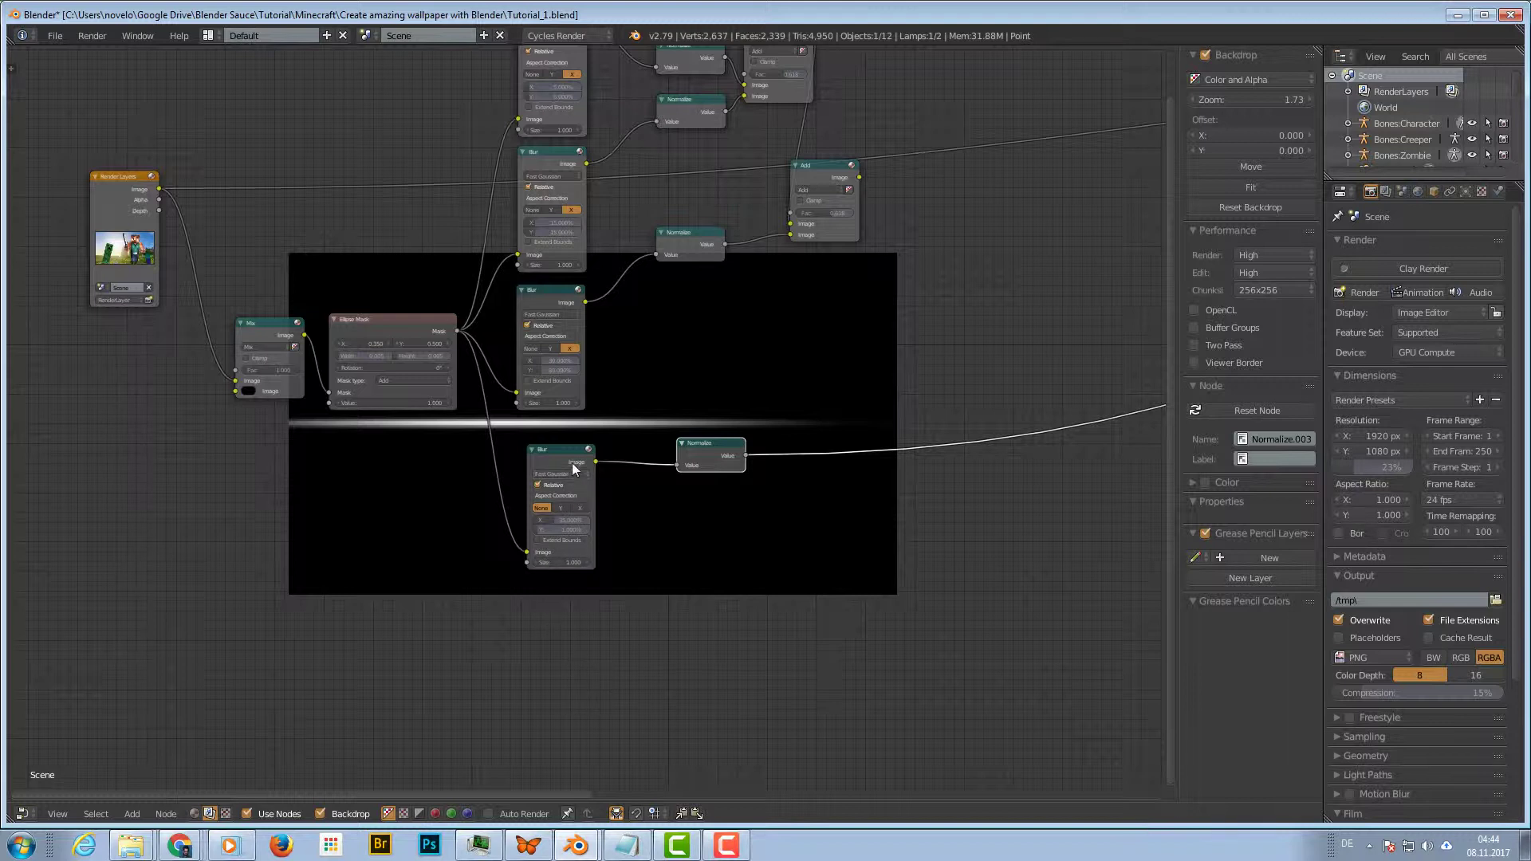
Move the newest Blur and Normalize nodes down, lining the Blur up under the other Blur nodes
{"action": "left_click_drag", "start_coordinate": [561, 452], "coordinate": [544, 550]}
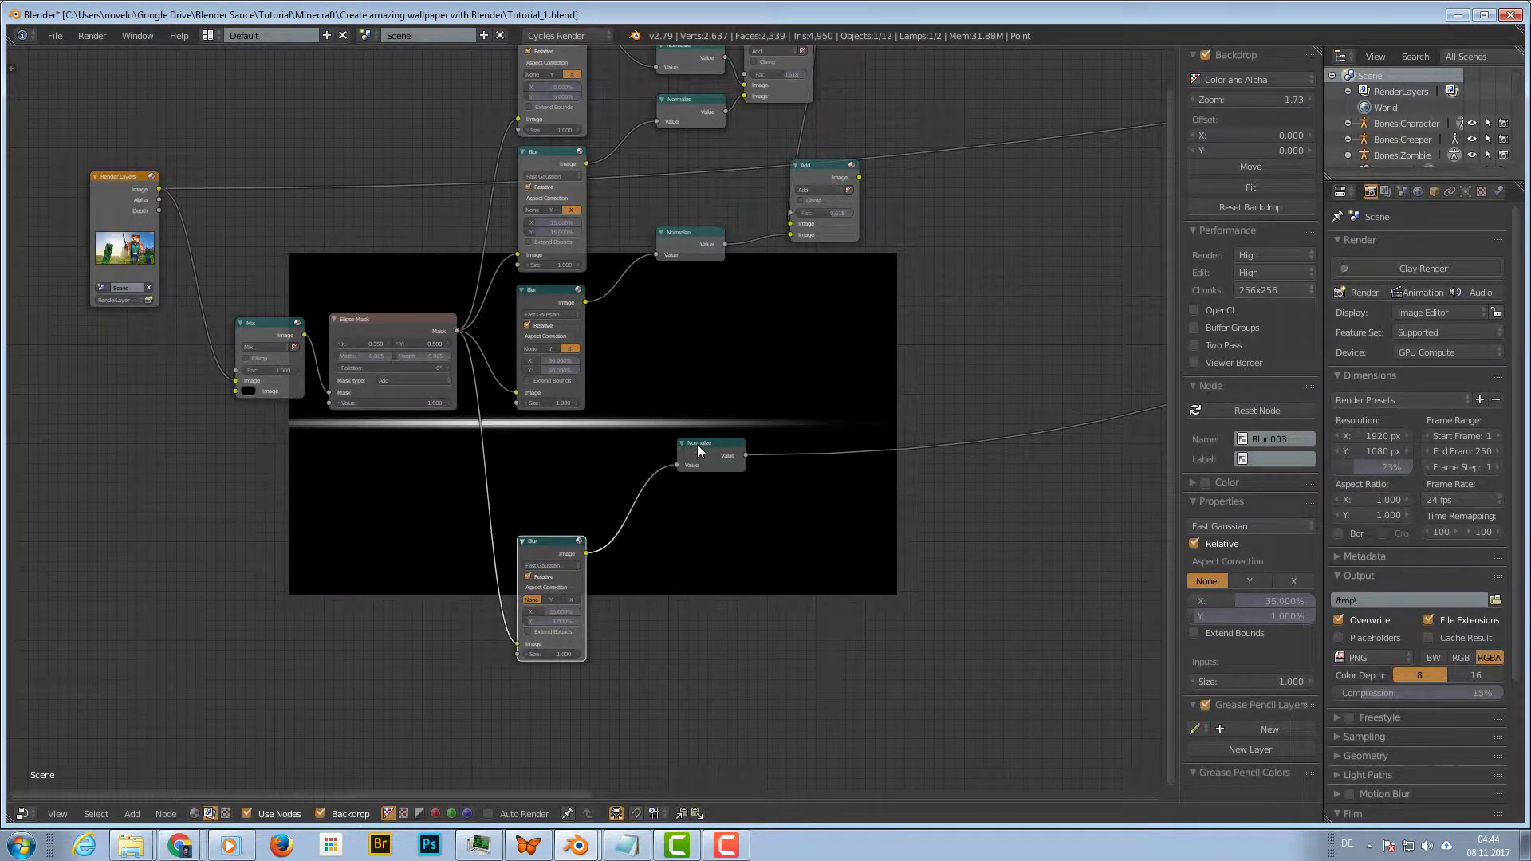
{"action": "left_click_drag", "start_coordinate": [696, 444], "coordinate": [667, 532]}
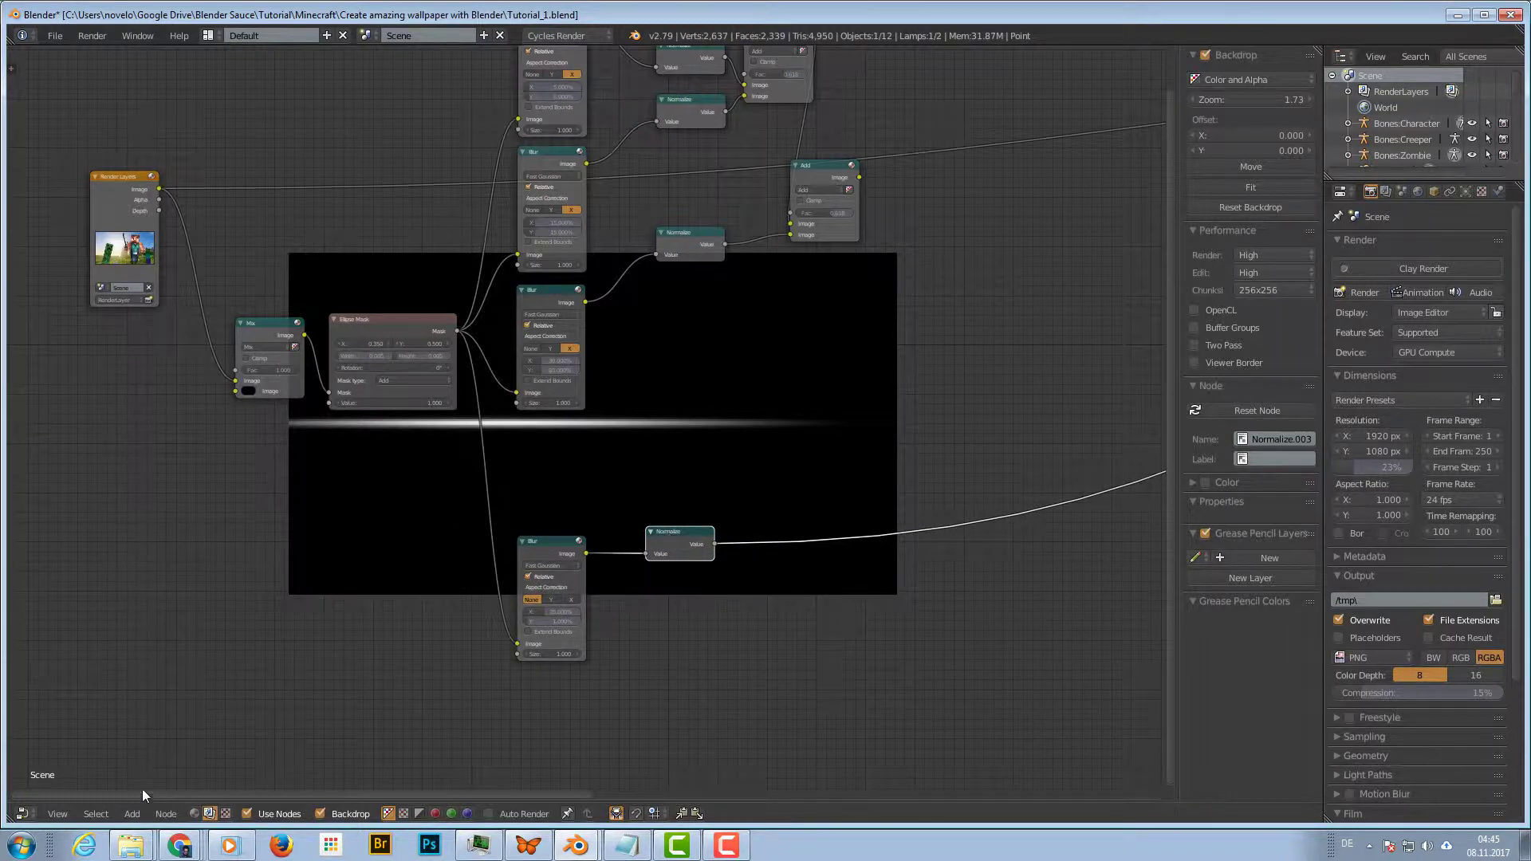
Insert a Translate node on the link between the lowest Normalize node and the Viewer, and set its Y to 5
{"action": "middle_click_drag", "start_coordinate": [464, 616], "coordinate": [444, 485]}
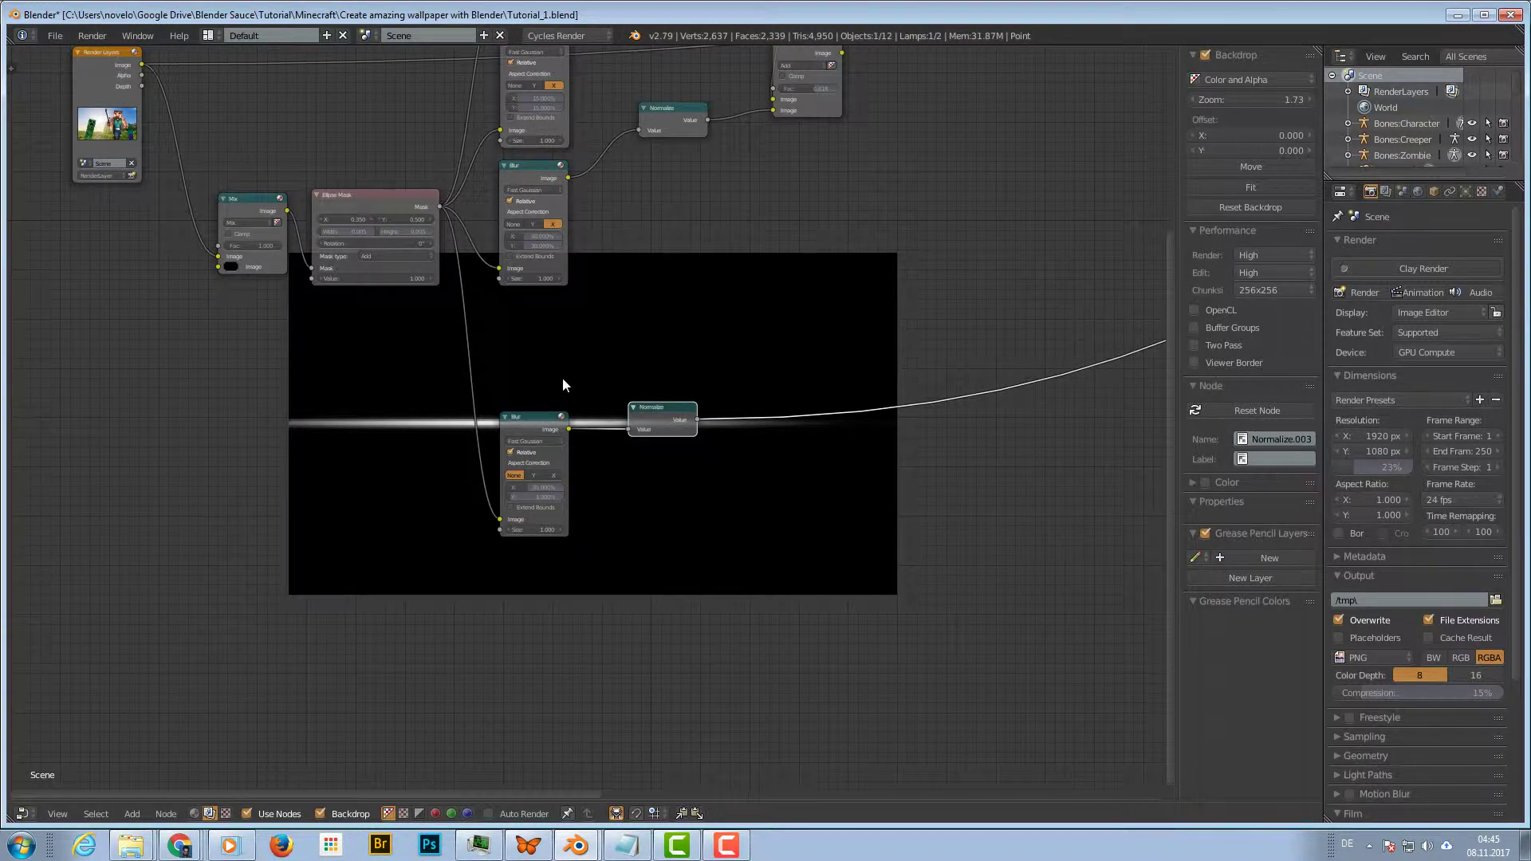
{"action": "middle_click_drag", "start_coordinate": [727, 300], "coordinate": [581, 365]}
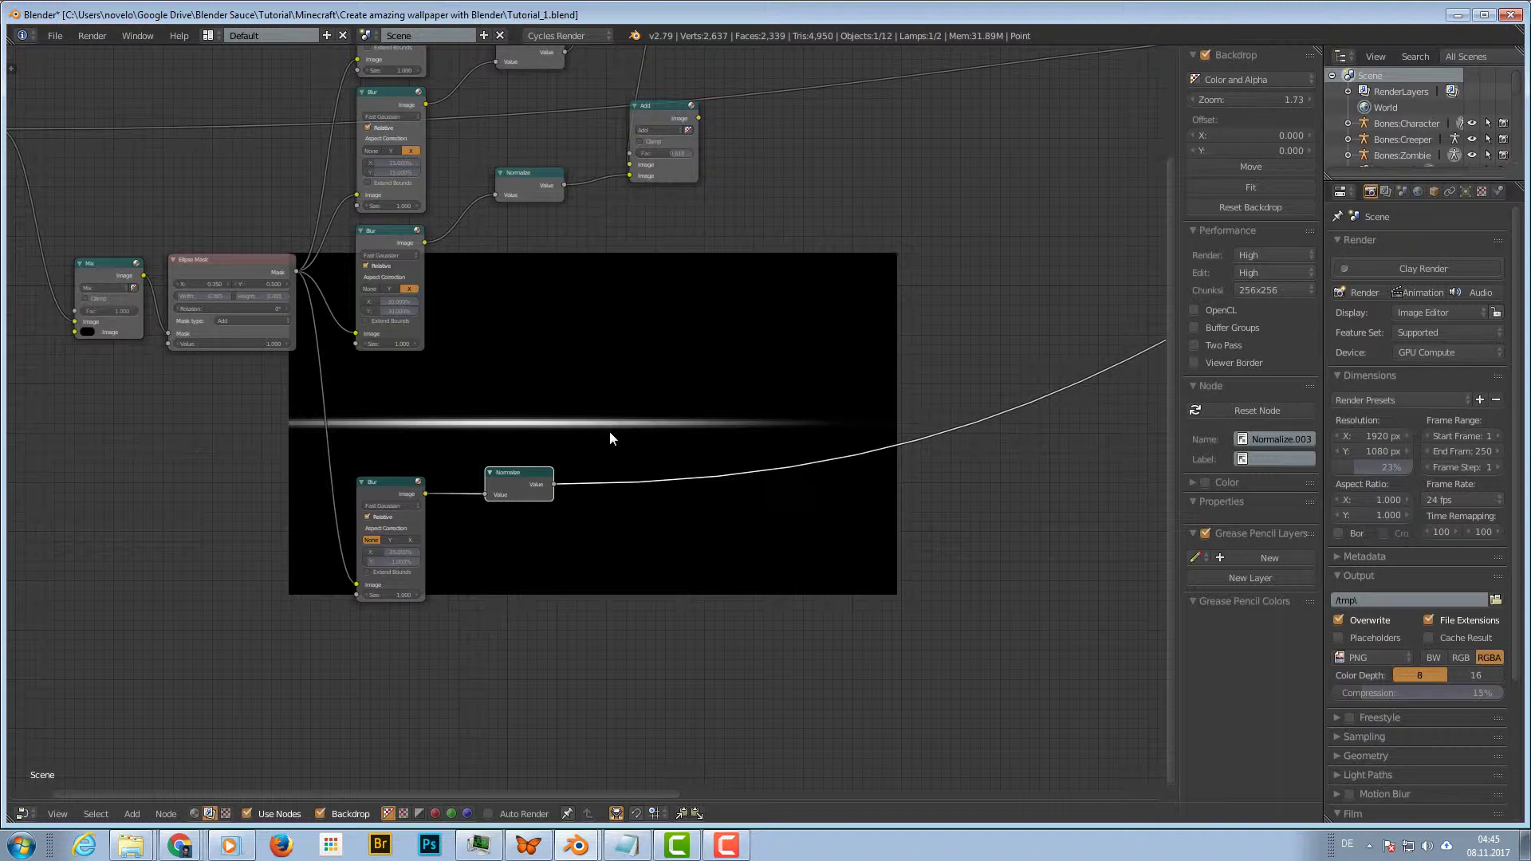
{"action": "key", "text": "shift+a"}
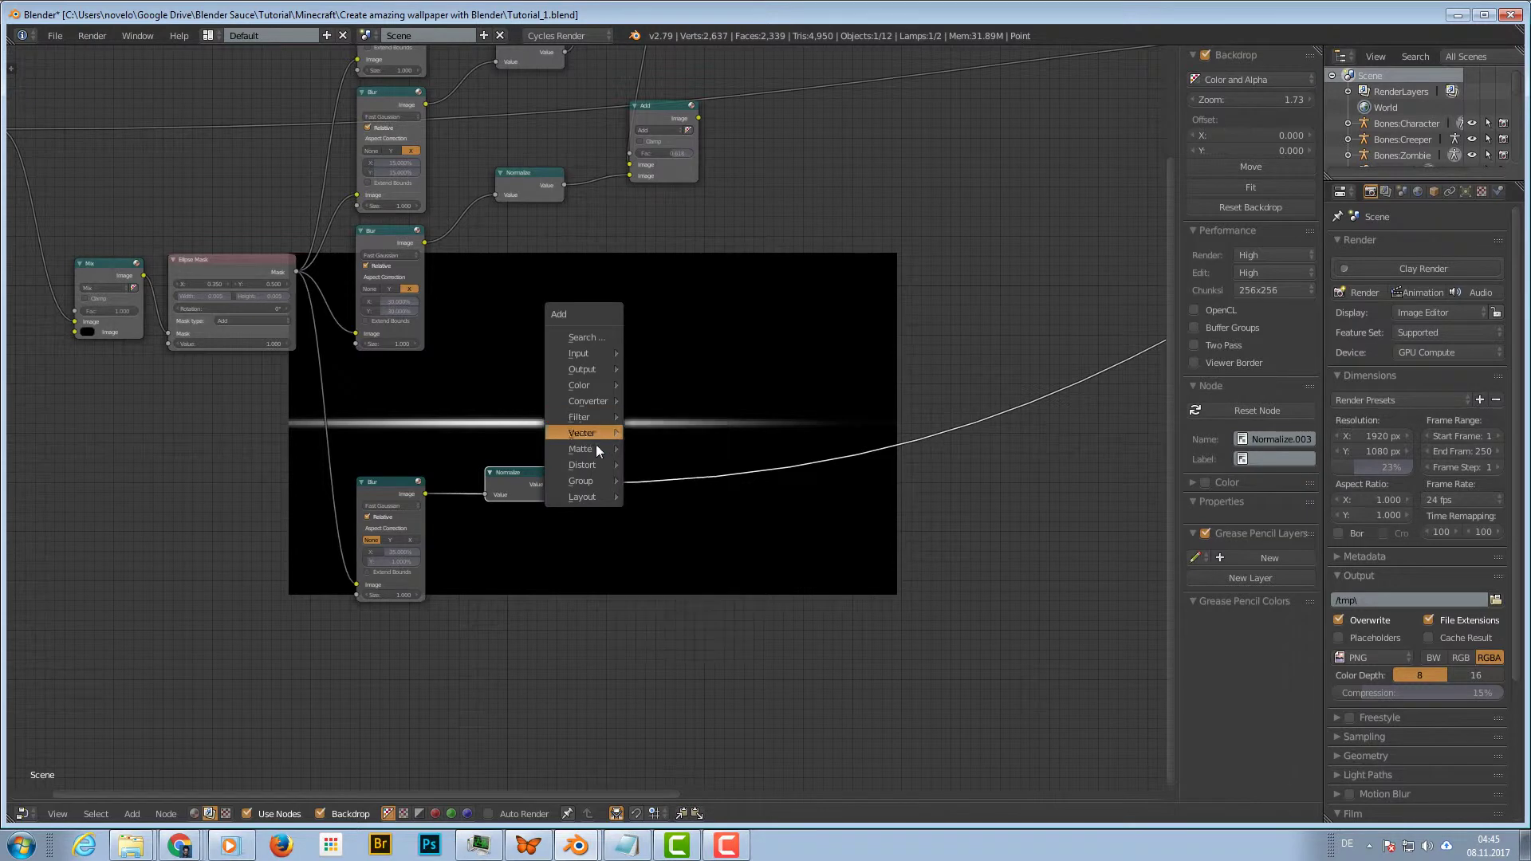
{"action": "mouse_move", "coordinate": [593, 465]}
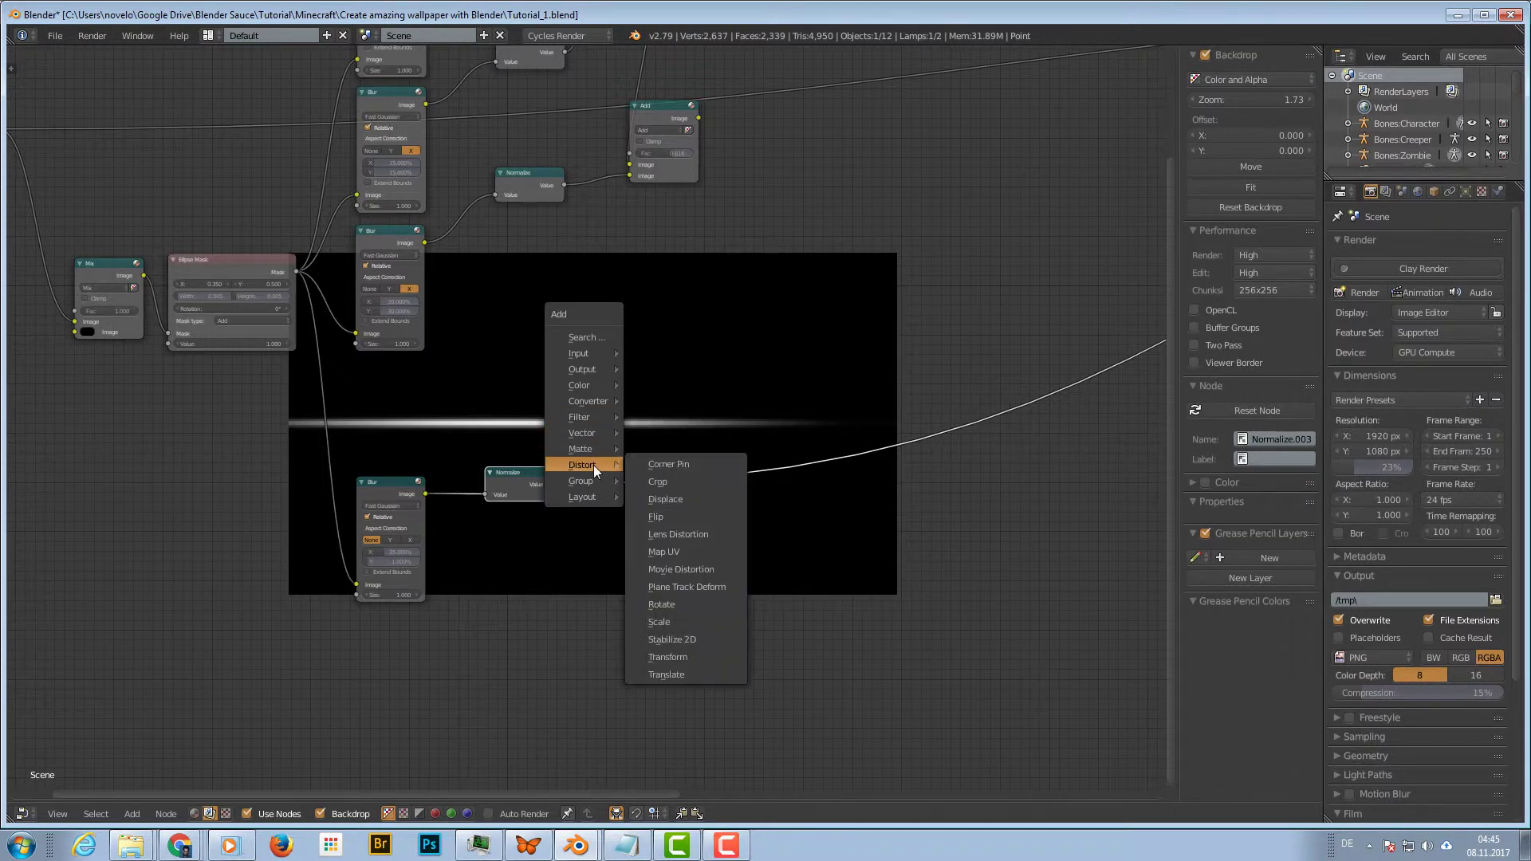
{"action": "left_click", "coordinate": [682, 676]}
{"action": "left_click", "coordinate": [676, 437]}
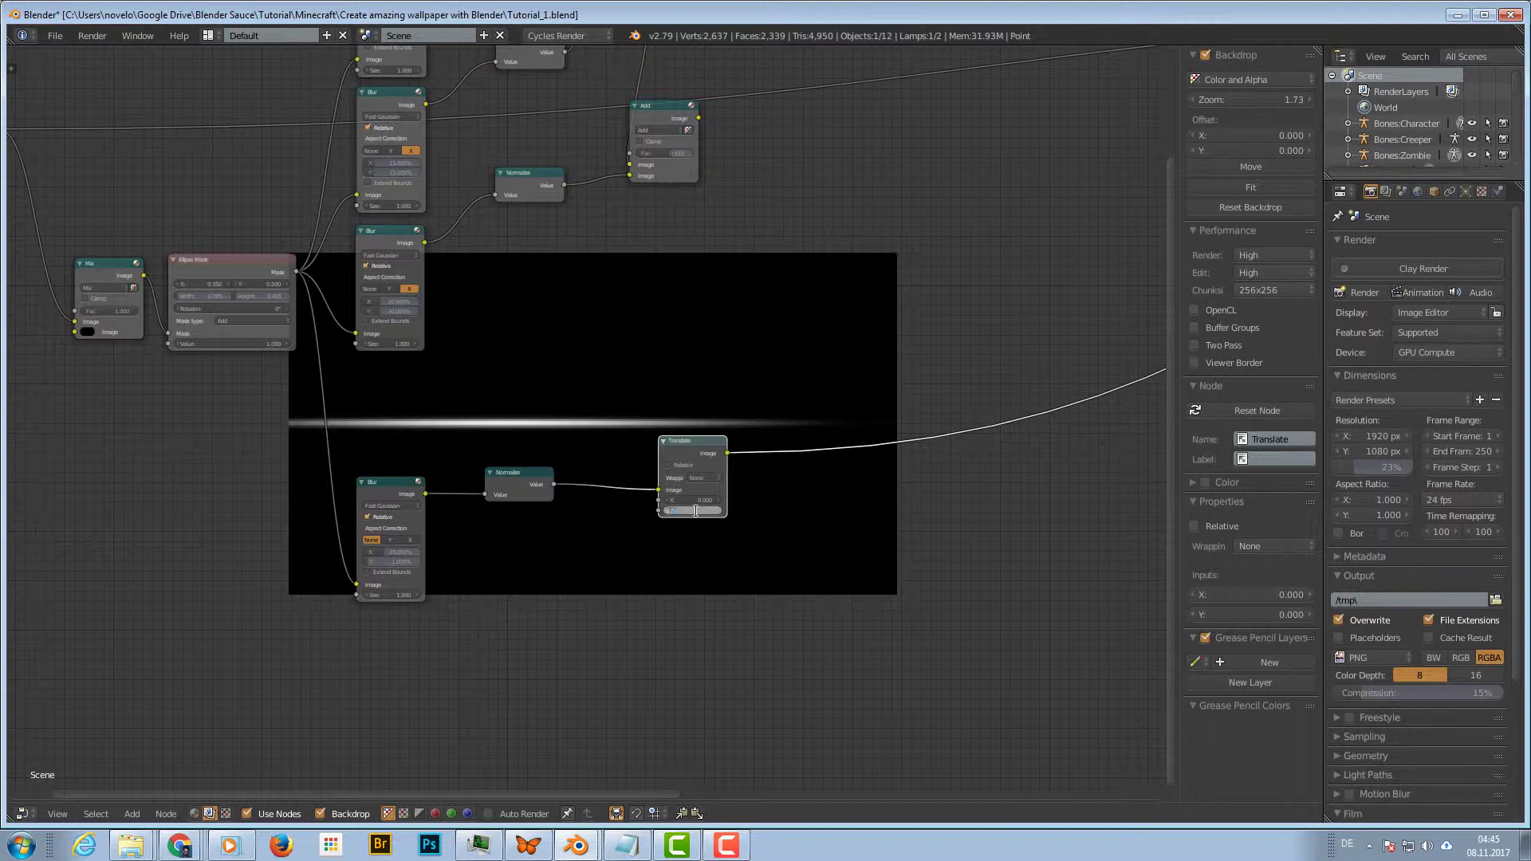
{"action": "key", "text": "Return"}
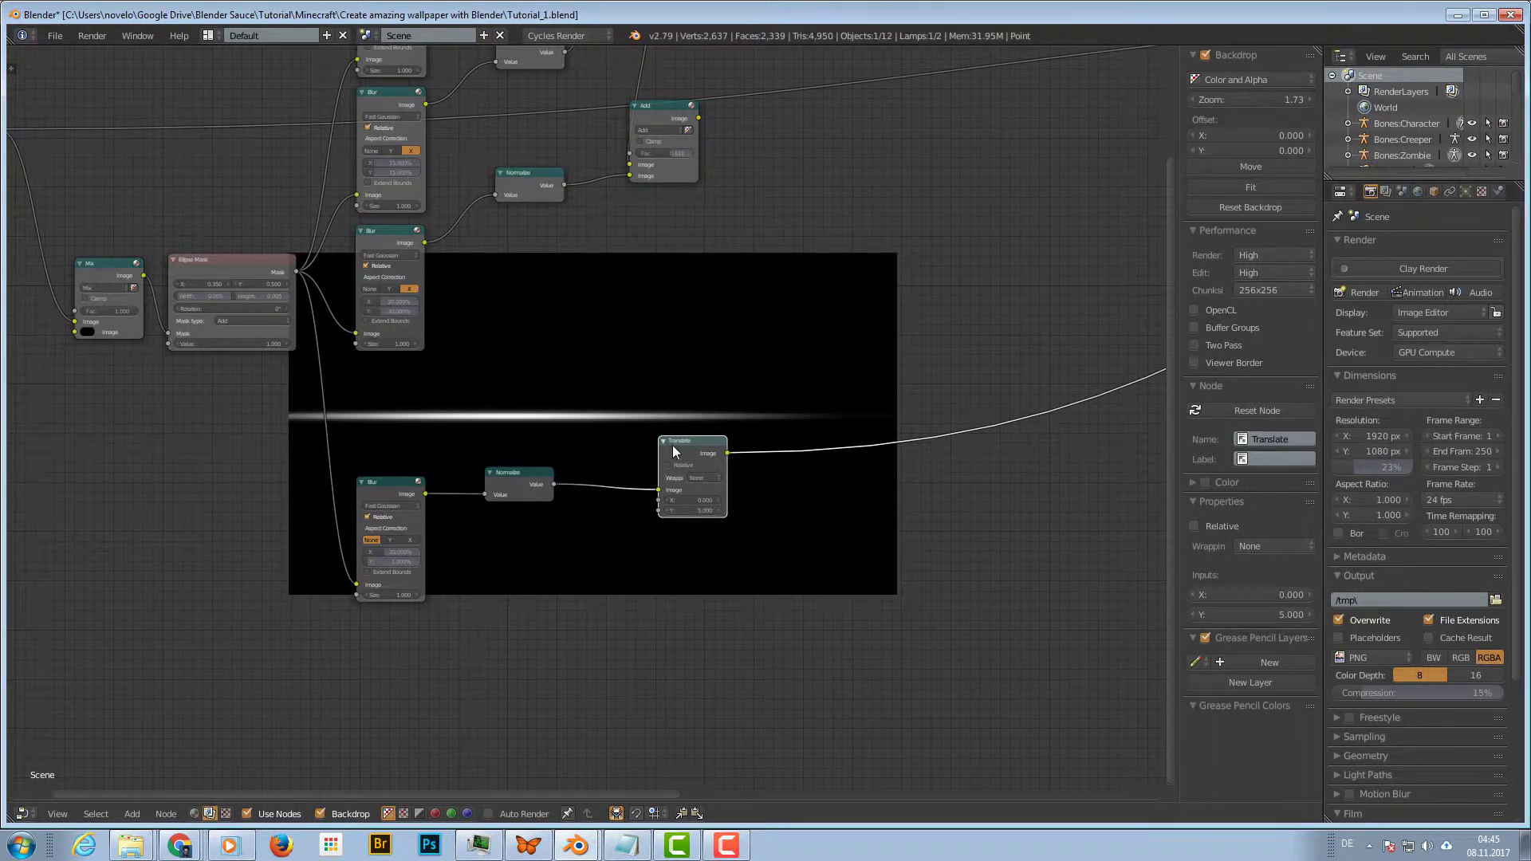
Duplicate the Translate node, place the copy directly beneath it, and connect the Normalize output to its image input
{"action": "key", "text": "shift+d"}
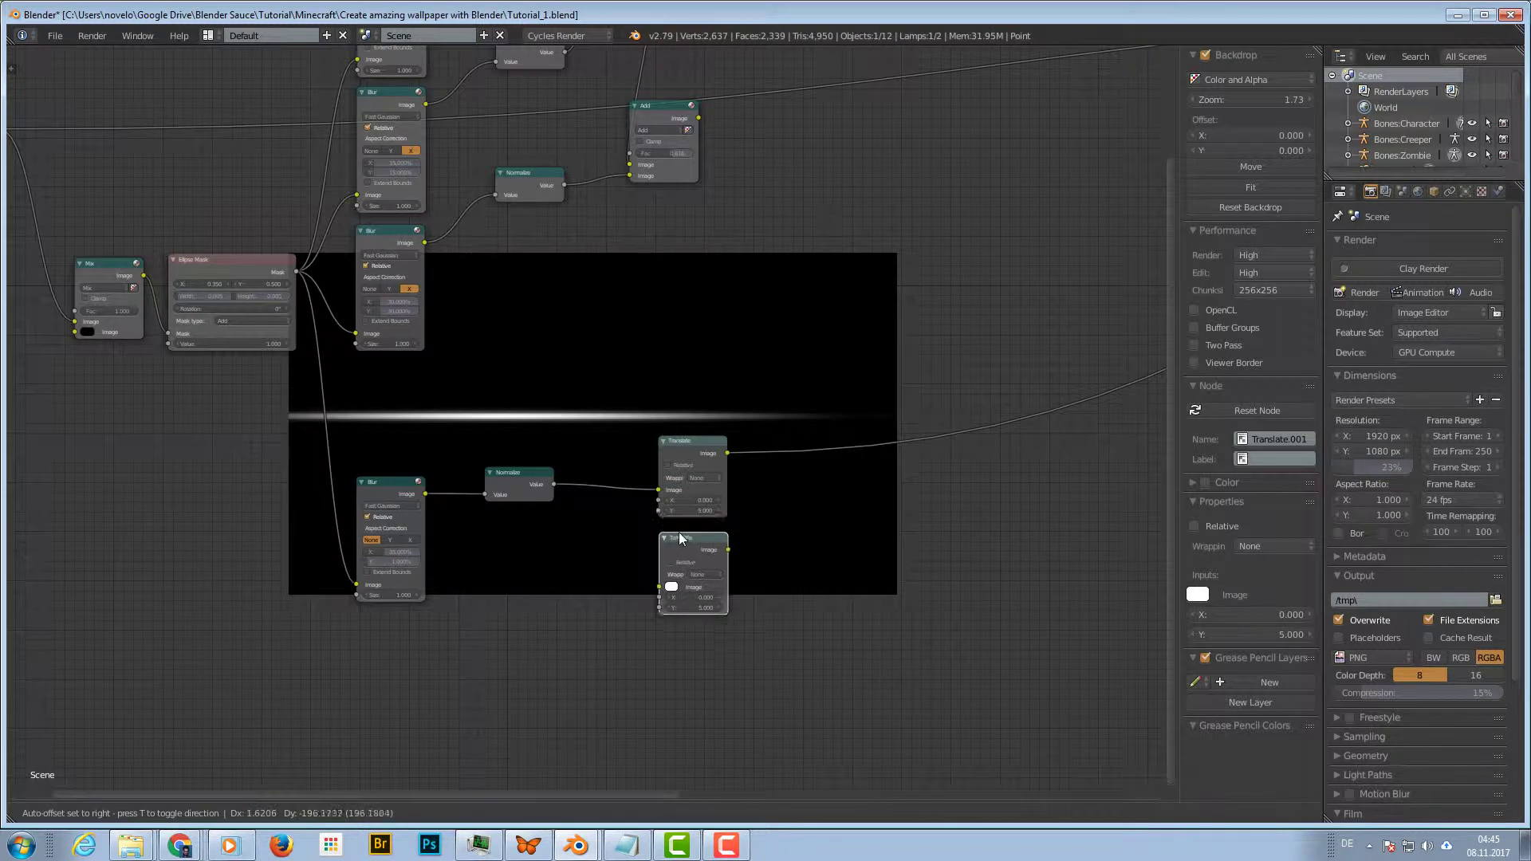
{"action": "left_click", "coordinate": [682, 527]}
{"action": "left_click_drag", "start_coordinate": [554, 484], "coordinate": [538, 517]}
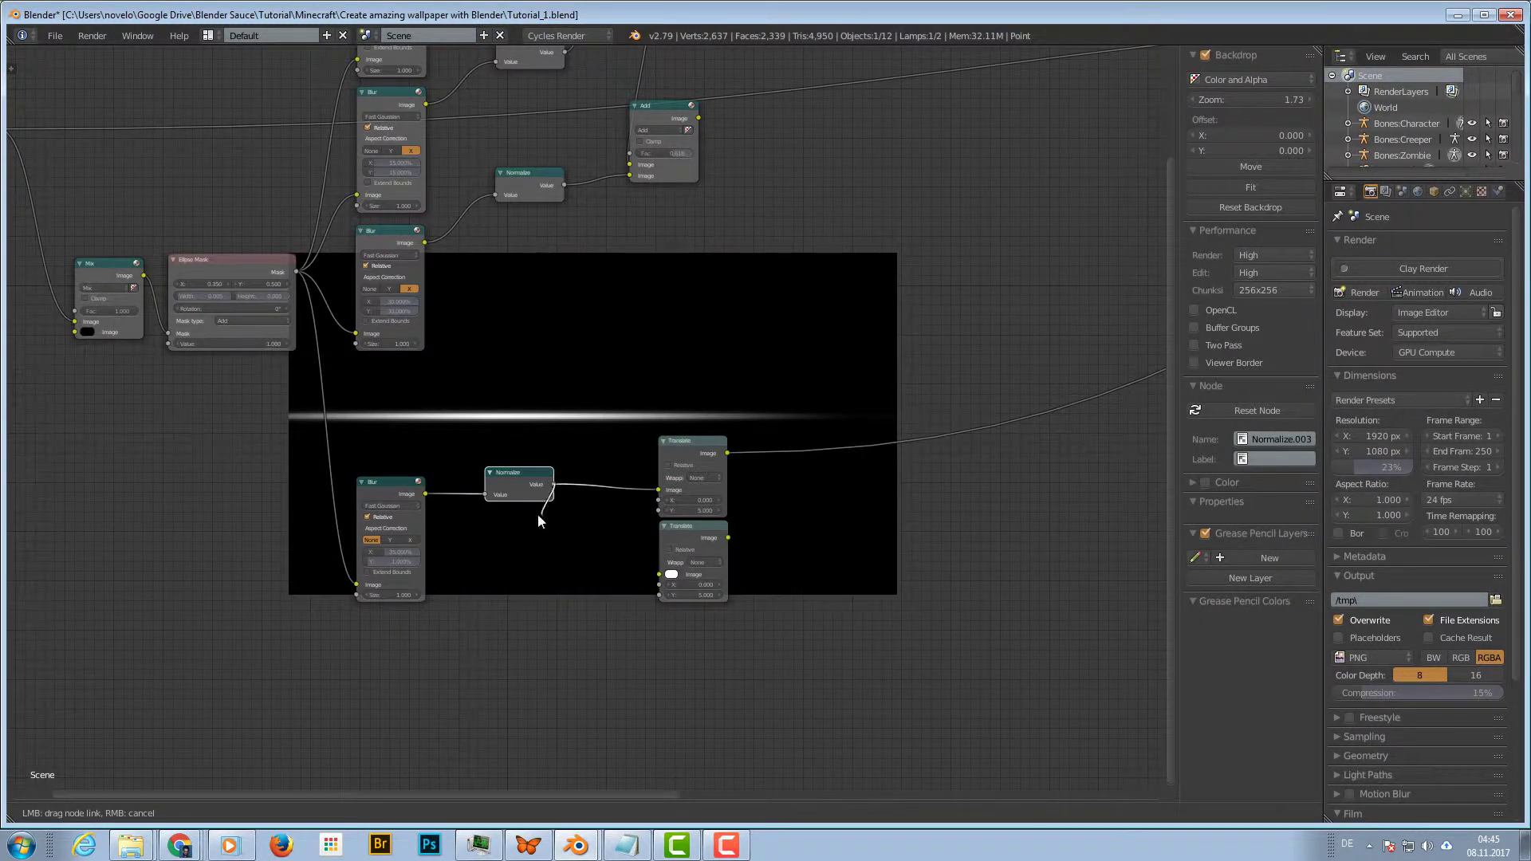
Set the lower Translate node's Y to -5 and show its result in the Viewer
{"action": "left_click_drag", "start_coordinate": [625, 563], "coordinate": [706, 599]}
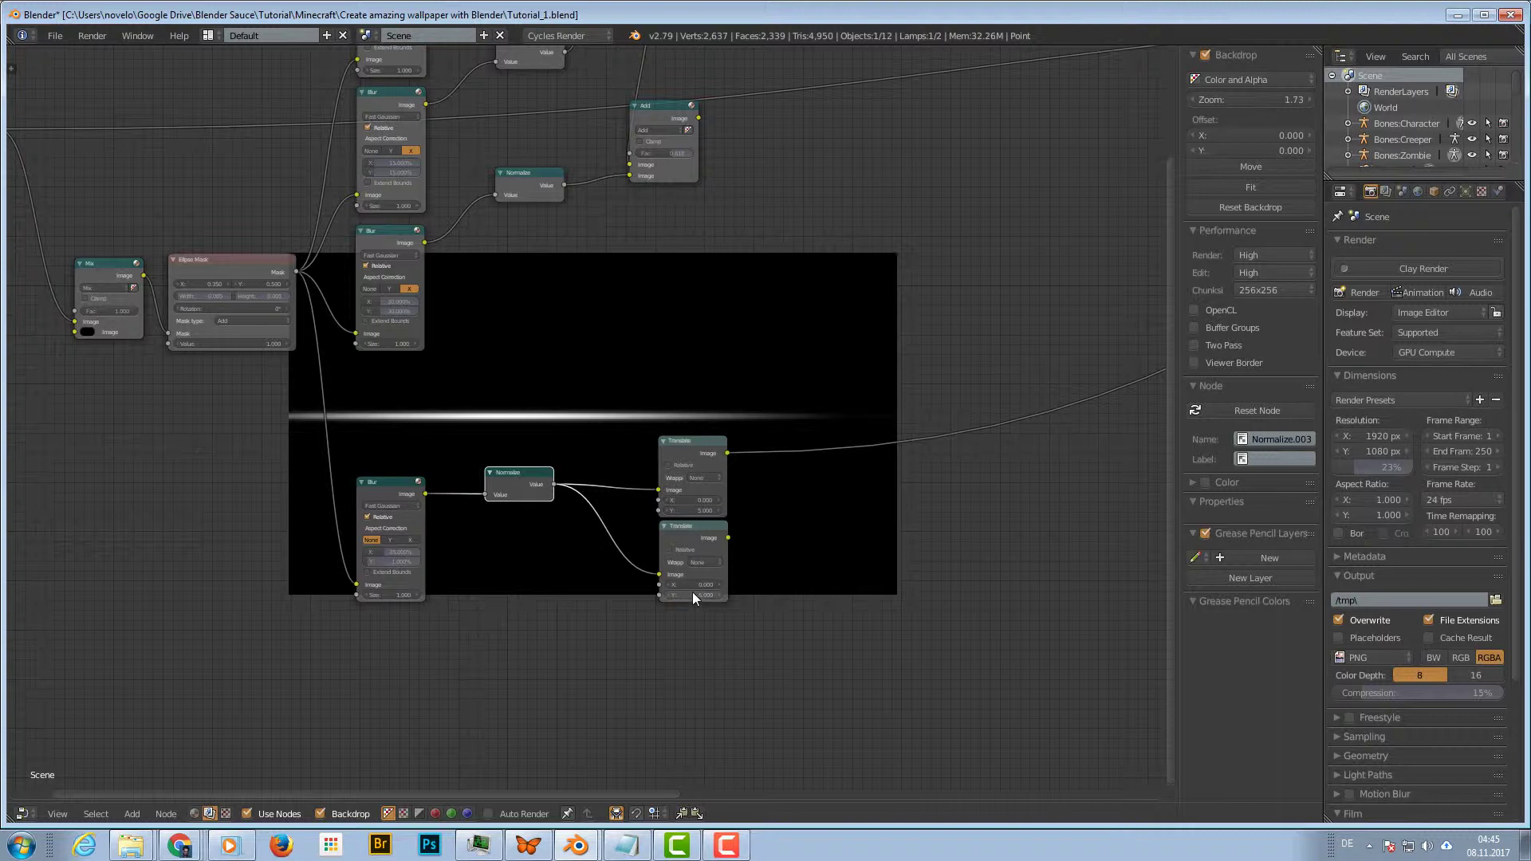
{"action": "left_click", "coordinate": [688, 445]}
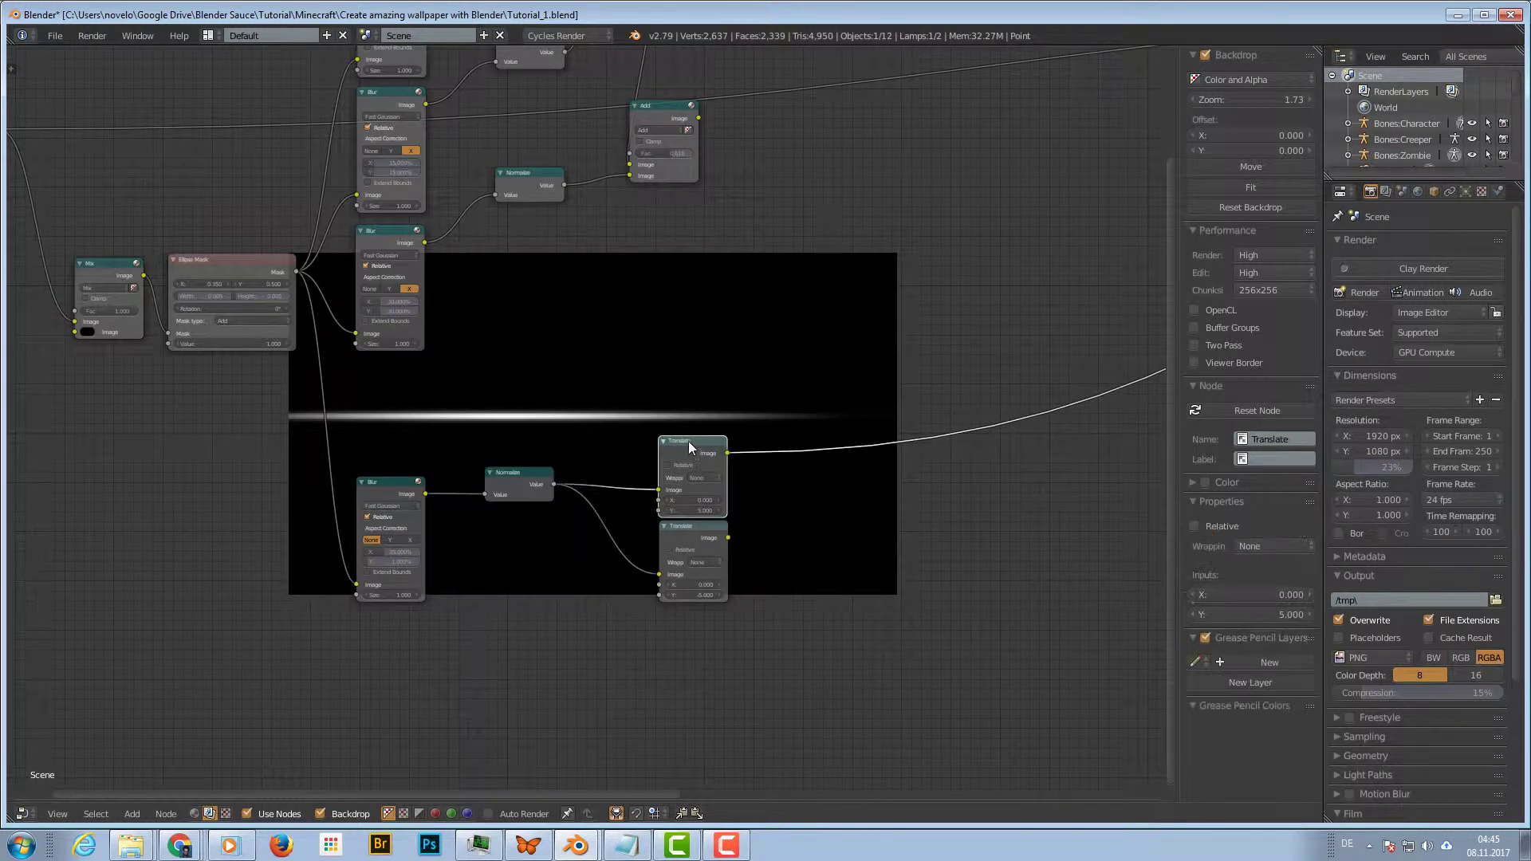
{"action": "left_click", "coordinate": [705, 524], "text": "ctrl+shift"}
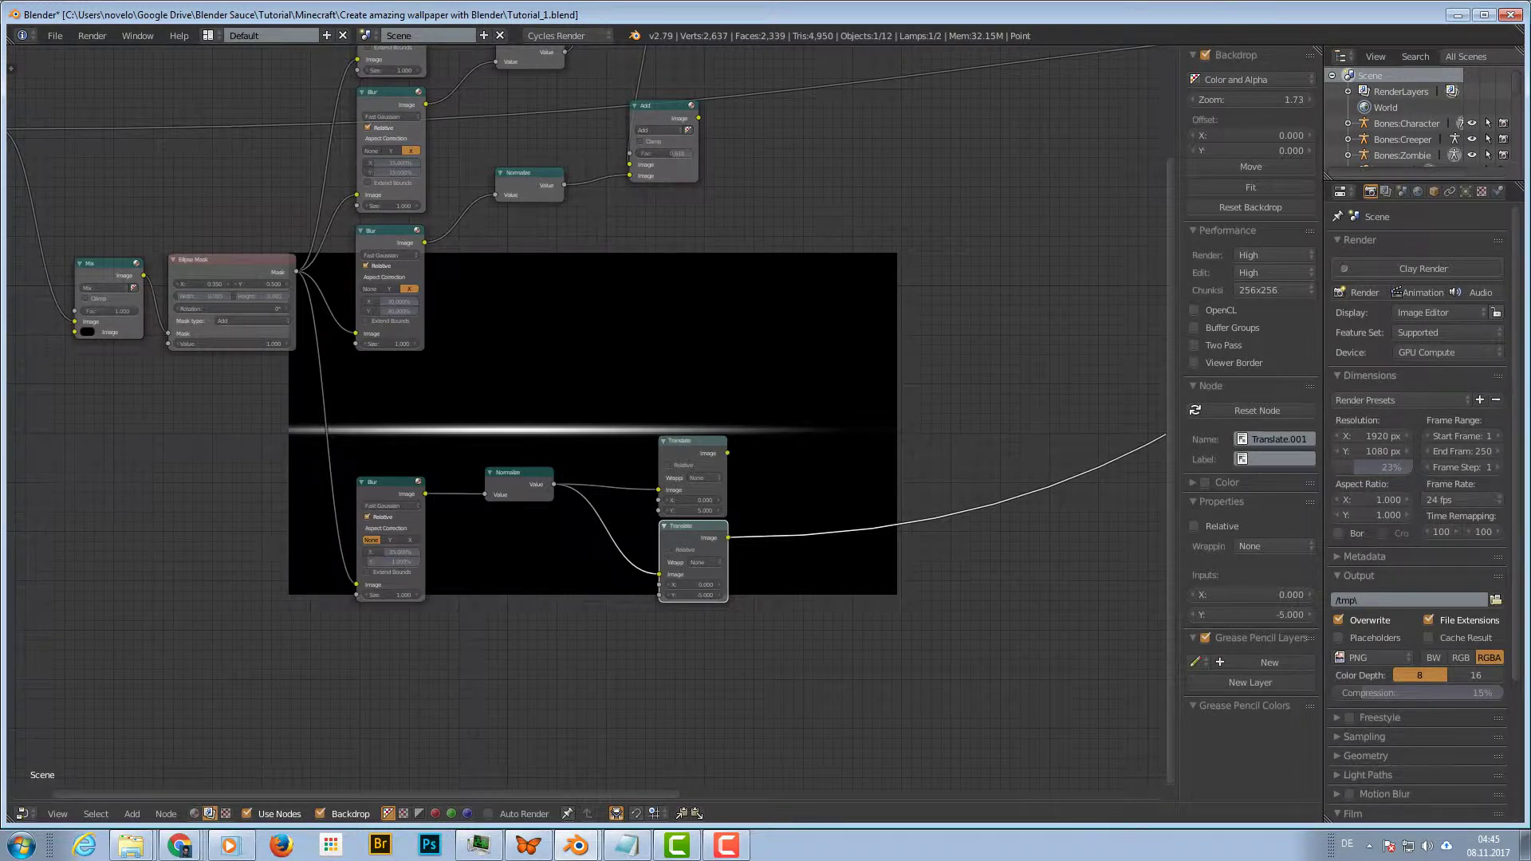
Insert a Mix node before the Viewer, feed both Translate outputs into it, and set its blend type to Add
{"action": "key", "text": "shift+a"}
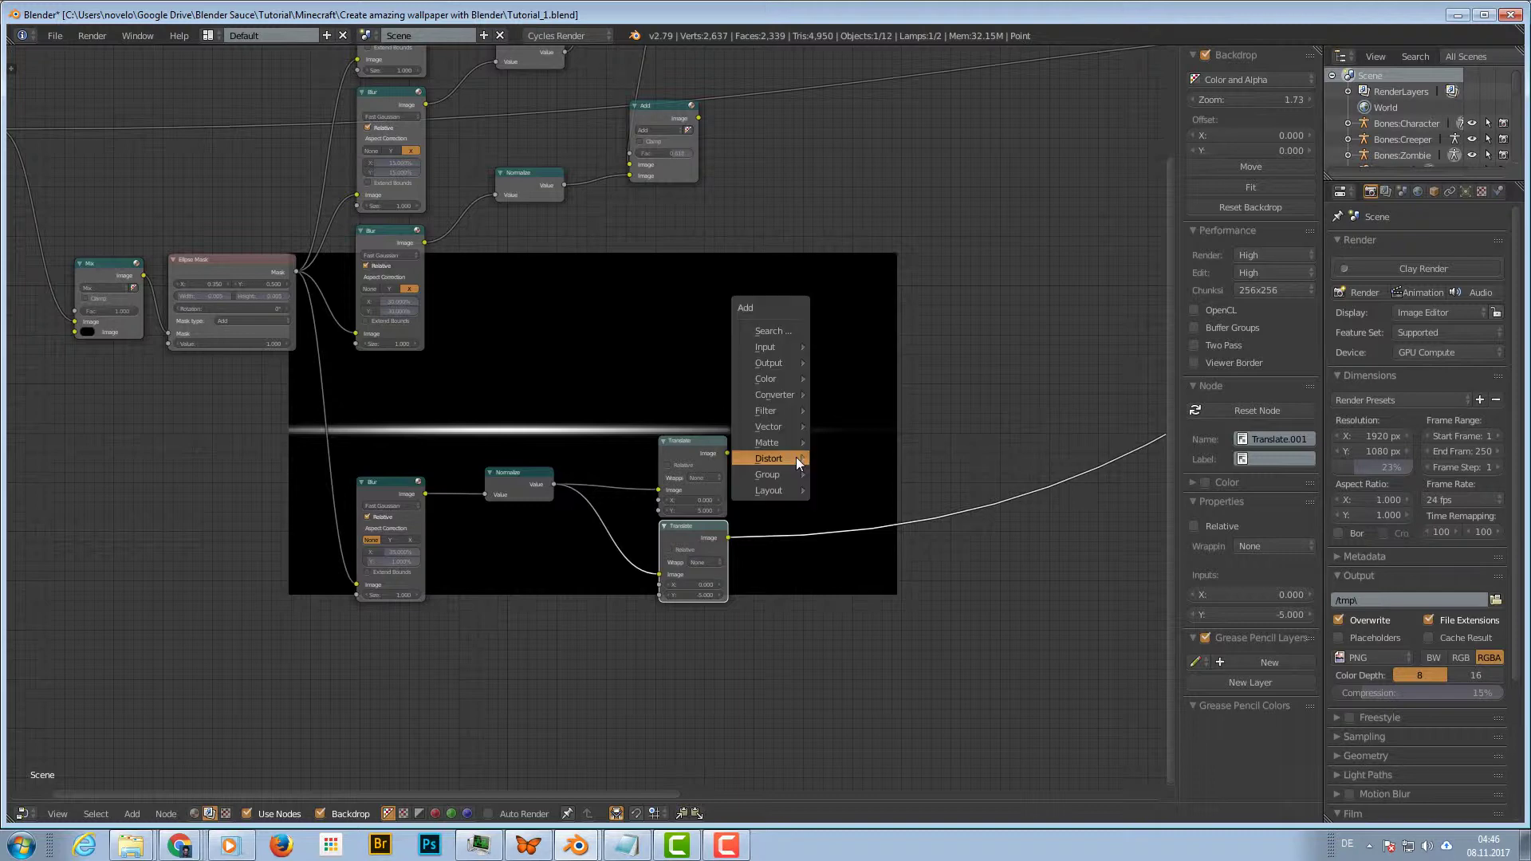
{"action": "mouse_move", "coordinate": [802, 380]}
{"action": "left_click", "coordinate": [890, 517]}
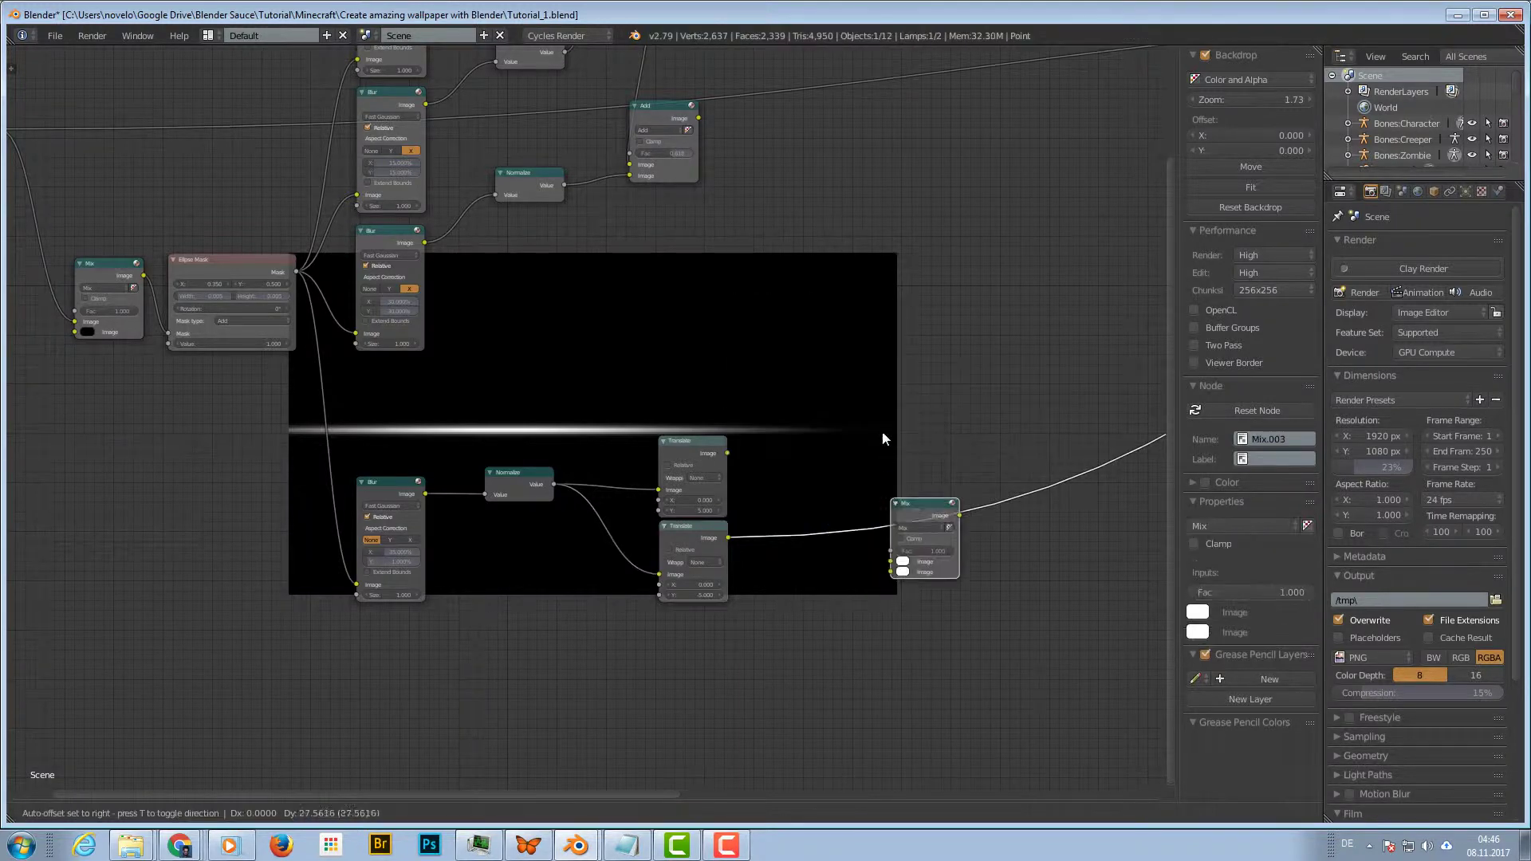
{"action": "left_click", "coordinate": [877, 448]}
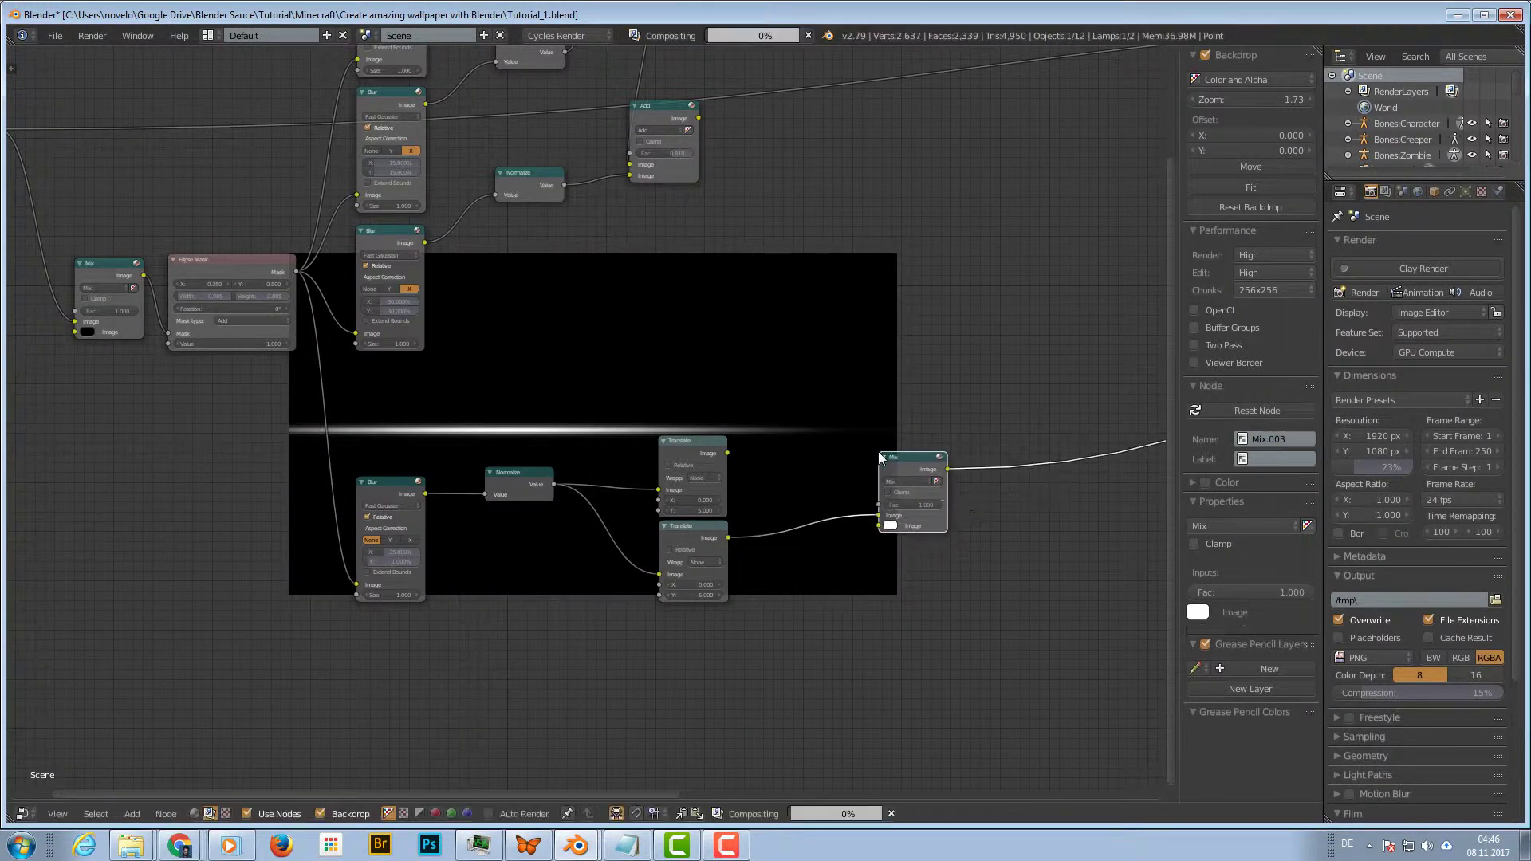
{"action": "left_click_drag", "start_coordinate": [726, 452], "coordinate": [877, 515]}
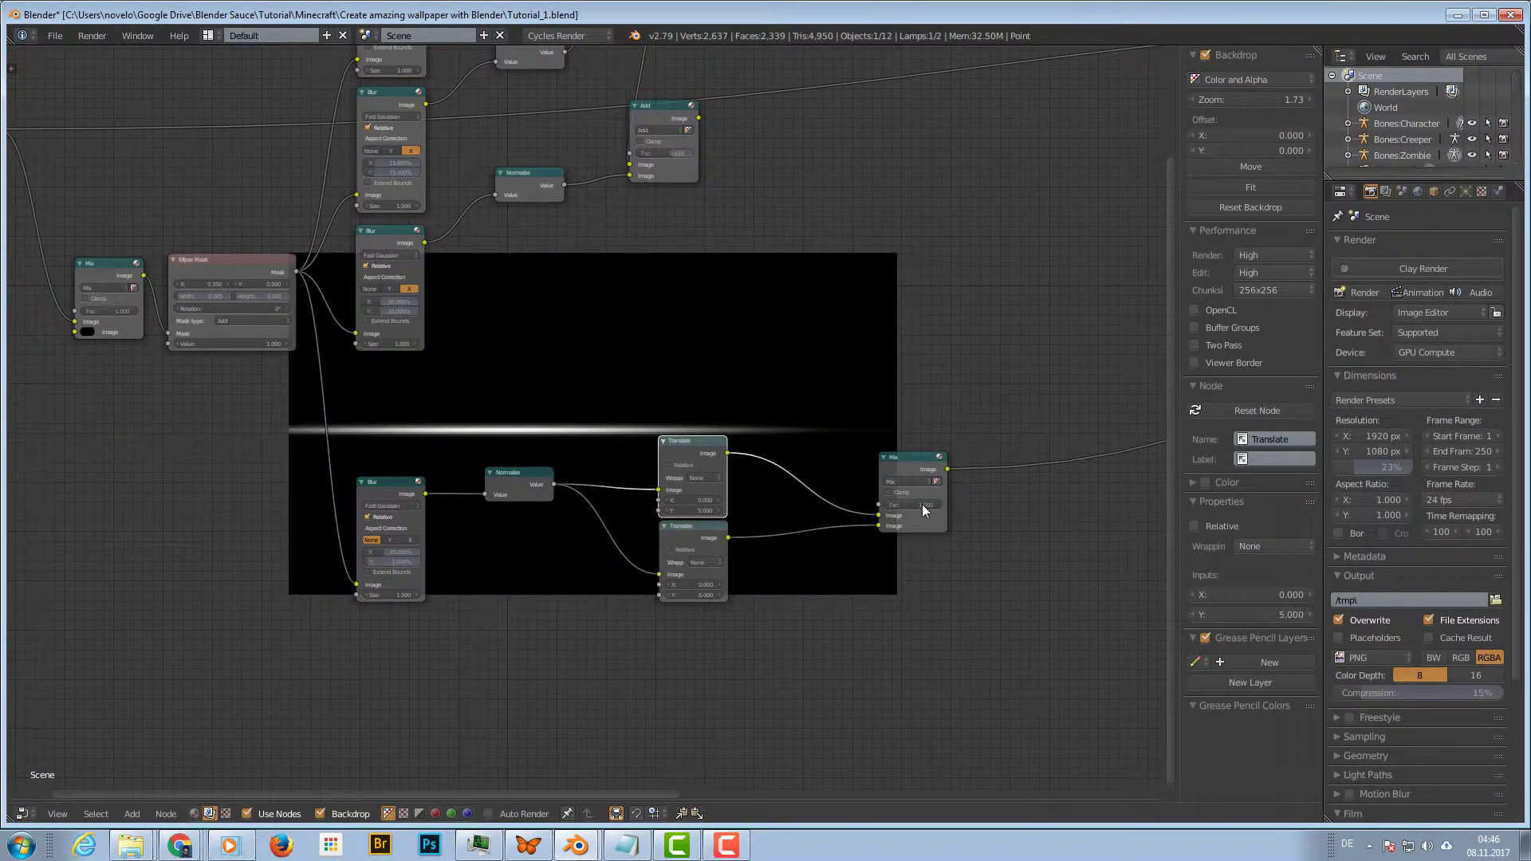
{"action": "left_click", "coordinate": [910, 480]}
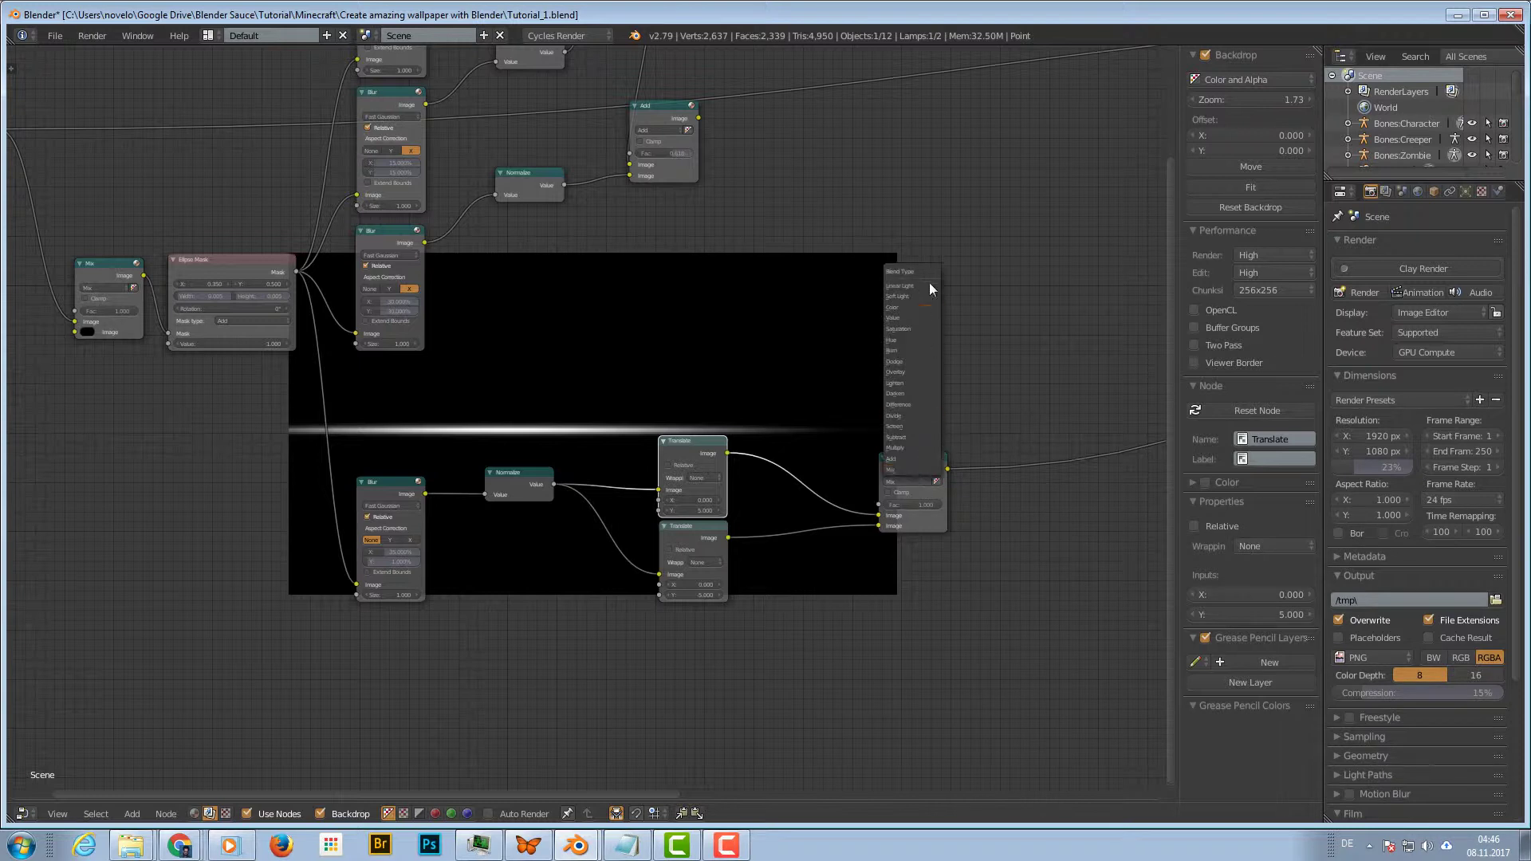
{"action": "left_click", "coordinate": [903, 456]}
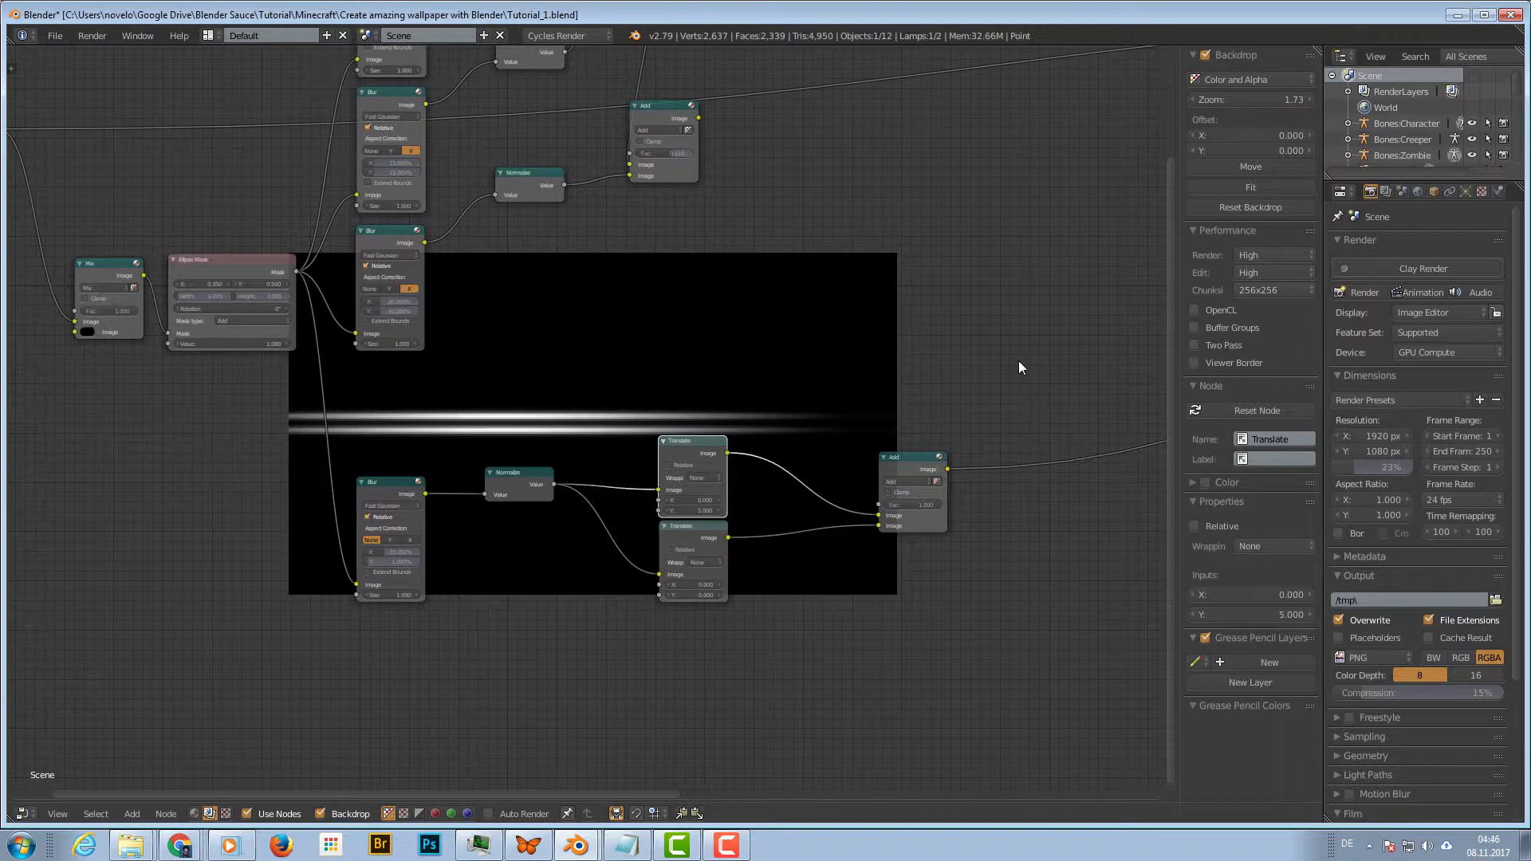
Move the whole streak group, from the lowest Blur to the new Add node, up close under the other Blur nodes
{"action": "middle_click_drag", "start_coordinate": [1019, 359], "coordinate": [853, 333]}
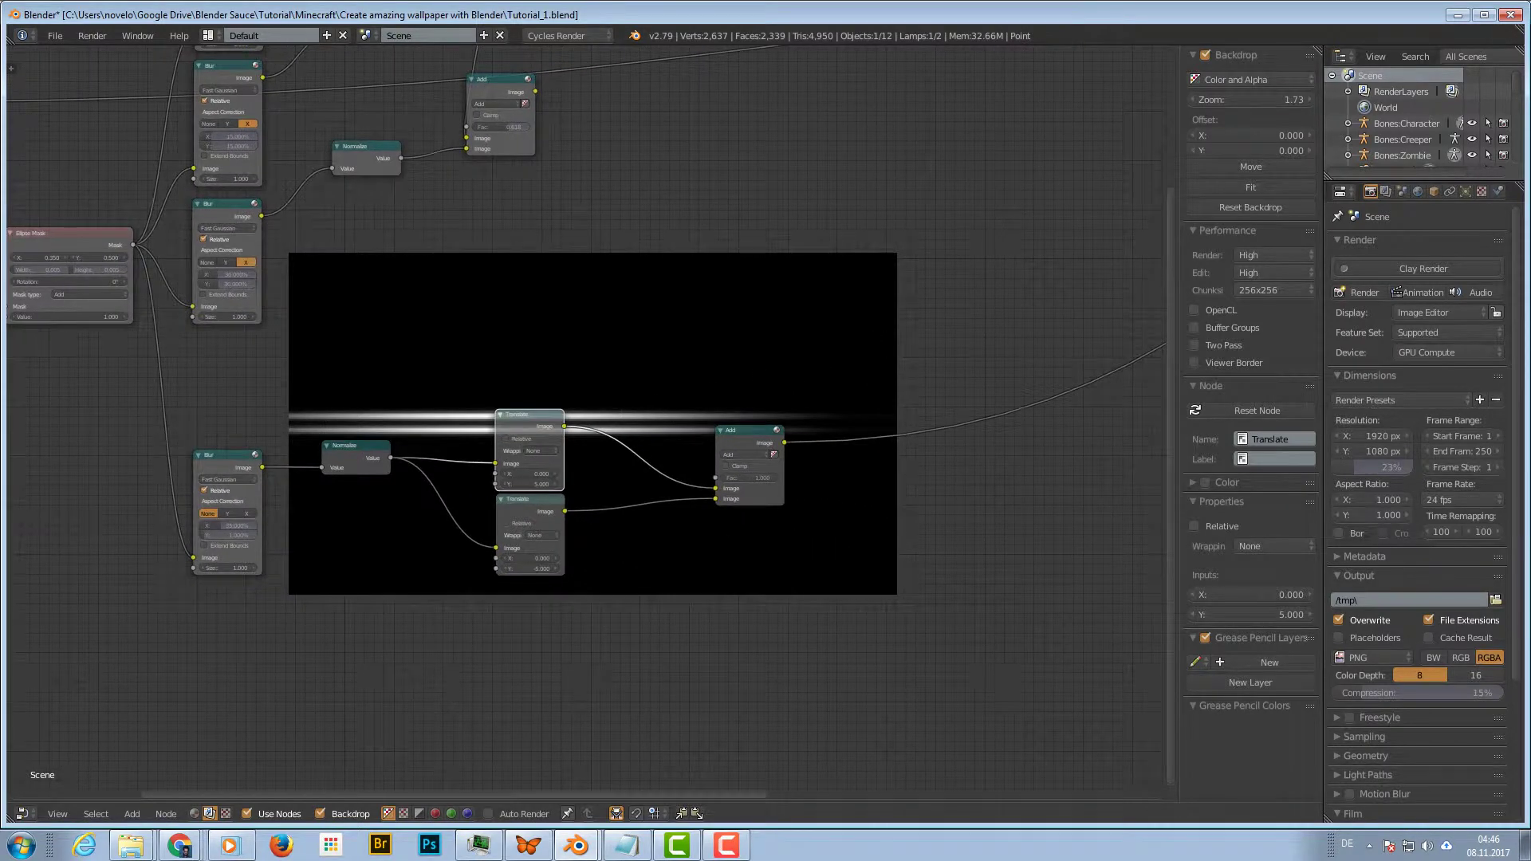
{"action": "scroll", "coordinate": [581, 422], "scroll_direction": "down", "scroll_amount": 1}
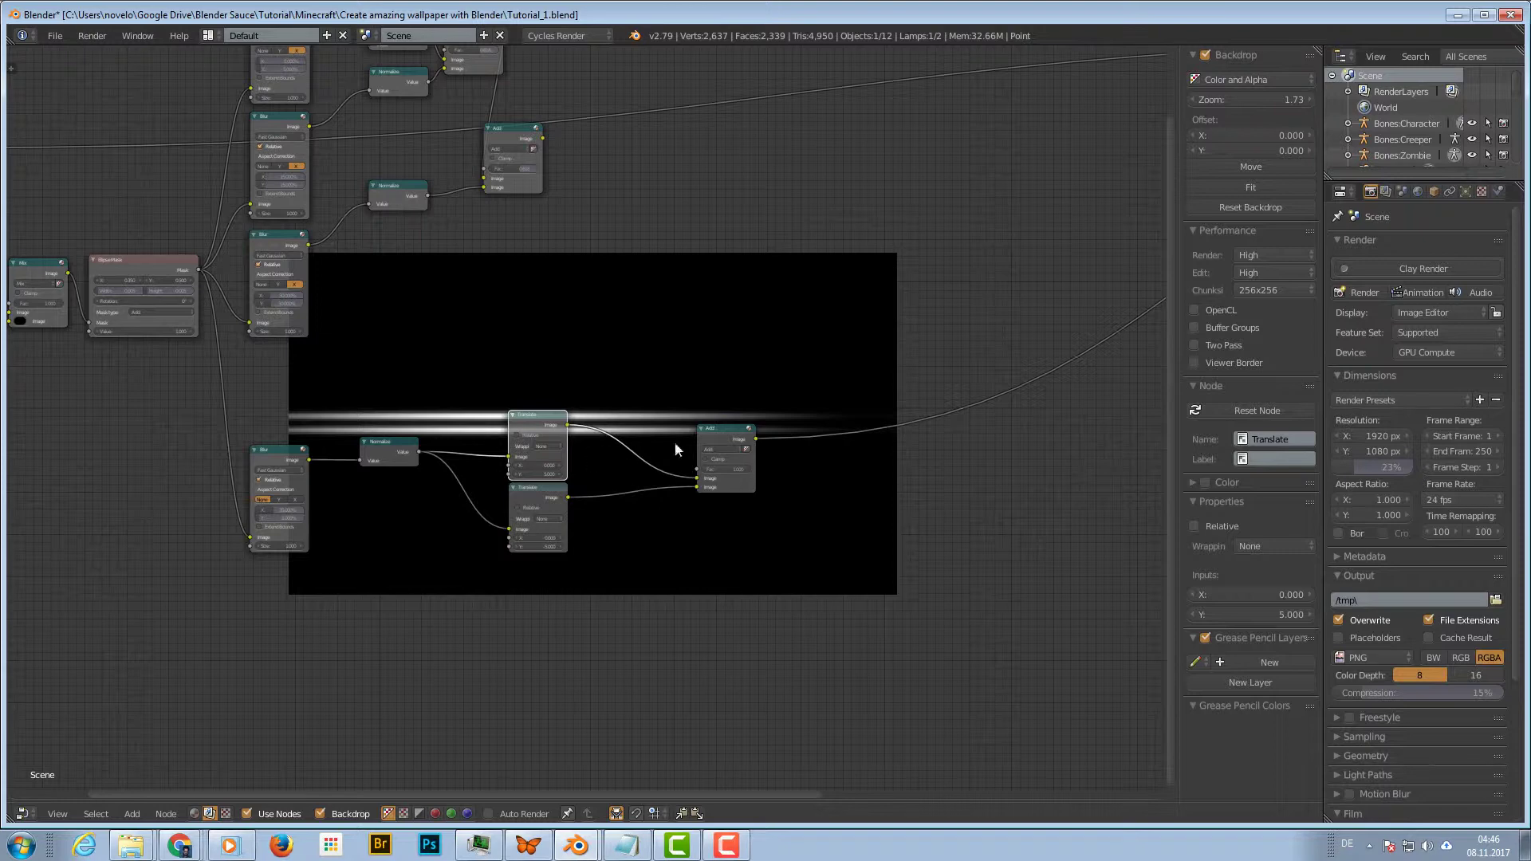
{"action": "middle_click_drag", "start_coordinate": [717, 419], "coordinate": [754, 335]}
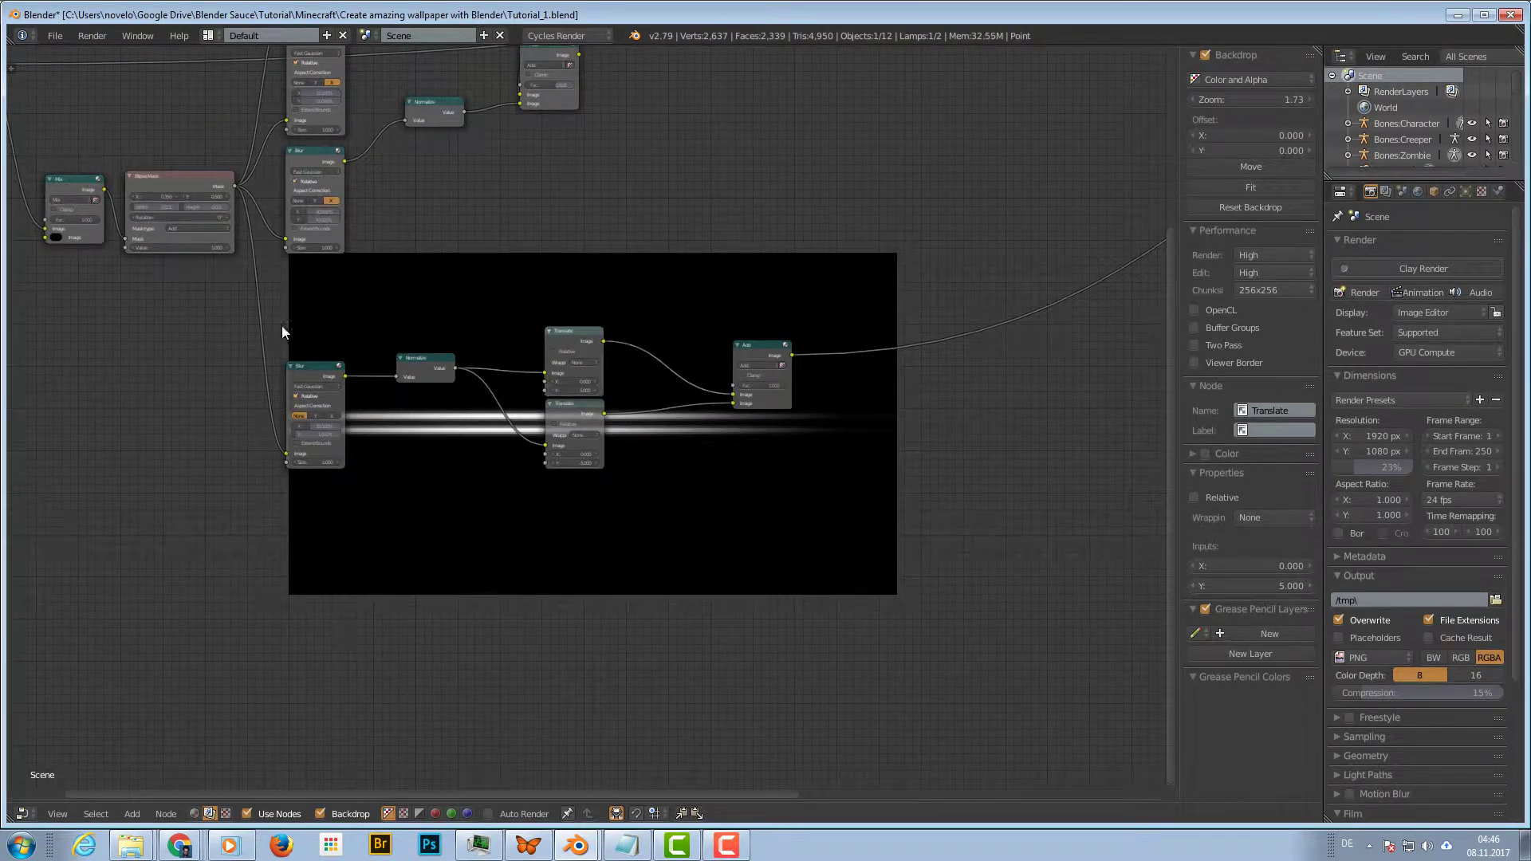
{"action": "mouse_move", "coordinate": [247, 306]}
{"action": "left_mouse_down"}
{"action": "mouse_move", "coordinate": [359, 375]}
{"action": "mouse_move", "coordinate": [837, 491]}
{"action": "left_mouse_up"}
{"action": "key", "text": "g"}
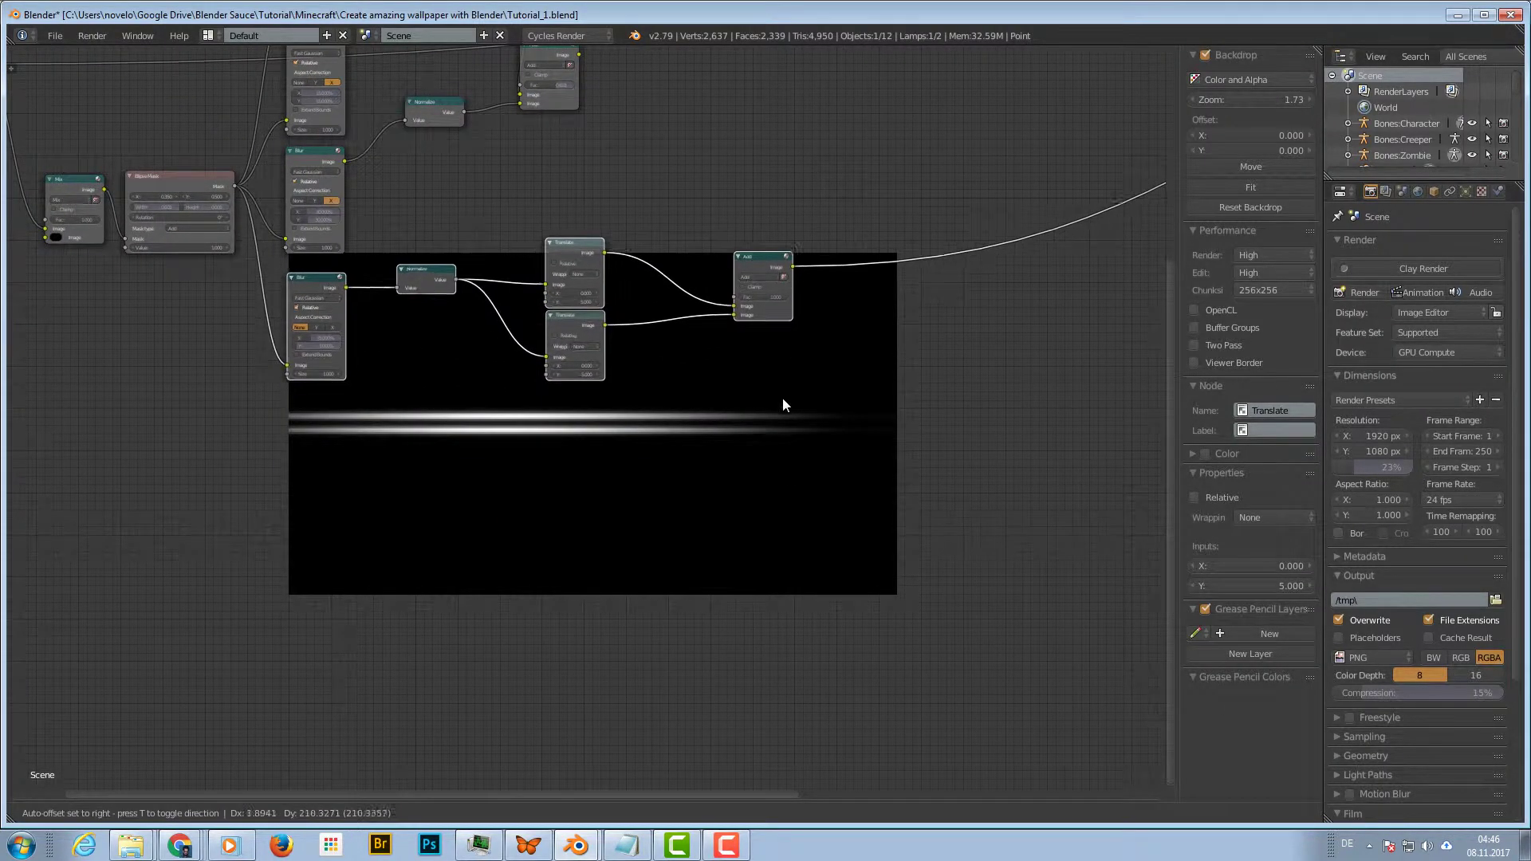
{"action": "left_click", "coordinate": [782, 395]}
Add a Glare node and place it beneath the lowest Blur node
{"action": "middle_click_drag", "start_coordinate": [645, 502], "coordinate": [677, 369]}
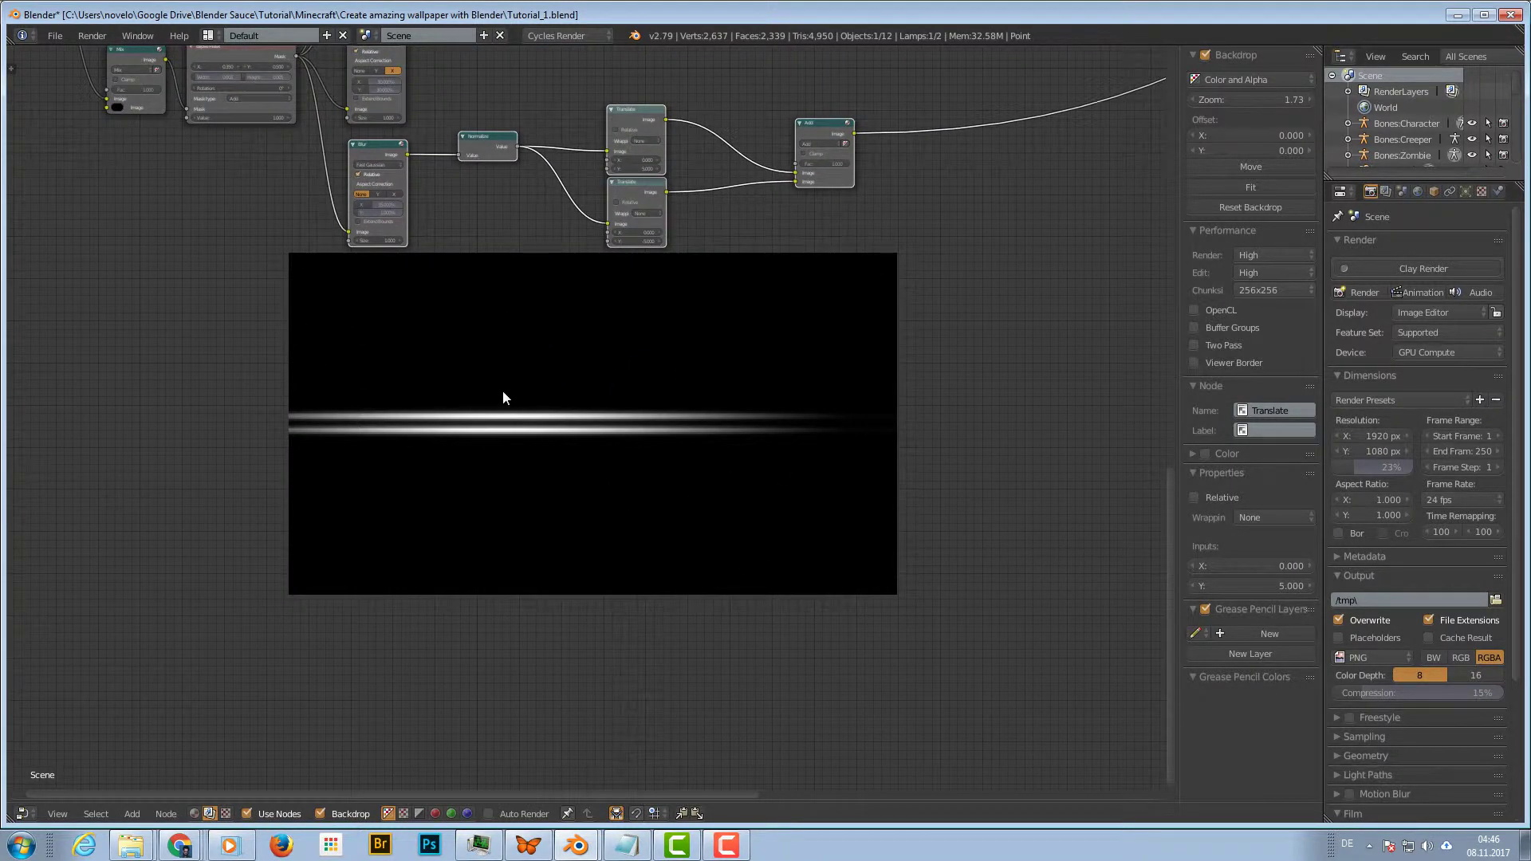
{"action": "scroll", "coordinate": [513, 379], "scroll_direction": "down", "scroll_amount": 2}
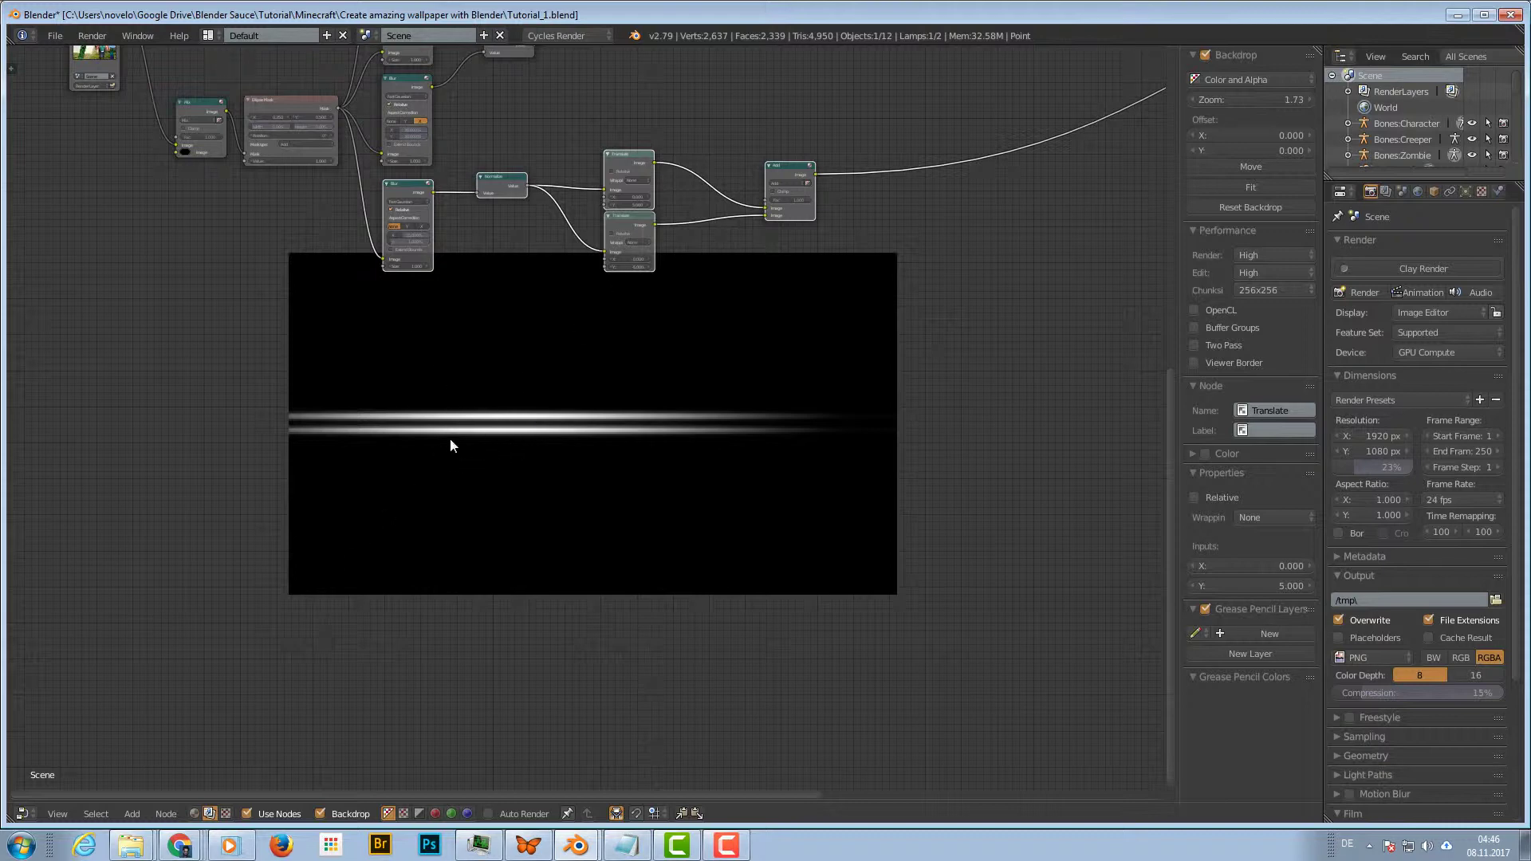
{"action": "middle_click_drag", "start_coordinate": [505, 335], "coordinate": [541, 395]}
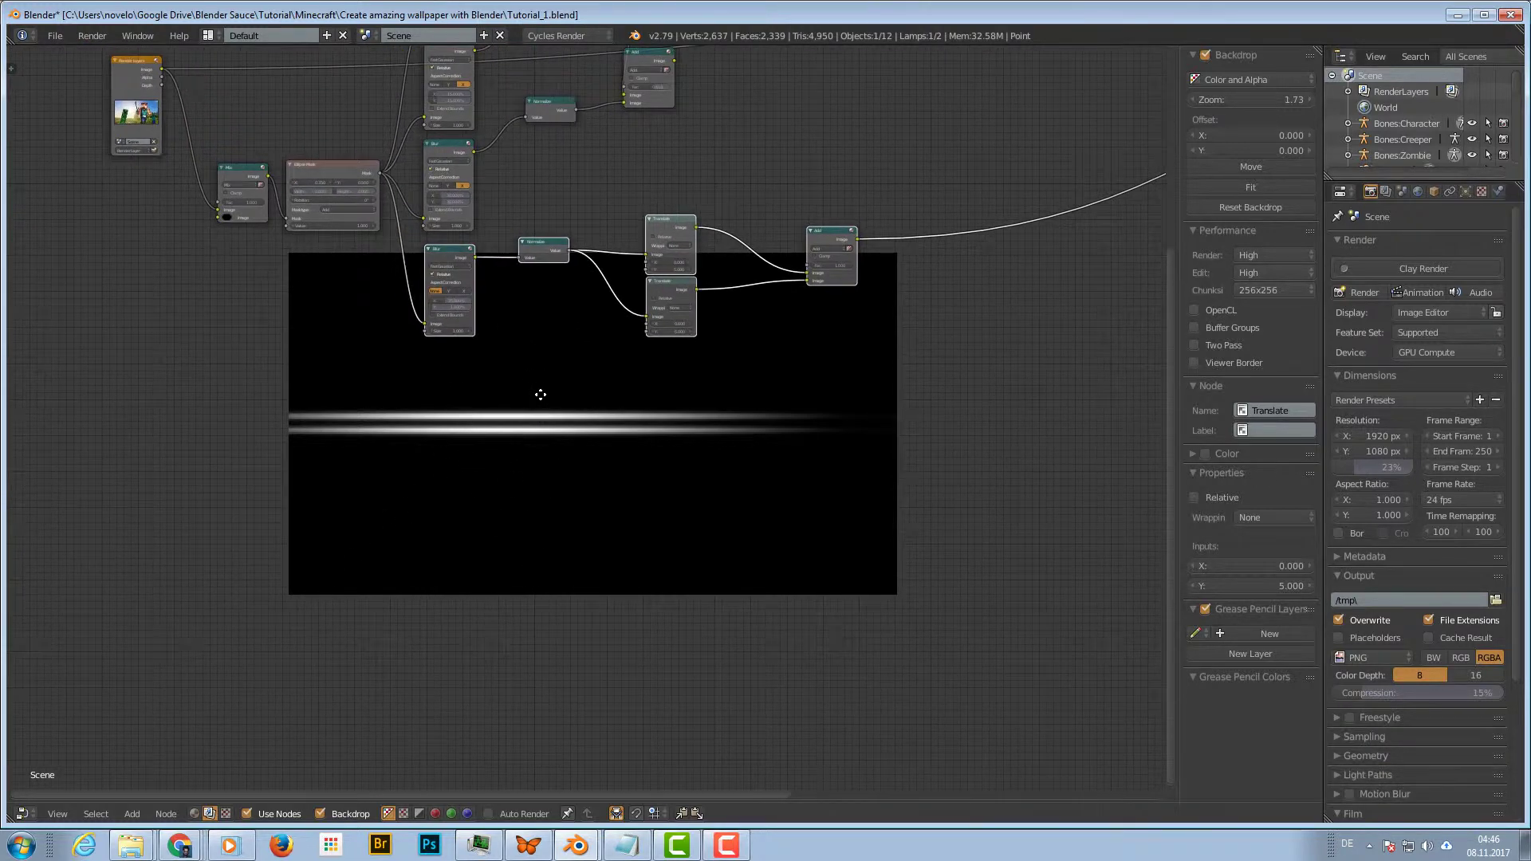
{"action": "key", "text": "shift+a"}
{"action": "mouse_move", "coordinate": [456, 427]}
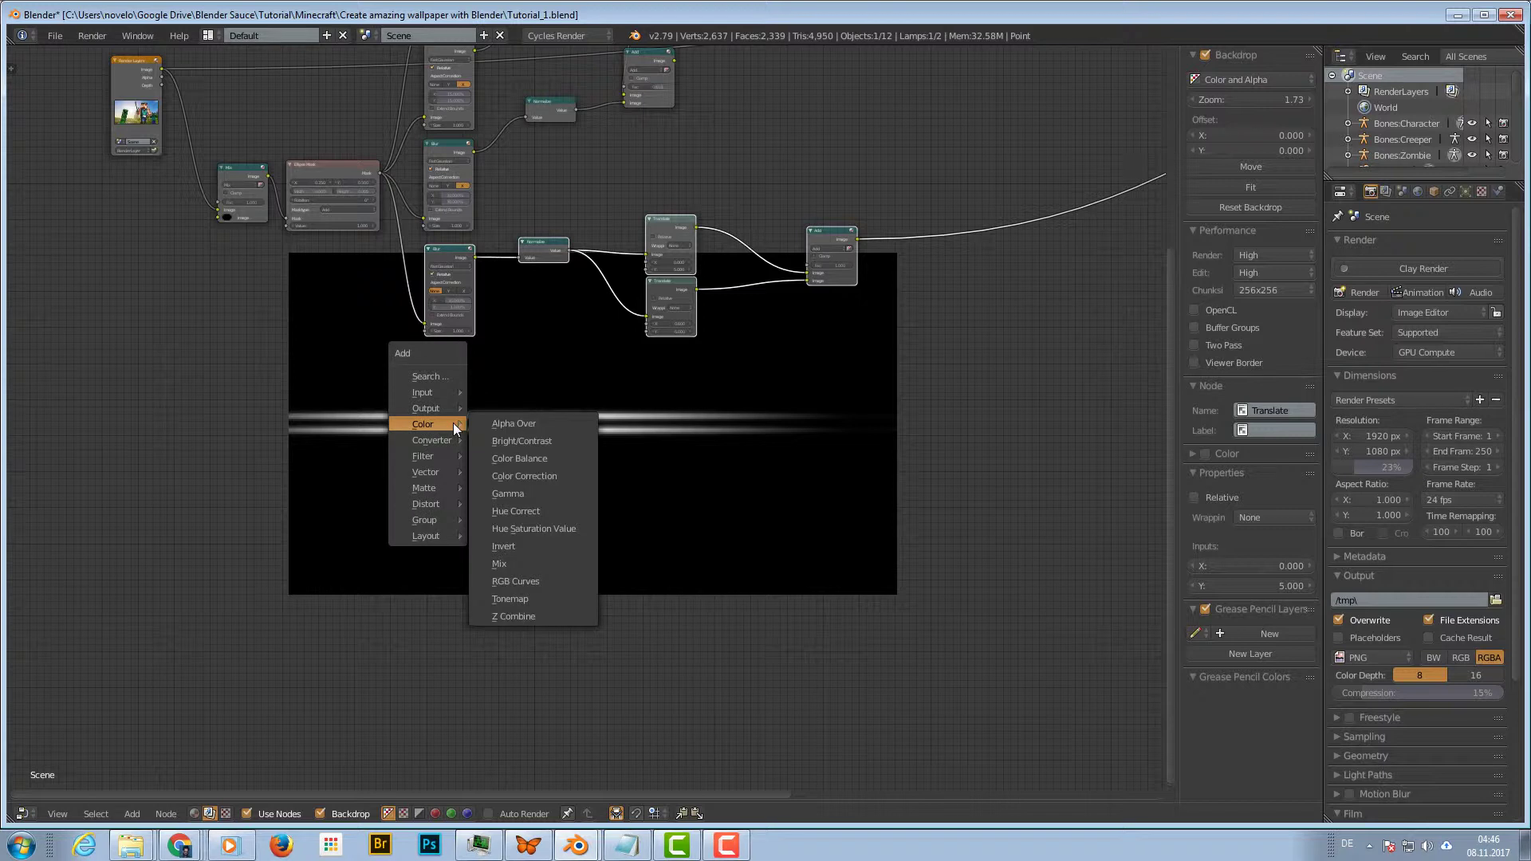
{"action": "mouse_move", "coordinate": [442, 457]}
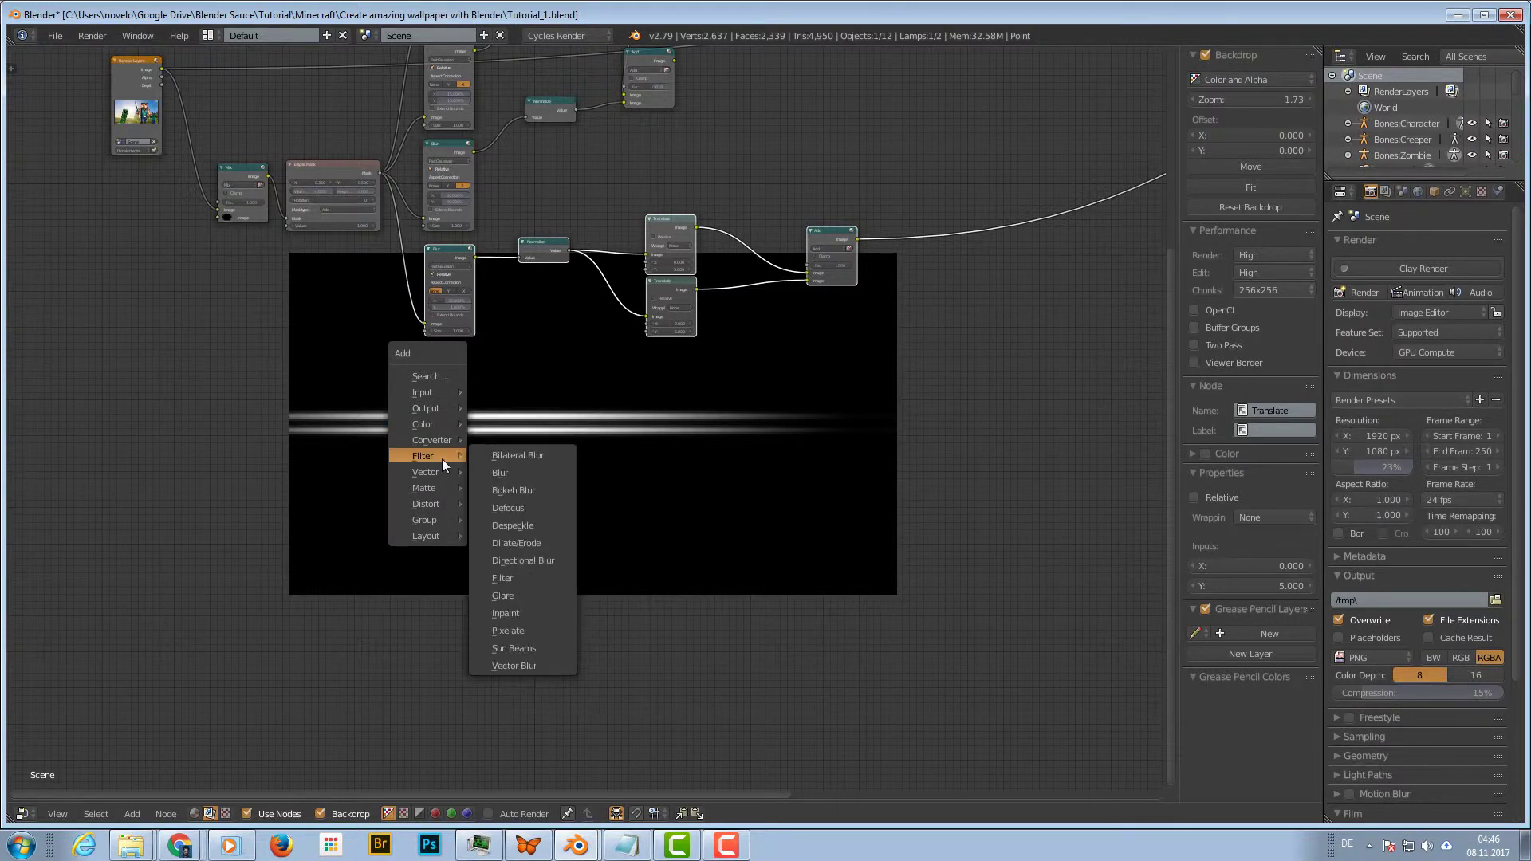
{"action": "left_click", "coordinate": [540, 592]}
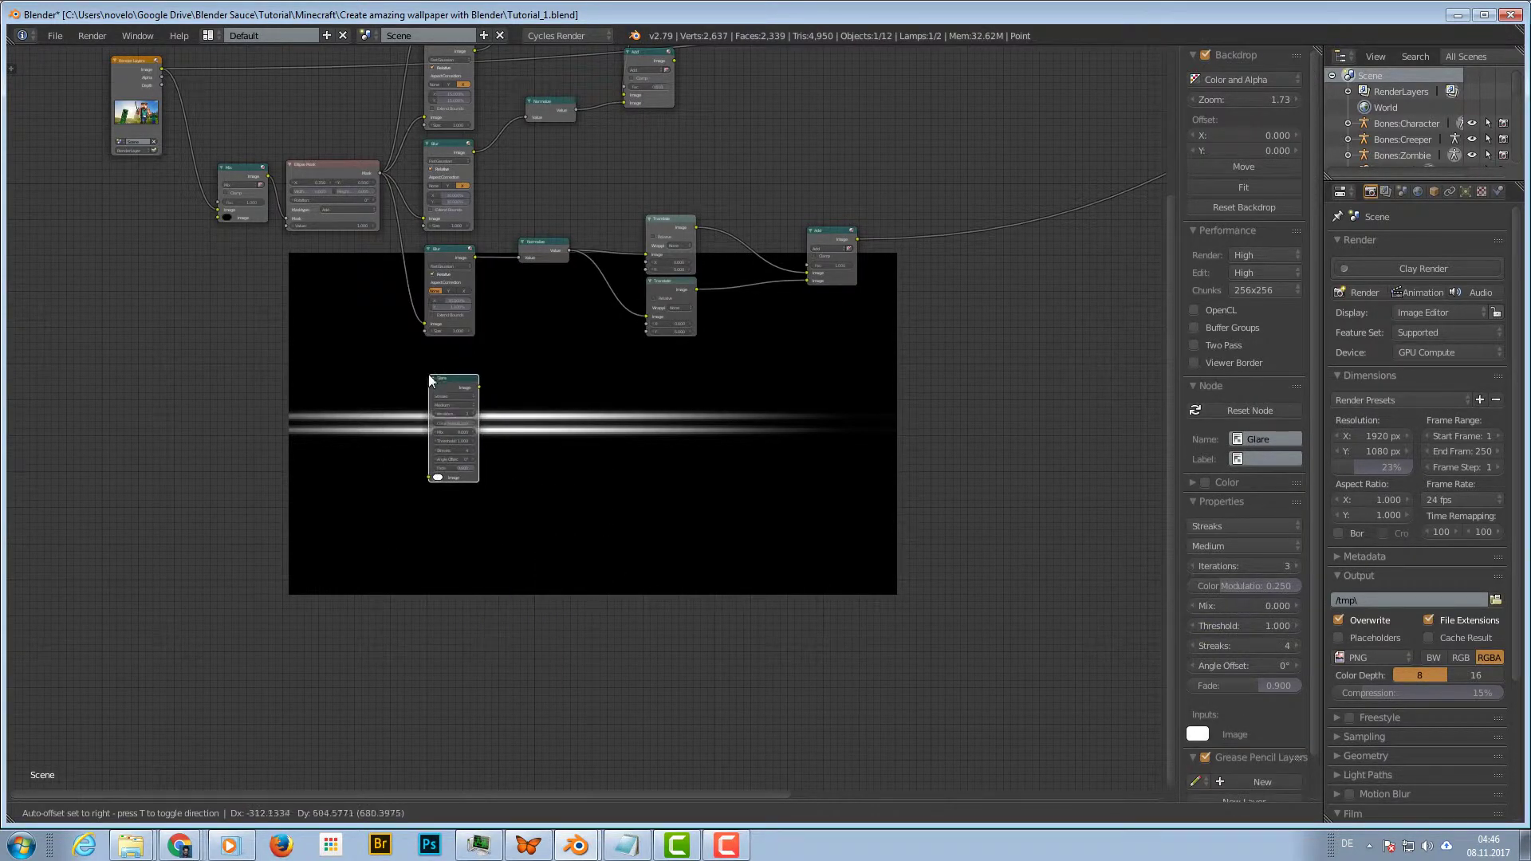
{"action": "left_click", "coordinate": [428, 375]}
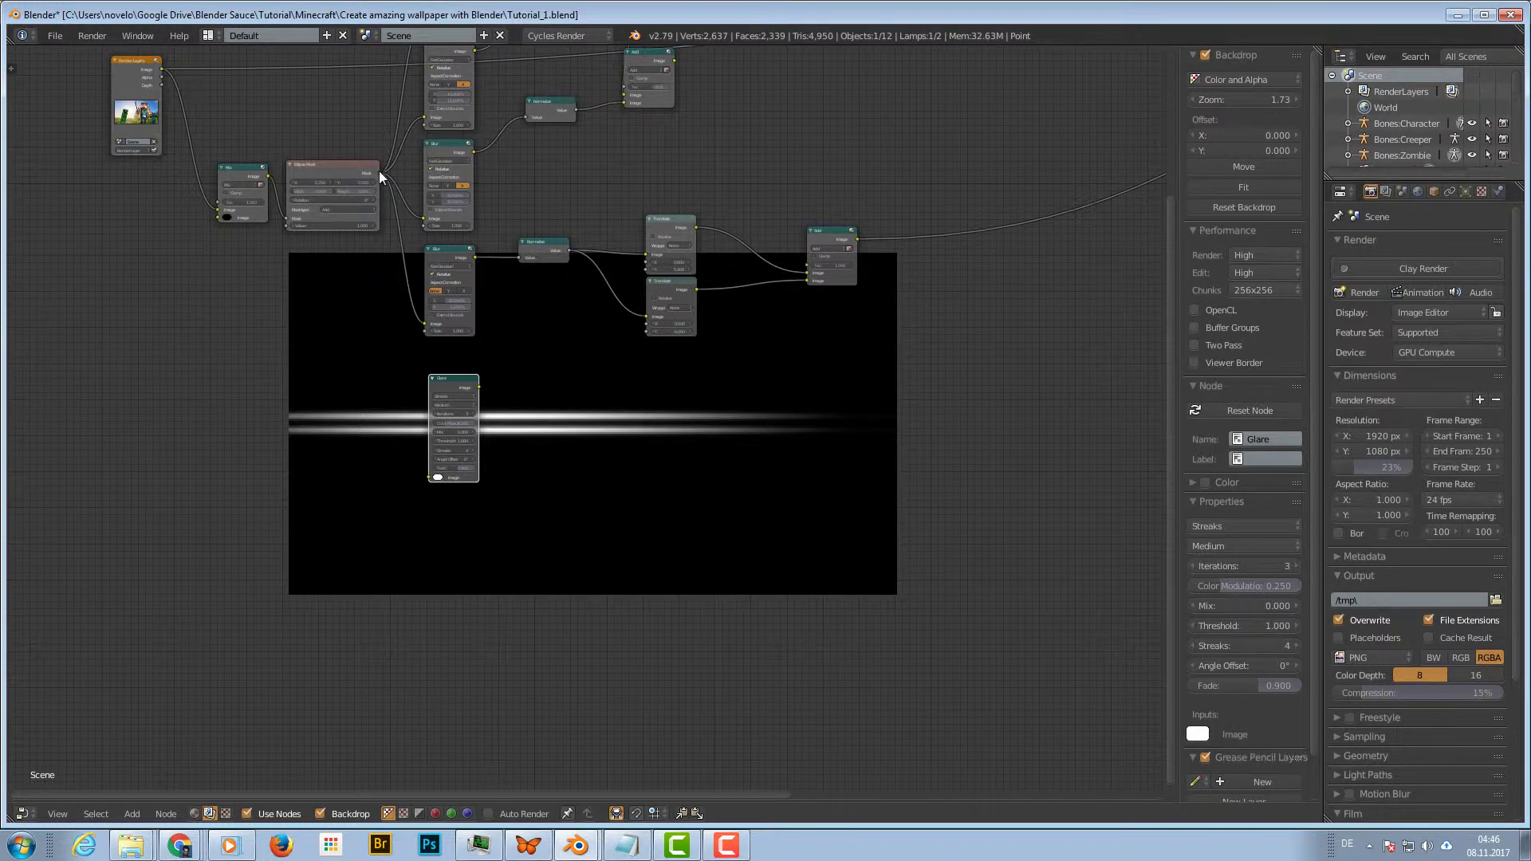
Feed the Ellipse Mask output into the Glare node's Image input and set the Glare quality to Low
{"action": "left_click_drag", "start_coordinate": [379, 172], "coordinate": [428, 476]}
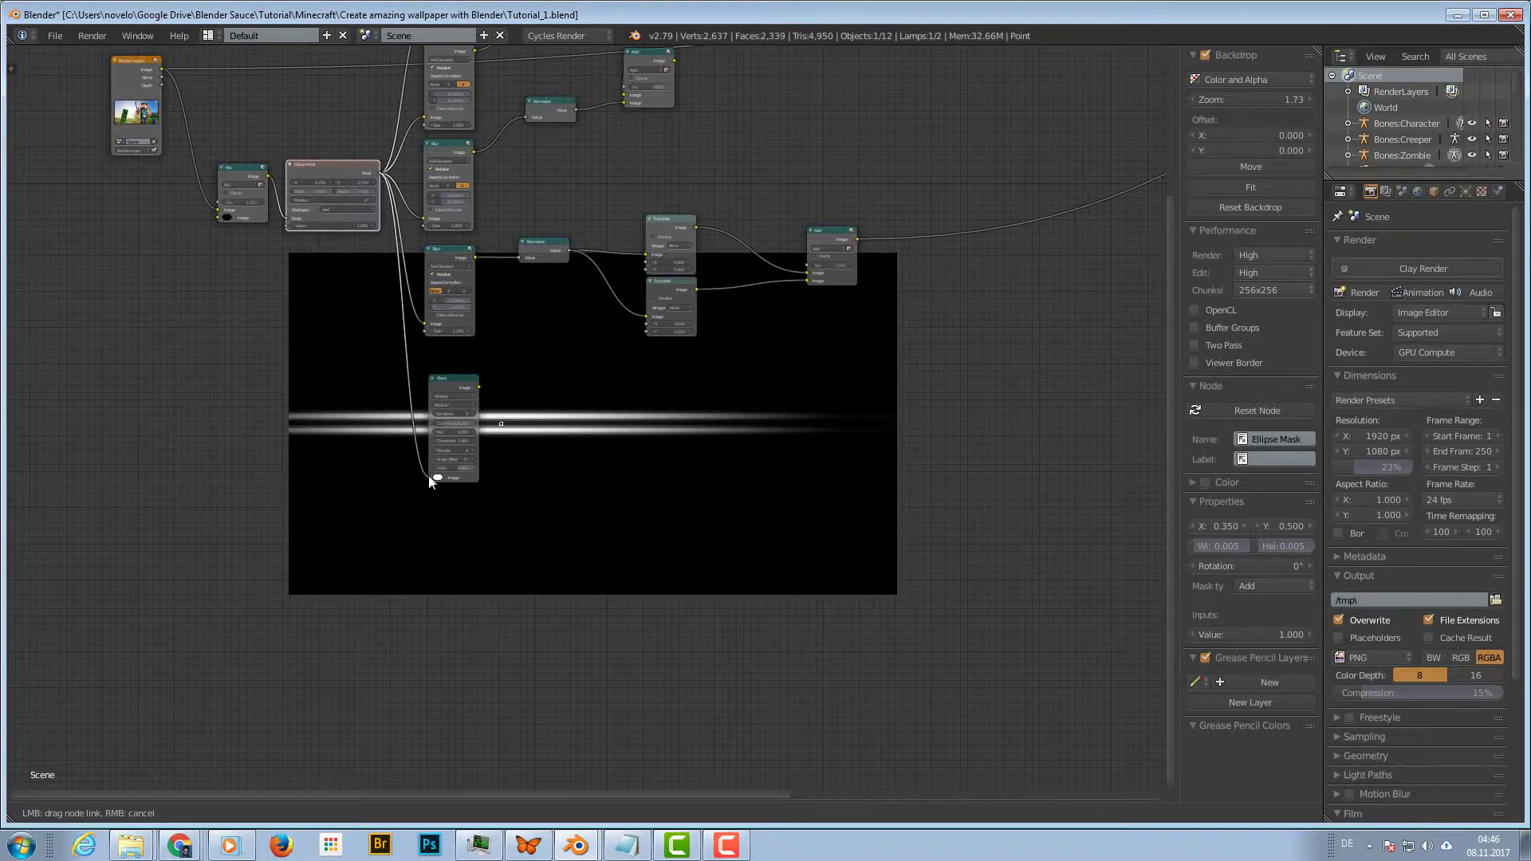
{"action": "scroll", "coordinate": [475, 422], "scroll_direction": "up", "scroll_amount": 2}
{"action": "scroll", "coordinate": [475, 423], "scroll_direction": "up", "scroll_amount": 4}
{"action": "middle_click_drag", "start_coordinate": [398, 367], "coordinate": [555, 340]}
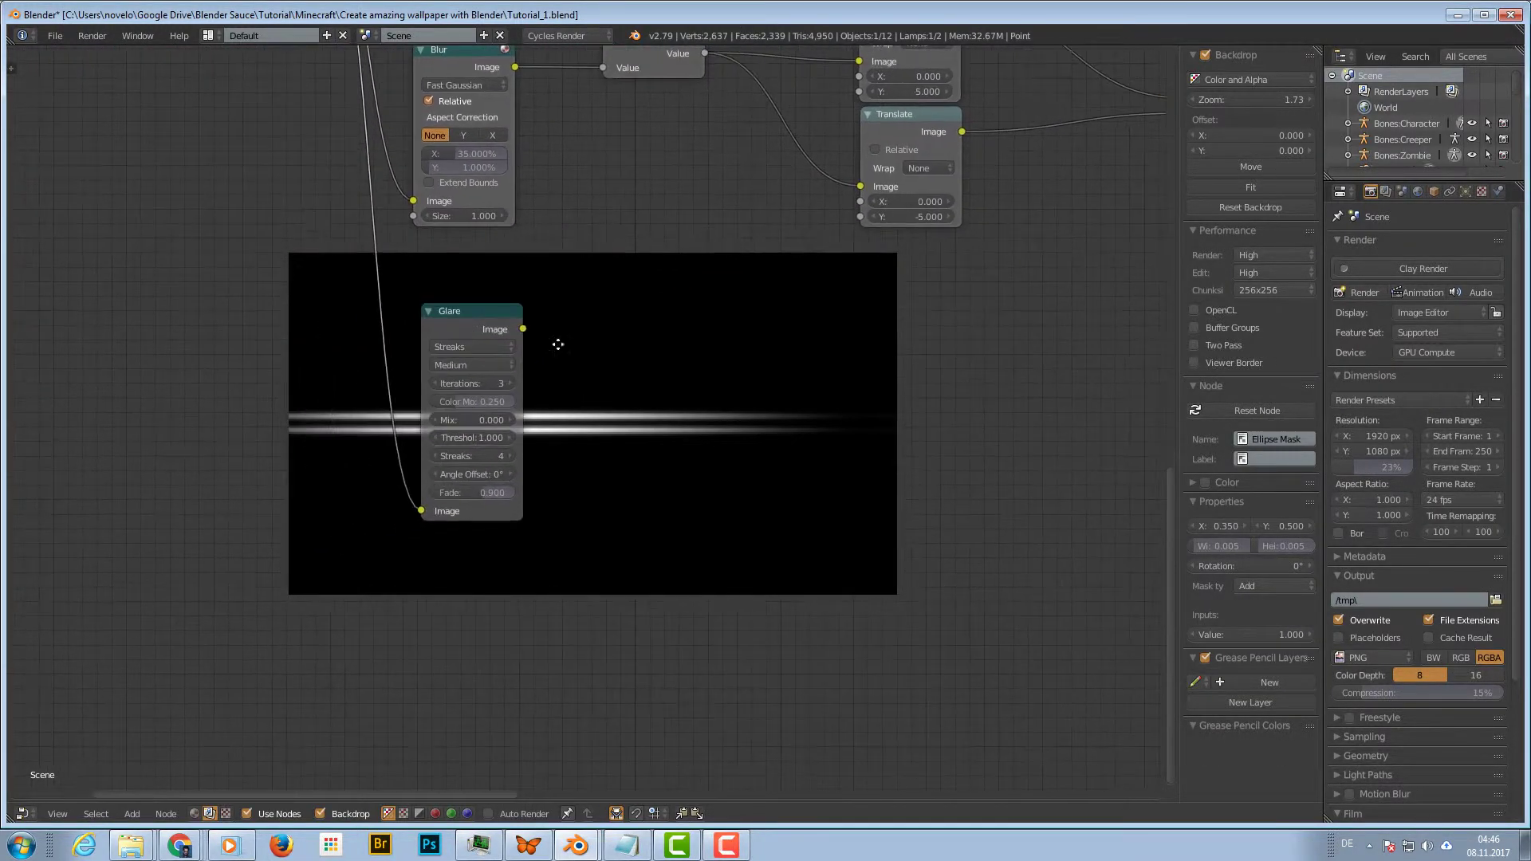
{"action": "scroll", "coordinate": [535, 359], "scroll_direction": "up", "scroll_amount": 2}
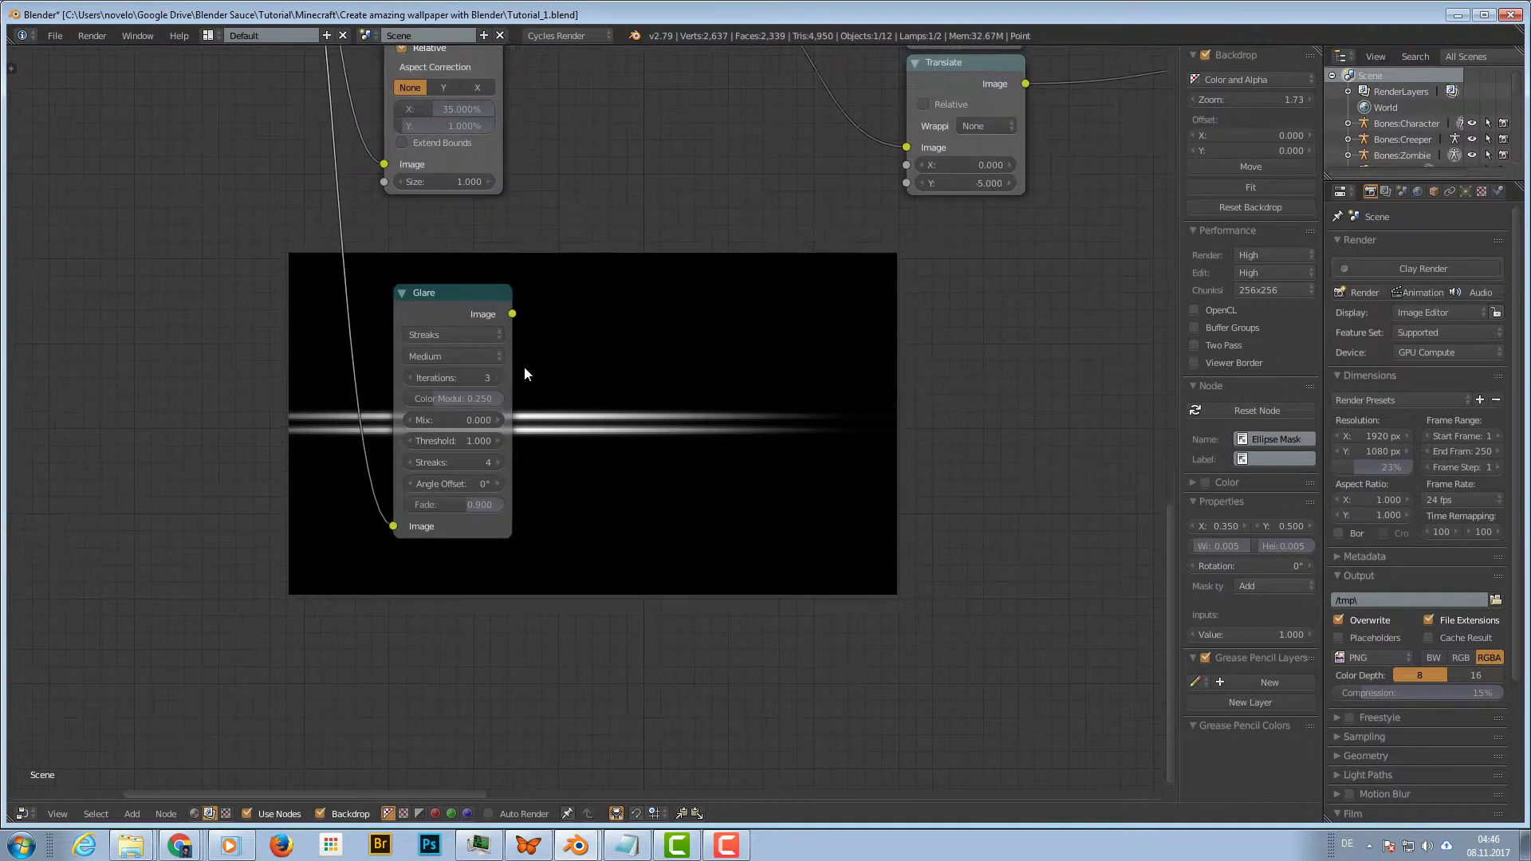
{"action": "left_click", "coordinate": [474, 355]}
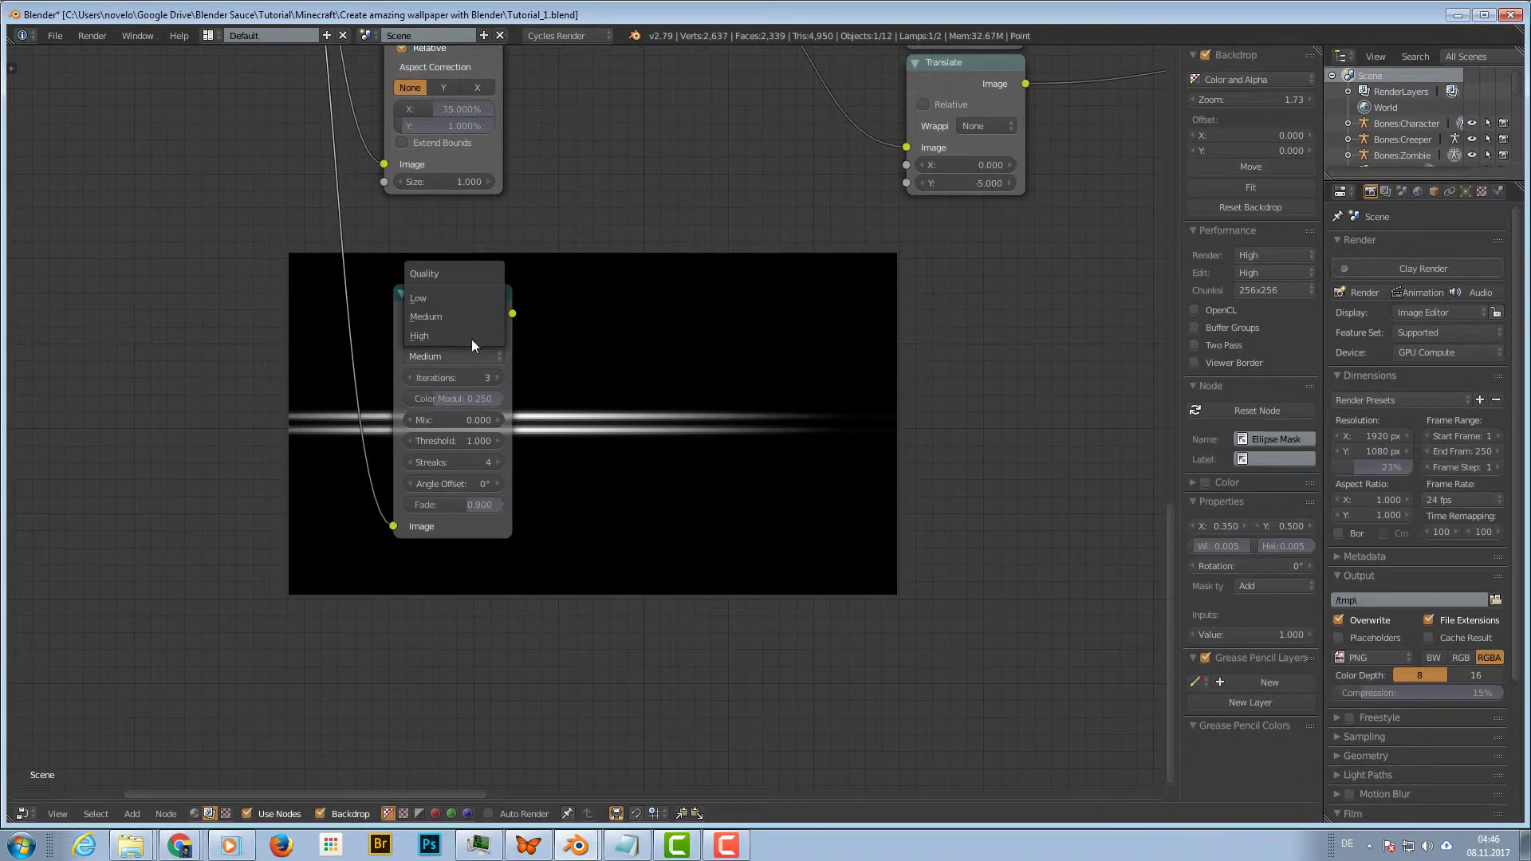
{"action": "left_click", "coordinate": [461, 303]}
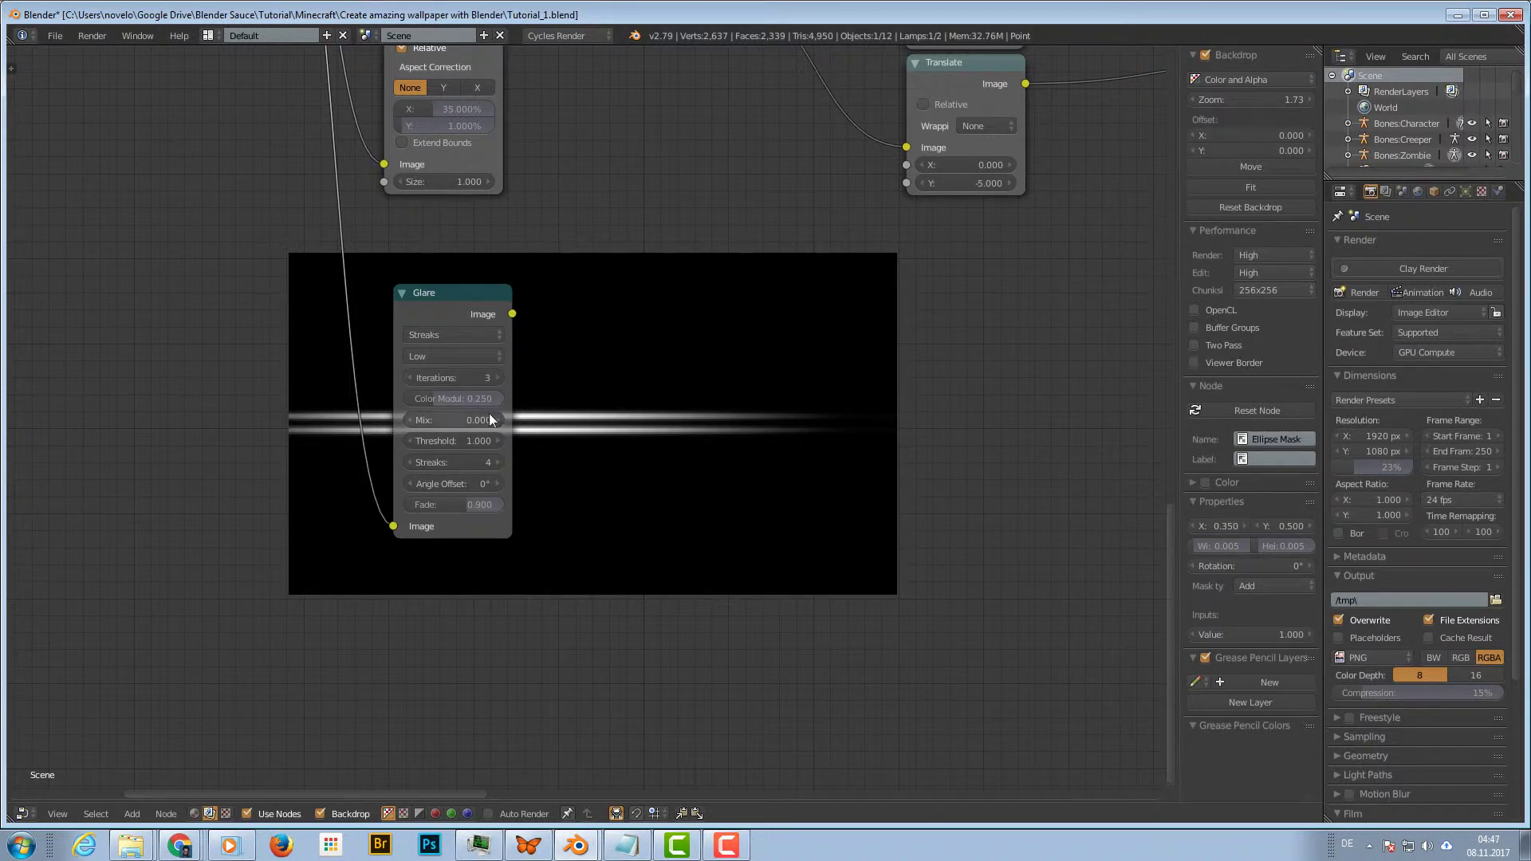
Set the Glare node's Color Modulation to 0 and its Streaks to 15
{"action": "middle_click_drag", "start_coordinate": [491, 392], "coordinate": [493, 358]}
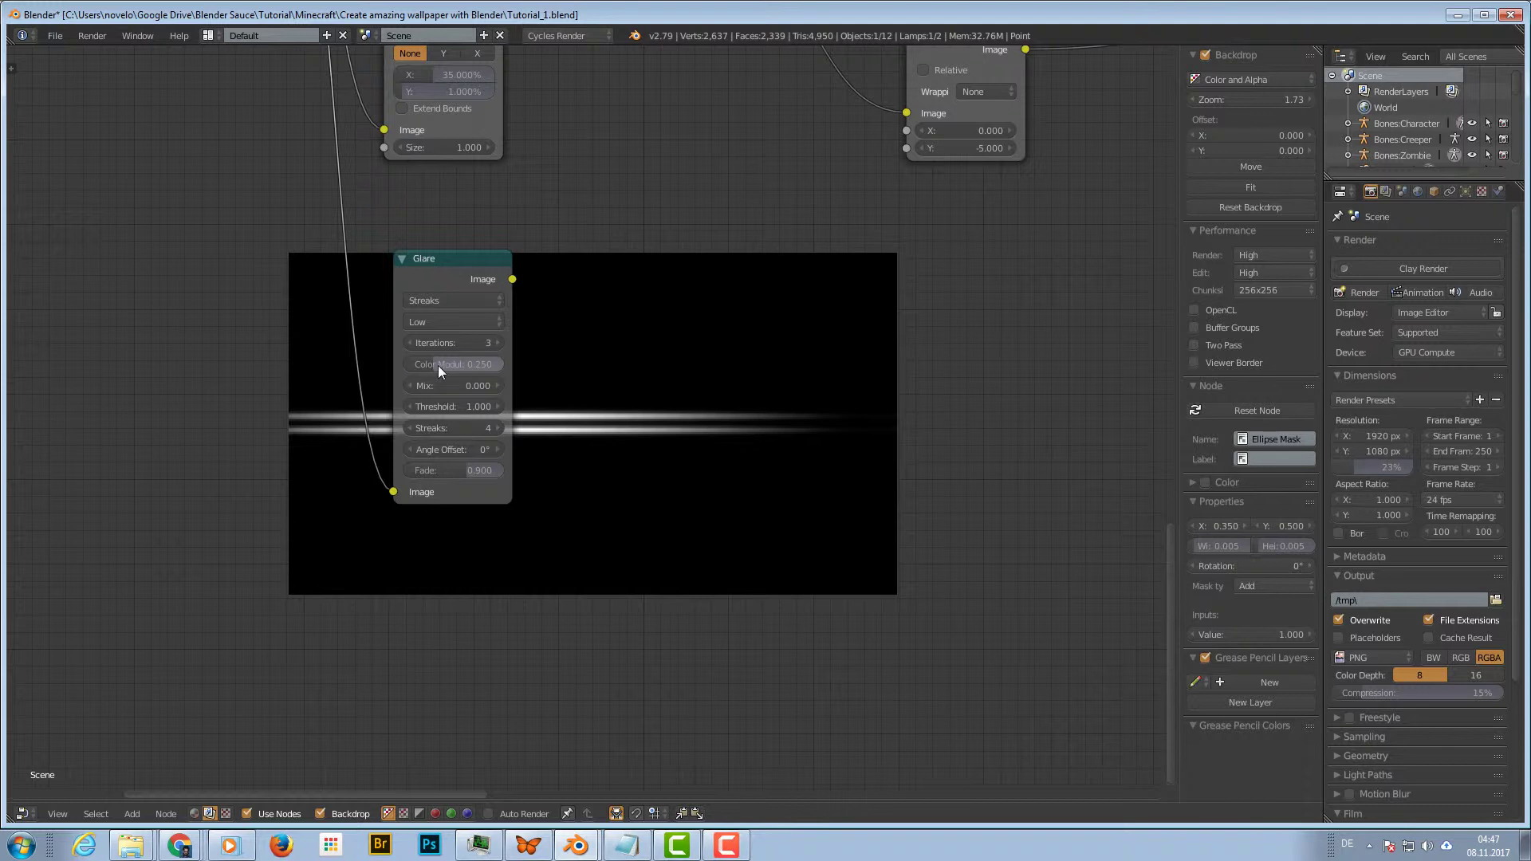
{"action": "left_click", "coordinate": [446, 362]}
{"action": "type", "text": "0"}
{"action": "key", "text": "Return"}
{"action": "middle_click_drag", "start_coordinate": [506, 386], "coordinate": [515, 335]}
{"action": "left_click", "coordinate": [478, 374]}
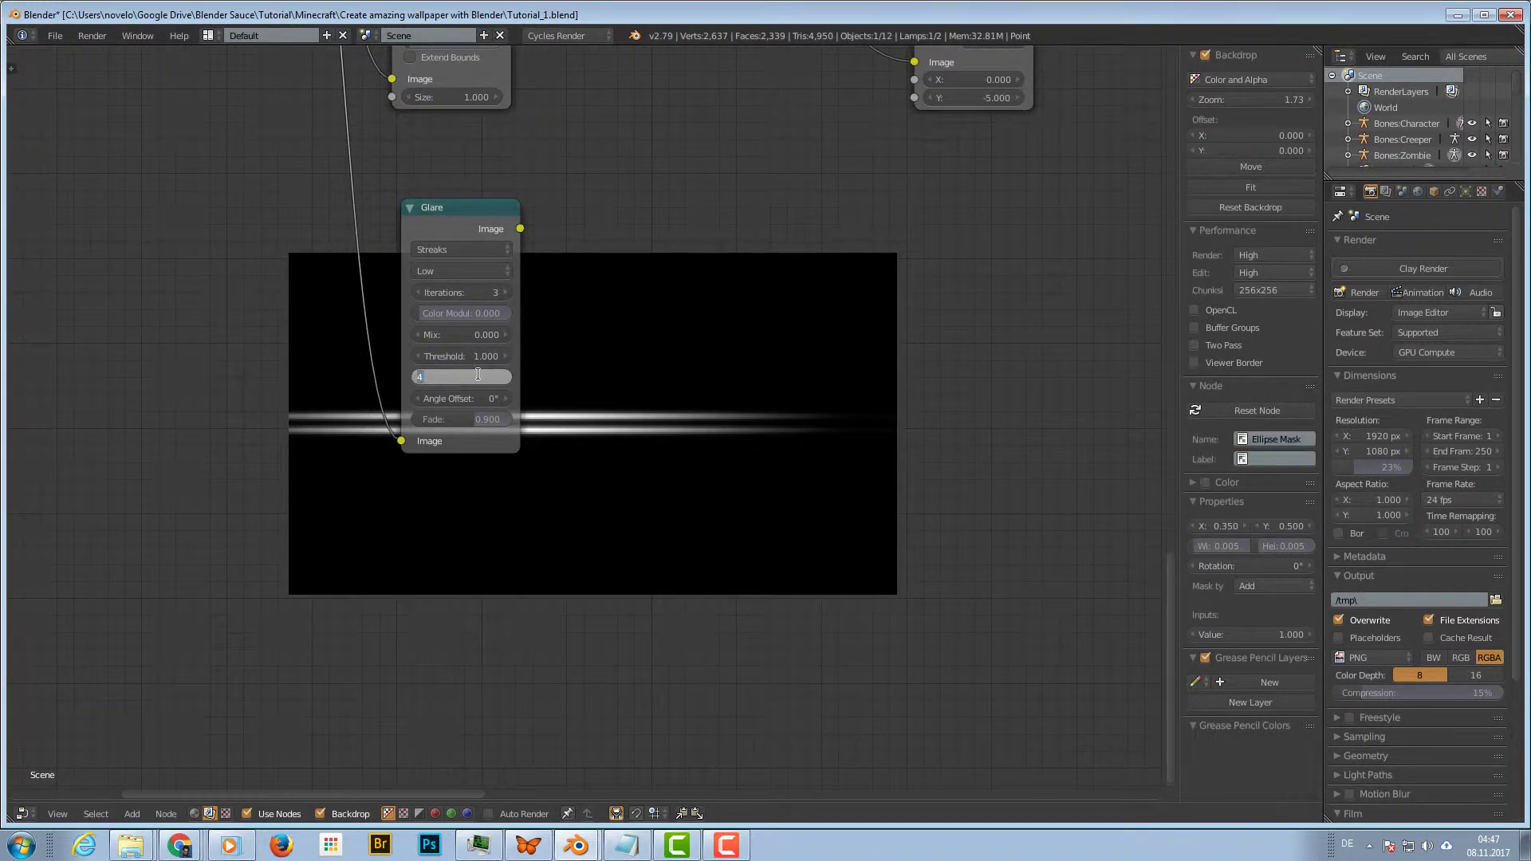
{"action": "type", "text": "15"}
{"action": "key", "text": "Return"}
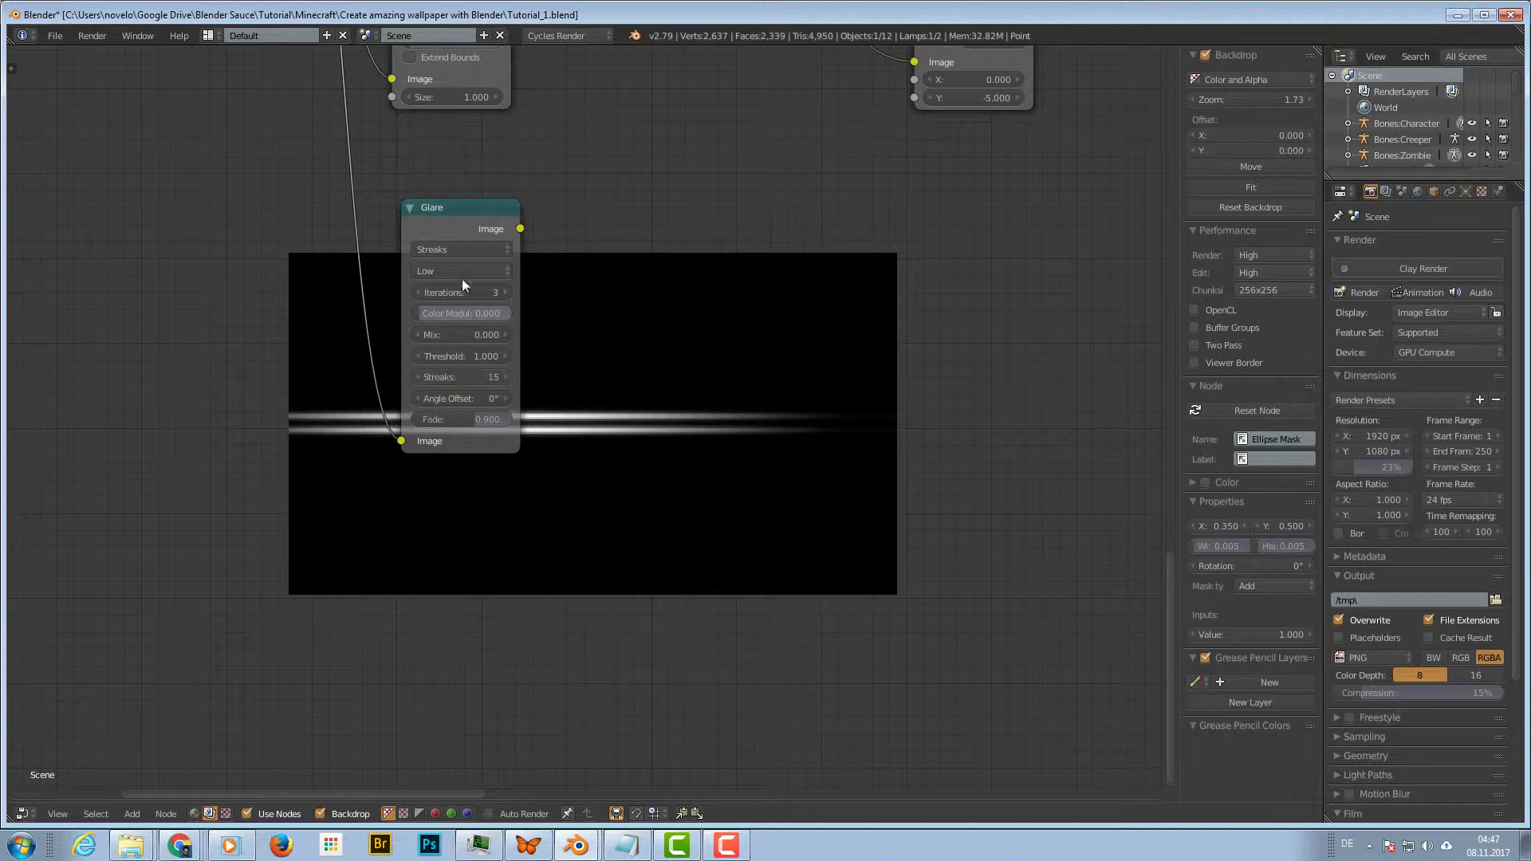
Show the Glare node's result in the Viewer, shift the node up slightly, and lower its Threshold to 0
{"action": "left_click", "coordinate": [476, 208], "text": "ctrl+shift"}
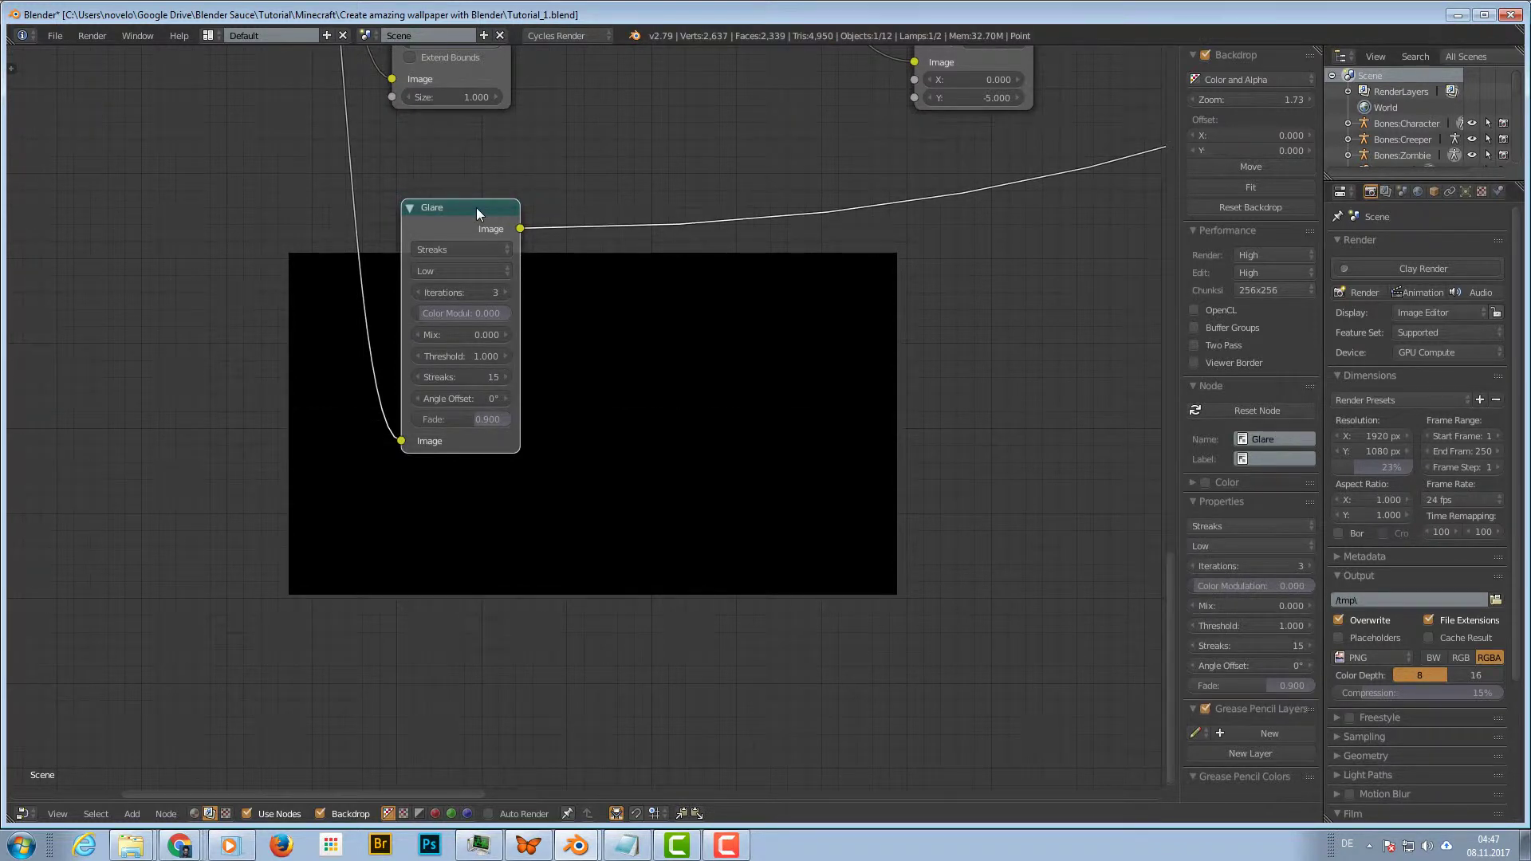
{"action": "left_click_drag", "start_coordinate": [470, 215], "coordinate": [483, 165]}
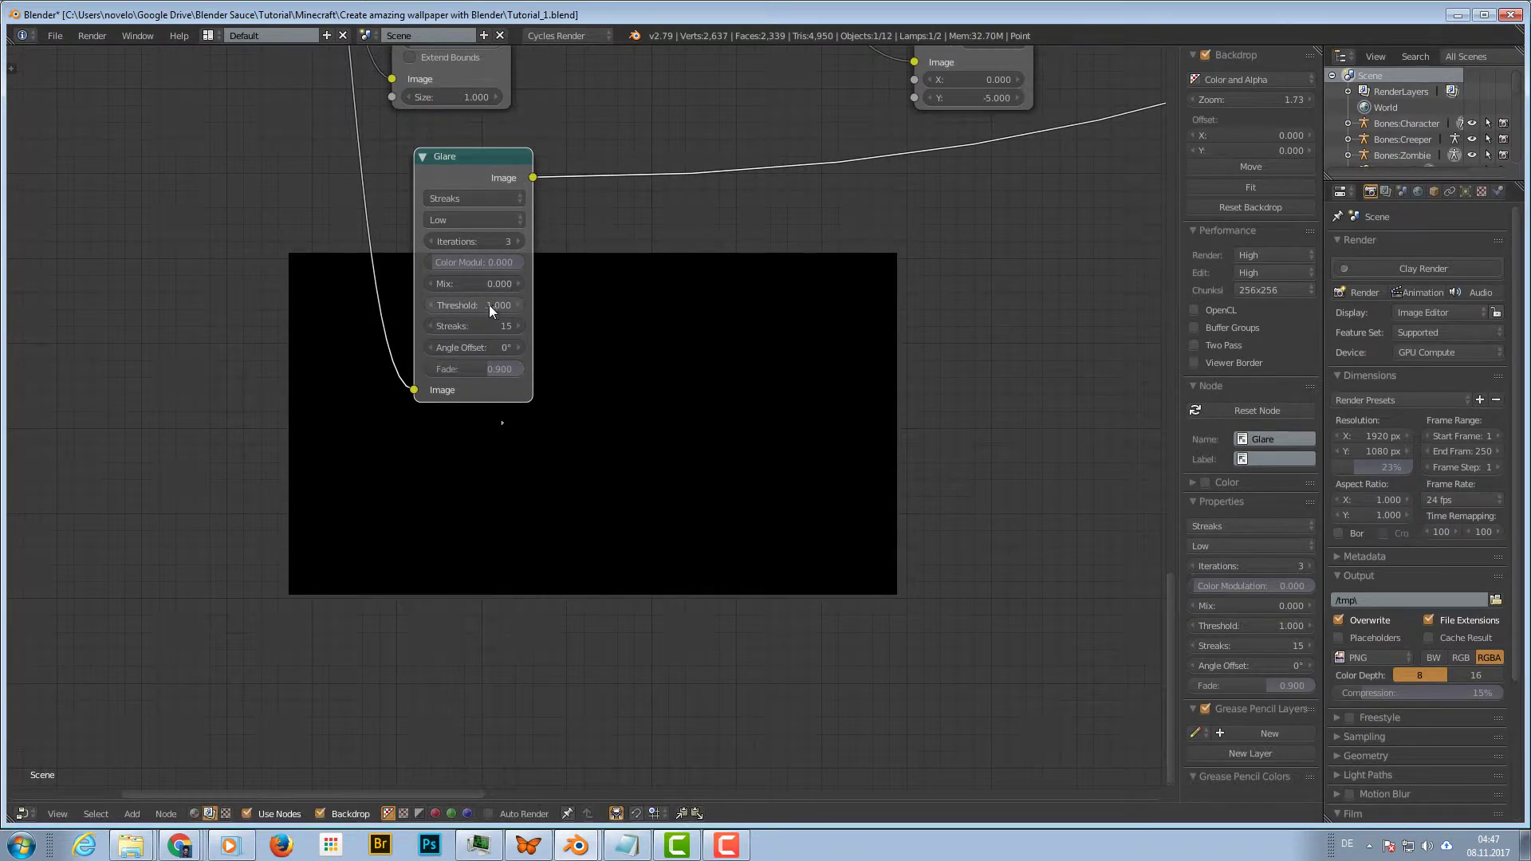
{"action": "left_click_drag", "start_coordinate": [490, 304], "coordinate": [447, 304]}
{"action": "middle_click_drag", "start_coordinate": [583, 308], "coordinate": [524, 428]}
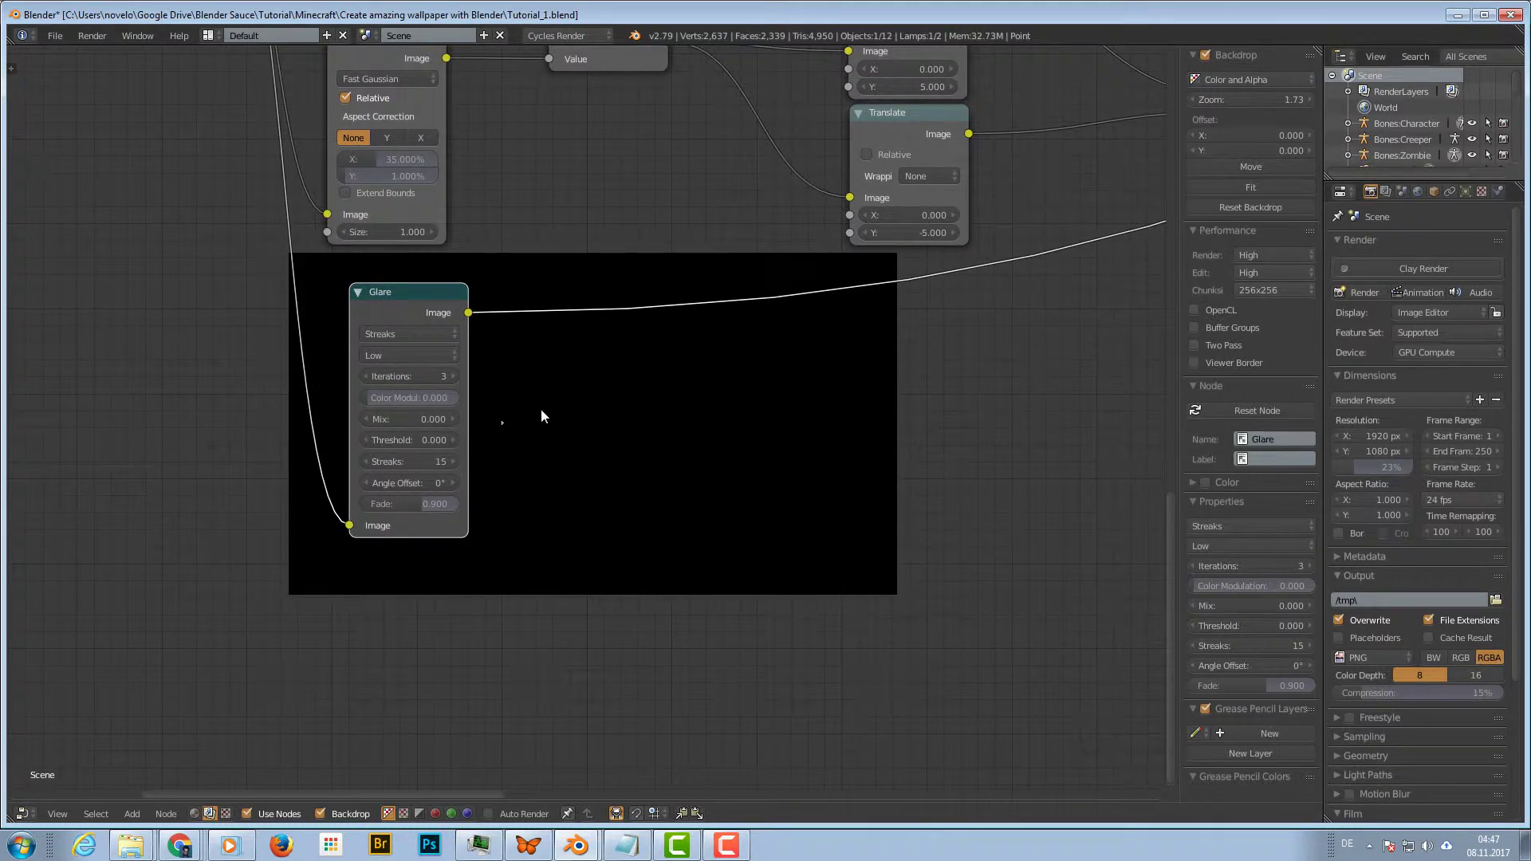
{"action": "scroll", "coordinate": [541, 415], "scroll_direction": "down", "scroll_amount": 2}
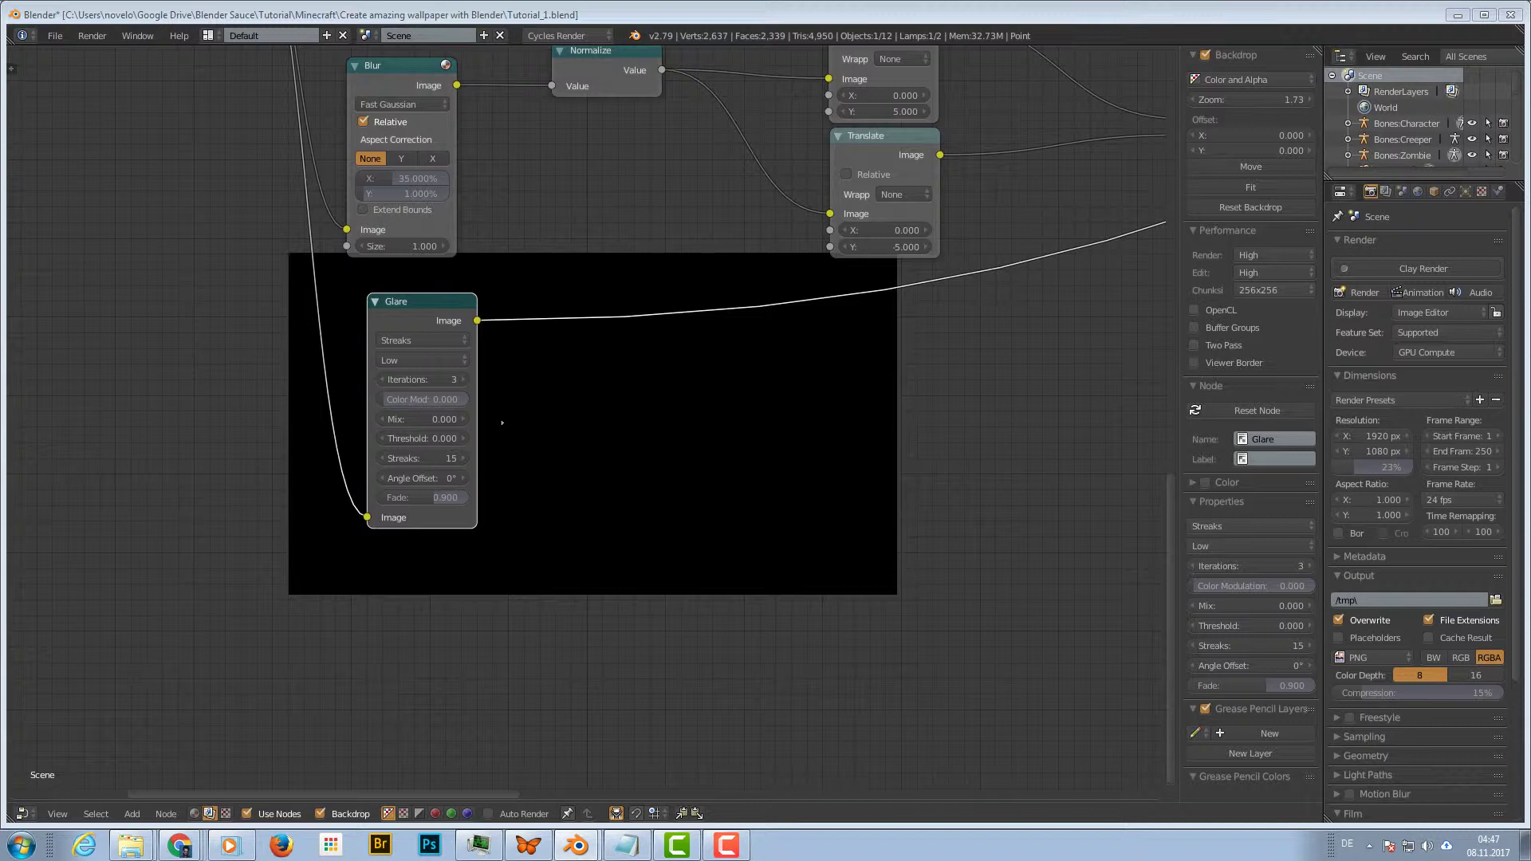
Try the High and Medium quality settings on the Glare node, and return it to Low
{"action": "left_click", "coordinate": [399, 359]}
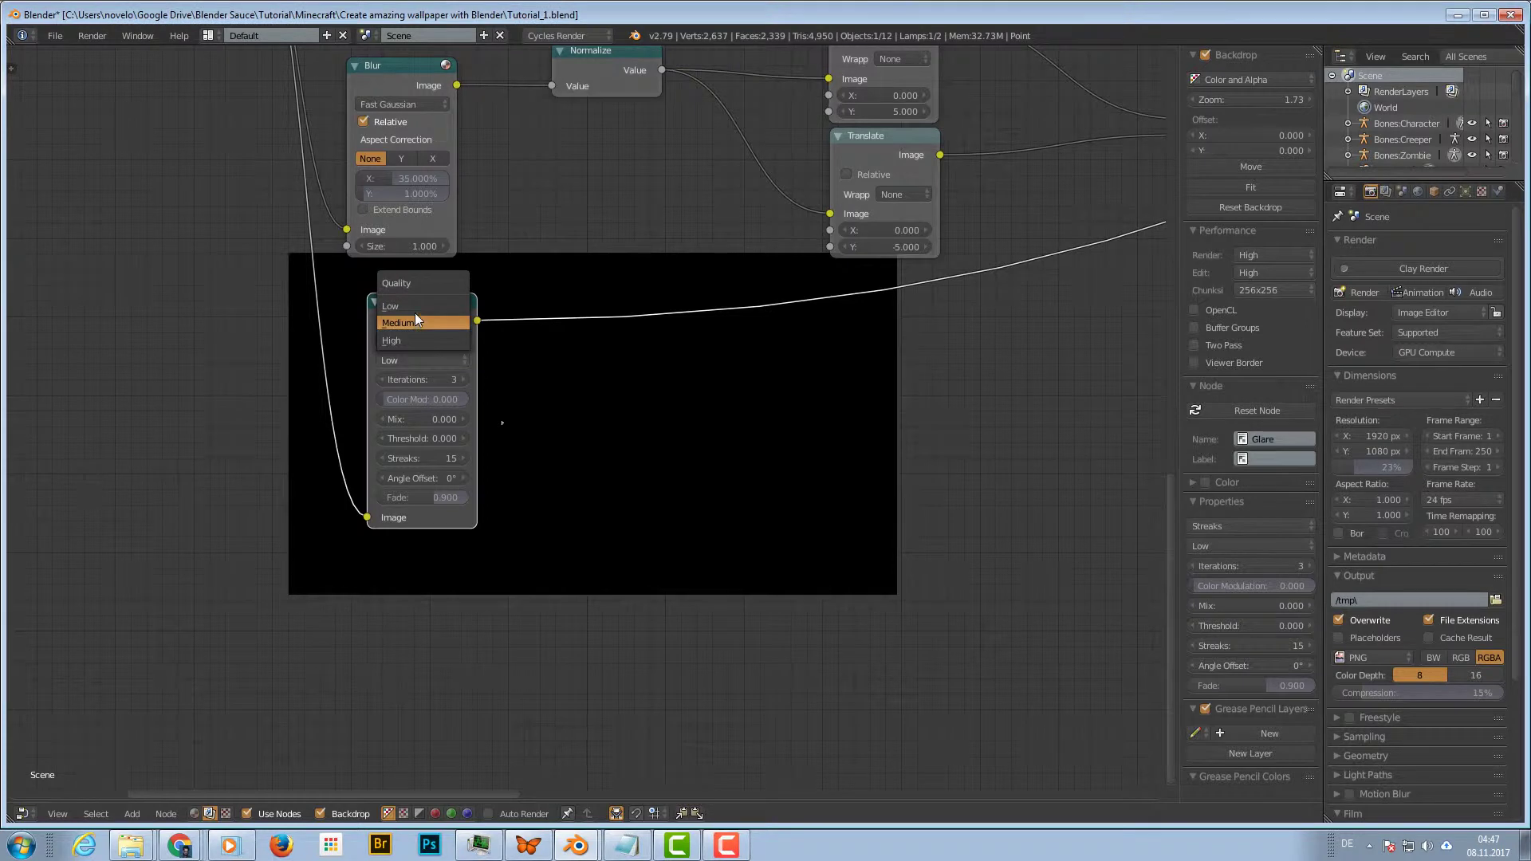
{"action": "left_click", "coordinate": [407, 339]}
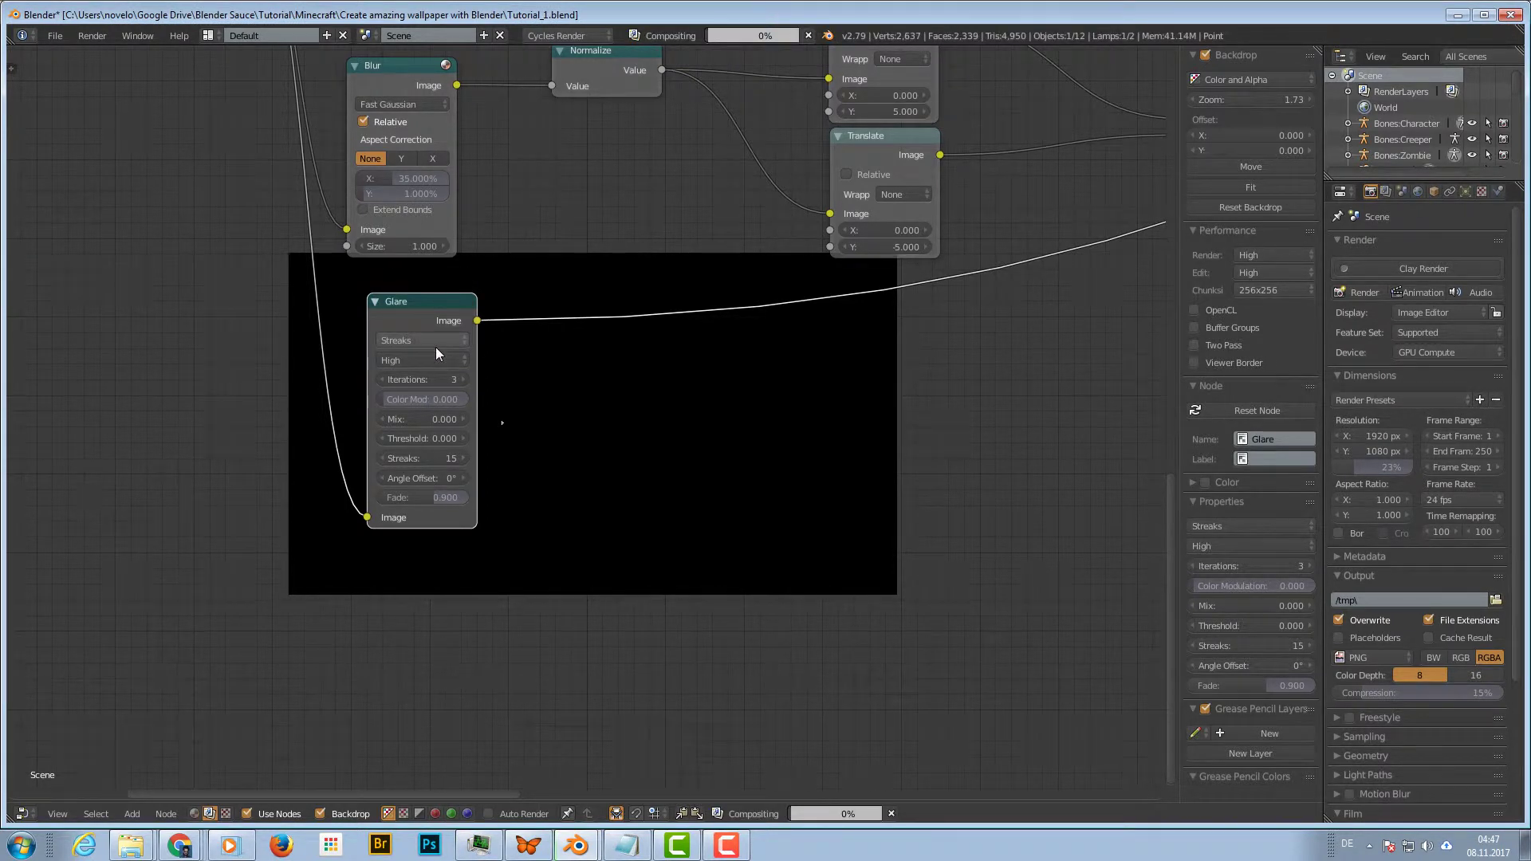
{"action": "left_click", "coordinate": [437, 356]}
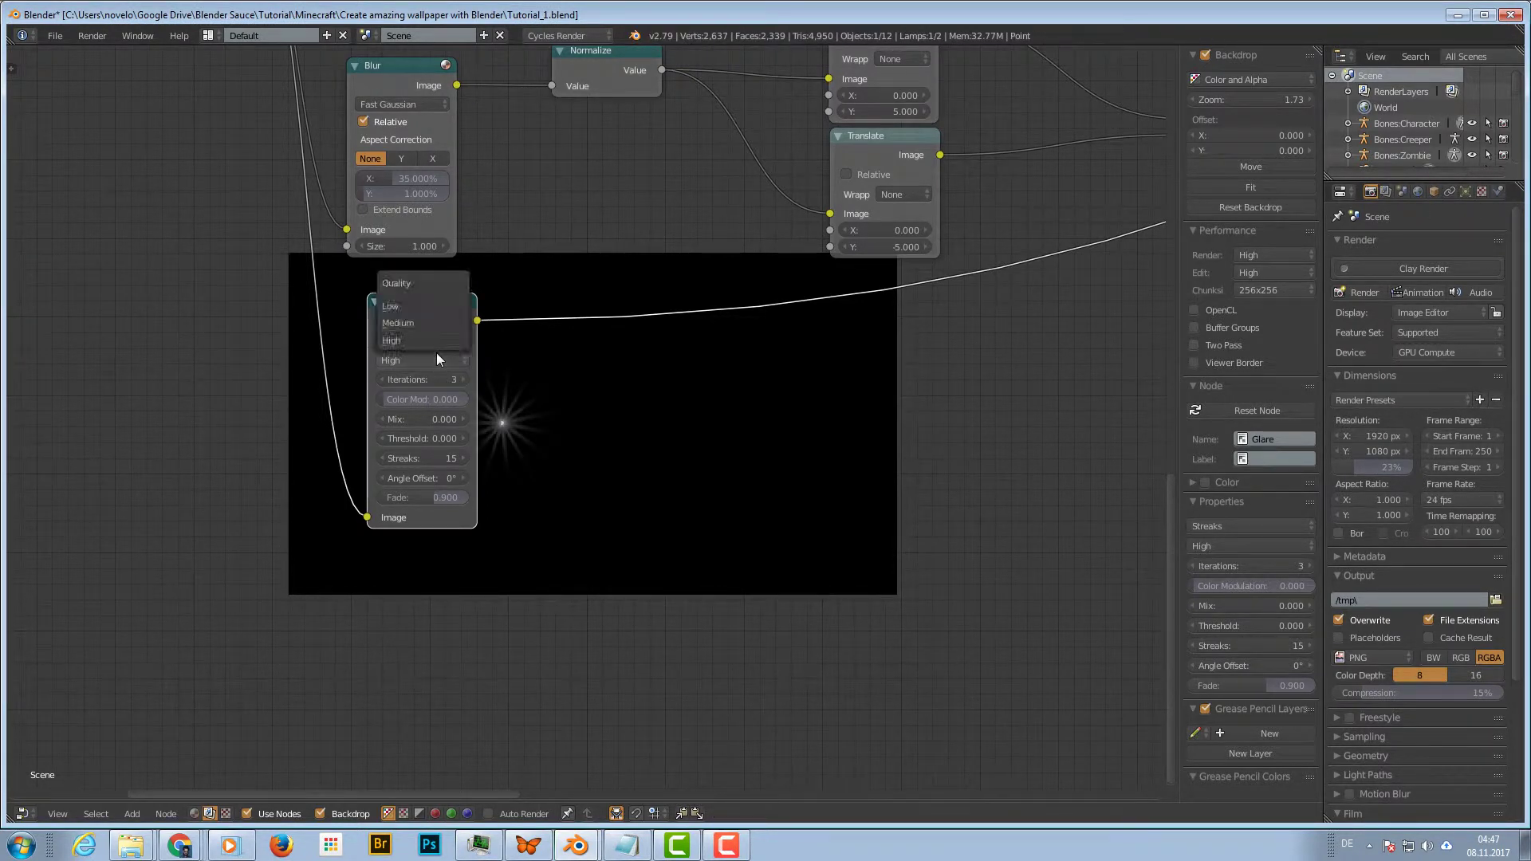
{"action": "left_click", "coordinate": [429, 309]}
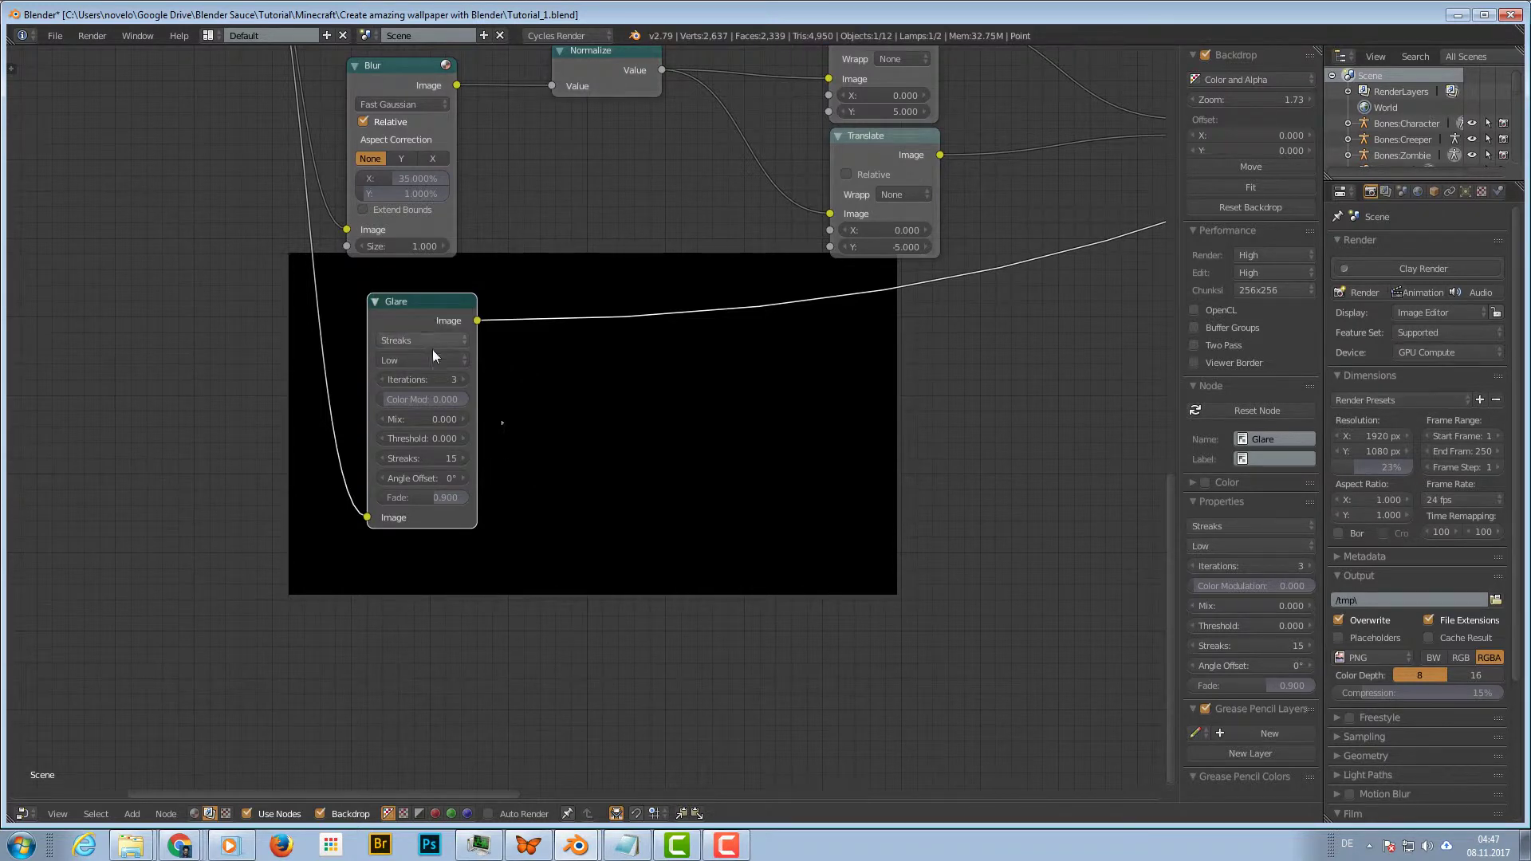
{"action": "left_click", "coordinate": [432, 360]}
{"action": "left_click", "coordinate": [433, 322]}
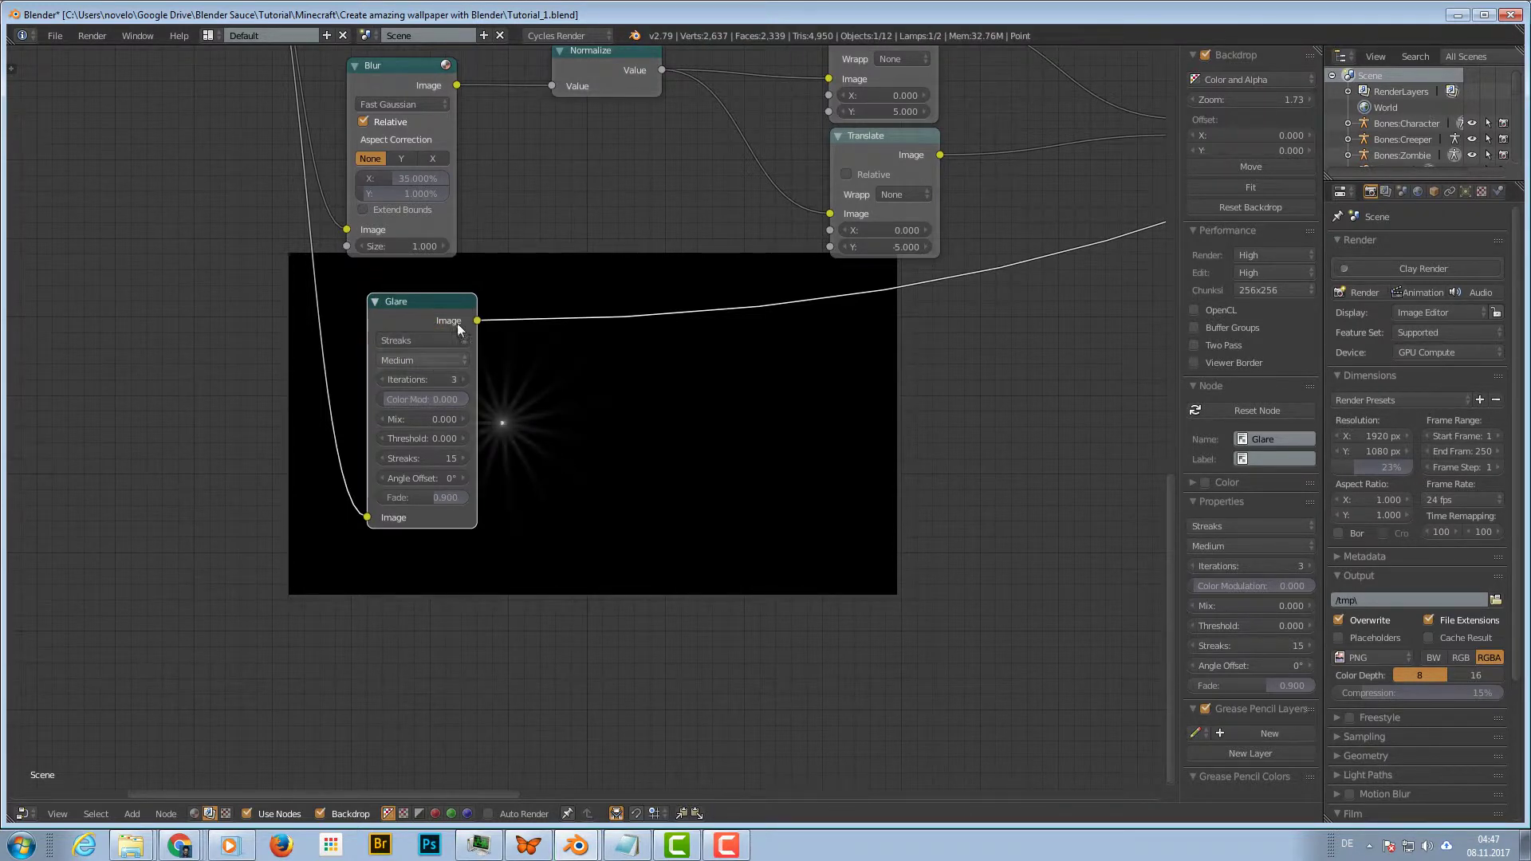
{"action": "left_click_drag", "start_coordinate": [428, 299], "coordinate": [399, 287]}
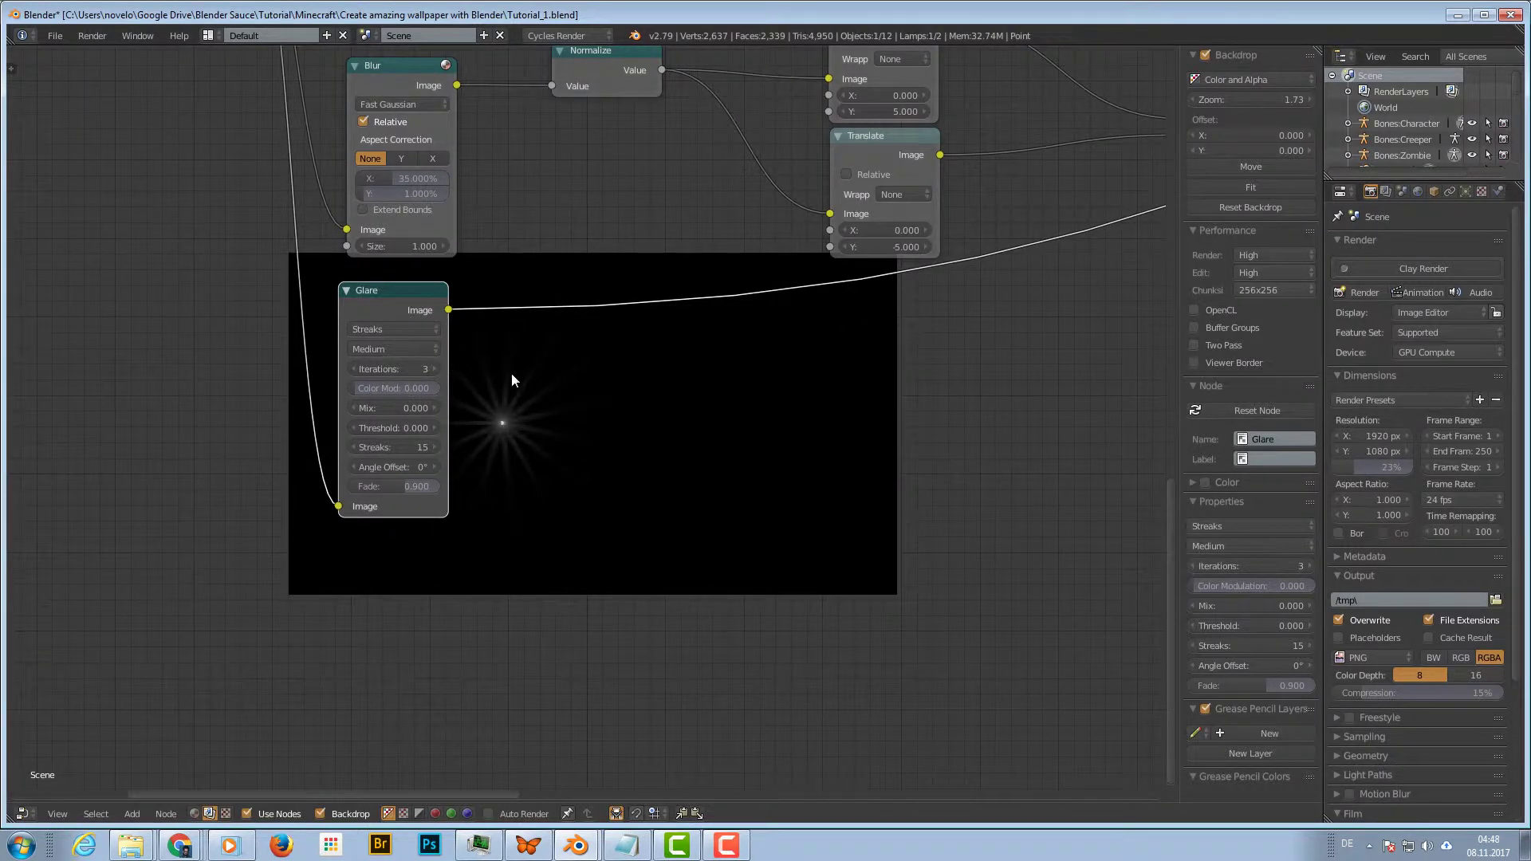
{"action": "left_click", "coordinate": [409, 347]}
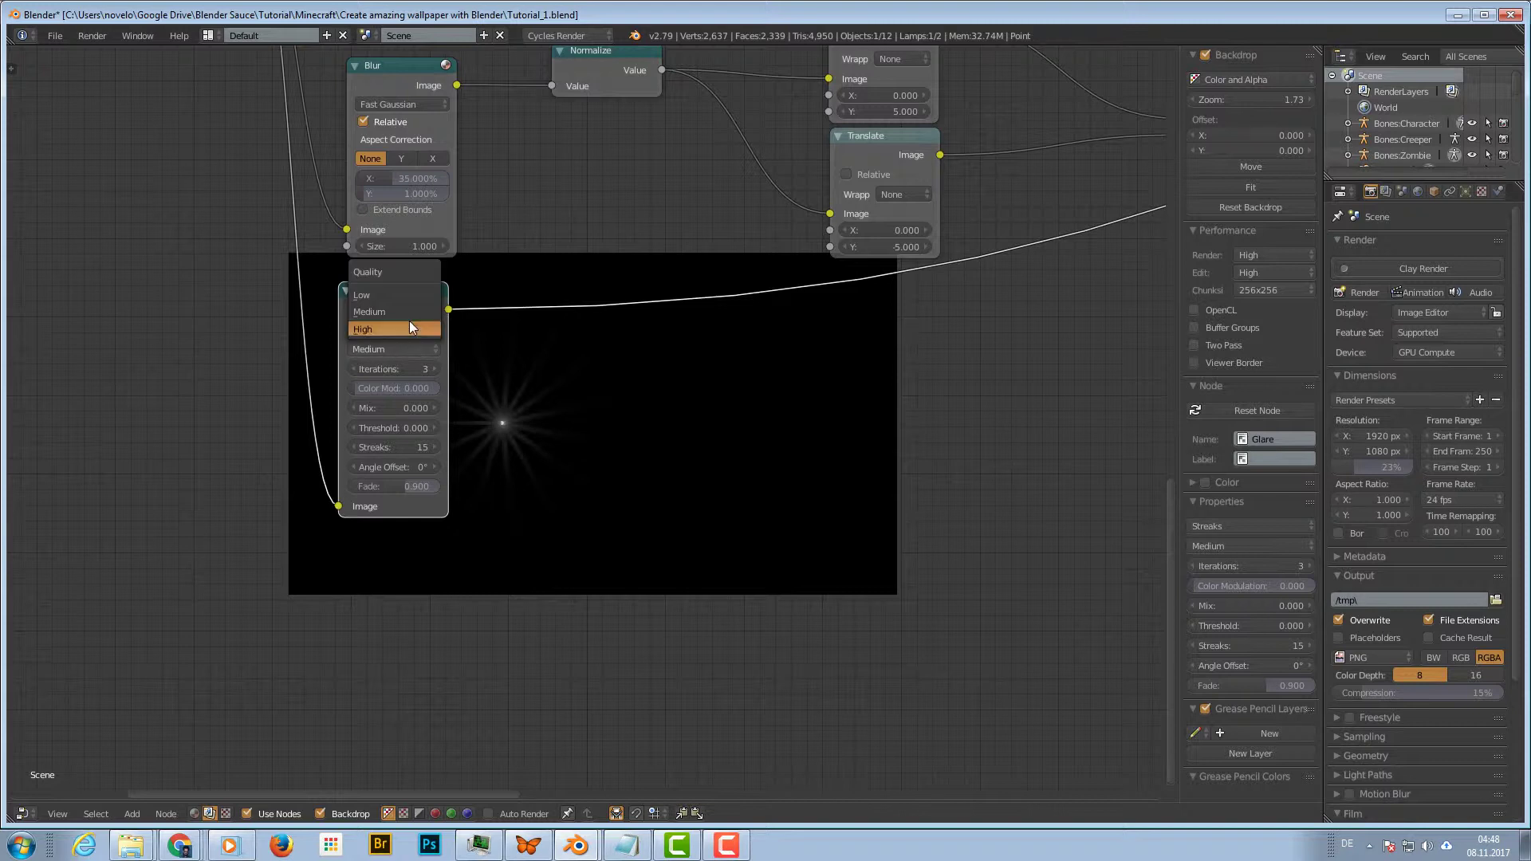
{"action": "left_click", "coordinate": [400, 298]}
Insert a Hue Saturation Value node on the link after the Glare node and set its Value to 2
{"action": "key", "text": "shift+a"}
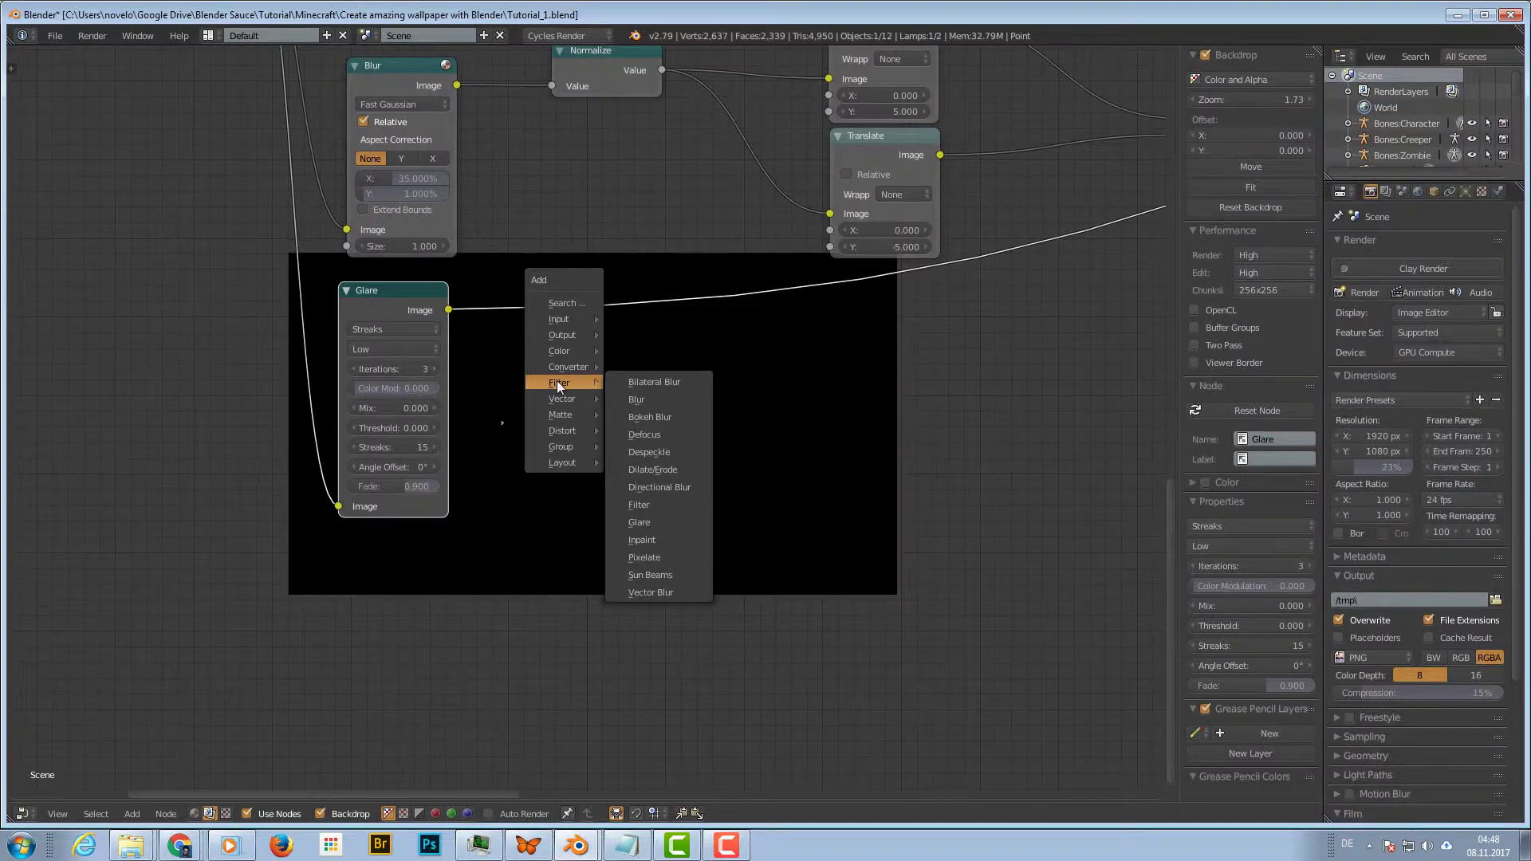
{"action": "mouse_move", "coordinate": [571, 349]}
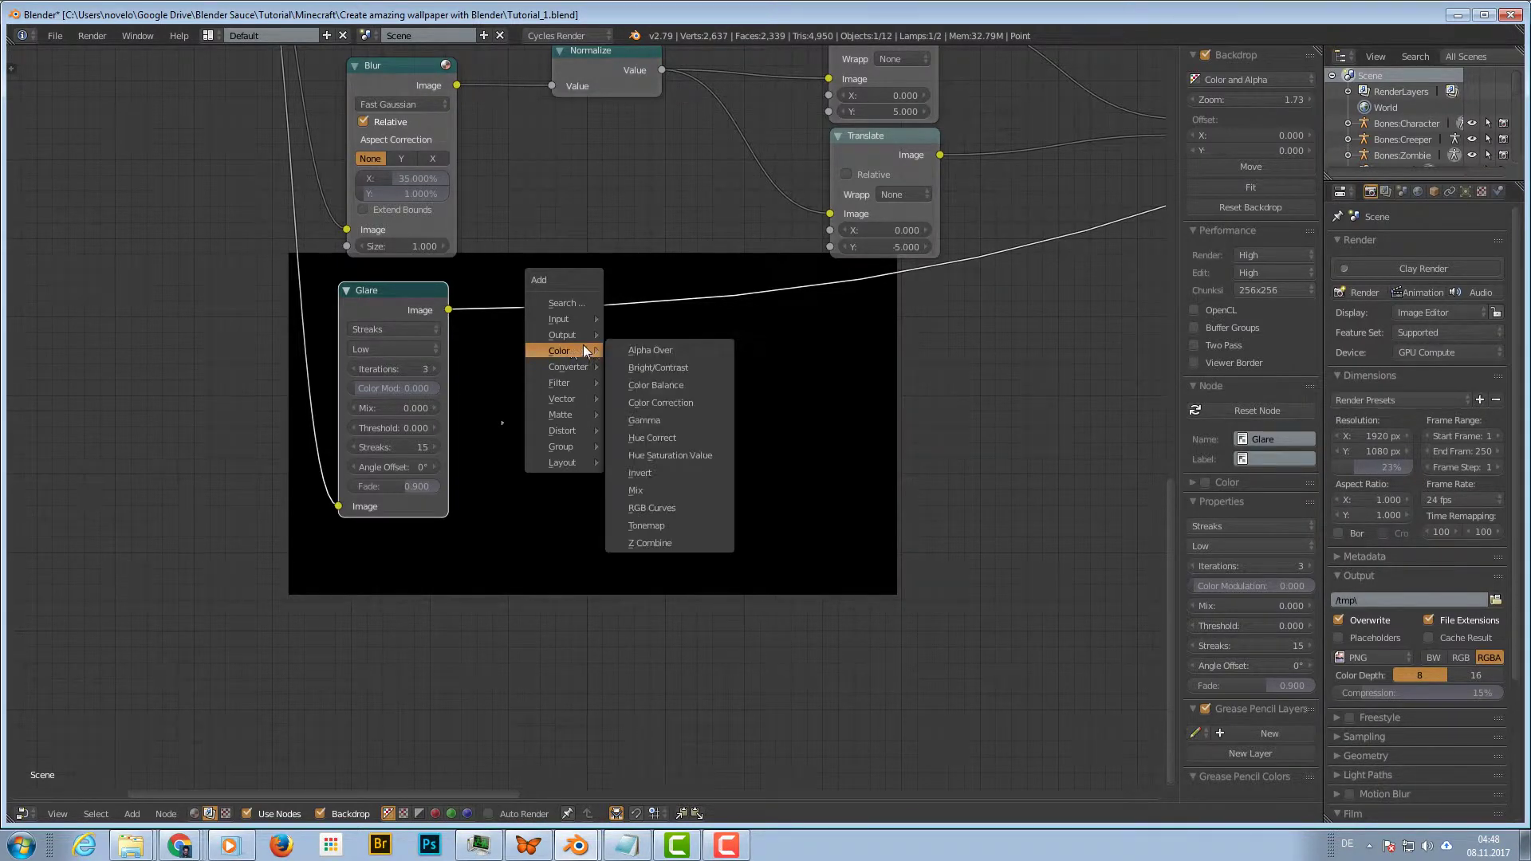
{"action": "left_click", "coordinate": [669, 456]}
{"action": "left_click", "coordinate": [571, 339]}
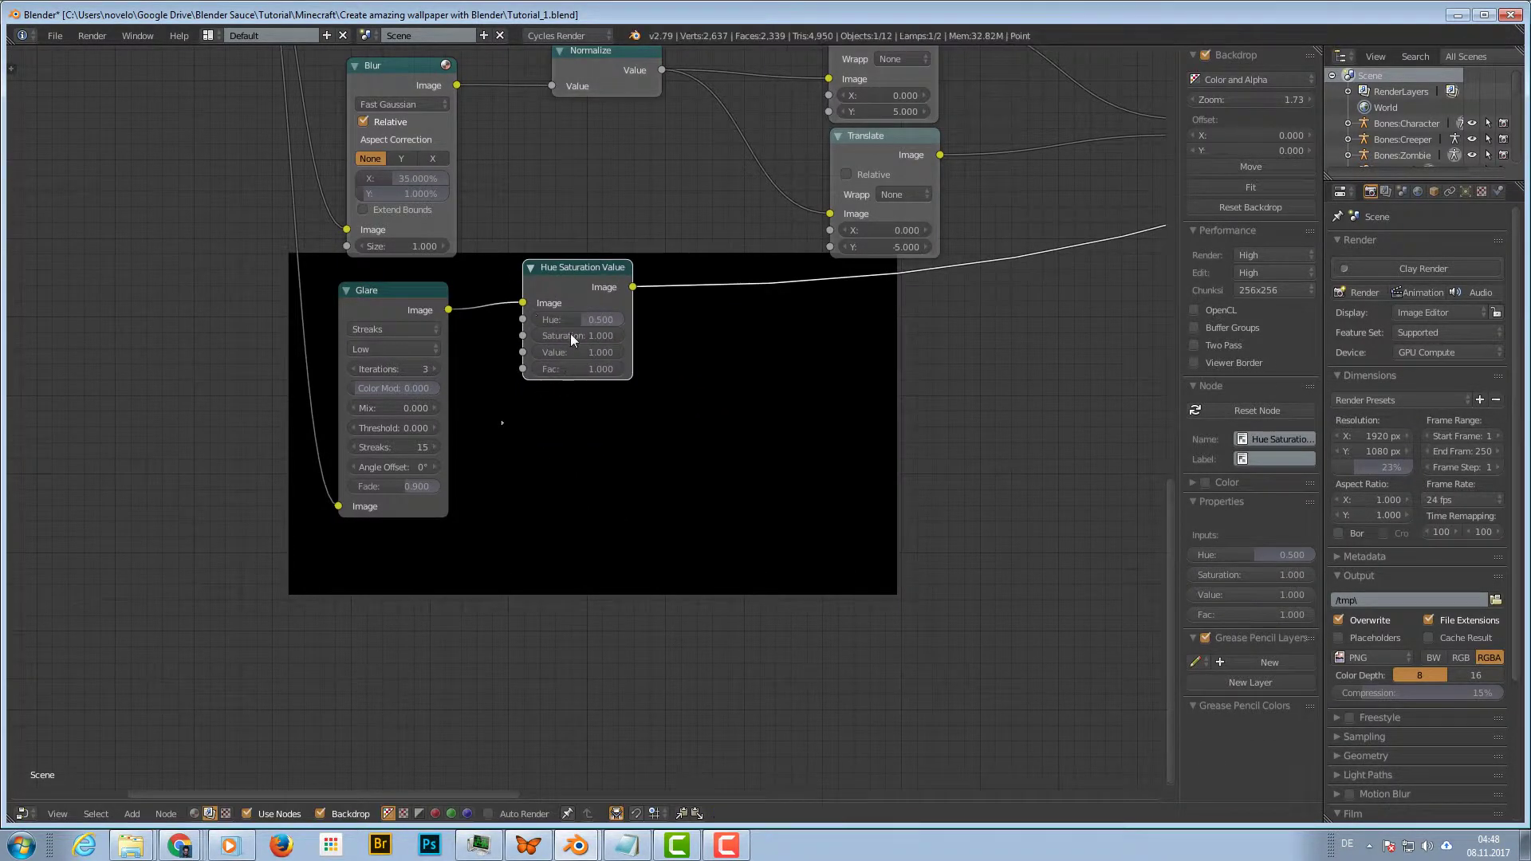
{"action": "left_click", "coordinate": [569, 350]}
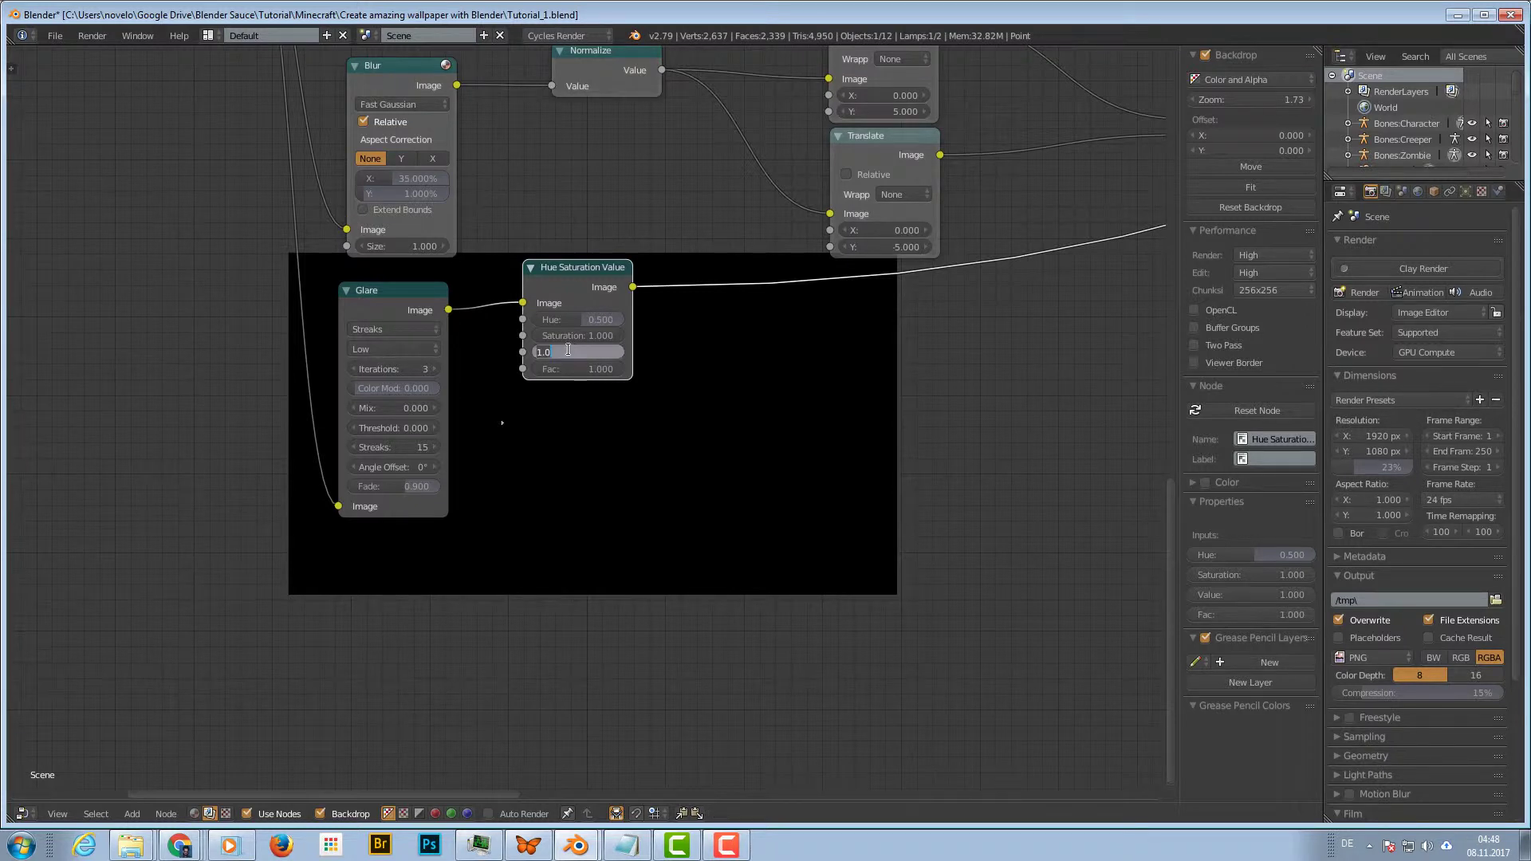
{"action": "type", "text": "2"}
{"action": "key", "text": "Return"}
Set the Glare node's quality to Medium and its Fade to 0.918, moving the node up slightly
{"action": "left_click", "coordinate": [413, 349]}
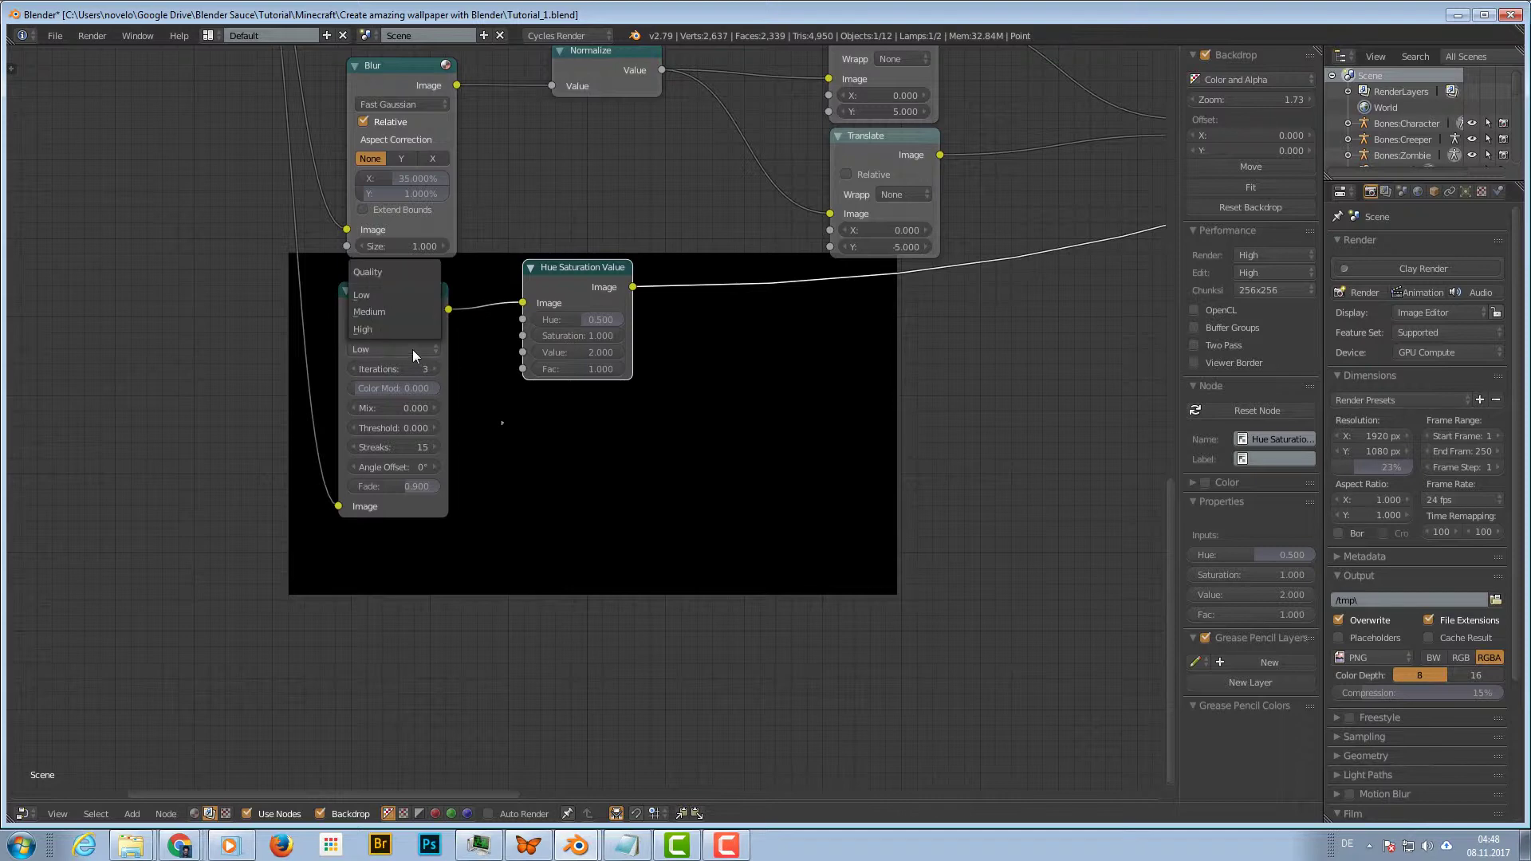
{"action": "left_click", "coordinate": [401, 312]}
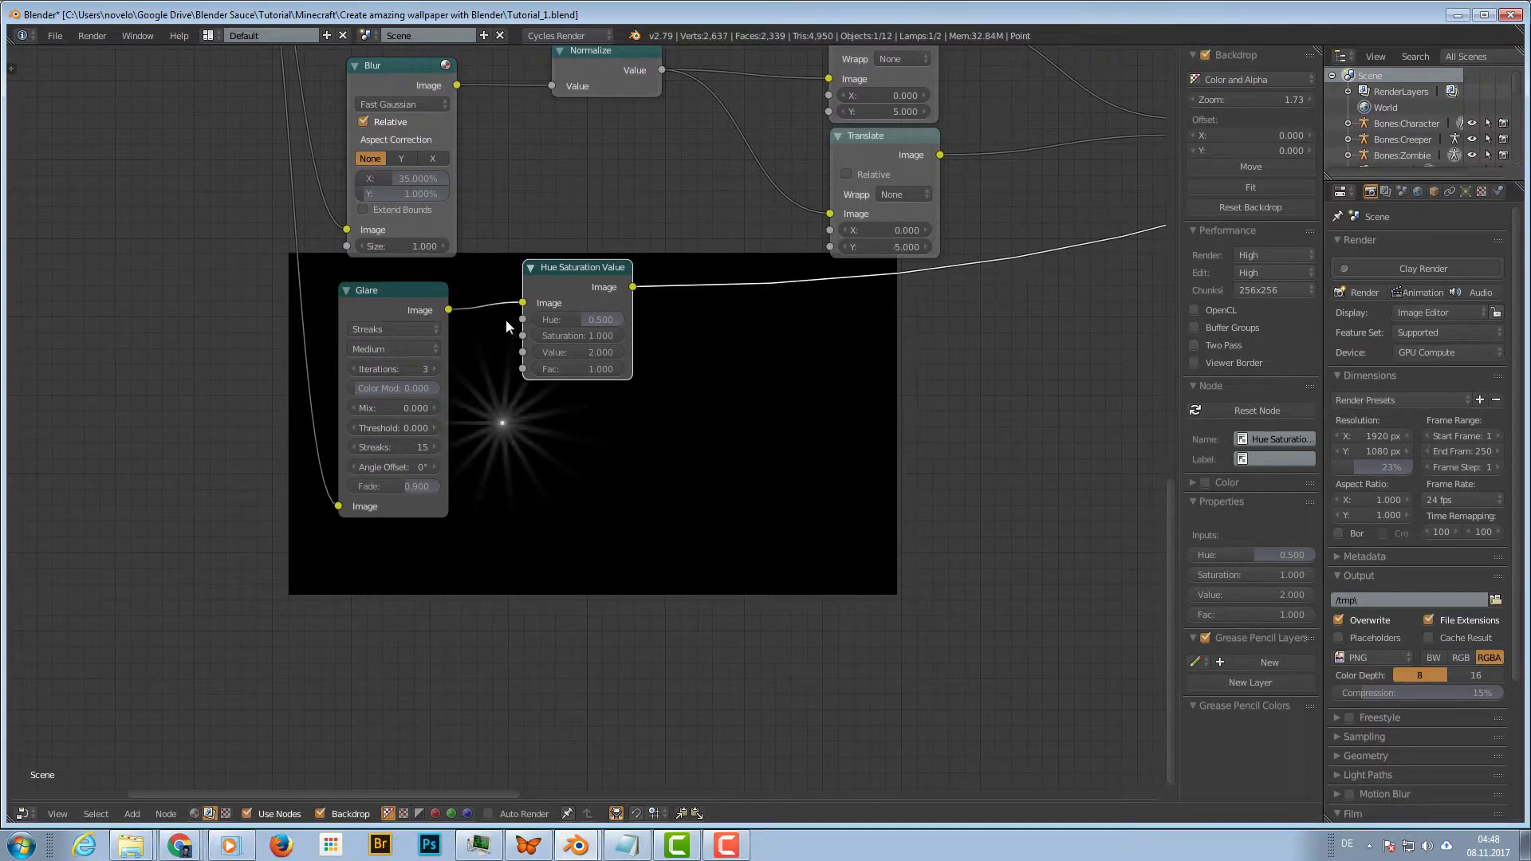
{"action": "mouse_move", "coordinate": [506, 319]}
{"action": "middle_mouse_down"}
{"action": "mouse_move", "coordinate": [771, 353]}
{"action": "mouse_move", "coordinate": [497, 342]}
{"action": "middle_mouse_up"}
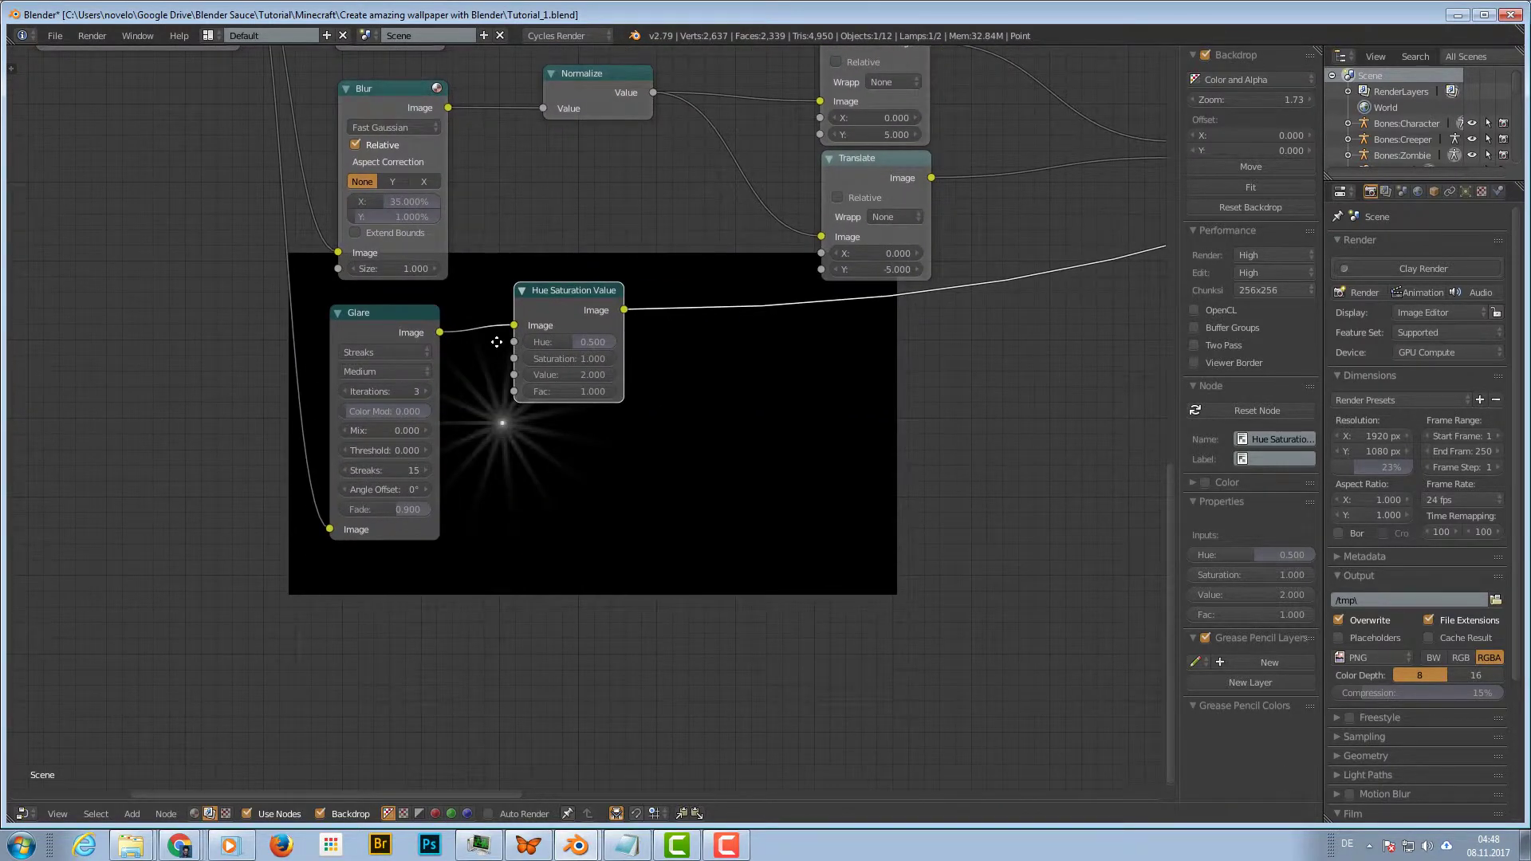
{"action": "middle_click_drag", "start_coordinate": [668, 363], "coordinate": [673, 386]}
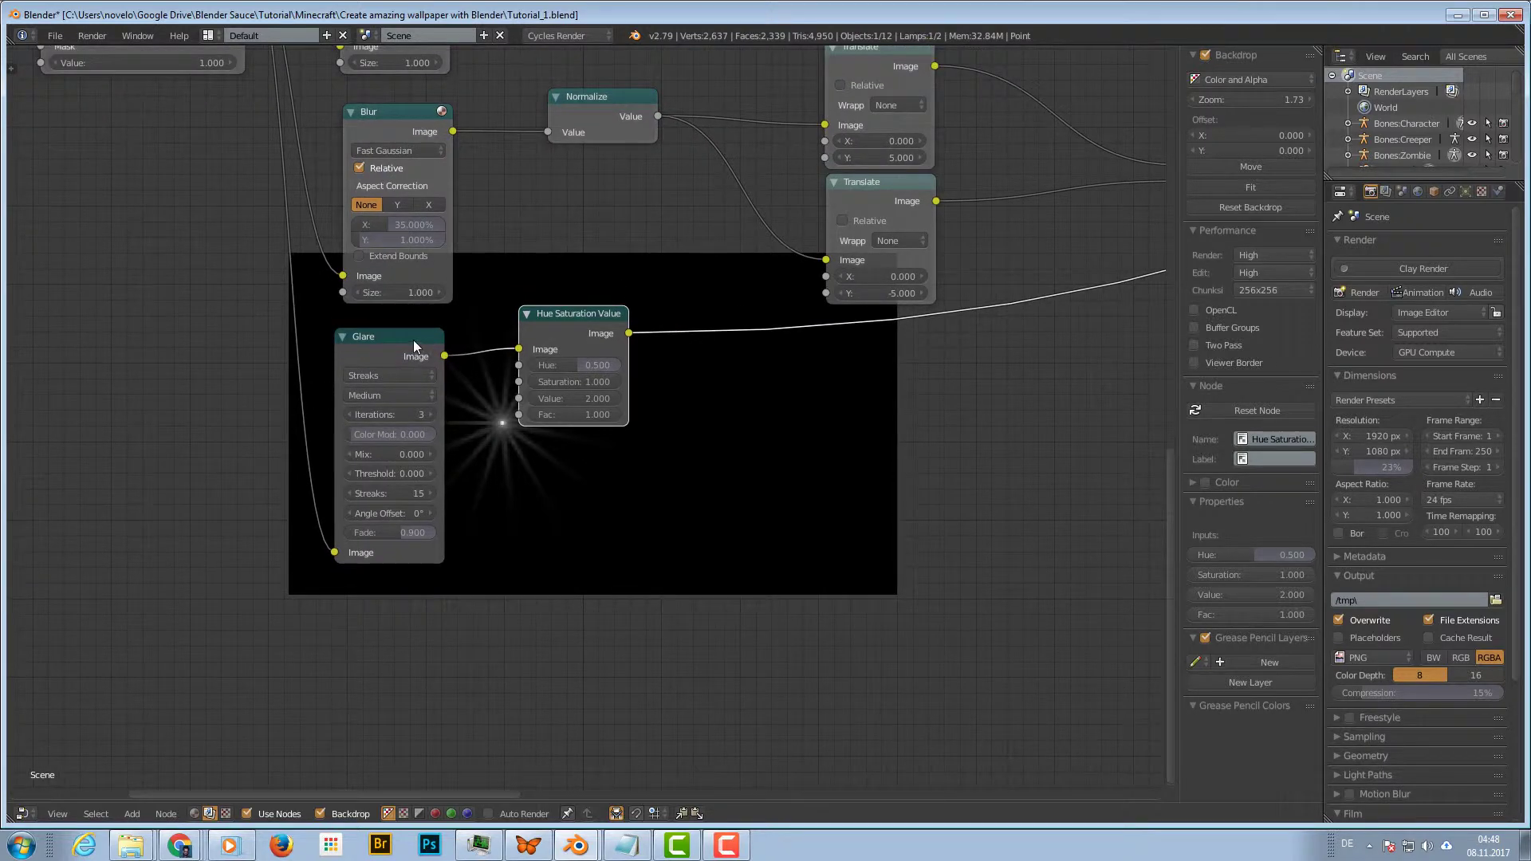
{"action": "left_click_drag", "start_coordinate": [413, 339], "coordinate": [409, 329]}
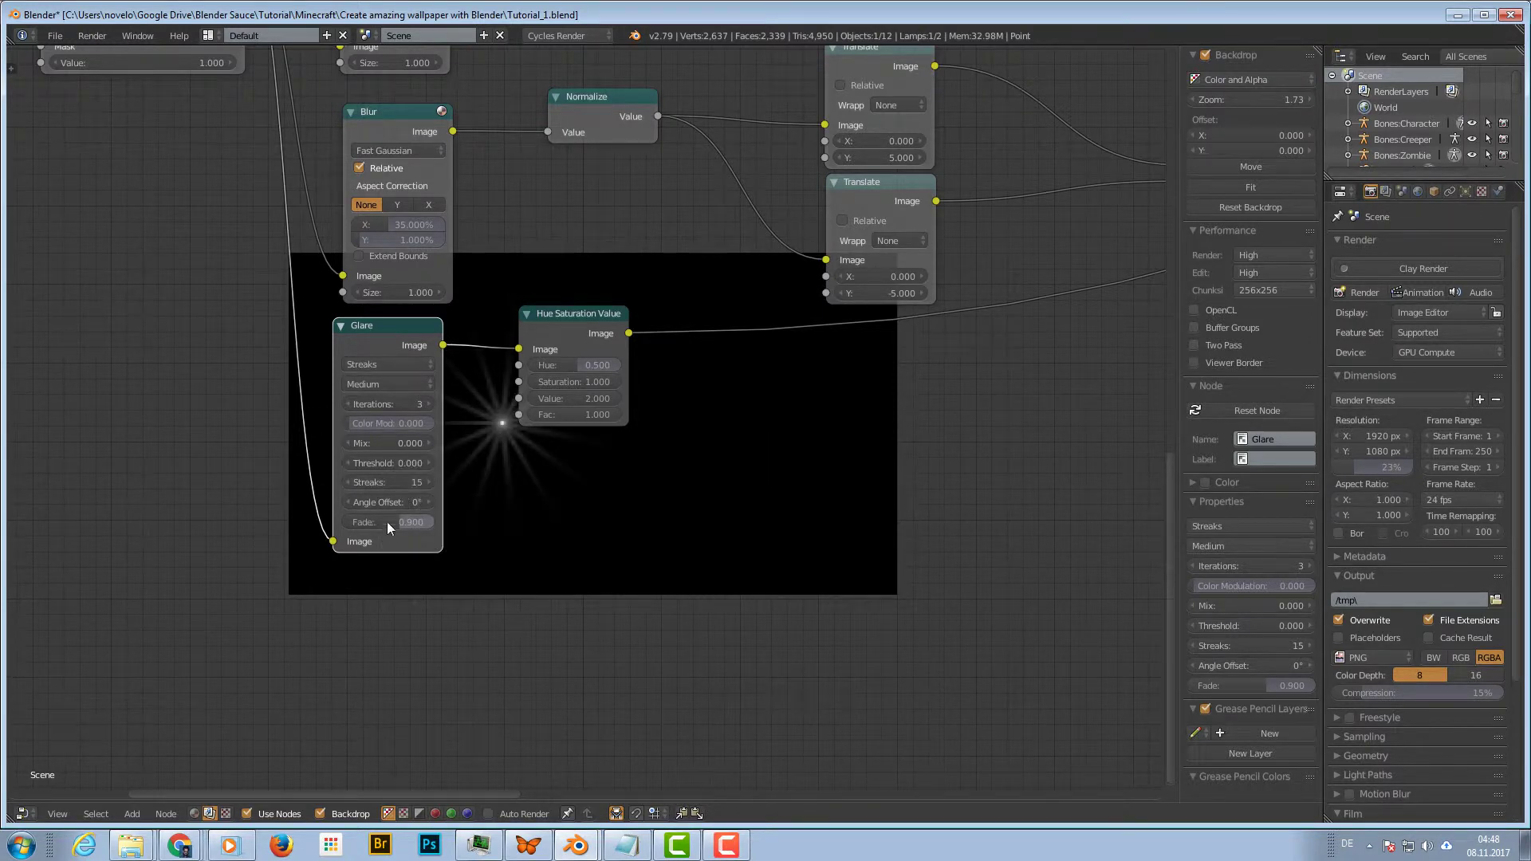
{"action": "left_click_drag", "start_coordinate": [399, 522], "coordinate": [404, 522]}
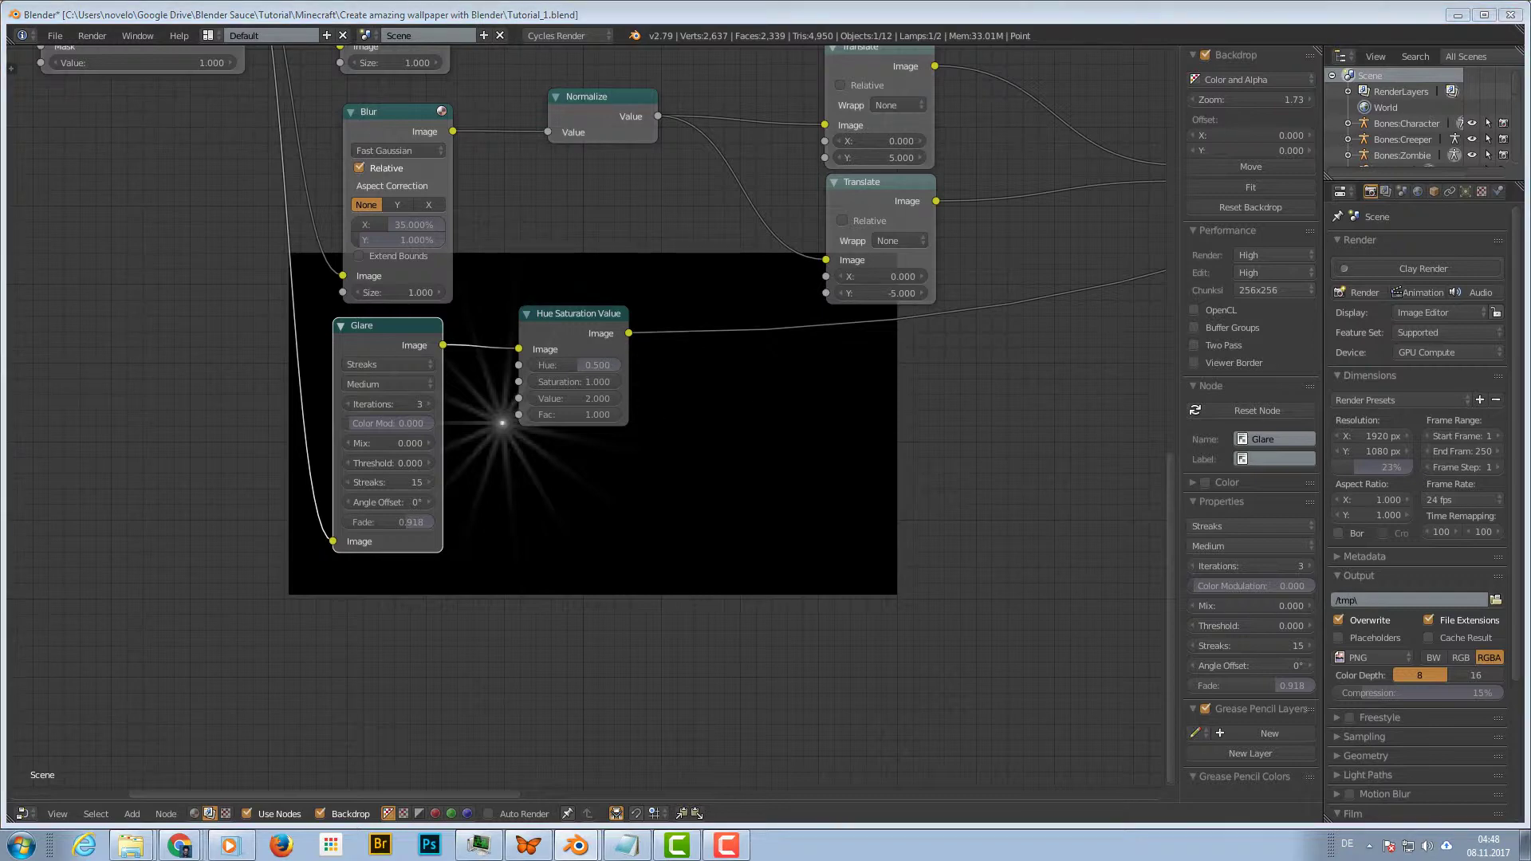
Duplicate the streaks' Add node and feed the copy with the combined glow Add and the streaks Add outputs
{"action": "middle_click_drag", "start_coordinate": [759, 407], "coordinate": [602, 561]}
{"action": "scroll", "coordinate": [653, 426], "scroll_direction": "down", "scroll_amount": 3}
{"action": "scroll", "coordinate": [652, 426], "scroll_direction": "down", "scroll_amount": 2}
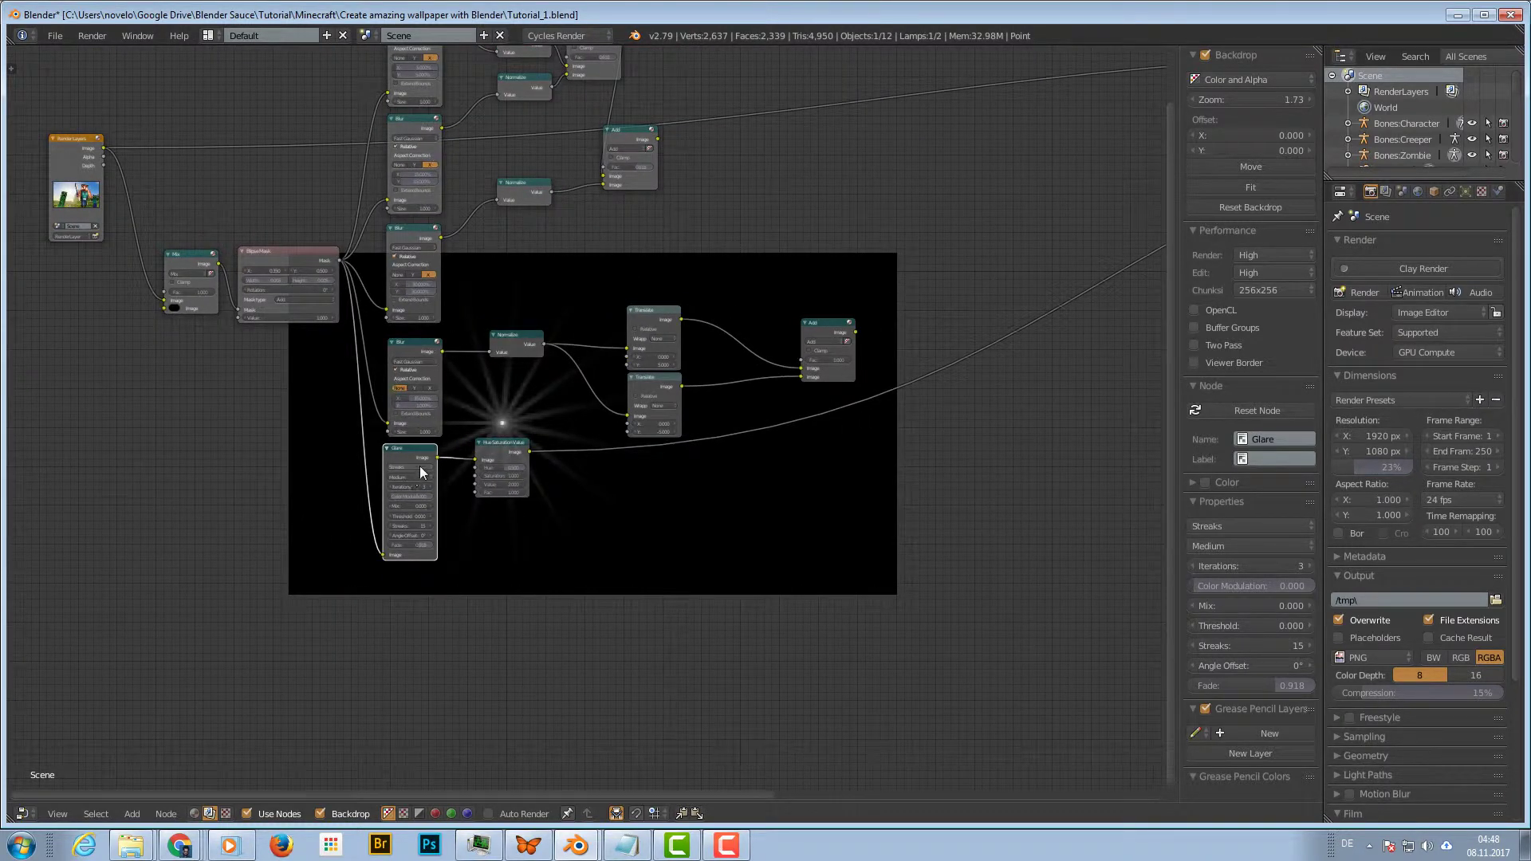
{"action": "middle_click_drag", "start_coordinate": [770, 185], "coordinate": [555, 250]}
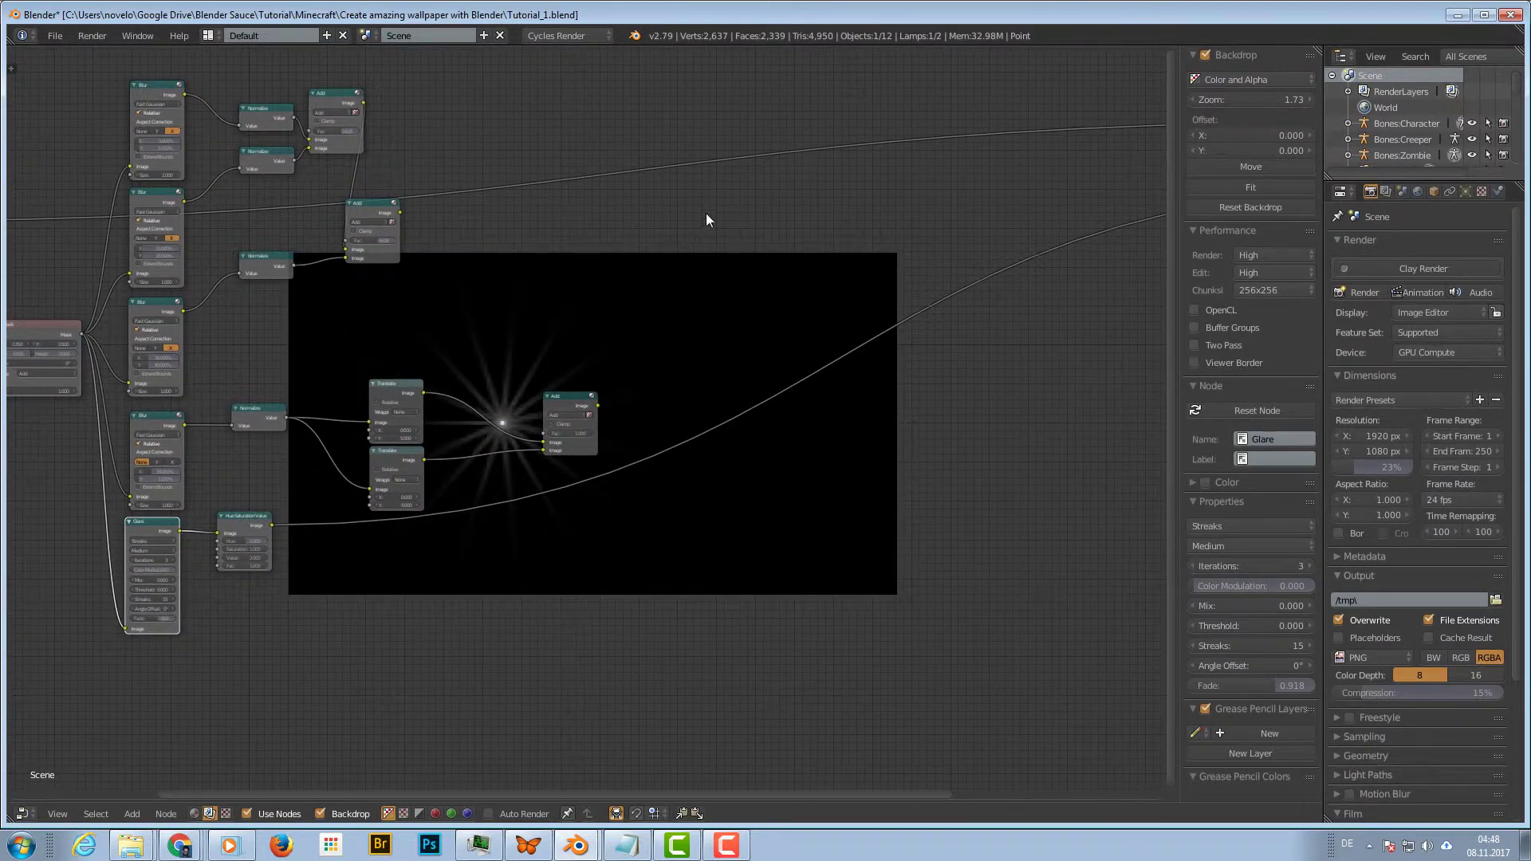
{"action": "left_click", "coordinate": [573, 405]}
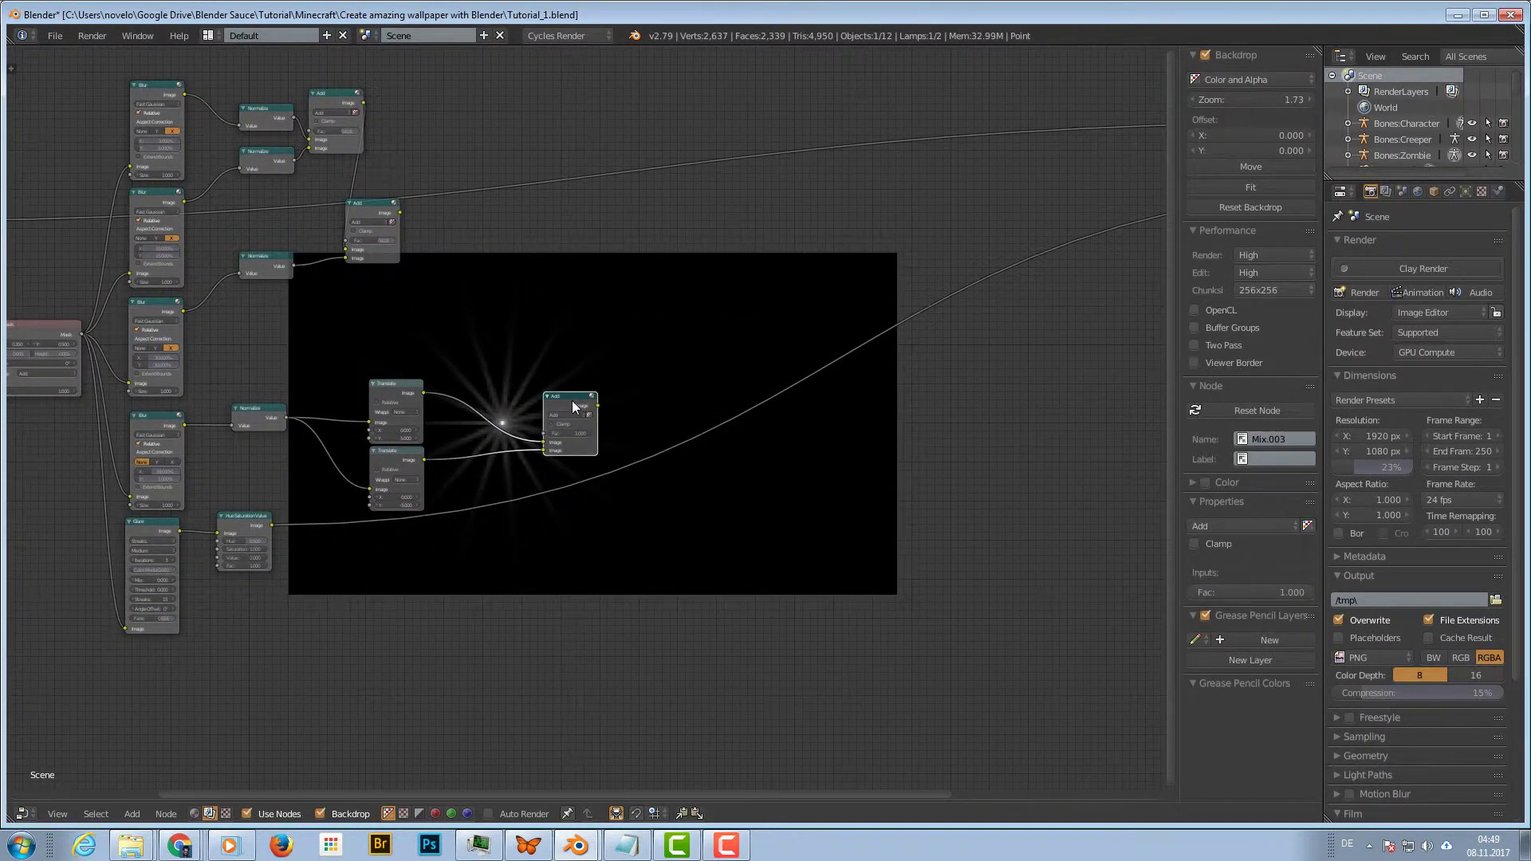
{"action": "key", "text": "shift+d"}
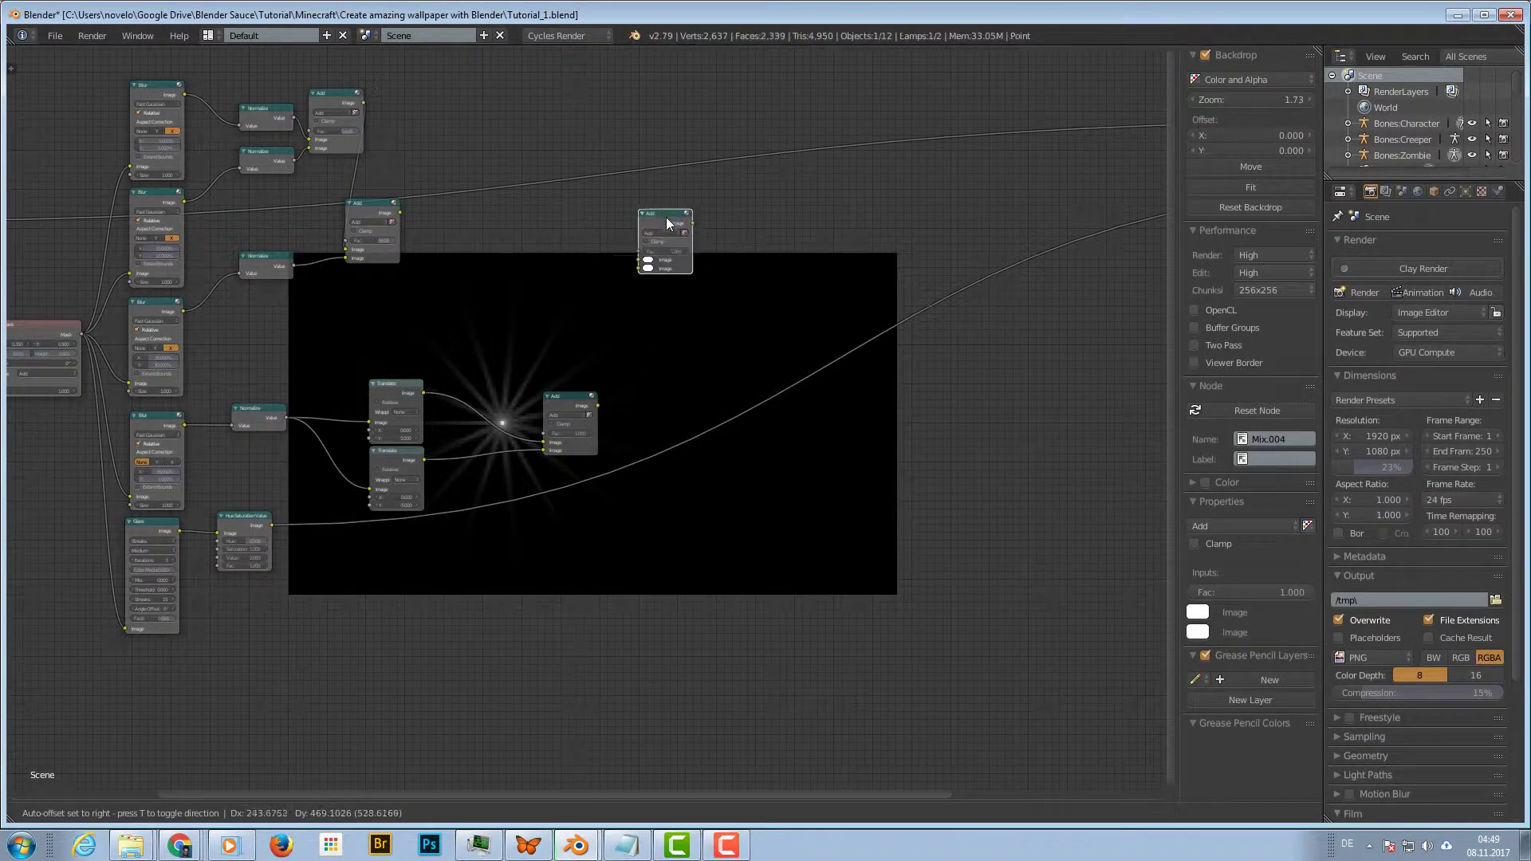
{"action": "left_click", "coordinate": [648, 204]}
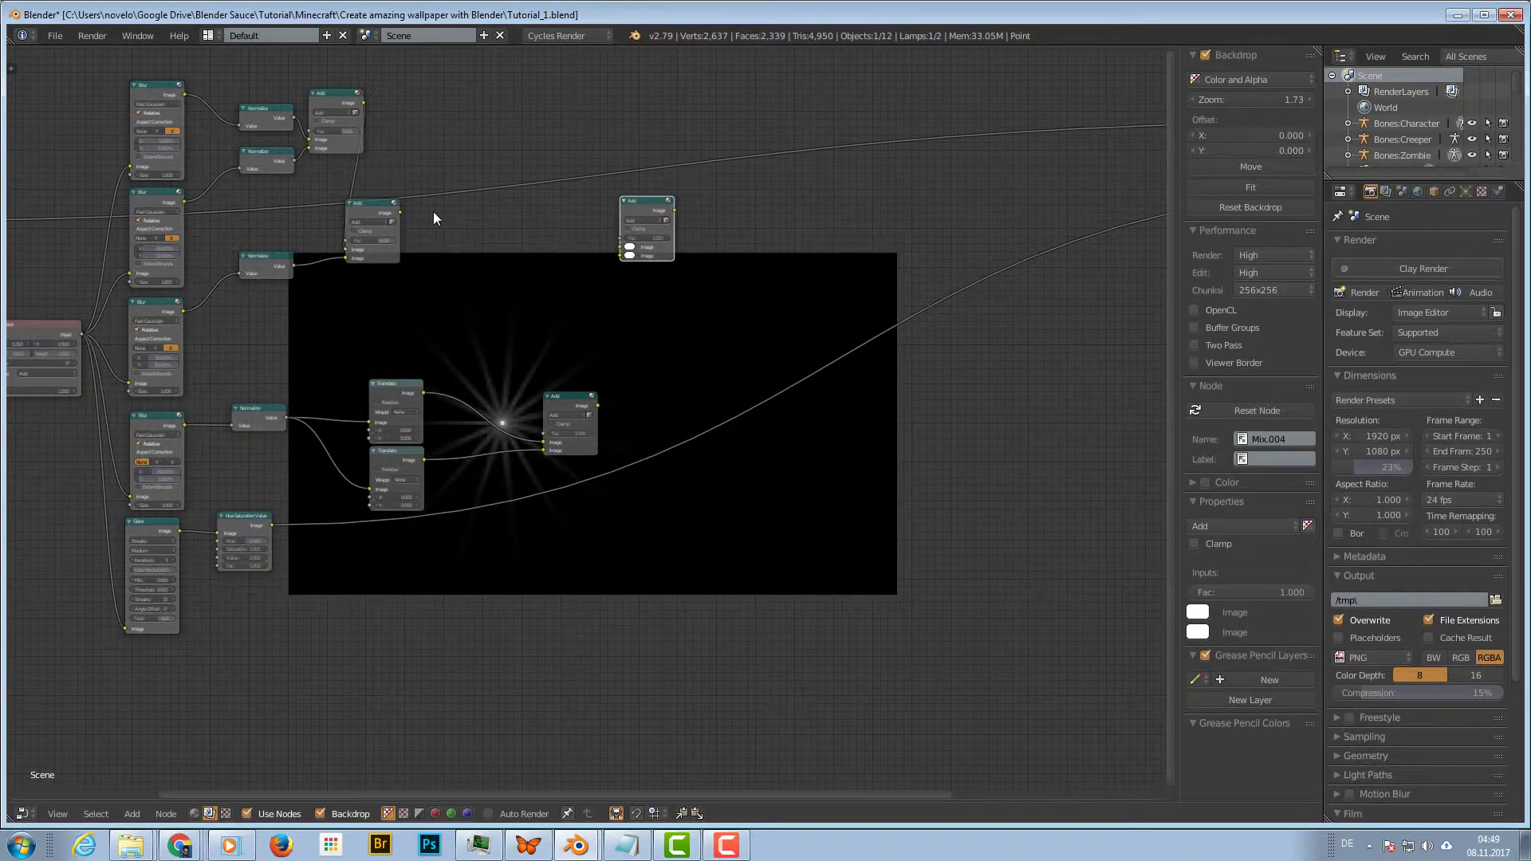
{"action": "left_click_drag", "start_coordinate": [400, 212], "coordinate": [622, 247]}
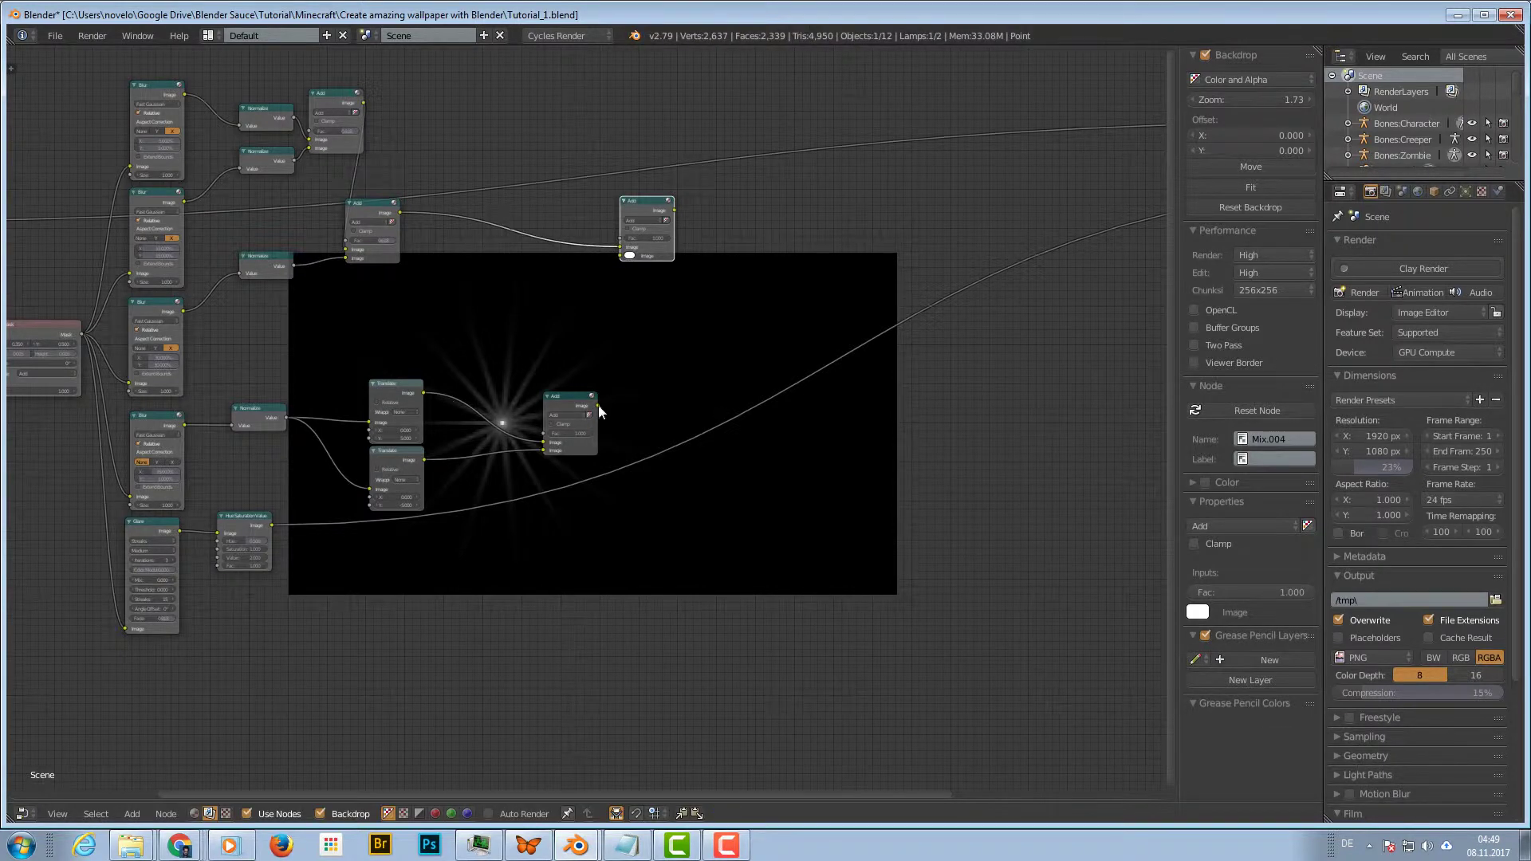
{"action": "left_click_drag", "start_coordinate": [598, 406], "coordinate": [620, 256]}
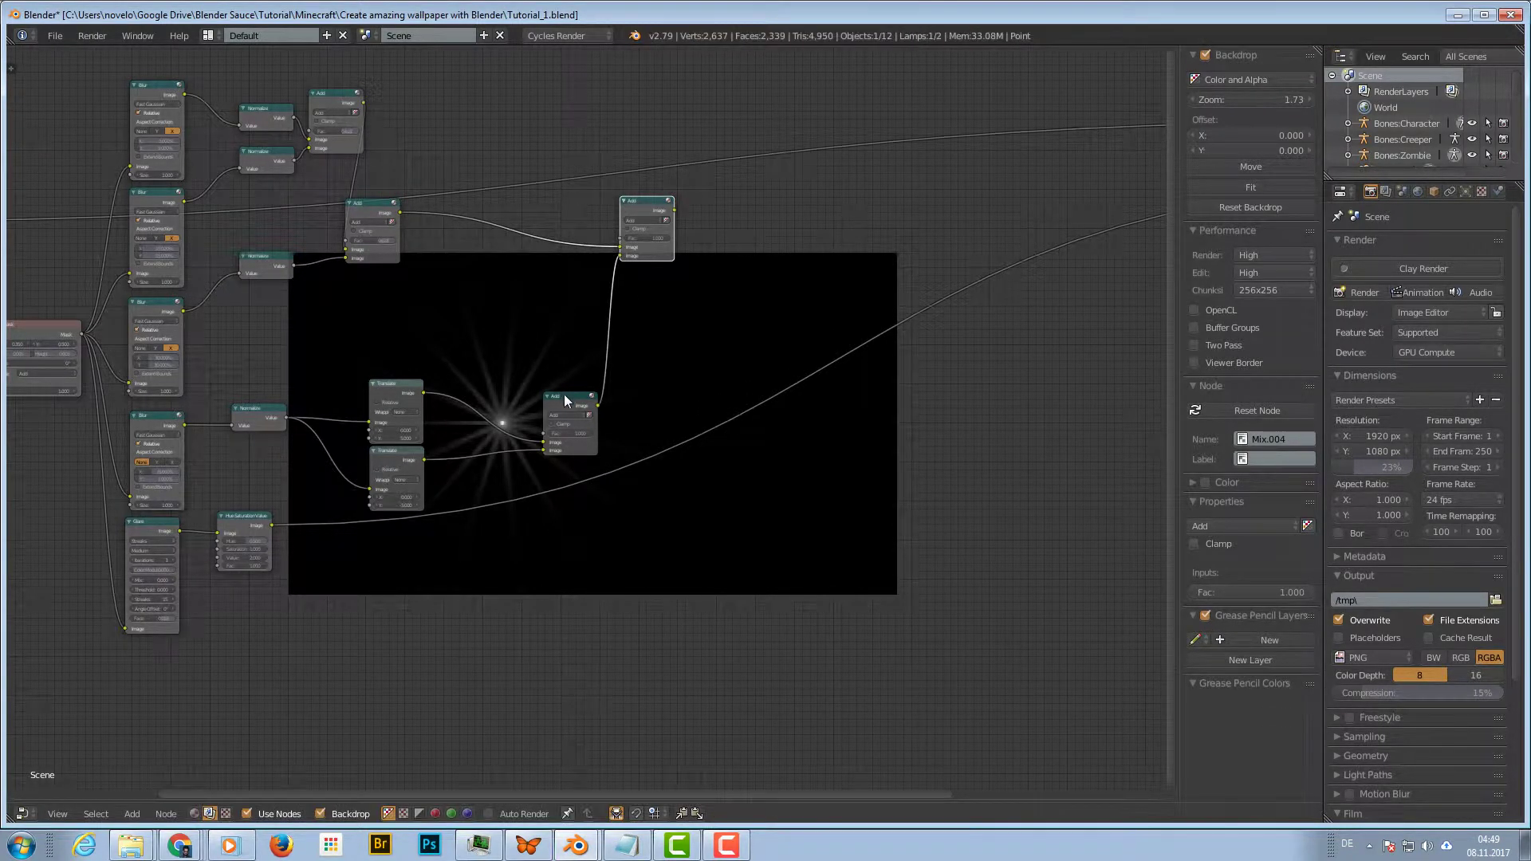
Show the new Add node's result in the Viewer, set its Fac to 0.65, and reposition the streaks' Add node
{"action": "left_click_drag", "start_coordinate": [565, 398], "coordinate": [510, 381]}
{"action": "left_click", "coordinate": [639, 201], "text": "ctrl+shift"}
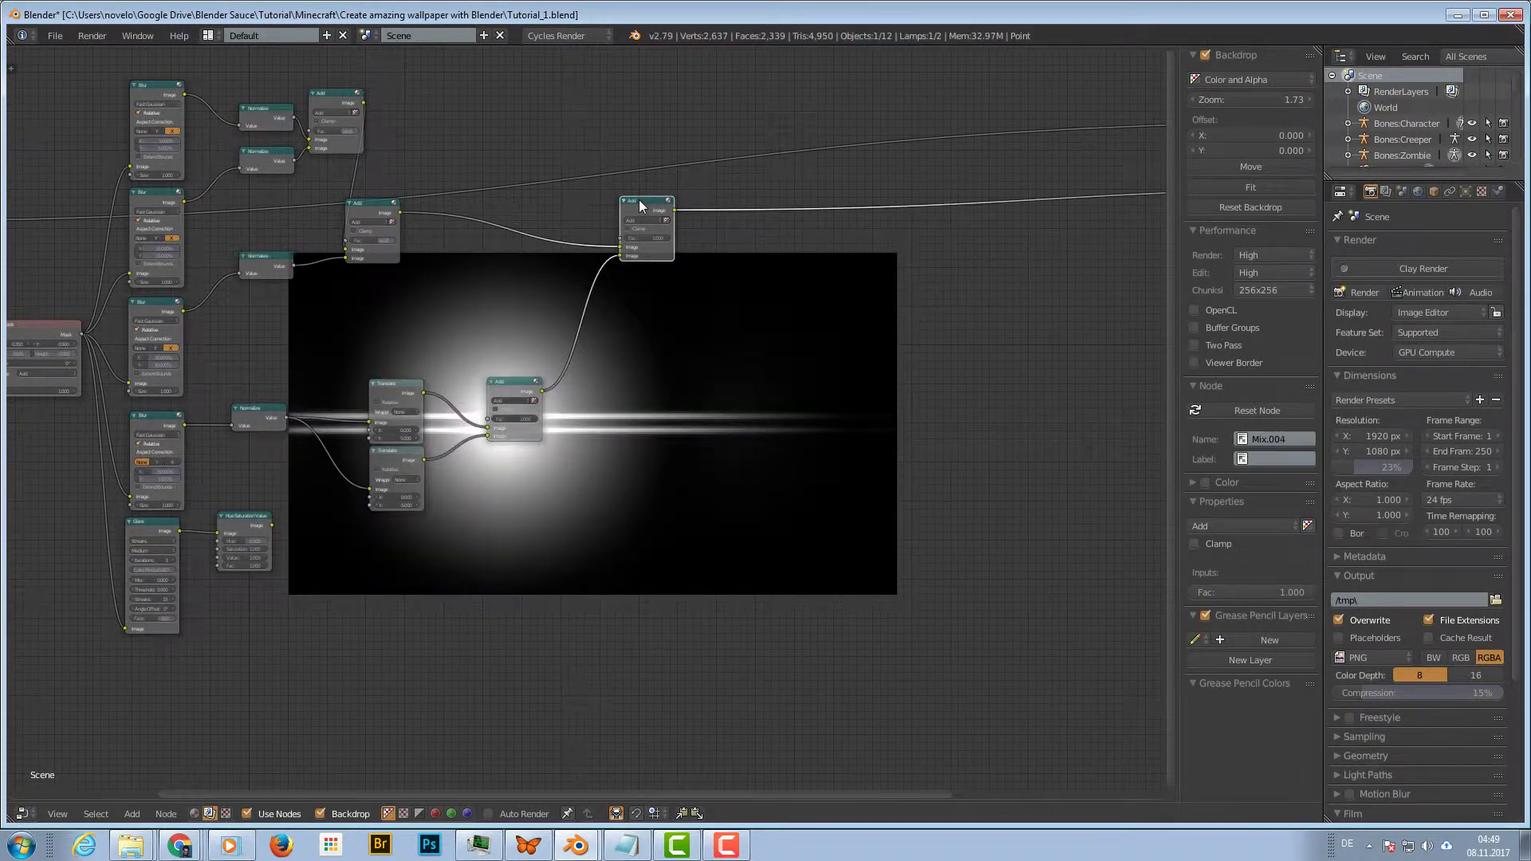
{"action": "scroll", "coordinate": [638, 204], "scroll_direction": "up", "scroll_amount": 2}
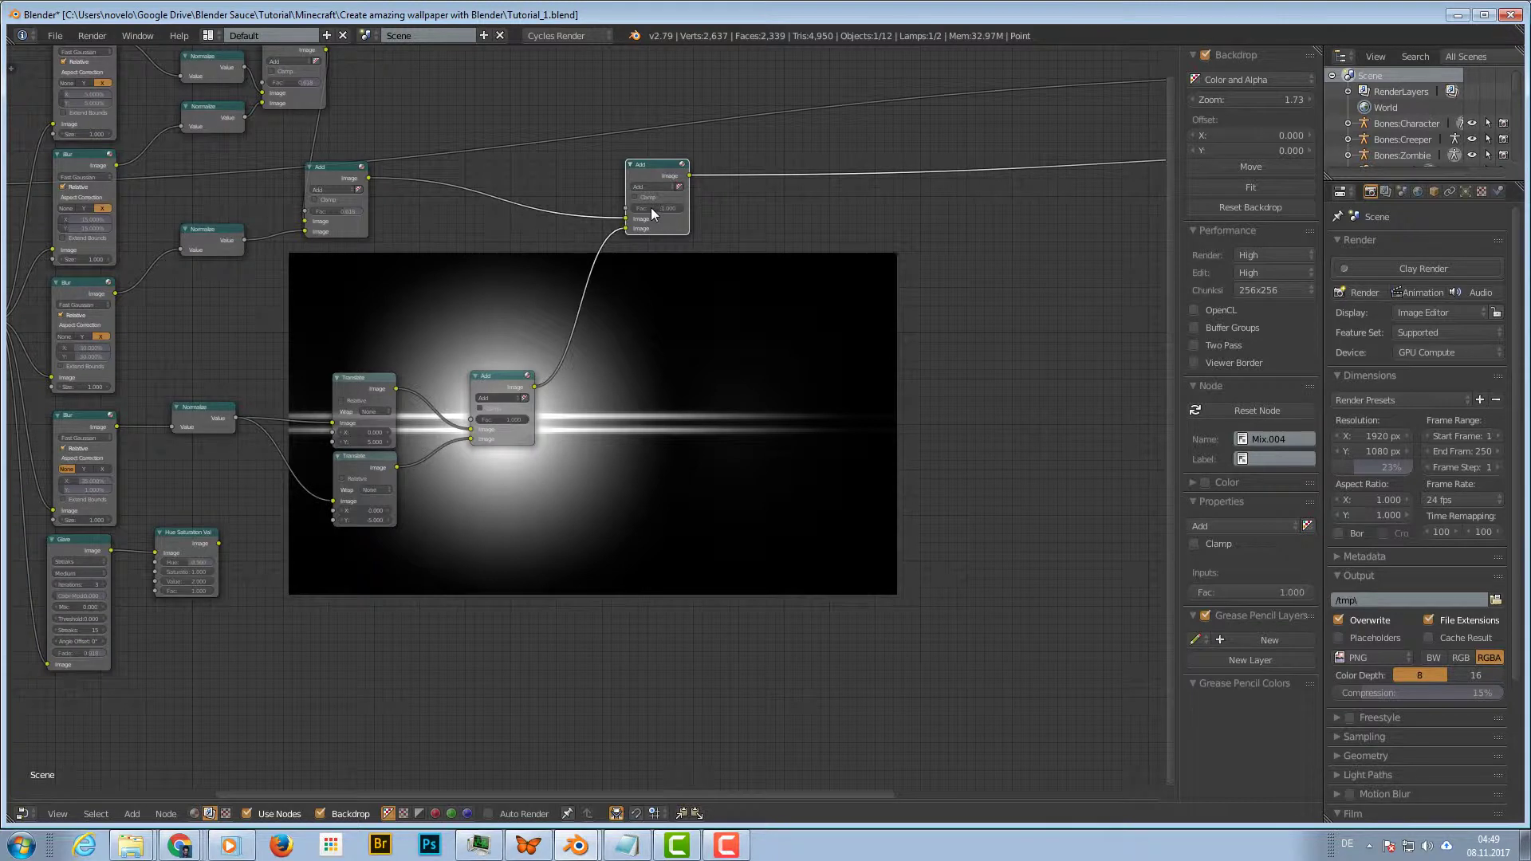
{"action": "left_click", "coordinate": [651, 207]}
{"action": "type", "text": "0.65"}
{"action": "key", "text": "Return"}
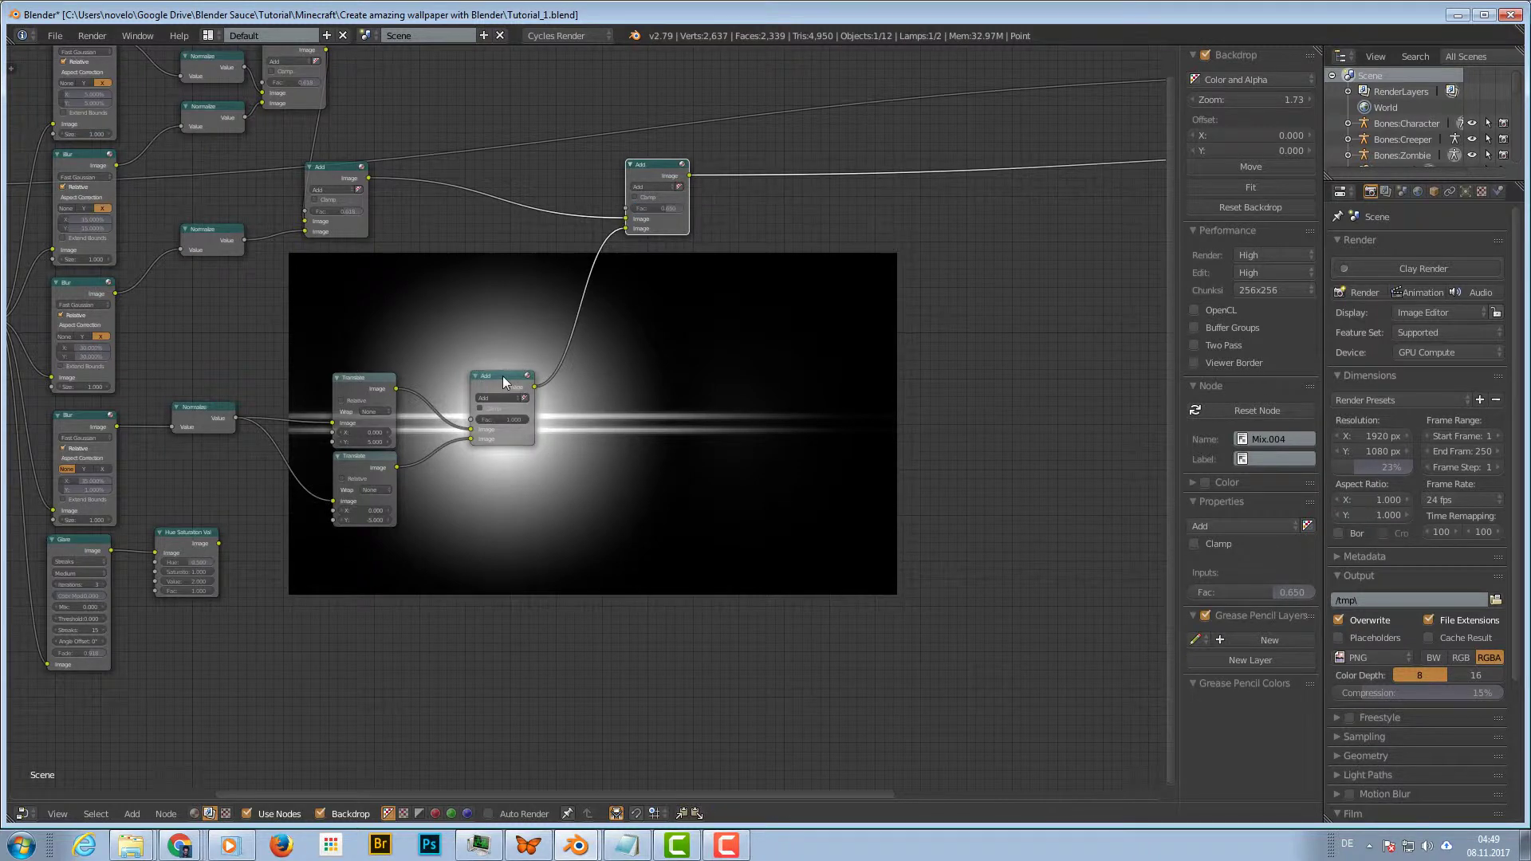
{"action": "left_click_drag", "start_coordinate": [503, 380], "coordinate": [504, 283]}
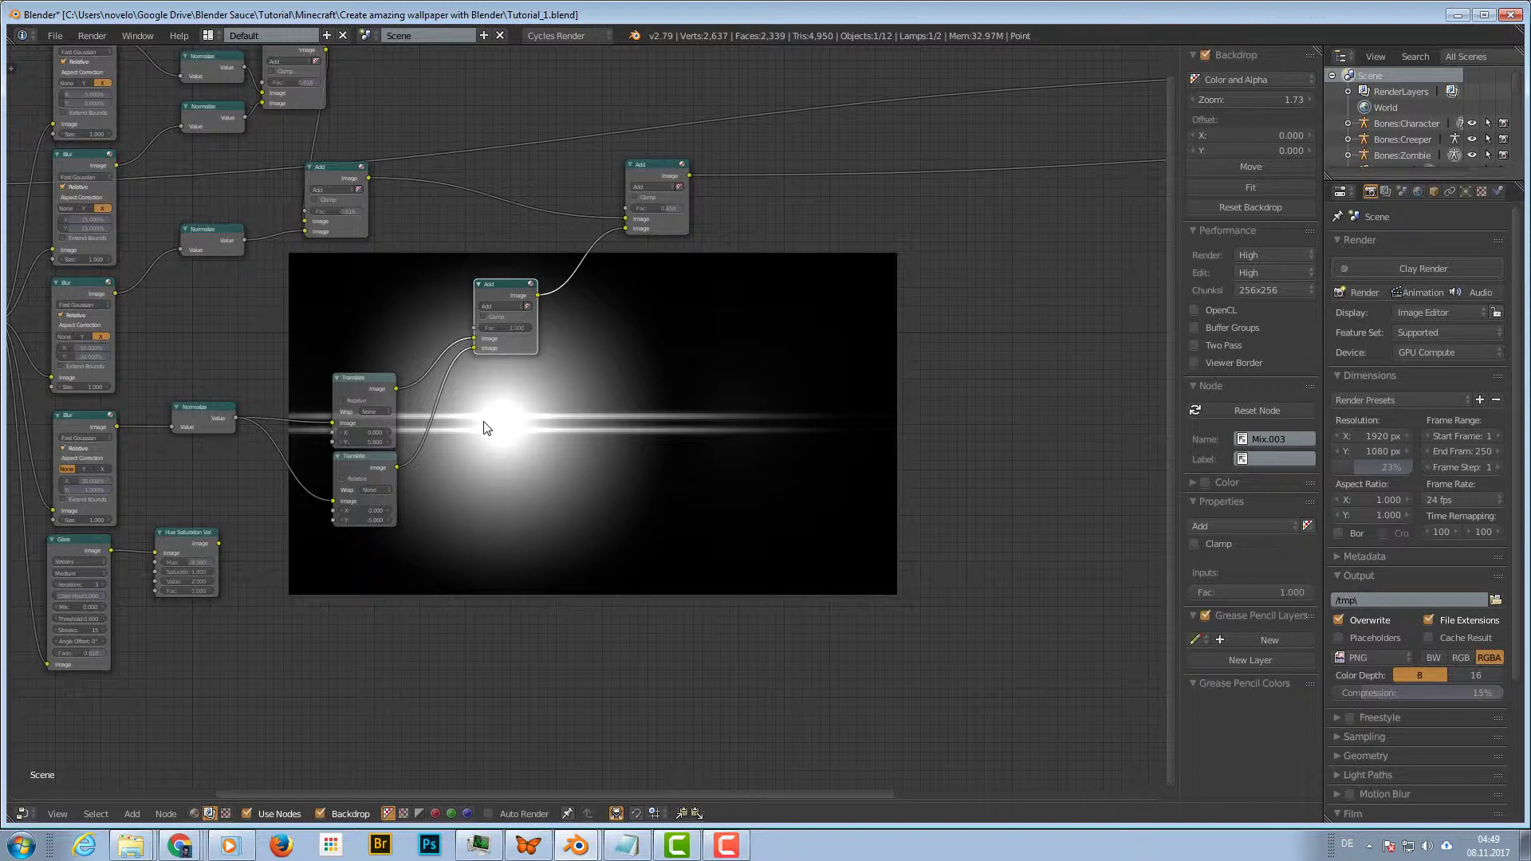
Duplicate the 0.65 Add node and feed the copy with that node's output and the Hue Saturation Value output
{"action": "left_click", "coordinate": [655, 167]}
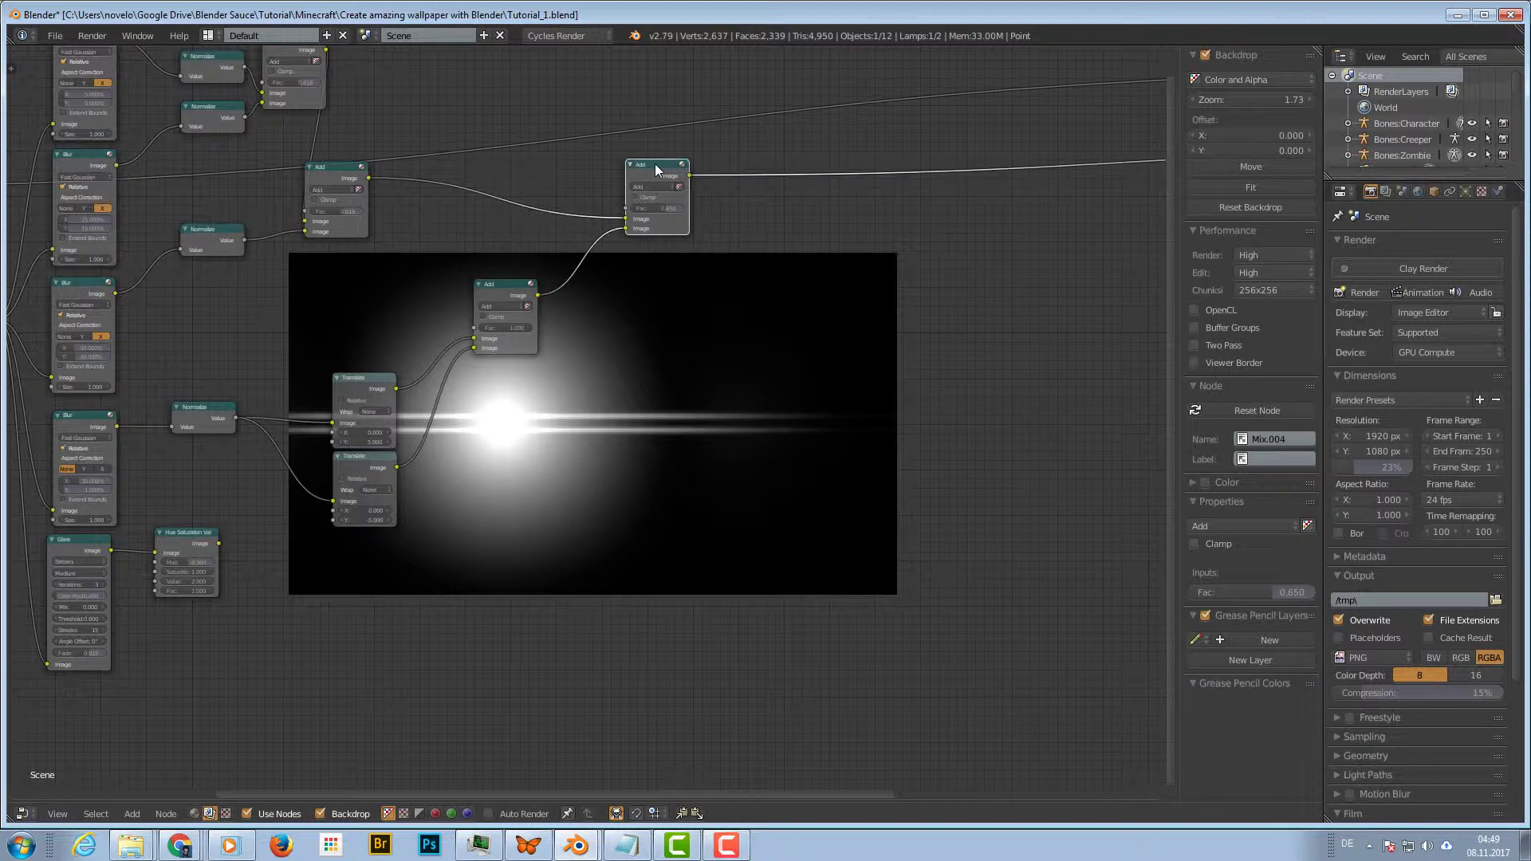
{"action": "key", "text": "shift+d"}
{"action": "left_click", "coordinate": [701, 286]}
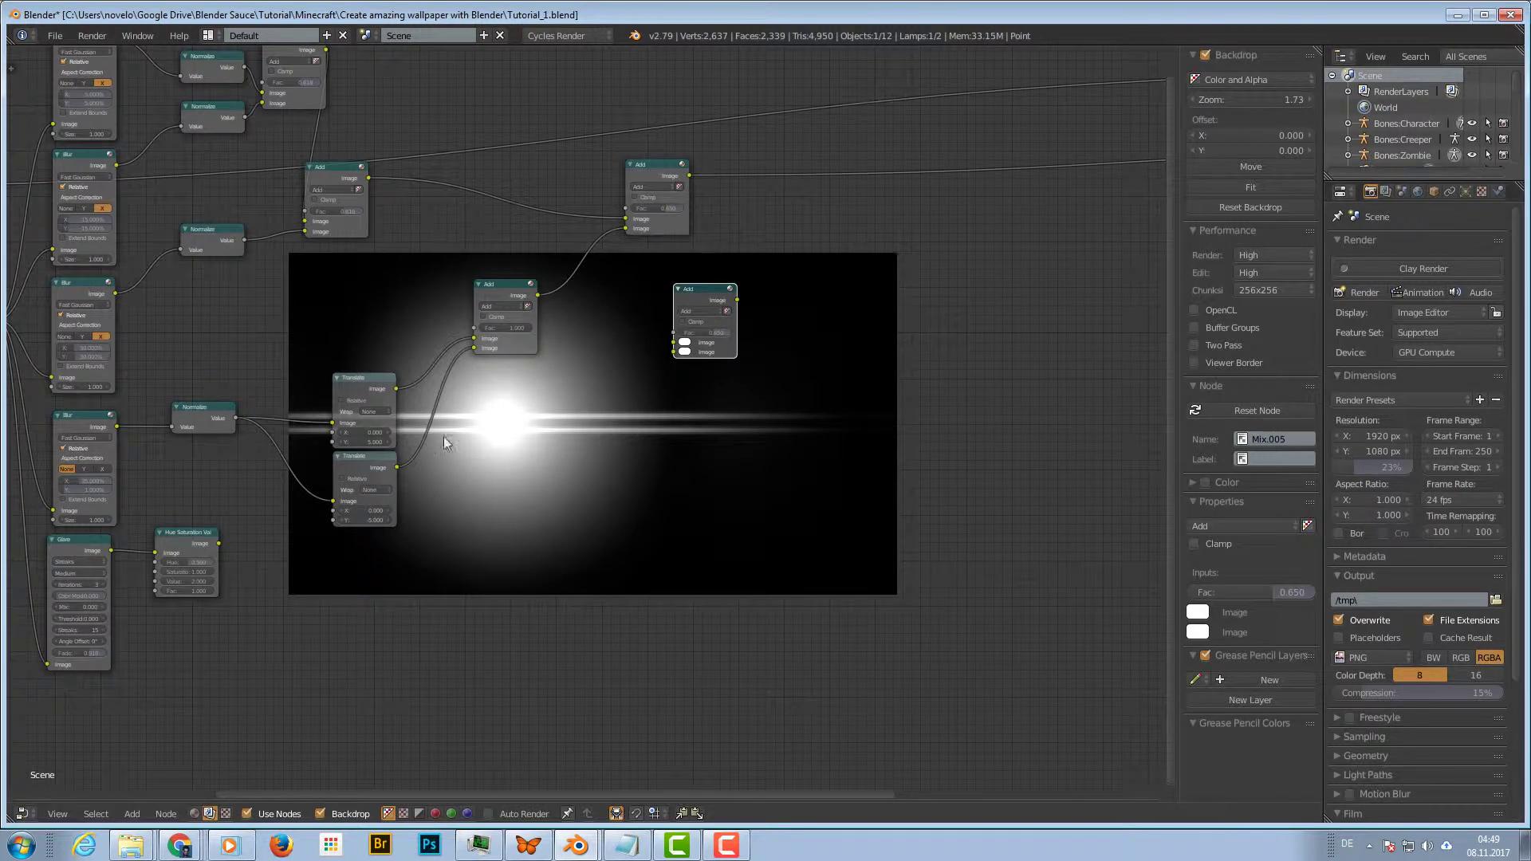
{"action": "left_click_drag", "start_coordinate": [703, 286], "coordinate": [782, 234]}
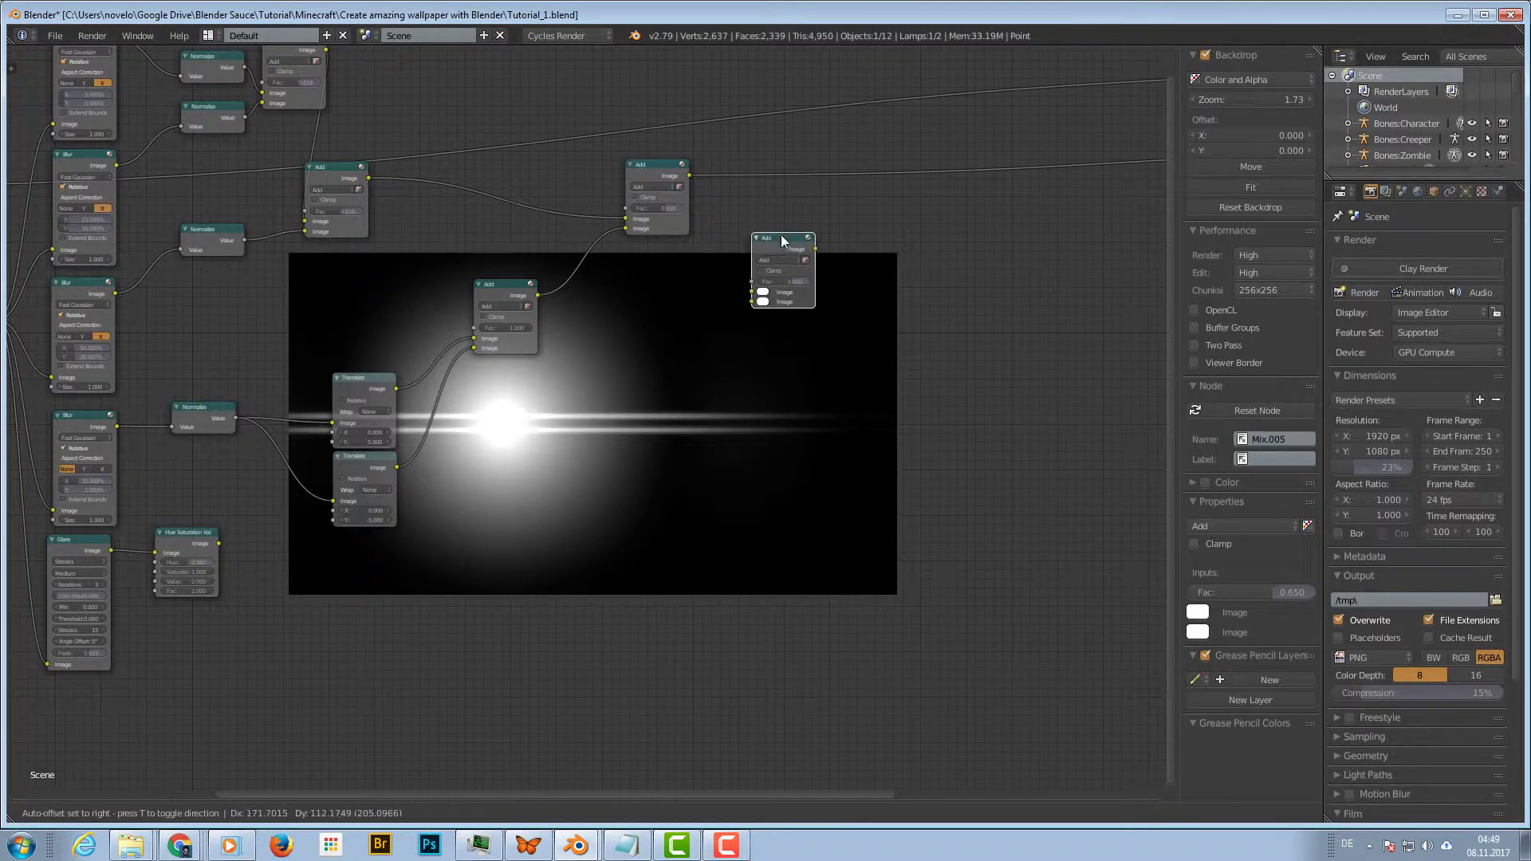
{"action": "left_click_drag", "start_coordinate": [689, 175], "coordinate": [752, 292]}
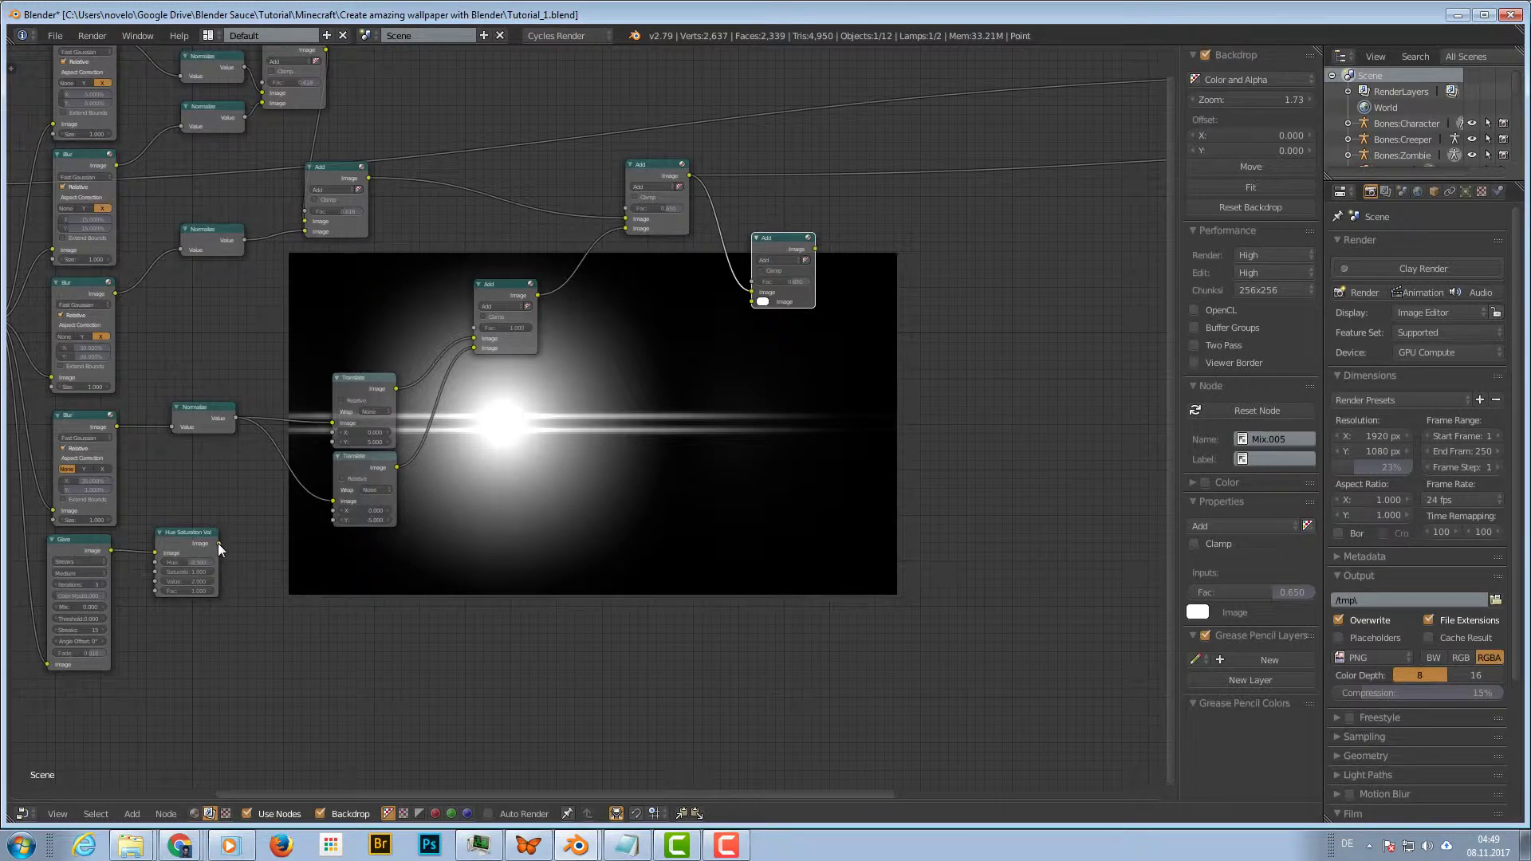
{"action": "left_click_drag", "start_coordinate": [218, 543], "coordinate": [752, 304]}
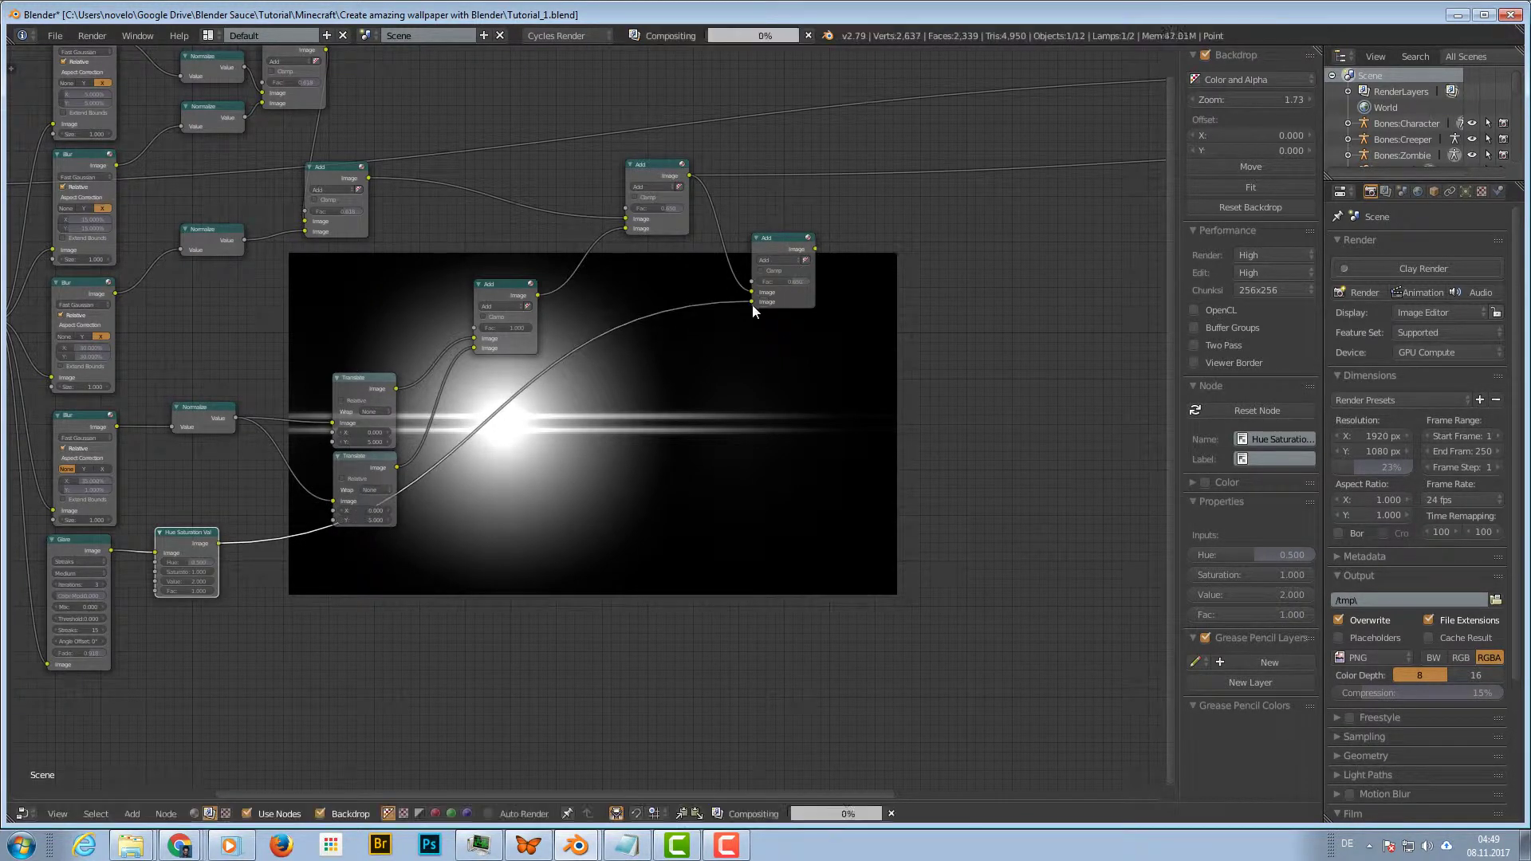
Show the star glare's Add node in the Viewer and set its Fac to 1
{"action": "left_click", "coordinate": [778, 238]}
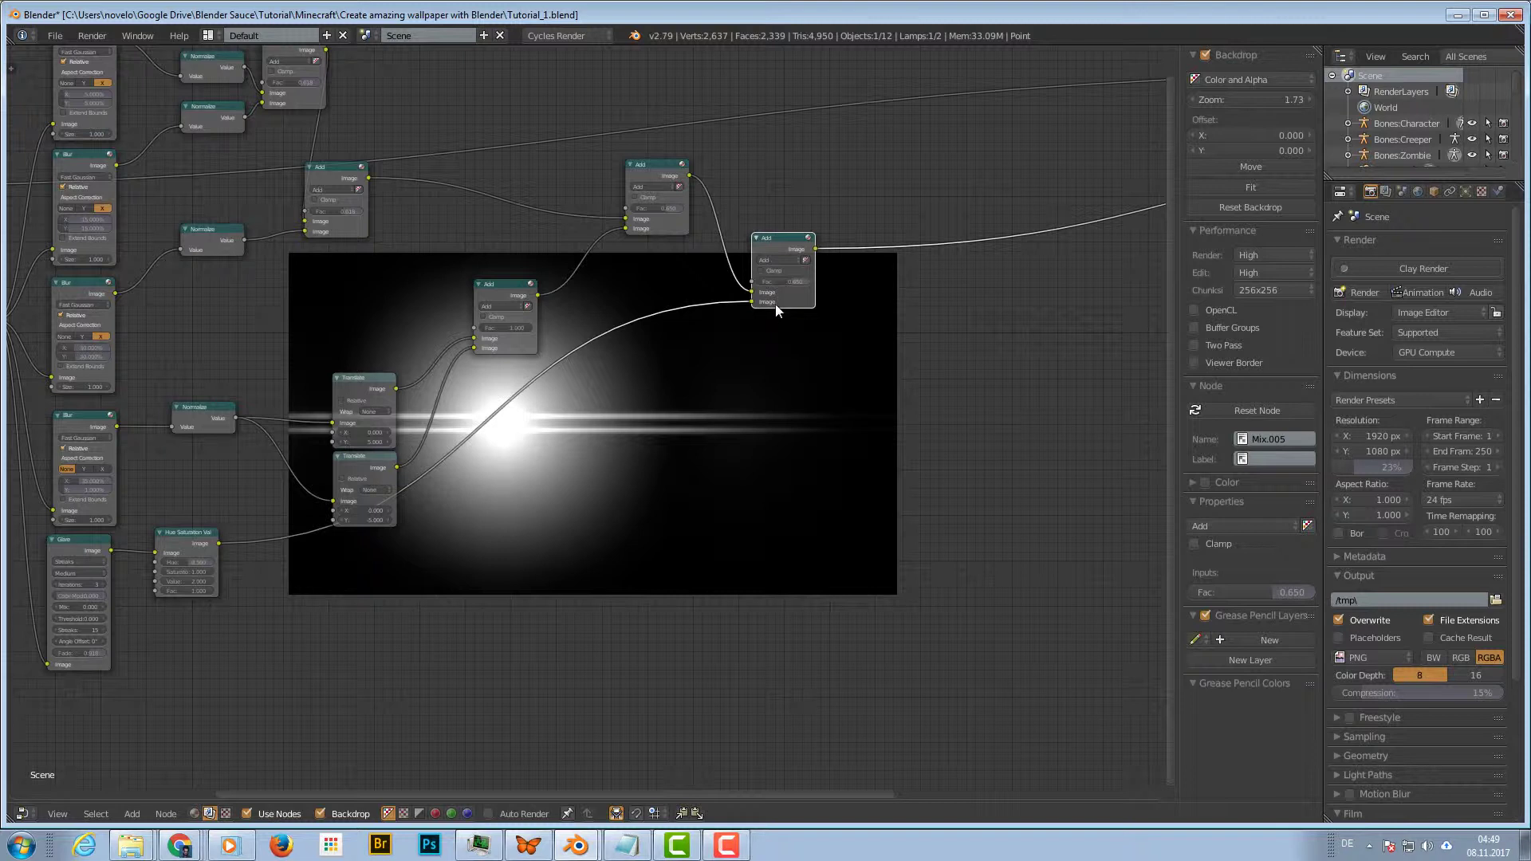
{"action": "left_click", "coordinate": [793, 280]}
{"action": "type", "text": "1"}
{"action": "key", "text": "Return"}
Insert a Glare node on the link between the last Add node and the Viewer
{"action": "middle_click_drag", "start_coordinate": [895, 317], "coordinate": [652, 413]}
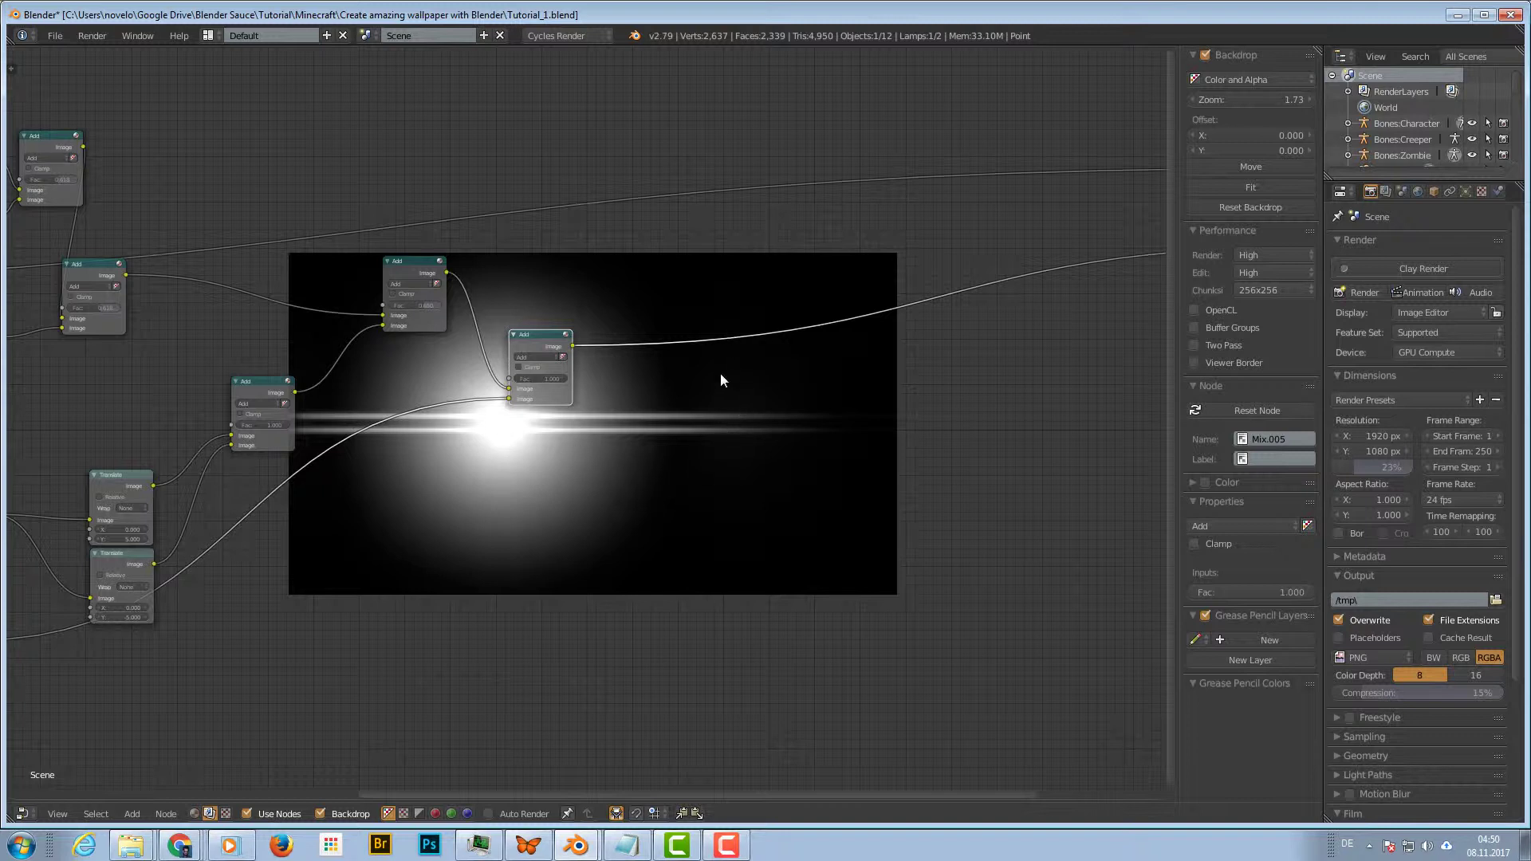
{"action": "middle_click_drag", "start_coordinate": [759, 378], "coordinate": [712, 397]}
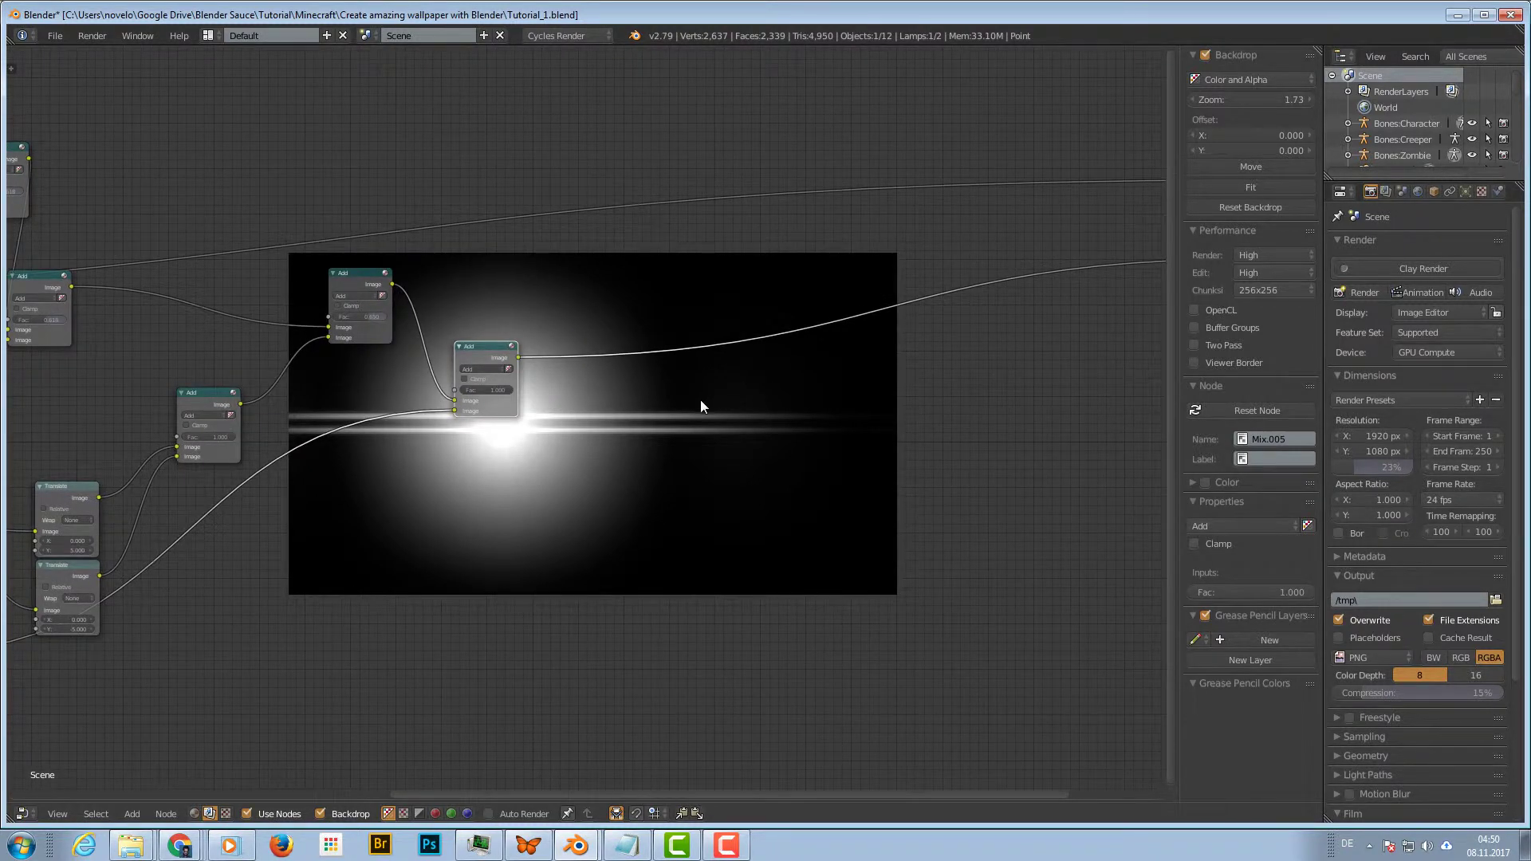
{"action": "key", "text": "shift+a"}
{"action": "mouse_move", "coordinate": [682, 432]}
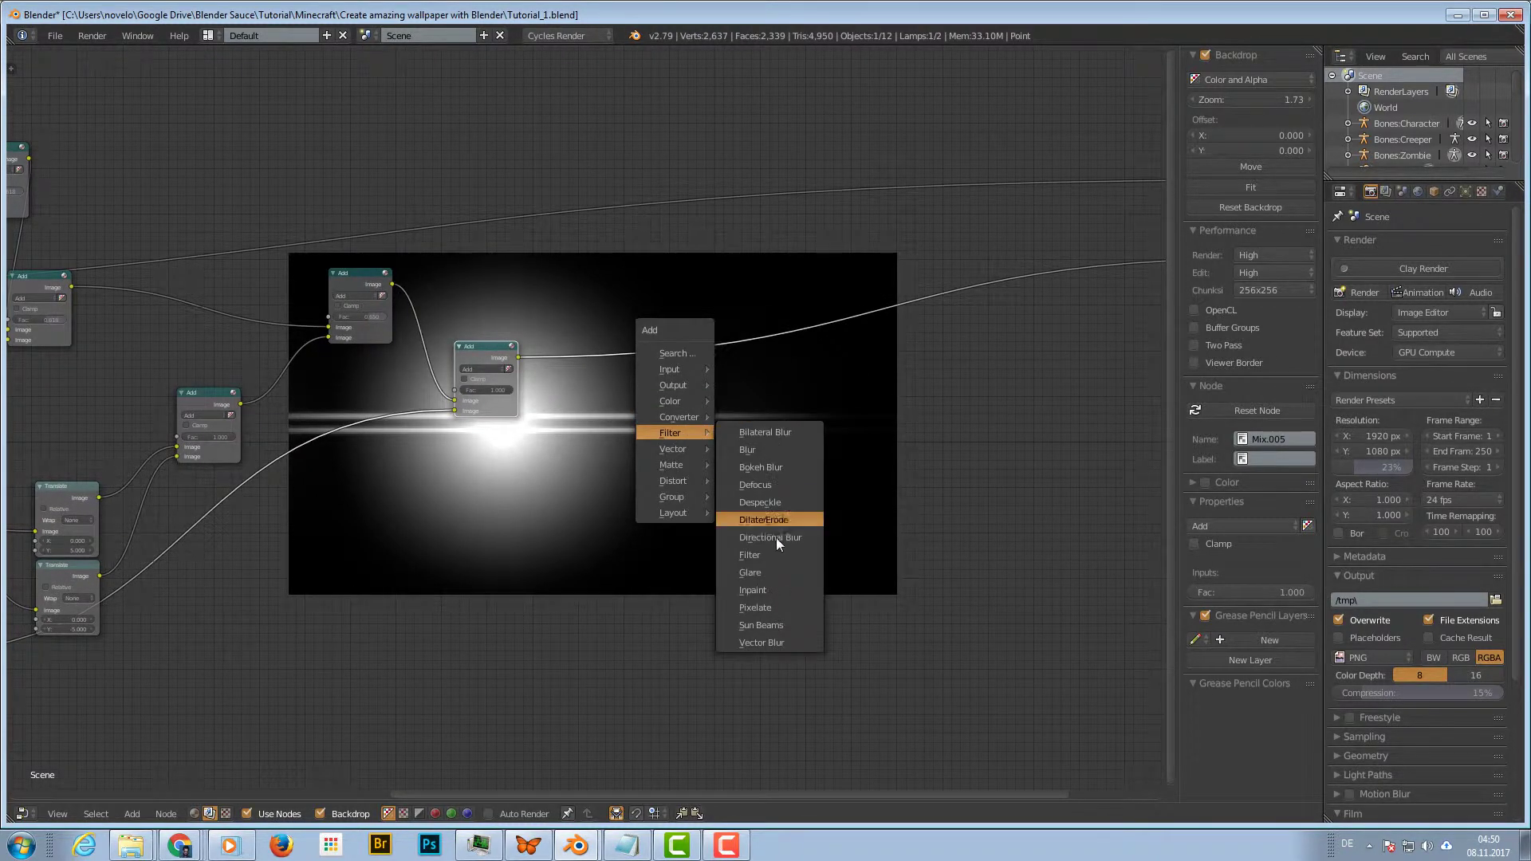
{"action": "left_click", "coordinate": [773, 571]}
{"action": "left_click", "coordinate": [653, 370]}
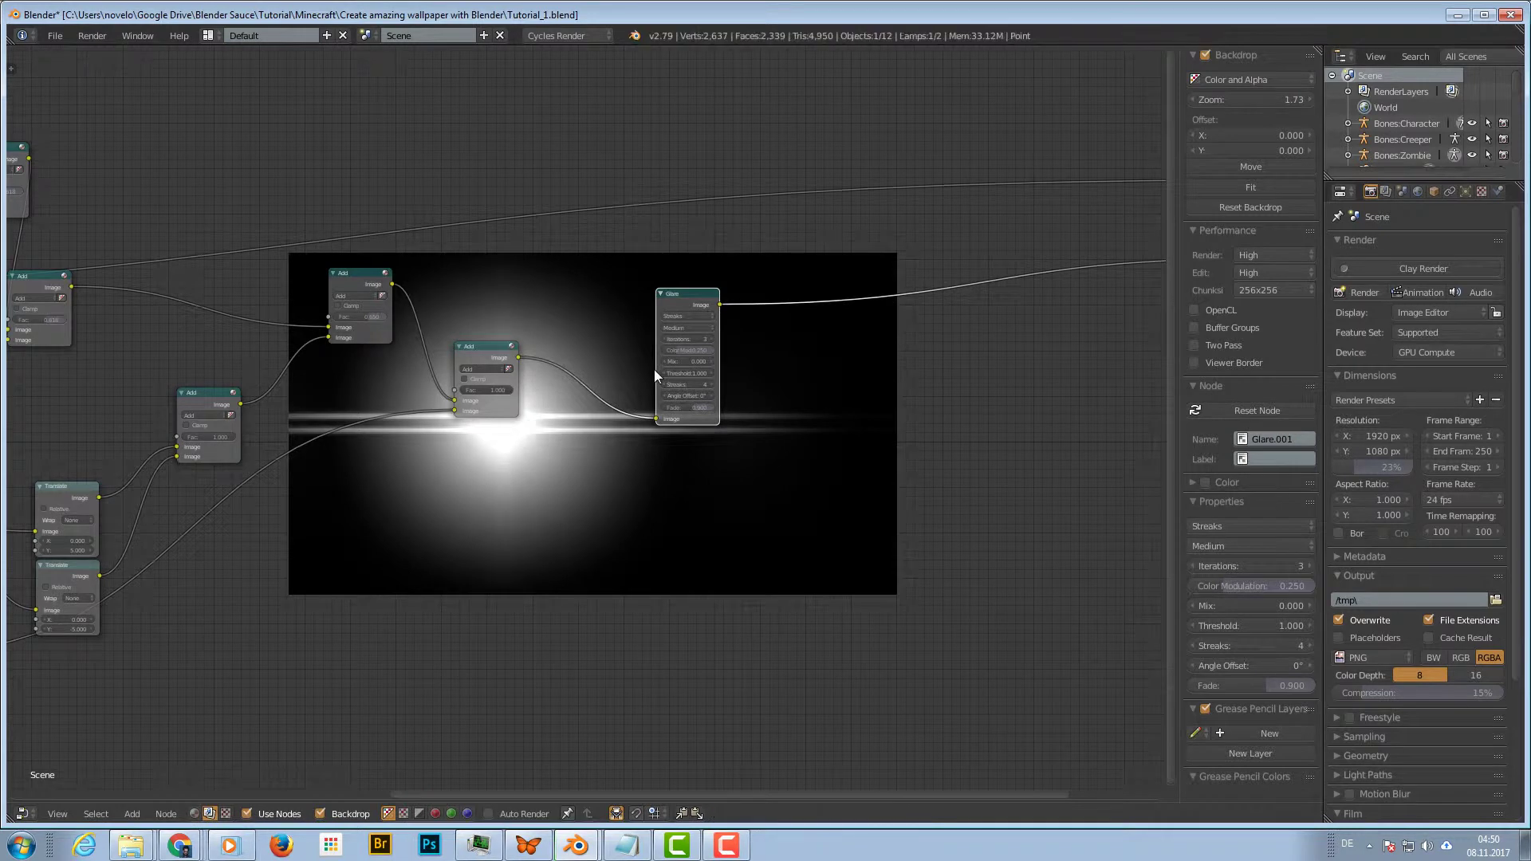
Set the new Glare node to High quality and the Ghosts type
{"action": "left_click", "coordinate": [679, 328]}
{"action": "left_click", "coordinate": [681, 317]}
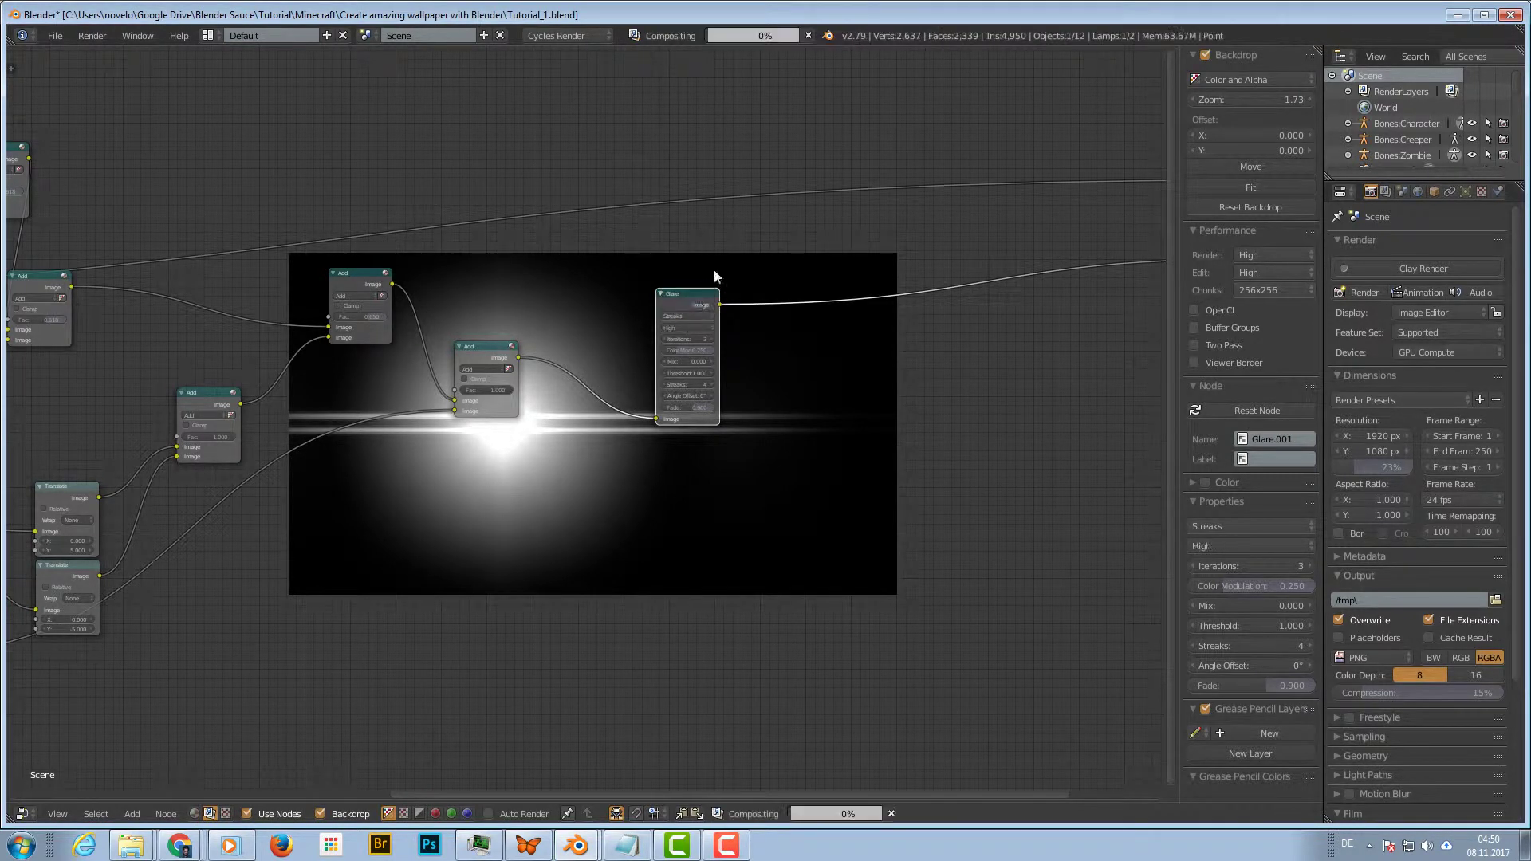
{"action": "left_click", "coordinate": [681, 314]}
{"action": "left_click", "coordinate": [687, 300]}
Set the Ghosts Glare node's Iterations to 5 and Color Modulation to 0, and move it closer to the Add node
{"action": "scroll", "coordinate": [672, 358], "scroll_direction": "up", "scroll_amount": 4}
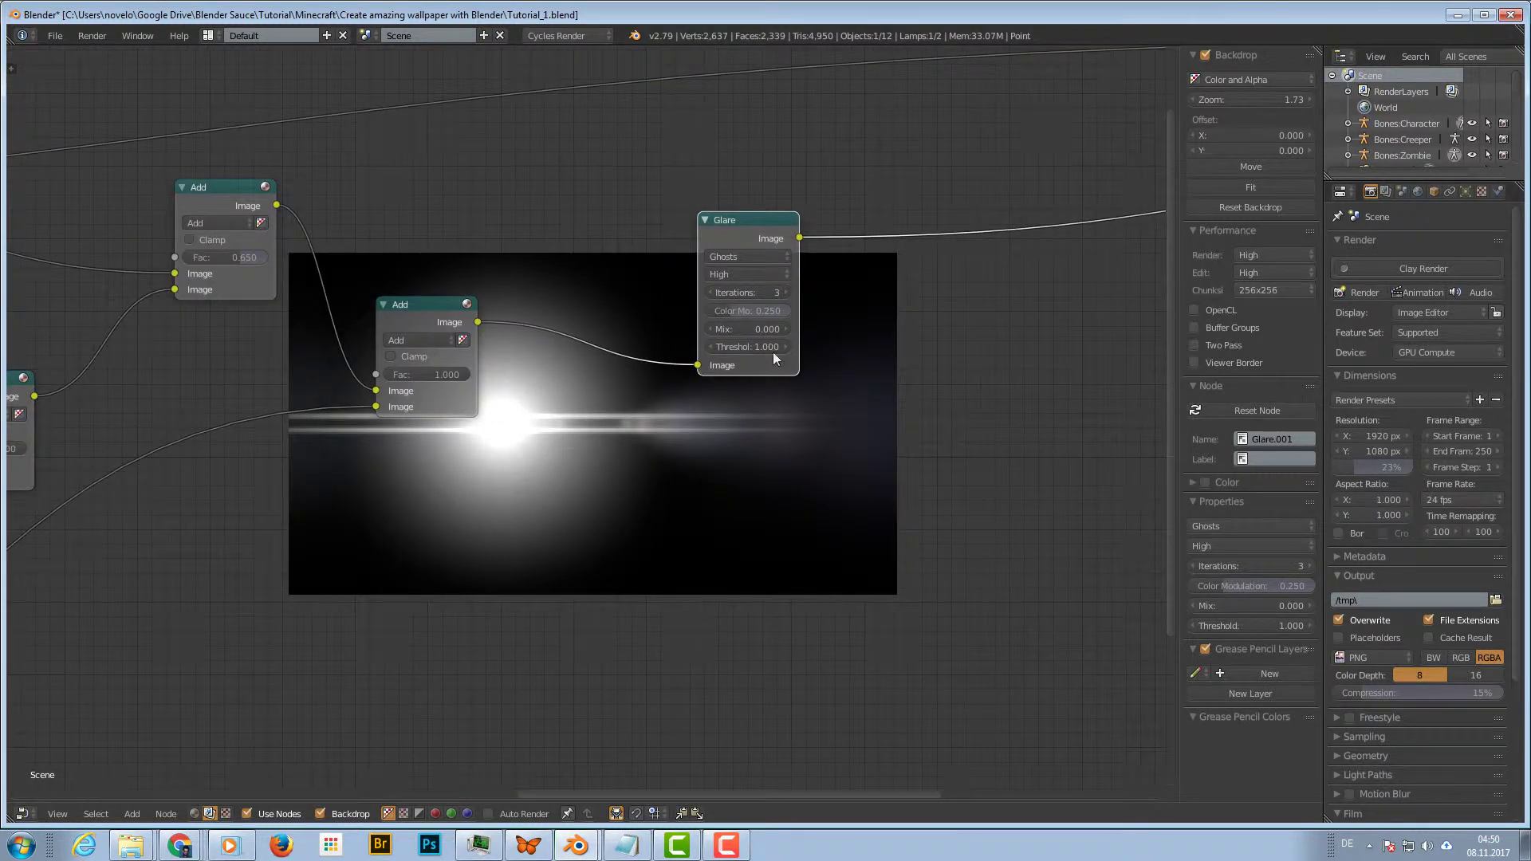
{"action": "scroll", "coordinate": [753, 416], "scroll_direction": "up", "scroll_amount": 2}
{"action": "middle_click_drag", "start_coordinate": [840, 410], "coordinate": [654, 416]}
{"action": "middle_click_drag", "start_coordinate": [668, 344], "coordinate": [726, 229]}
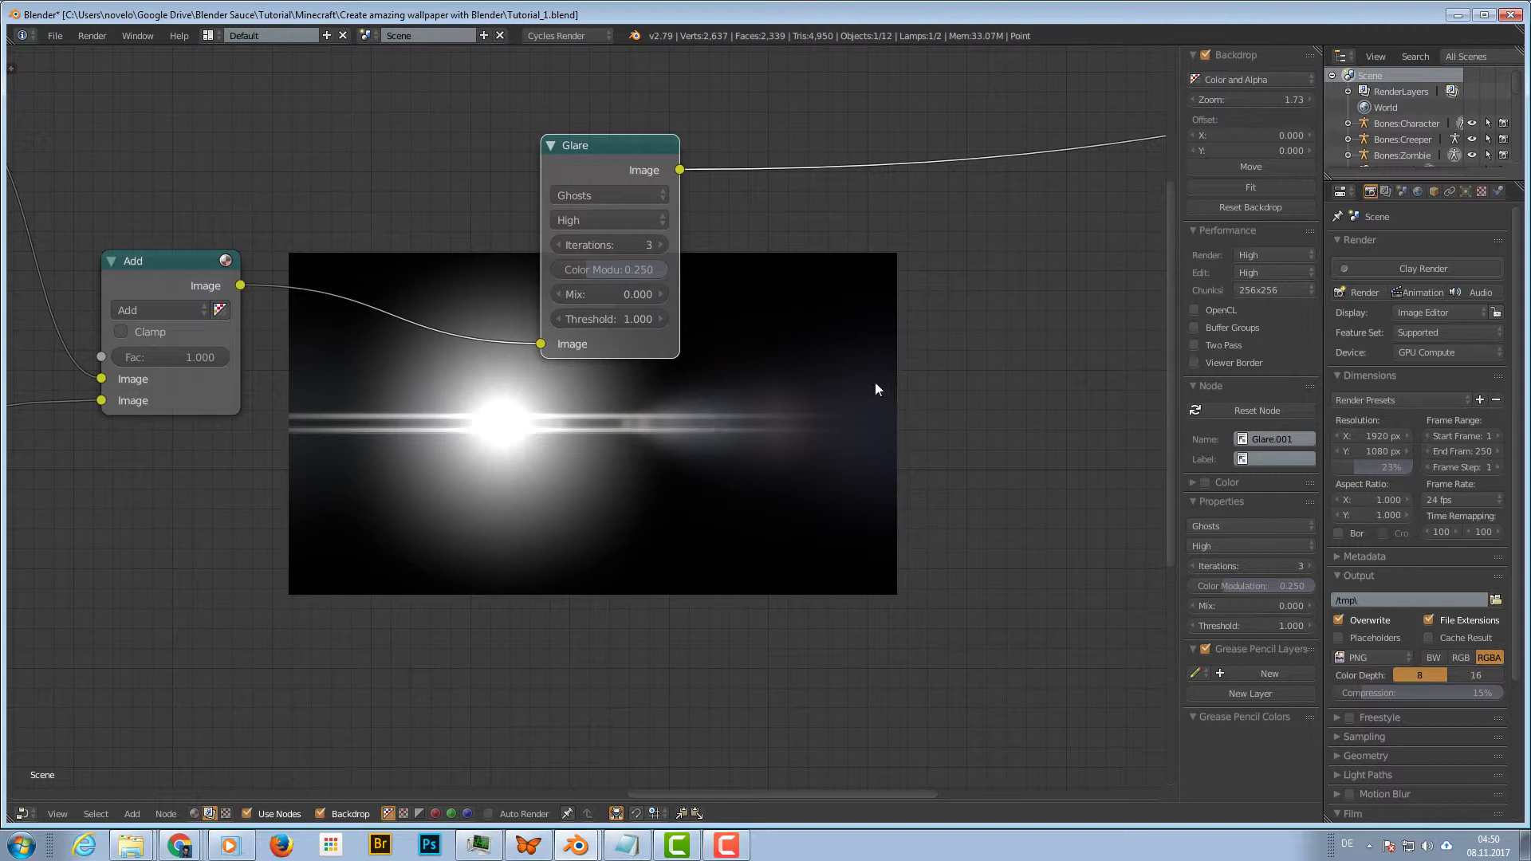
{"action": "left_click", "coordinate": [658, 244]}
{"action": "left_click", "coordinate": [657, 244]}
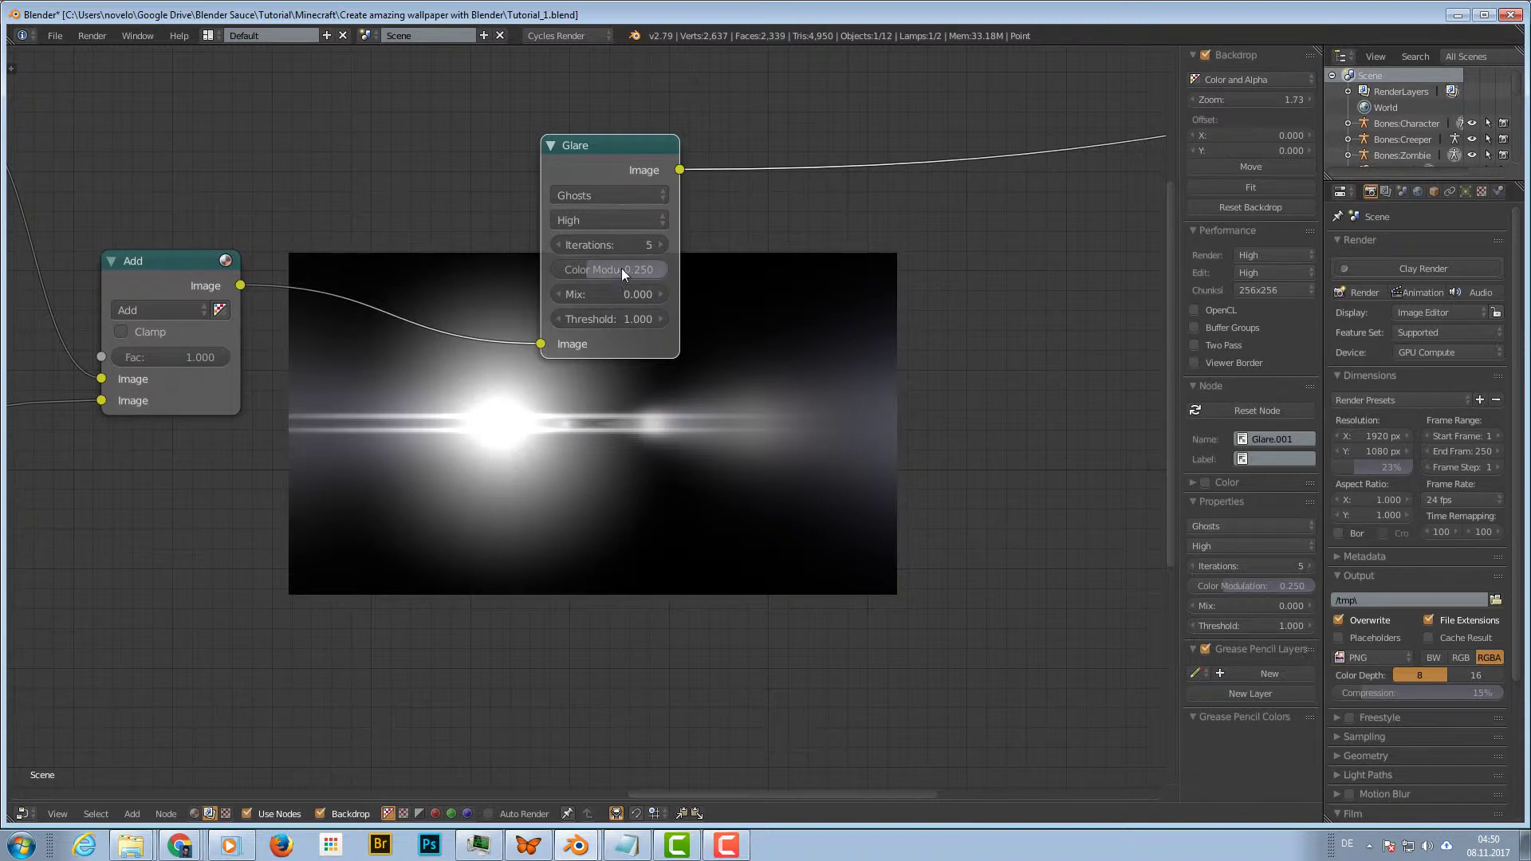
{"action": "left_click_drag", "start_coordinate": [586, 270], "coordinate": [567, 270]}
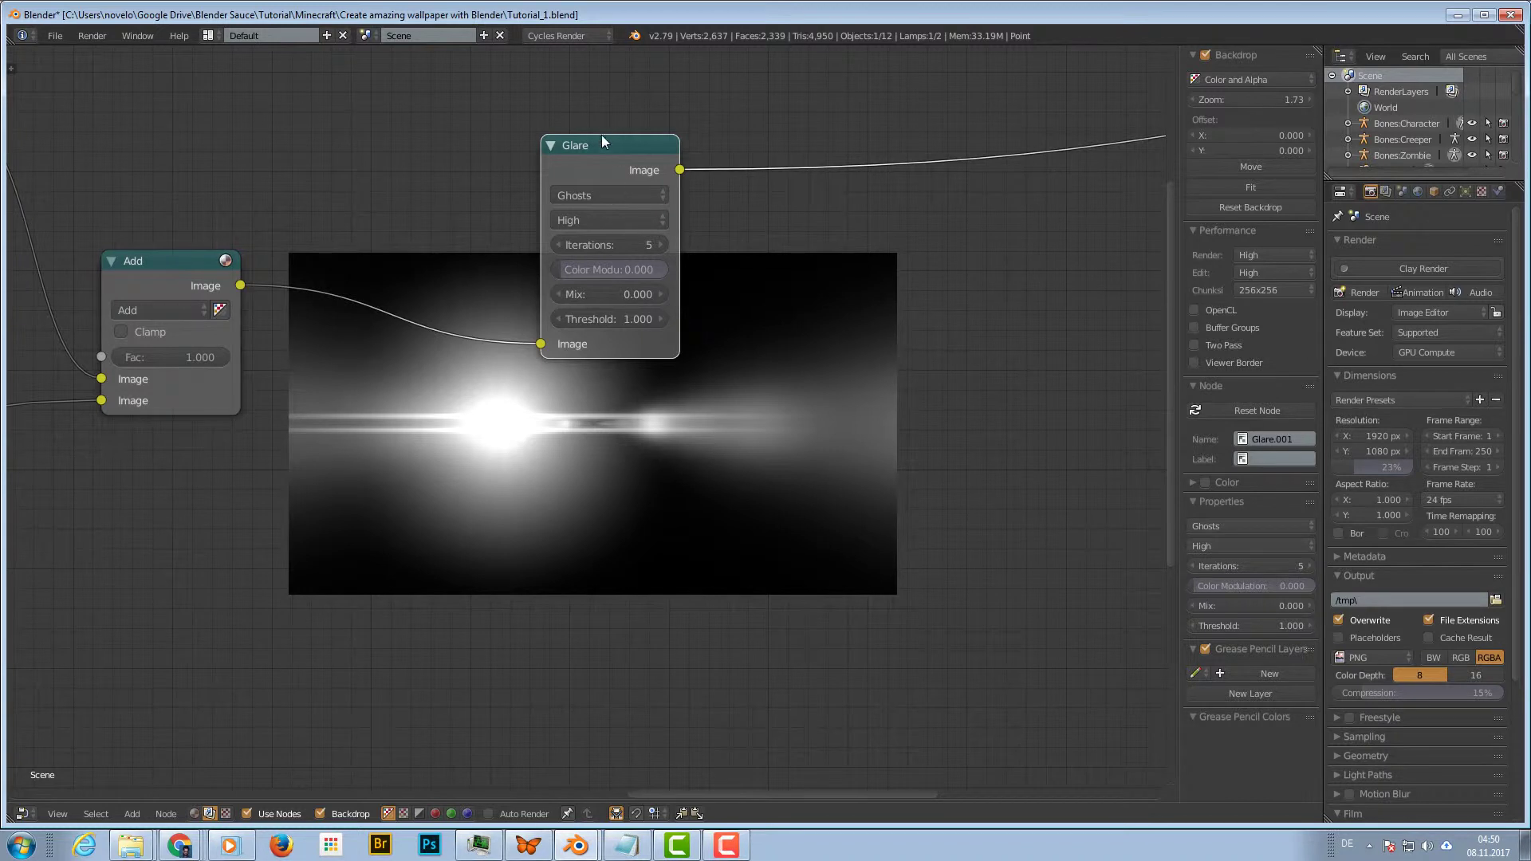
{"action": "left_click_drag", "start_coordinate": [604, 141], "coordinate": [525, 145]}
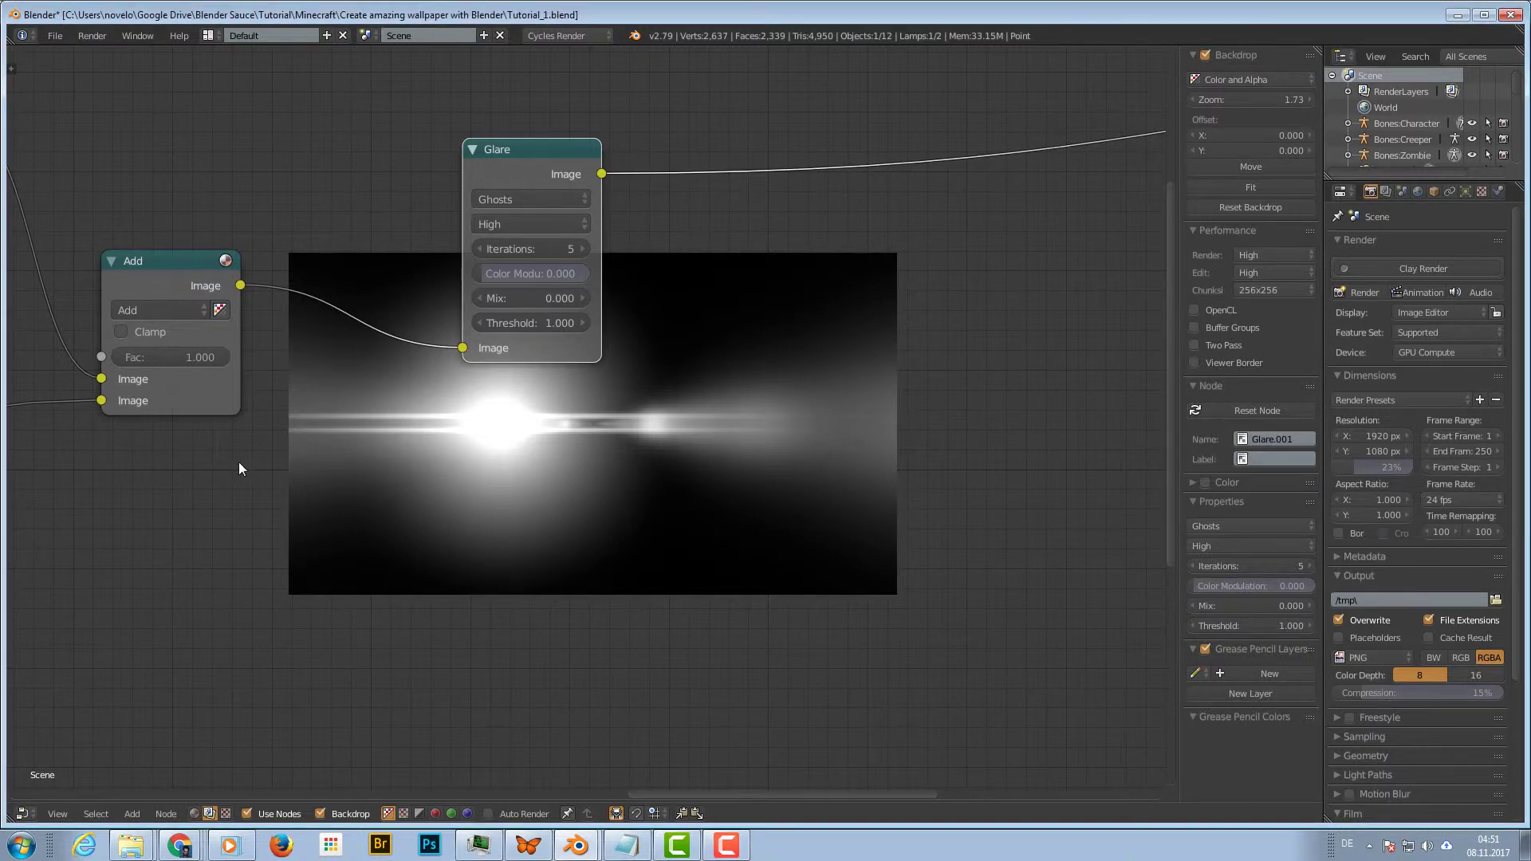
Duplicate the last Add node and place the copy after the Ghosts Glare node
{"action": "scroll", "coordinate": [238, 463], "scroll_direction": "down", "scroll_amount": 6}
{"action": "scroll", "coordinate": [549, 461], "scroll_direction": "down", "scroll_amount": 2}
{"action": "middle_click_drag", "start_coordinate": [549, 461], "coordinate": [657, 483]}
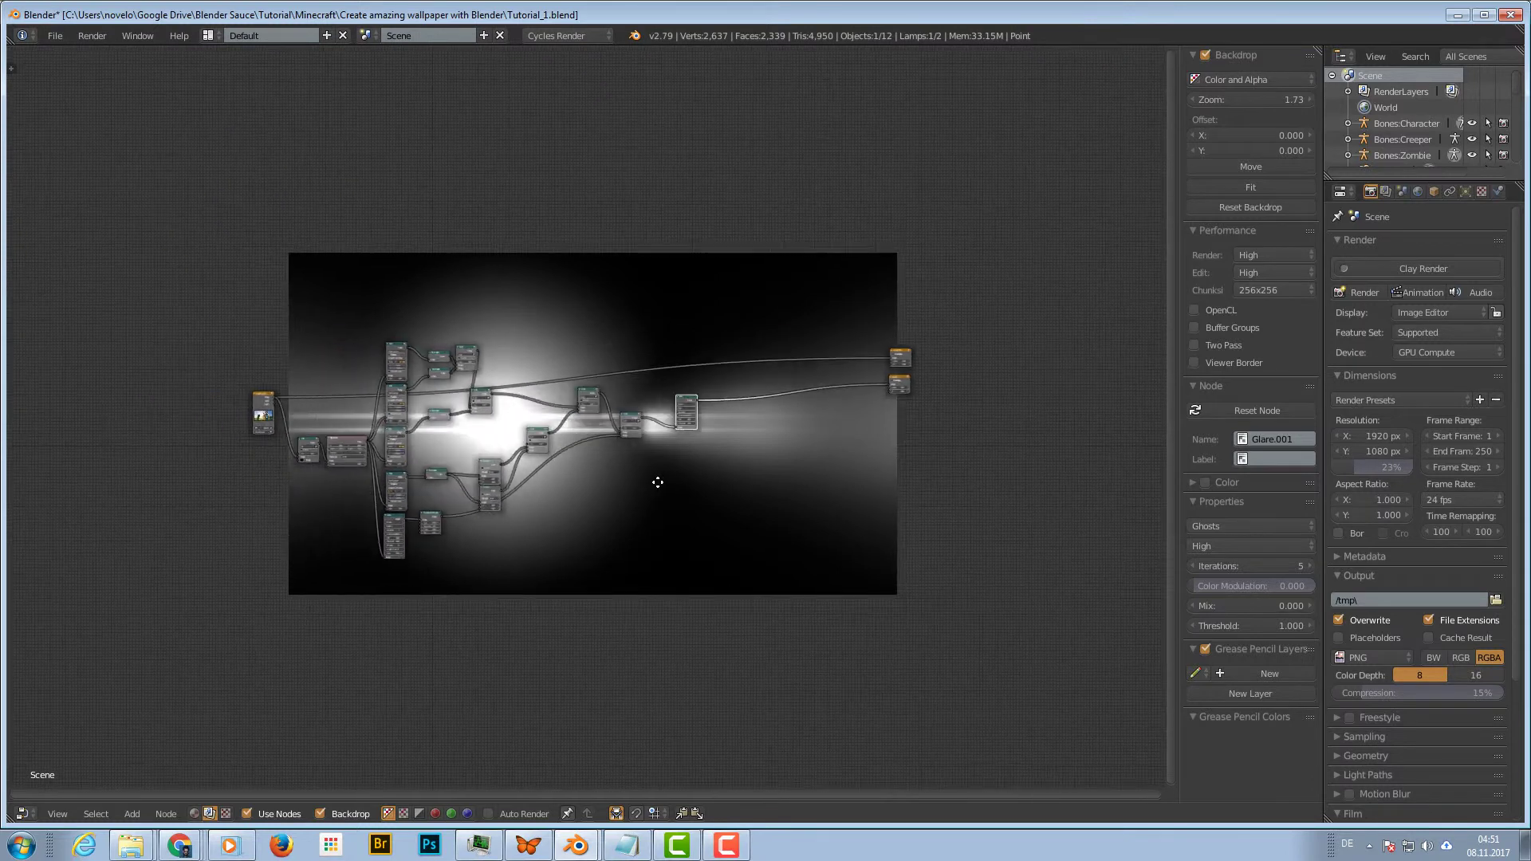
{"action": "left_click_drag", "start_coordinate": [274, 396], "coordinate": [264, 396]}
{"action": "middle_click_drag", "start_coordinate": [734, 473], "coordinate": [554, 467]}
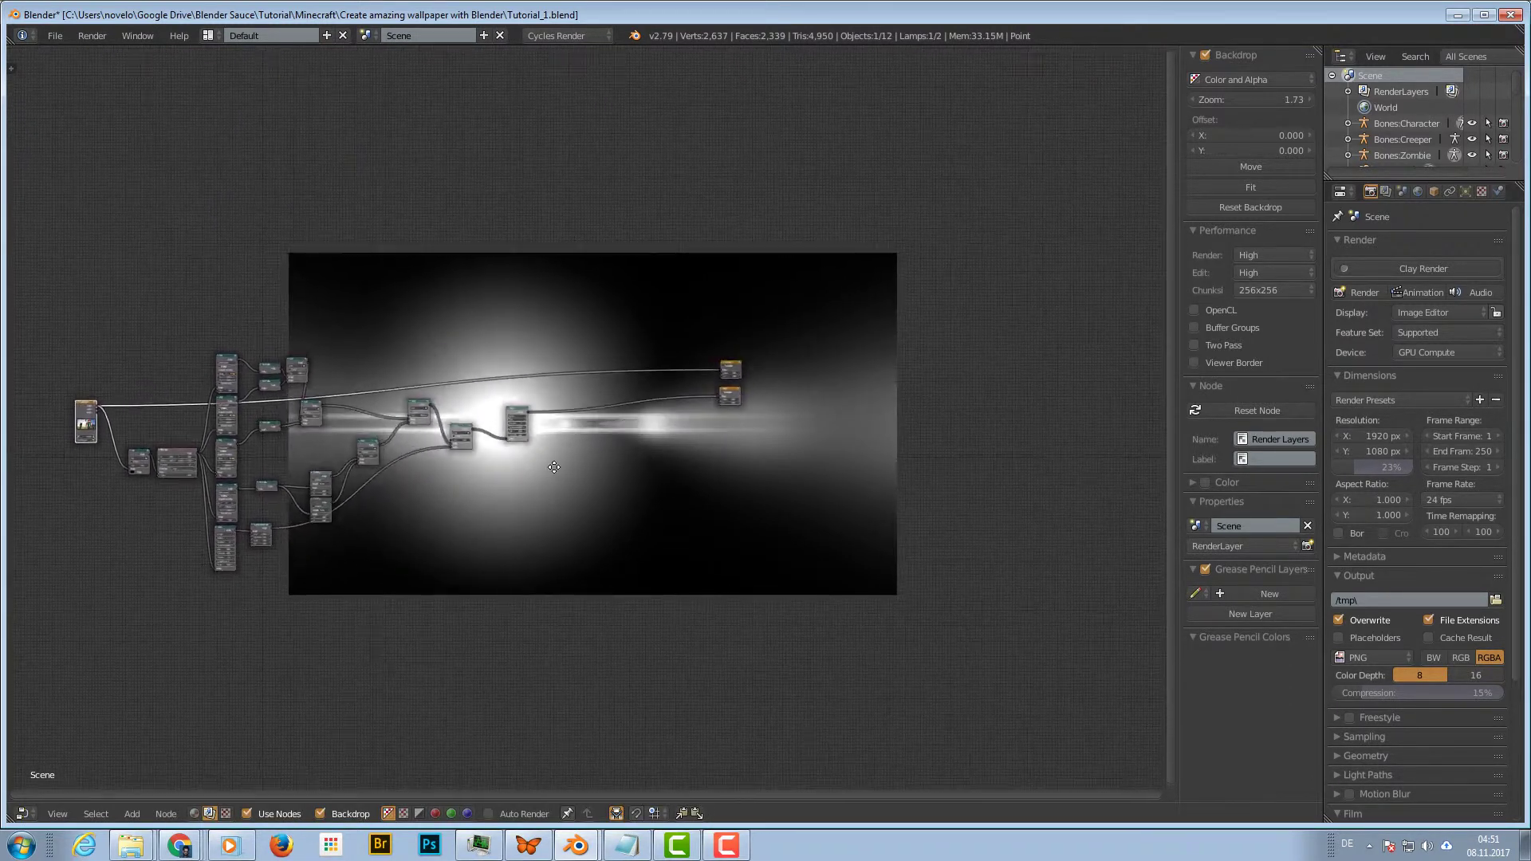
{"action": "scroll", "coordinate": [584, 415], "scroll_direction": "up", "scroll_amount": 2}
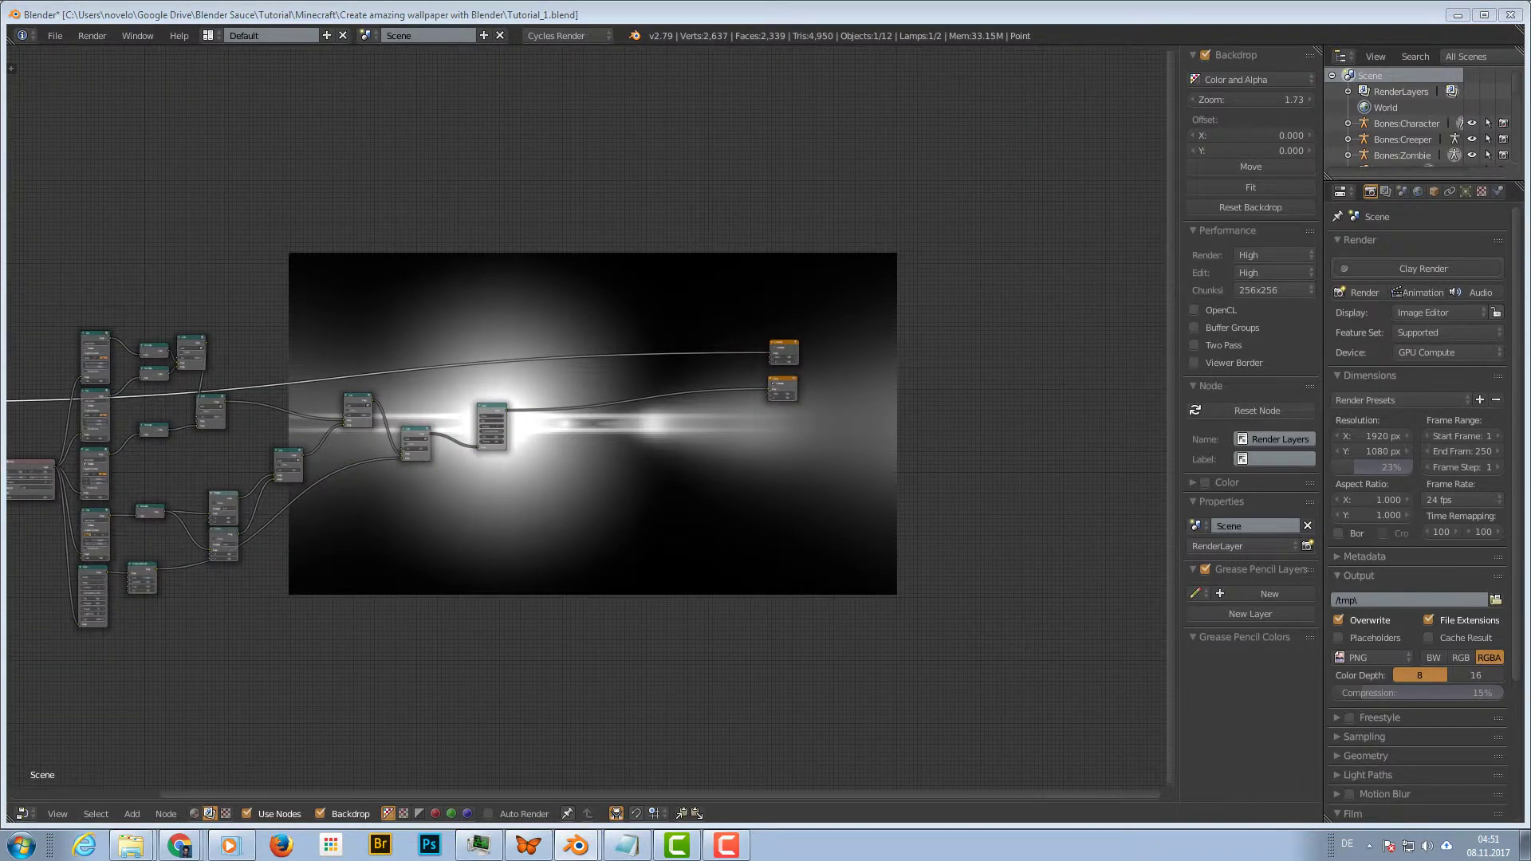
{"action": "scroll", "coordinate": [577, 438], "scroll_direction": "up", "scroll_amount": 4}
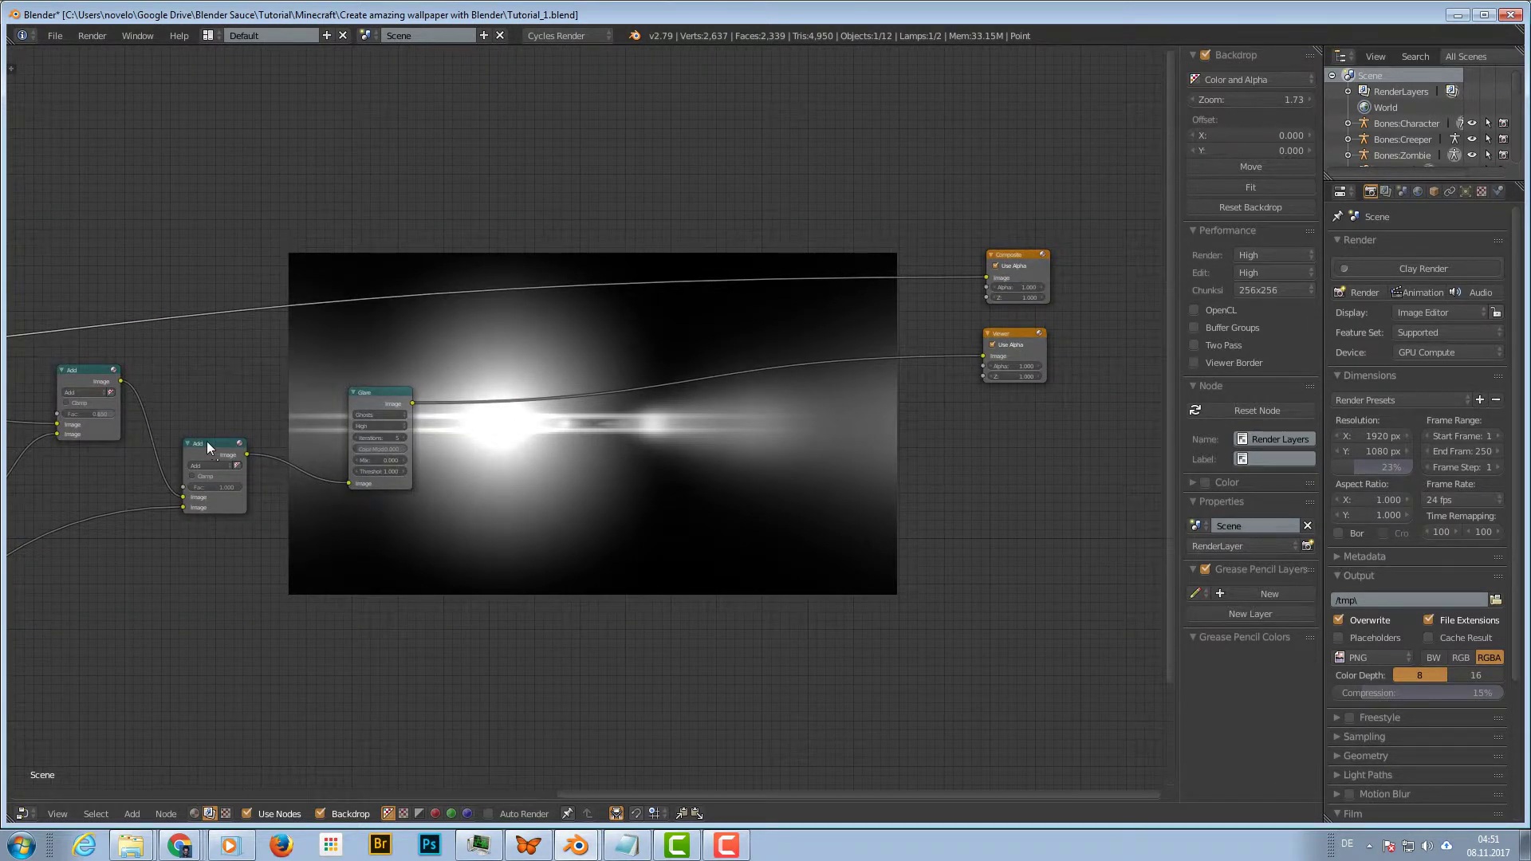
{"action": "left_click", "coordinate": [207, 442]}
{"action": "key", "text": "shift+d"}
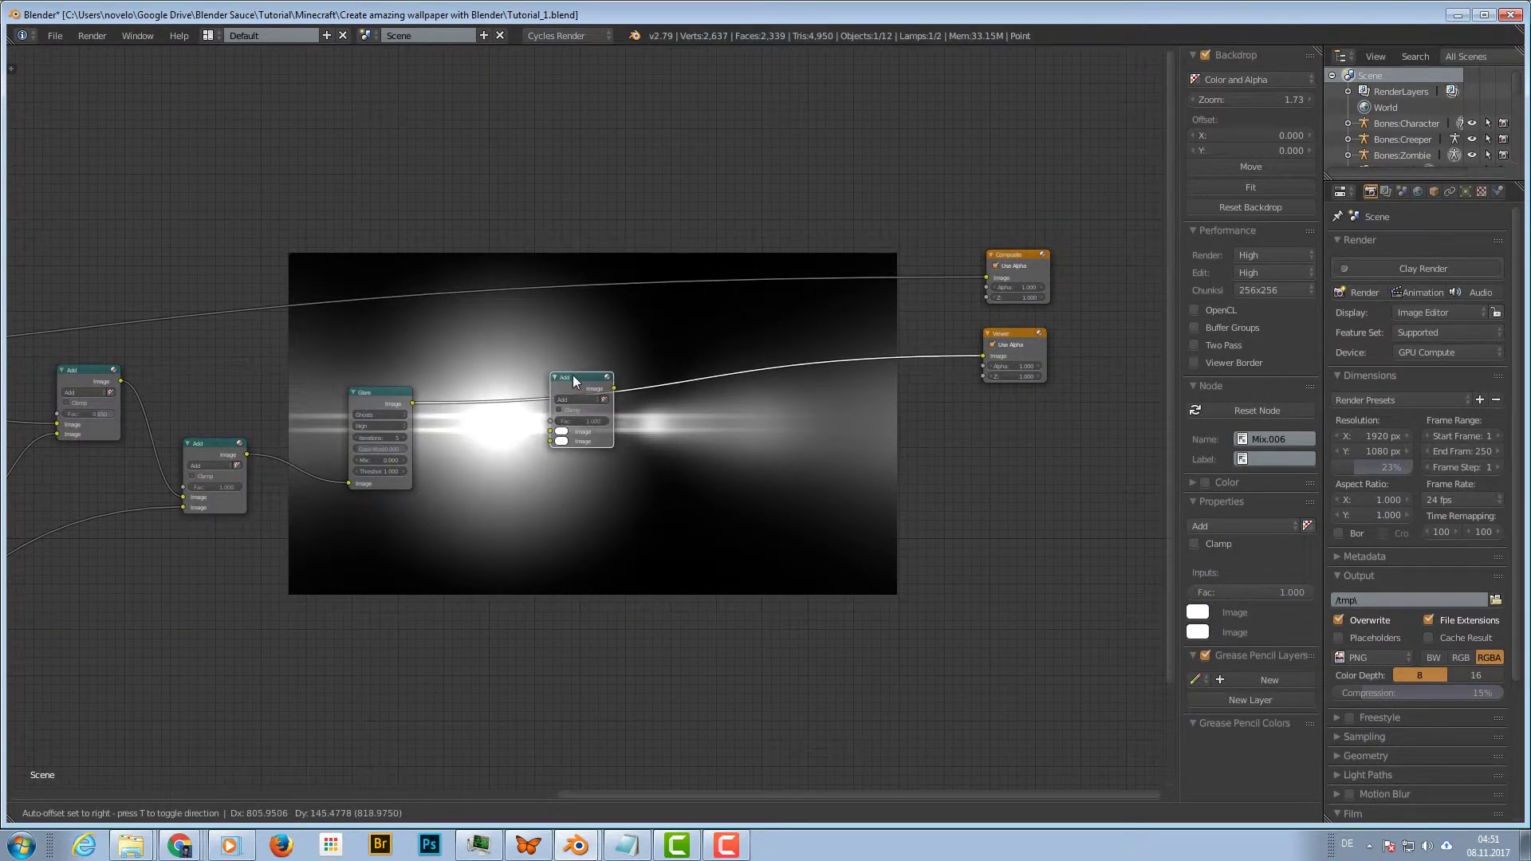
{"action": "left_click", "coordinate": [554, 426]}
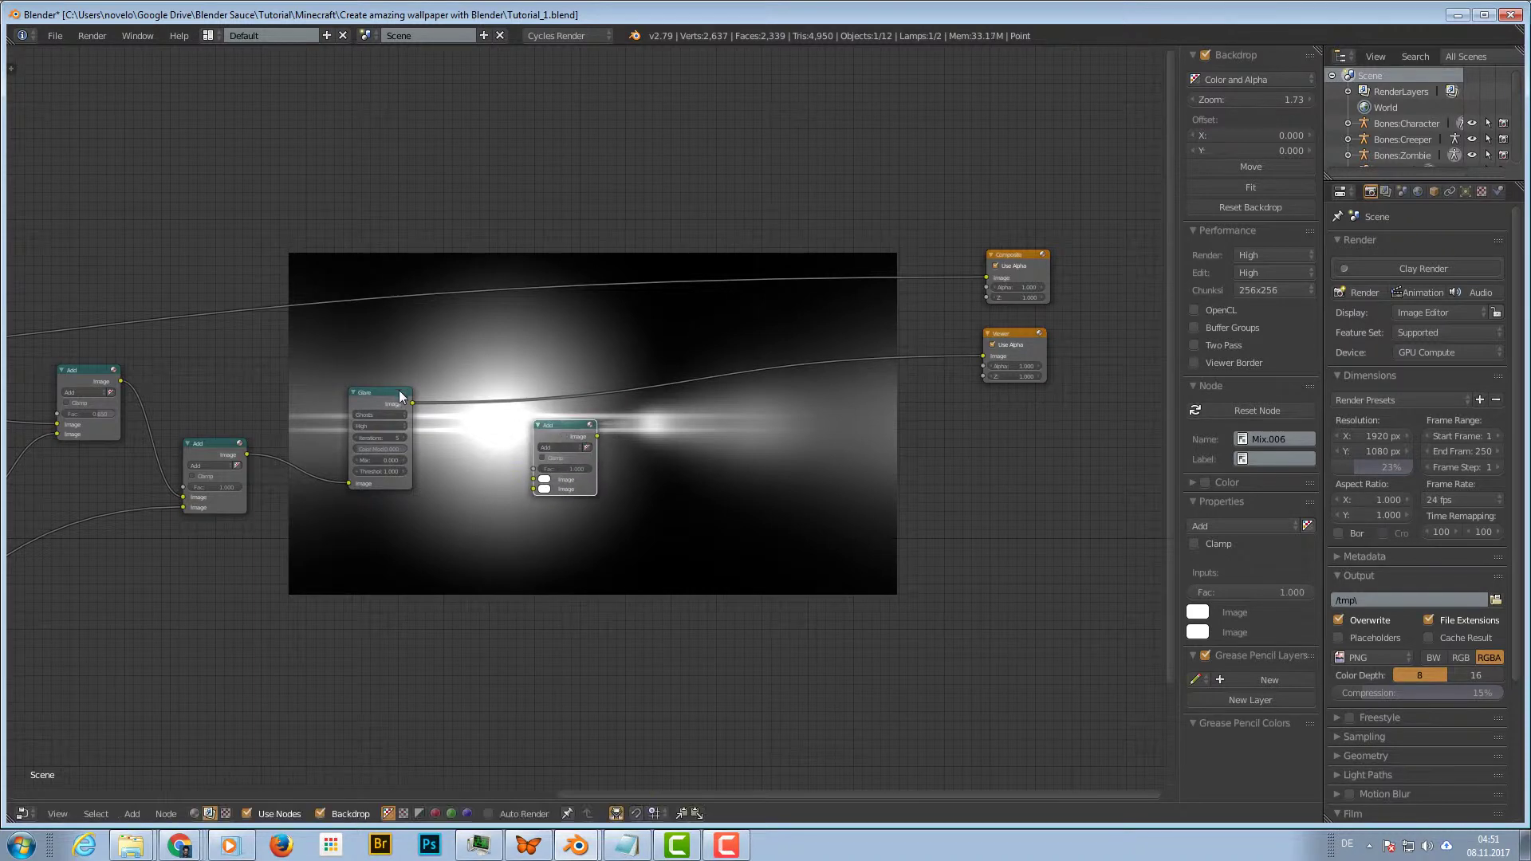
Connect the Ghosts Glare output to the copied Add node's second image input and the Render Layers image to its first
{"action": "left_click_drag", "start_coordinate": [413, 402], "coordinate": [539, 488]}
{"action": "left_click_drag", "start_coordinate": [567, 425], "coordinate": [582, 325]}
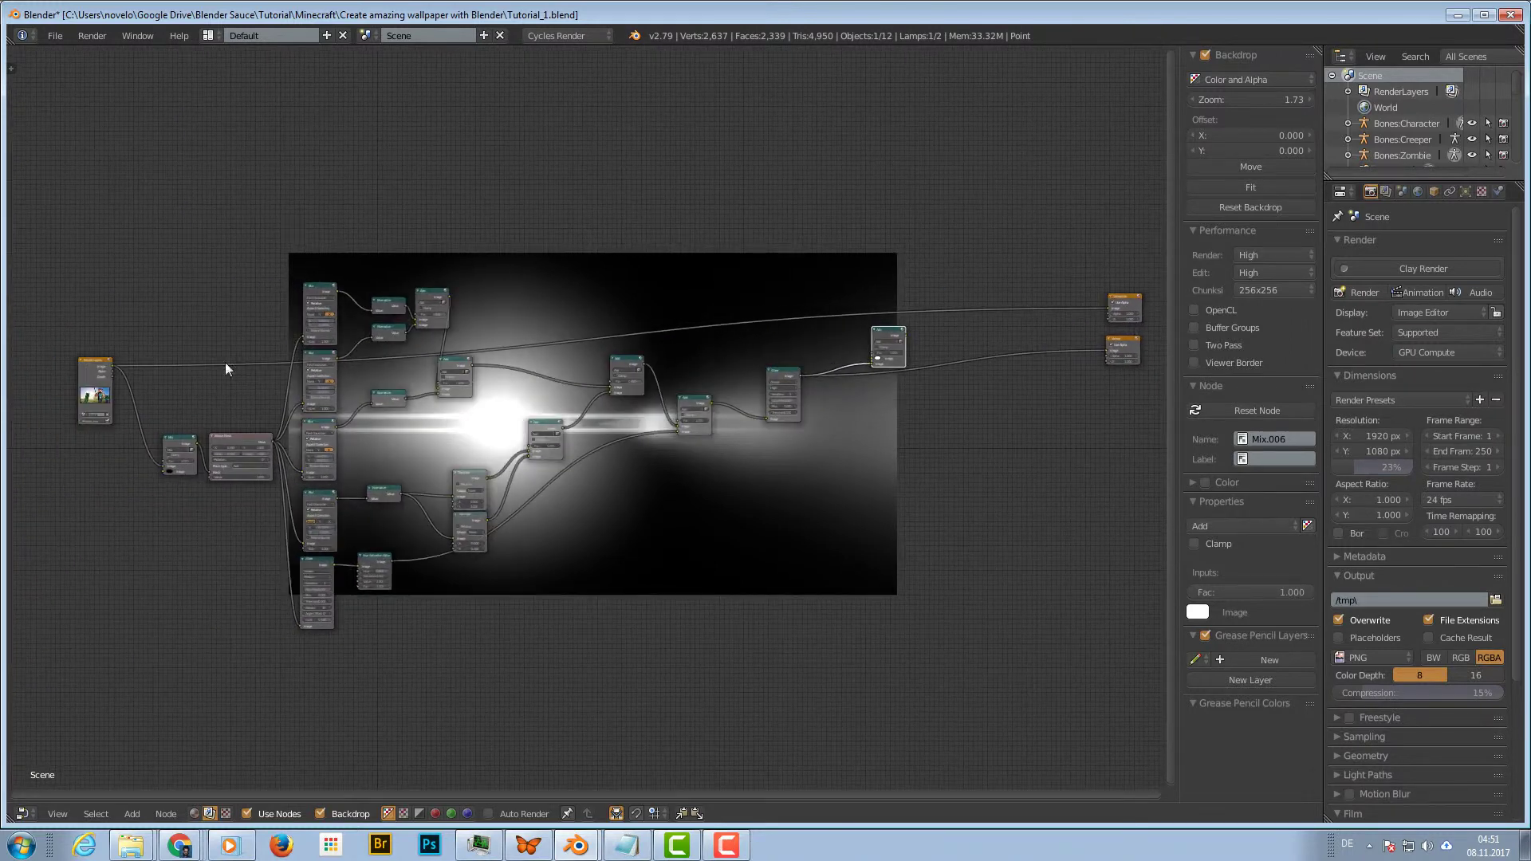
{"action": "left_click_drag", "start_coordinate": [112, 366], "coordinate": [875, 360]}
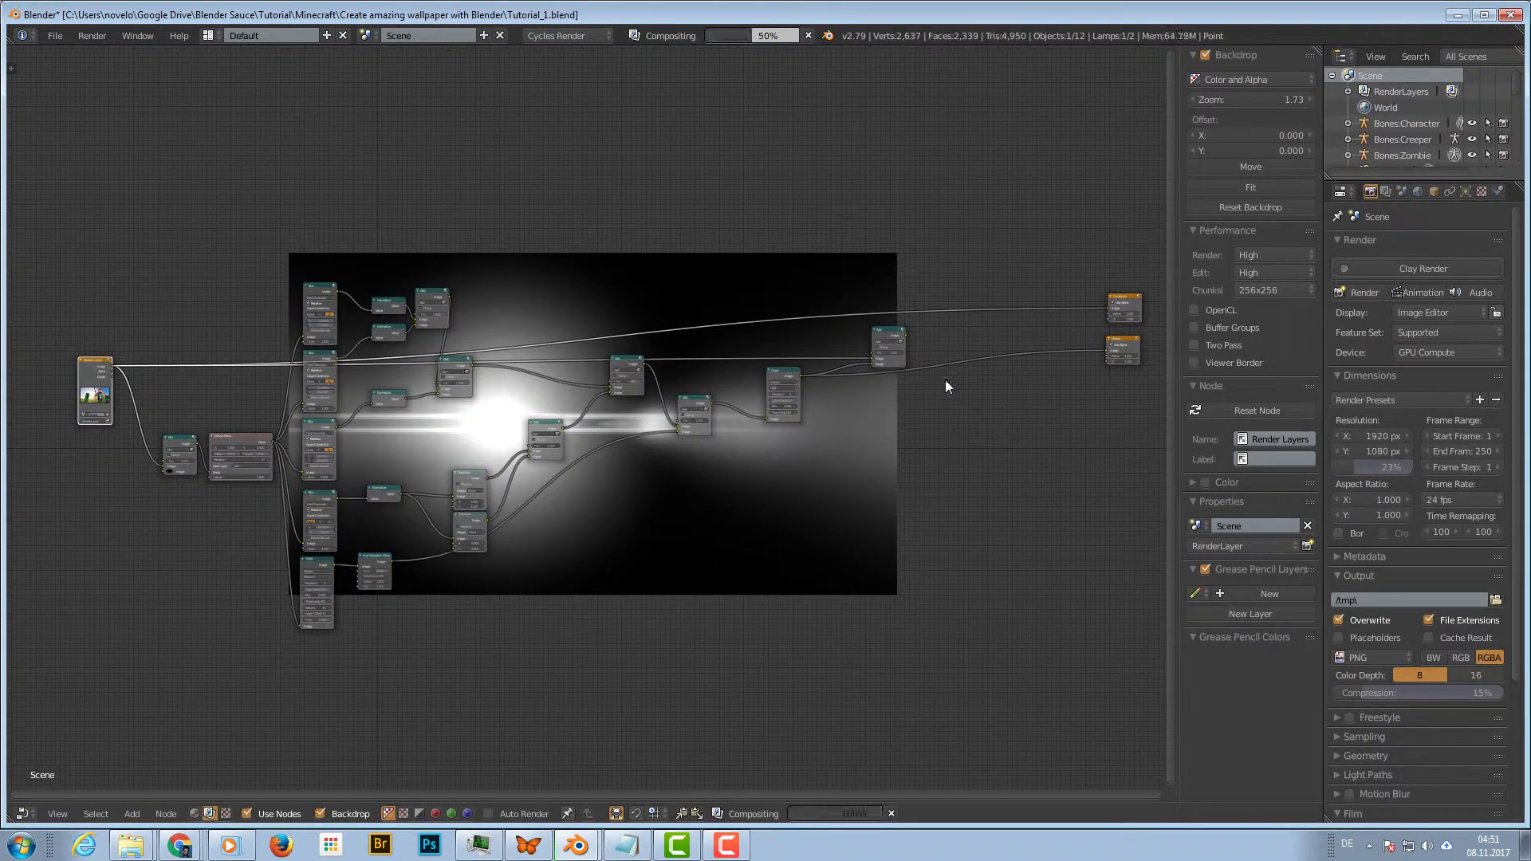
Preview the last Add node's result in the Viewer and move the node closer to the Ghosts Glare node
{"action": "left_click", "coordinate": [884, 351]}
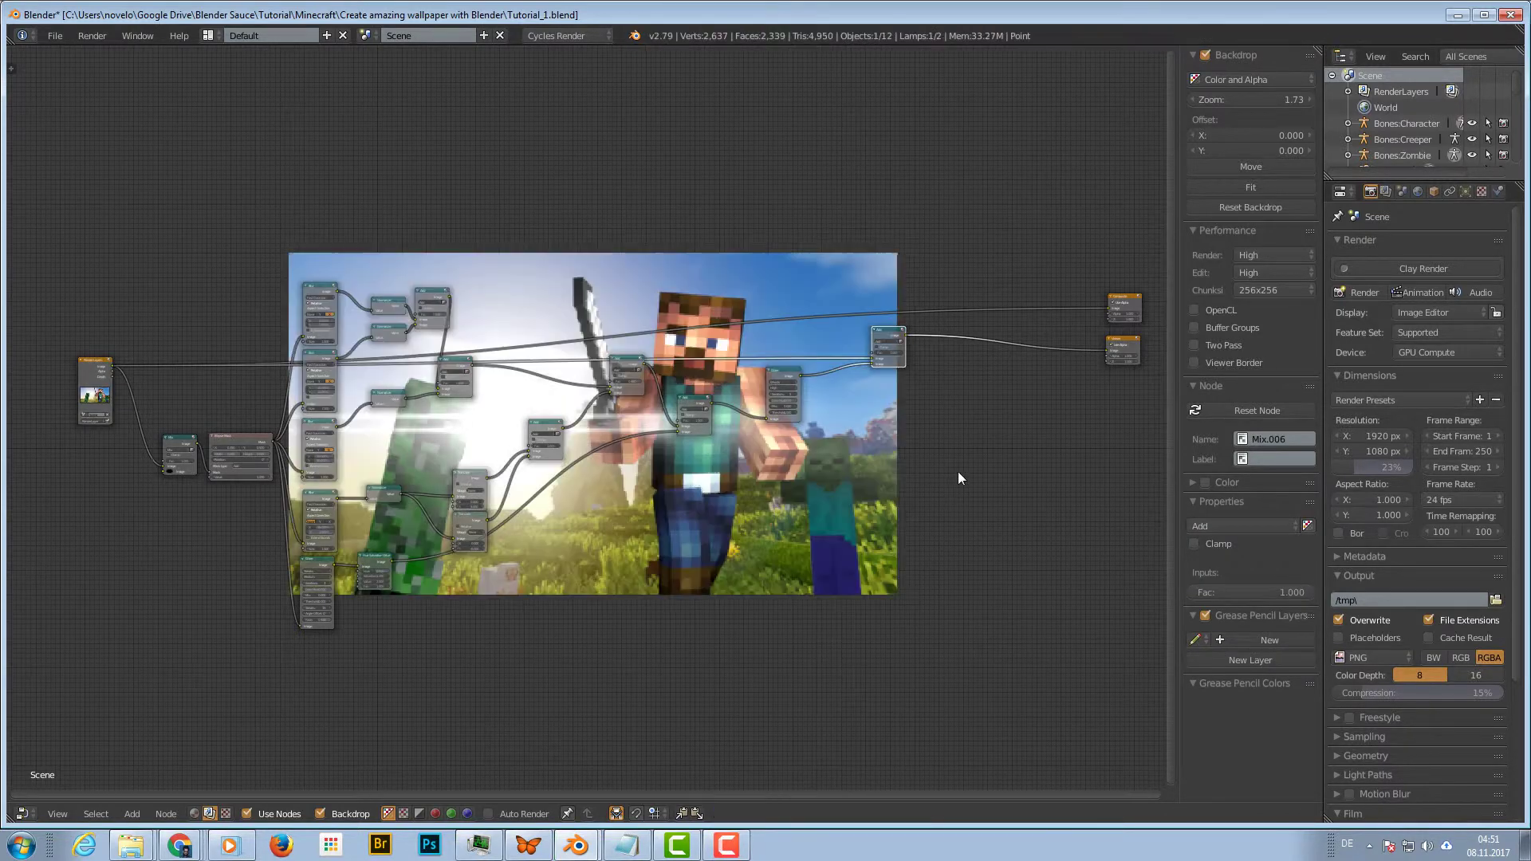
{"action": "middle_click_drag", "start_coordinate": [958, 471], "coordinate": [862, 469]}
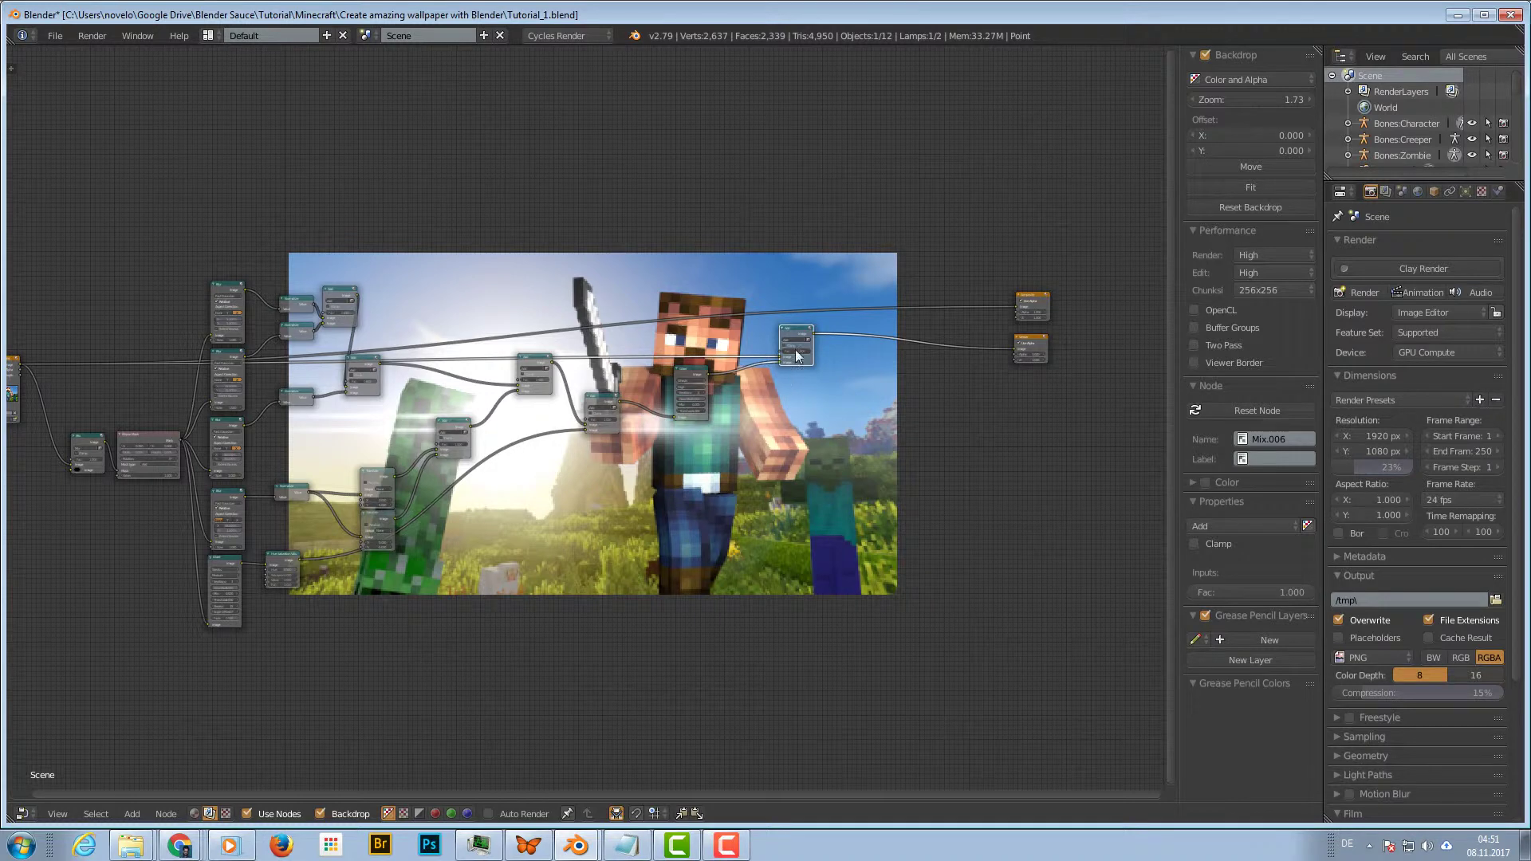
{"action": "left_click_drag", "start_coordinate": [797, 329], "coordinate": [760, 333]}
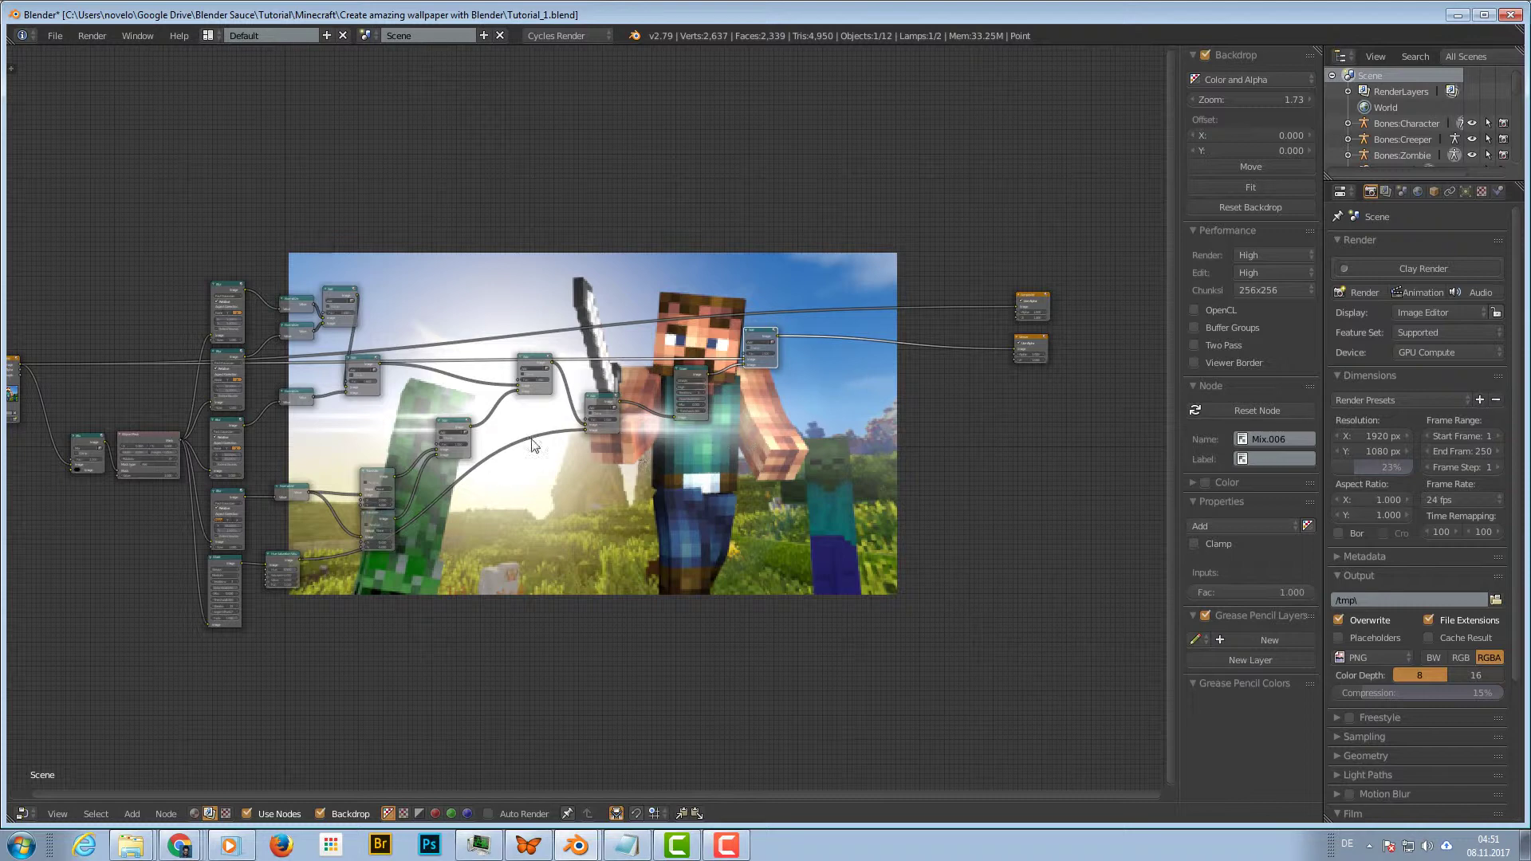
Add a Color Balance node on the link between the last Add node and the Viewer
{"action": "scroll", "coordinate": [829, 401], "scroll_direction": "up", "scroll_amount": 5}
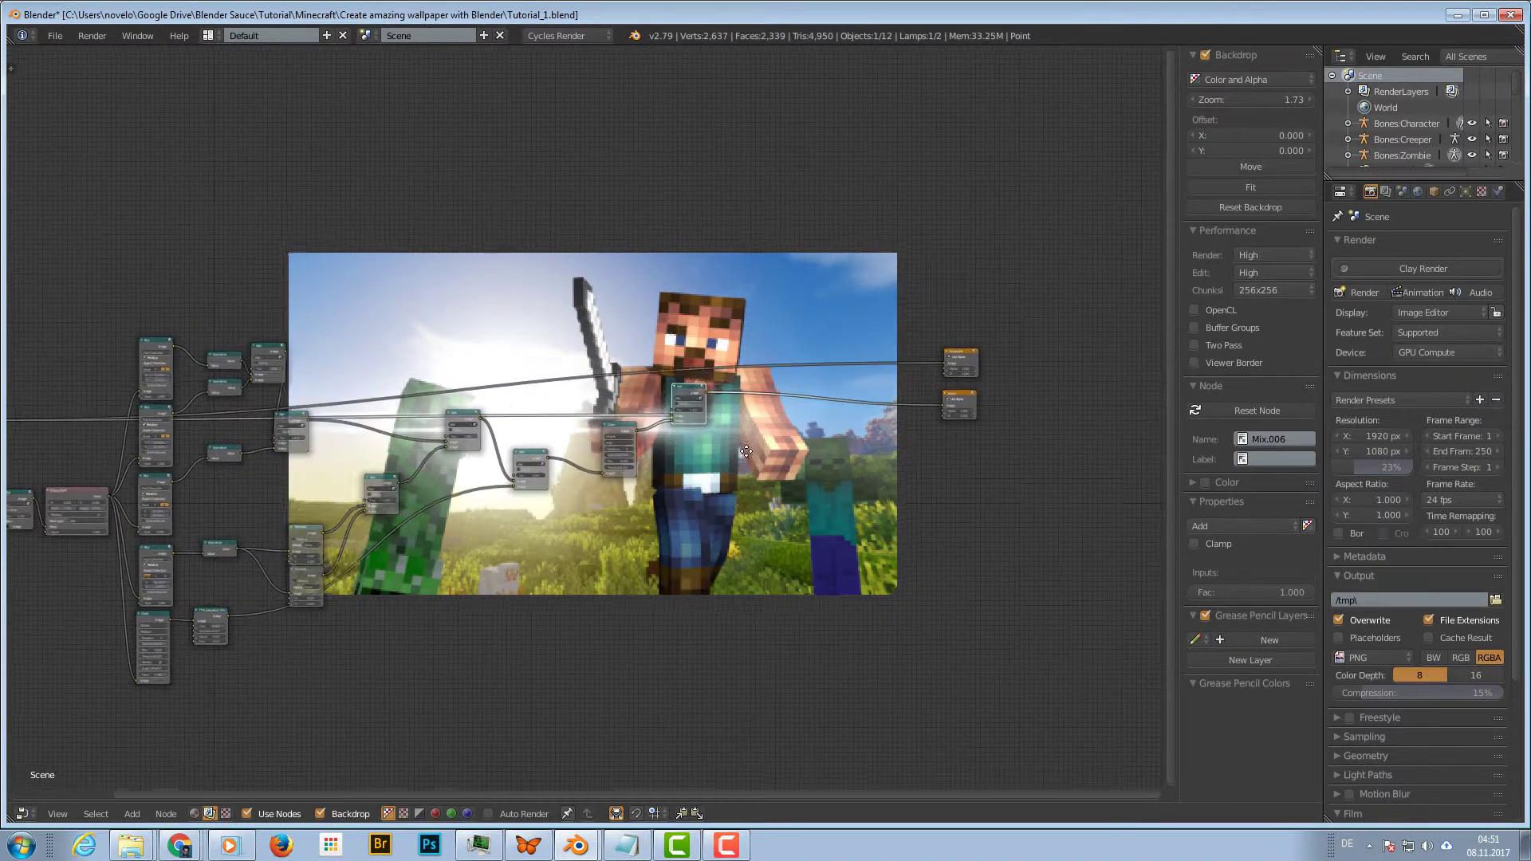
{"action": "middle_click_drag", "start_coordinate": [934, 442], "coordinate": [625, 498]}
{"action": "key", "text": "shift+a"}
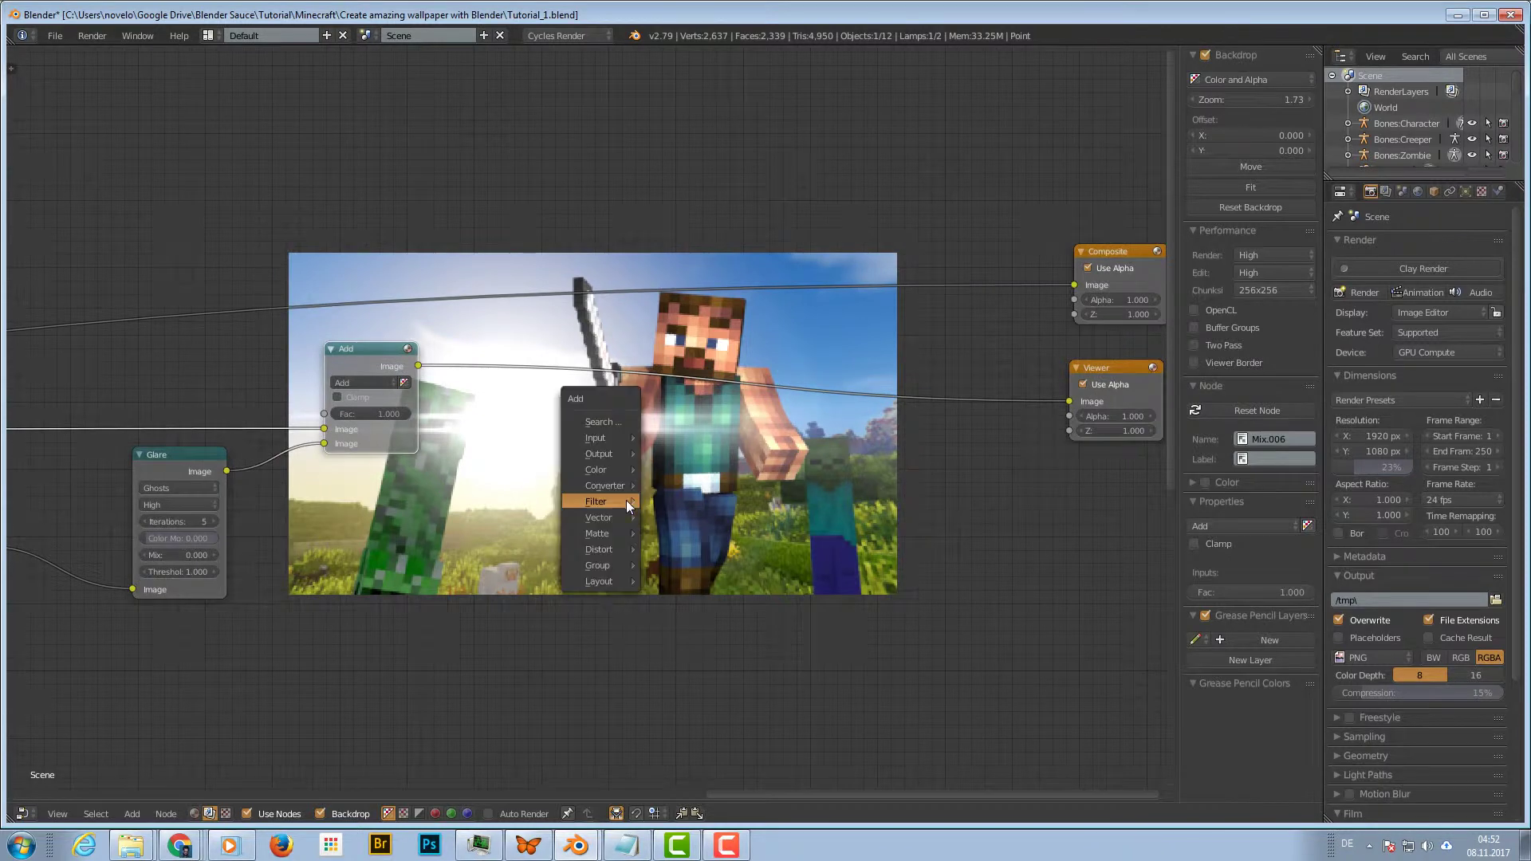
{"action": "mouse_move", "coordinate": [610, 471]}
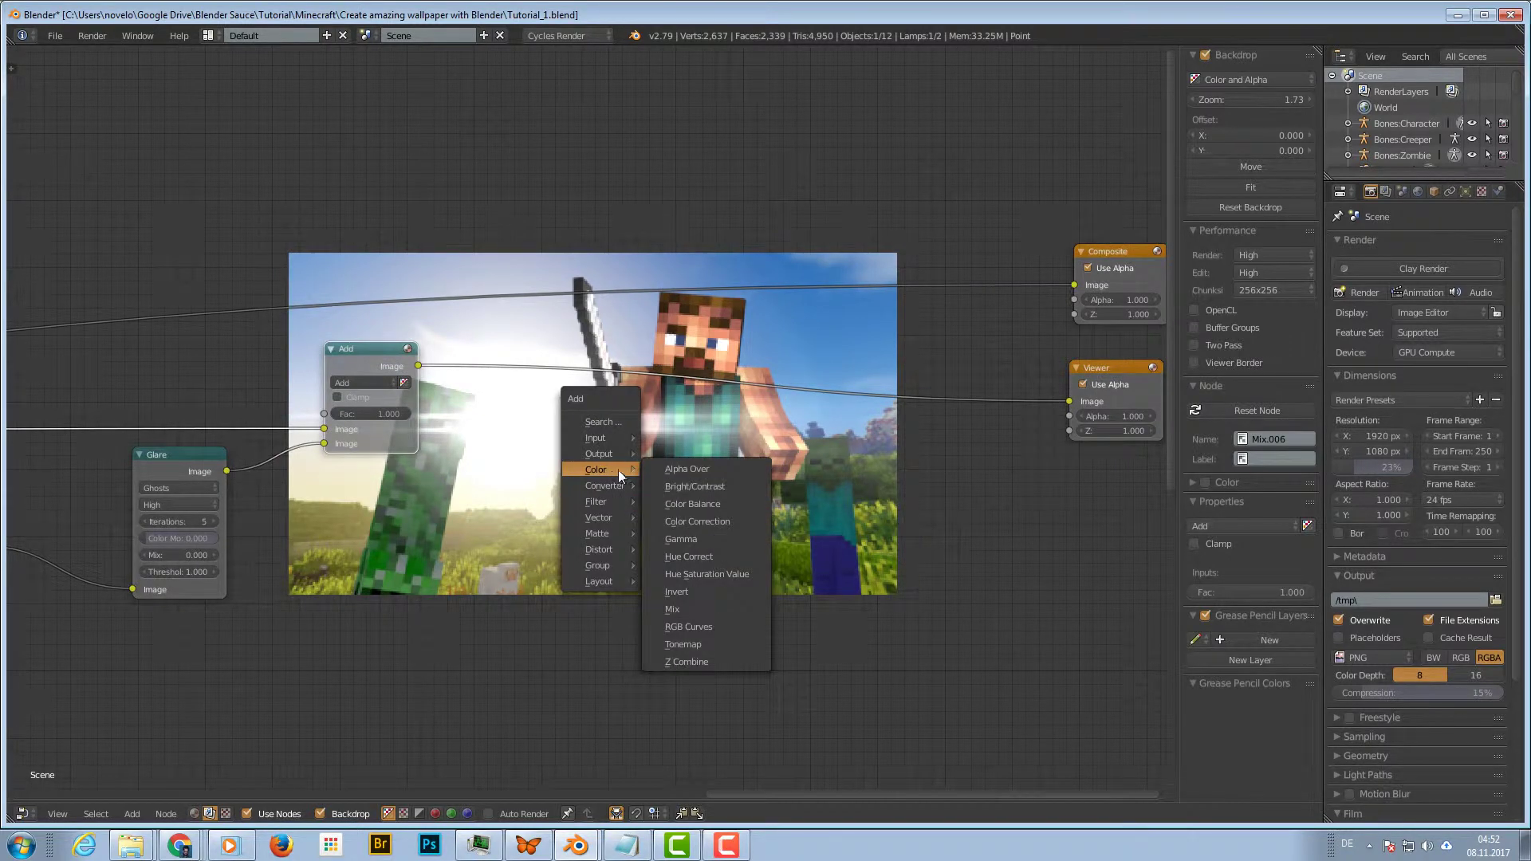
{"action": "left_click", "coordinate": [744, 505]}
{"action": "left_click", "coordinate": [671, 476]}
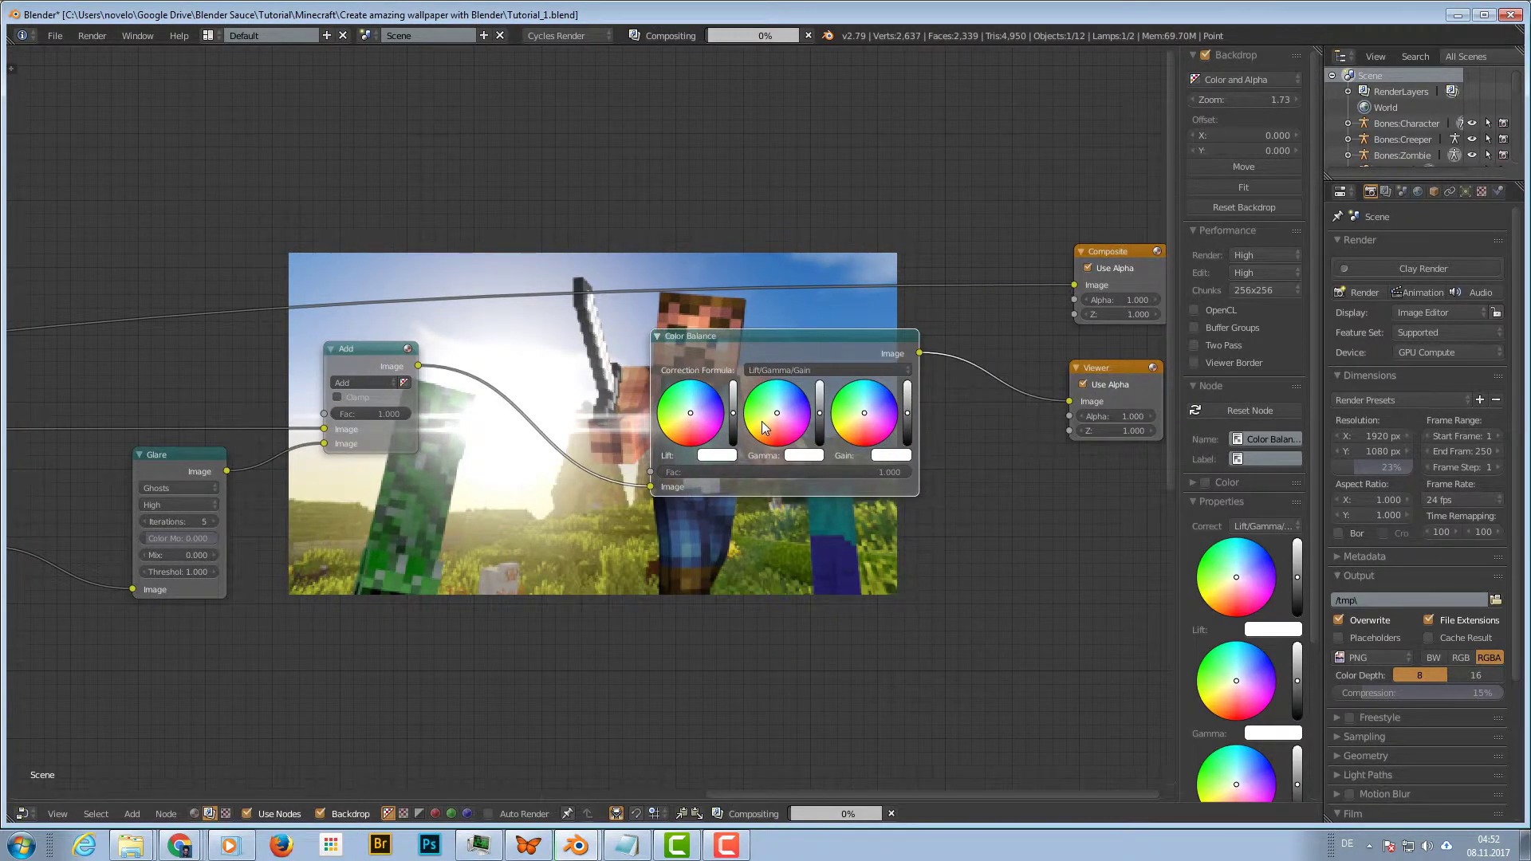
Tint the Color Balance node's Lift slightly toward blue and its Gain slightly toward warm yellow
{"action": "left_click", "coordinate": [692, 409]}
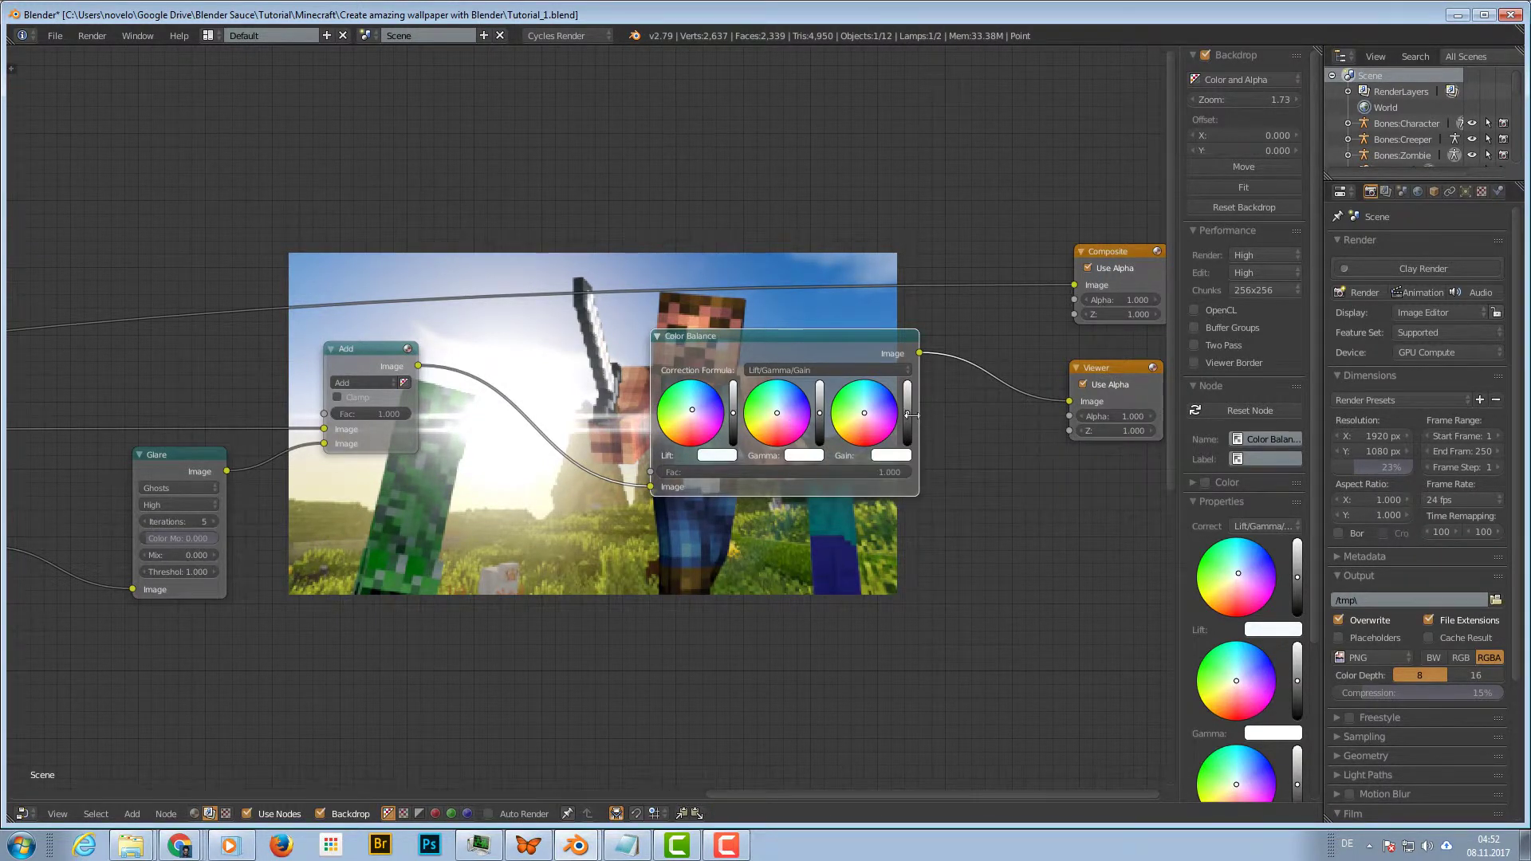
{"action": "left_click_drag", "start_coordinate": [864, 412], "coordinate": [860, 416]}
{"action": "left_click_drag", "start_coordinate": [859, 415], "coordinate": [859, 416]}
{"action": "left_click_drag", "start_coordinate": [695, 414], "coordinate": [694, 410]}
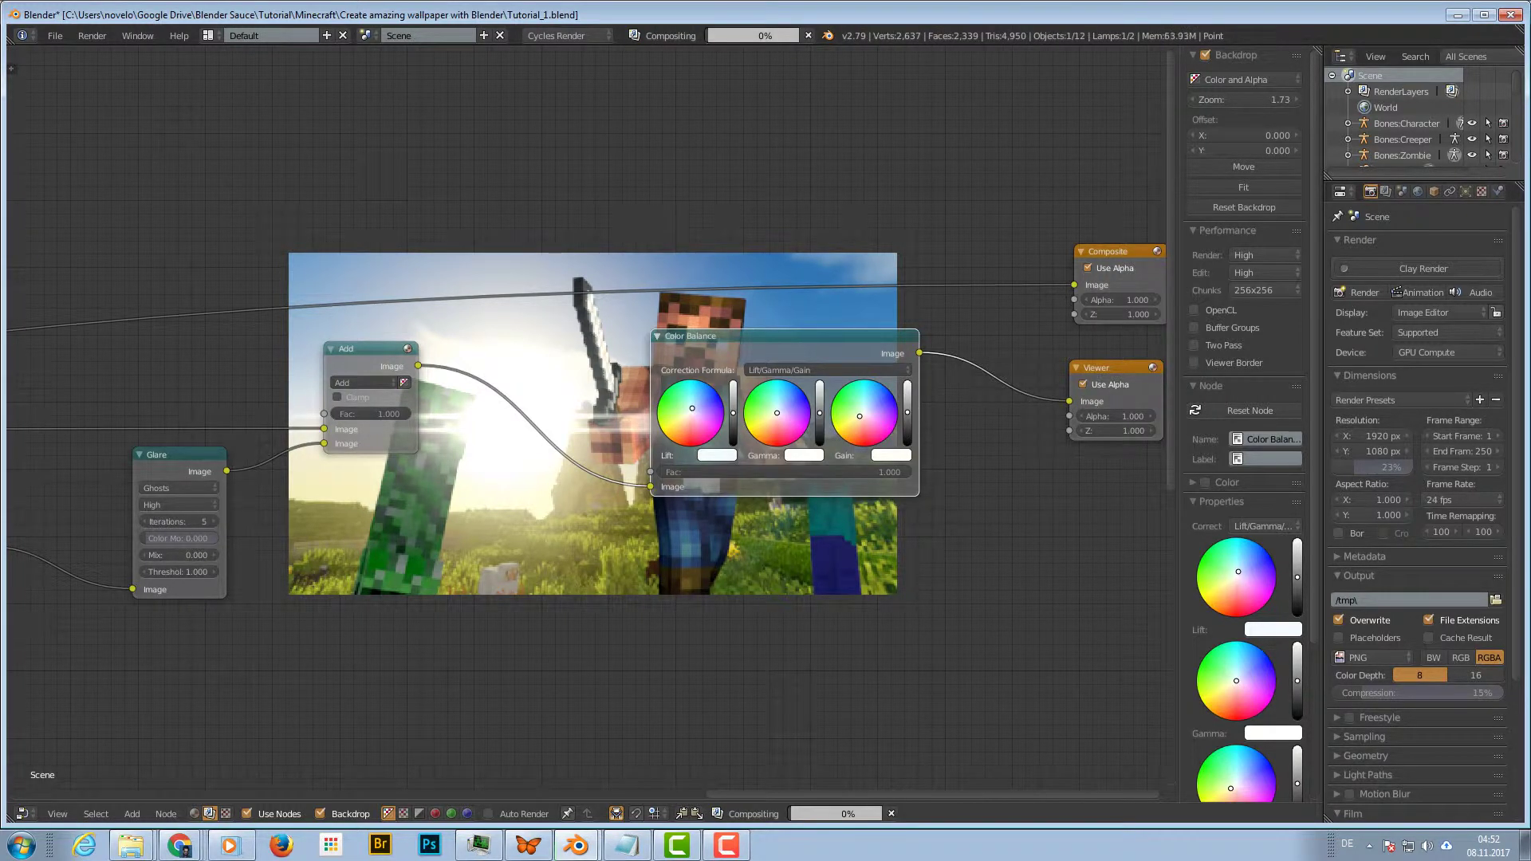
Lower the last Add node's Fac to 0.564 and move the Color Balance node closer to it
{"action": "left_click", "coordinate": [370, 414]}
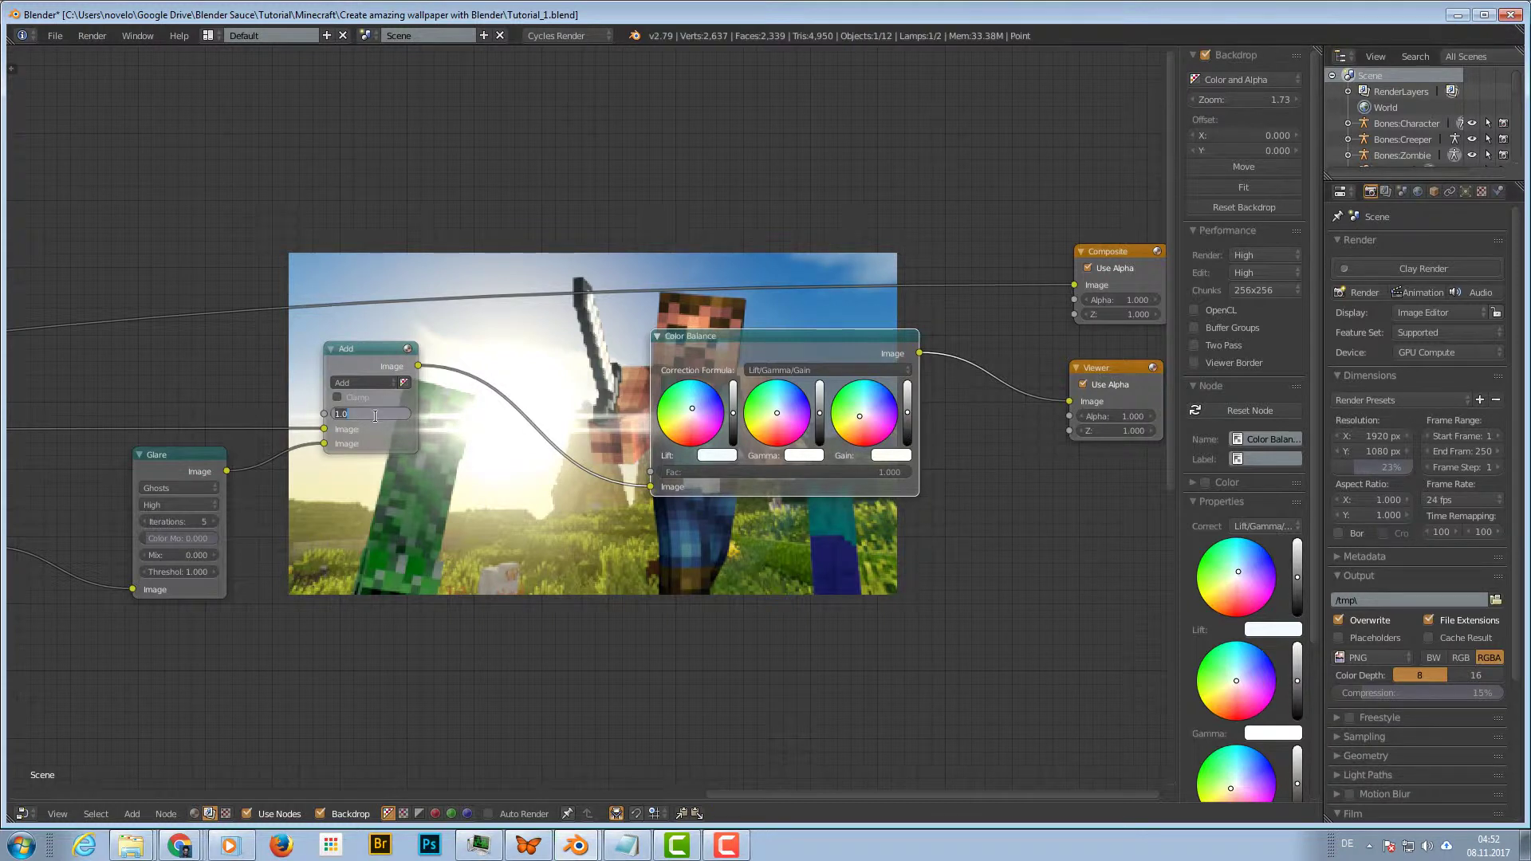
{"action": "left_click", "coordinate": [374, 401]}
{"action": "left_click_drag", "start_coordinate": [373, 414], "coordinate": [338, 414]}
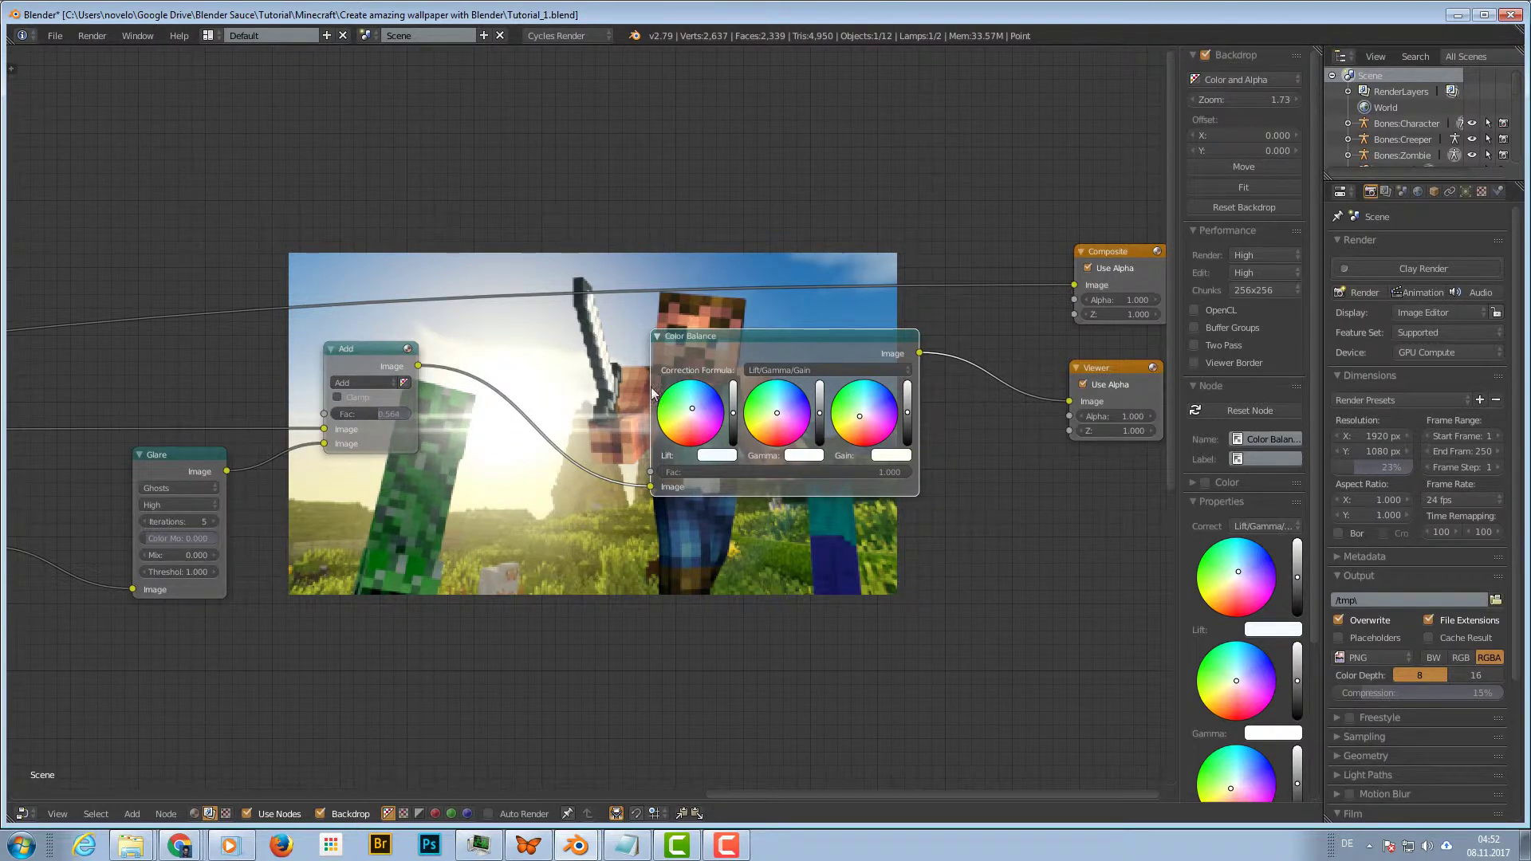
{"action": "left_click_drag", "start_coordinate": [805, 343], "coordinate": [907, 491]}
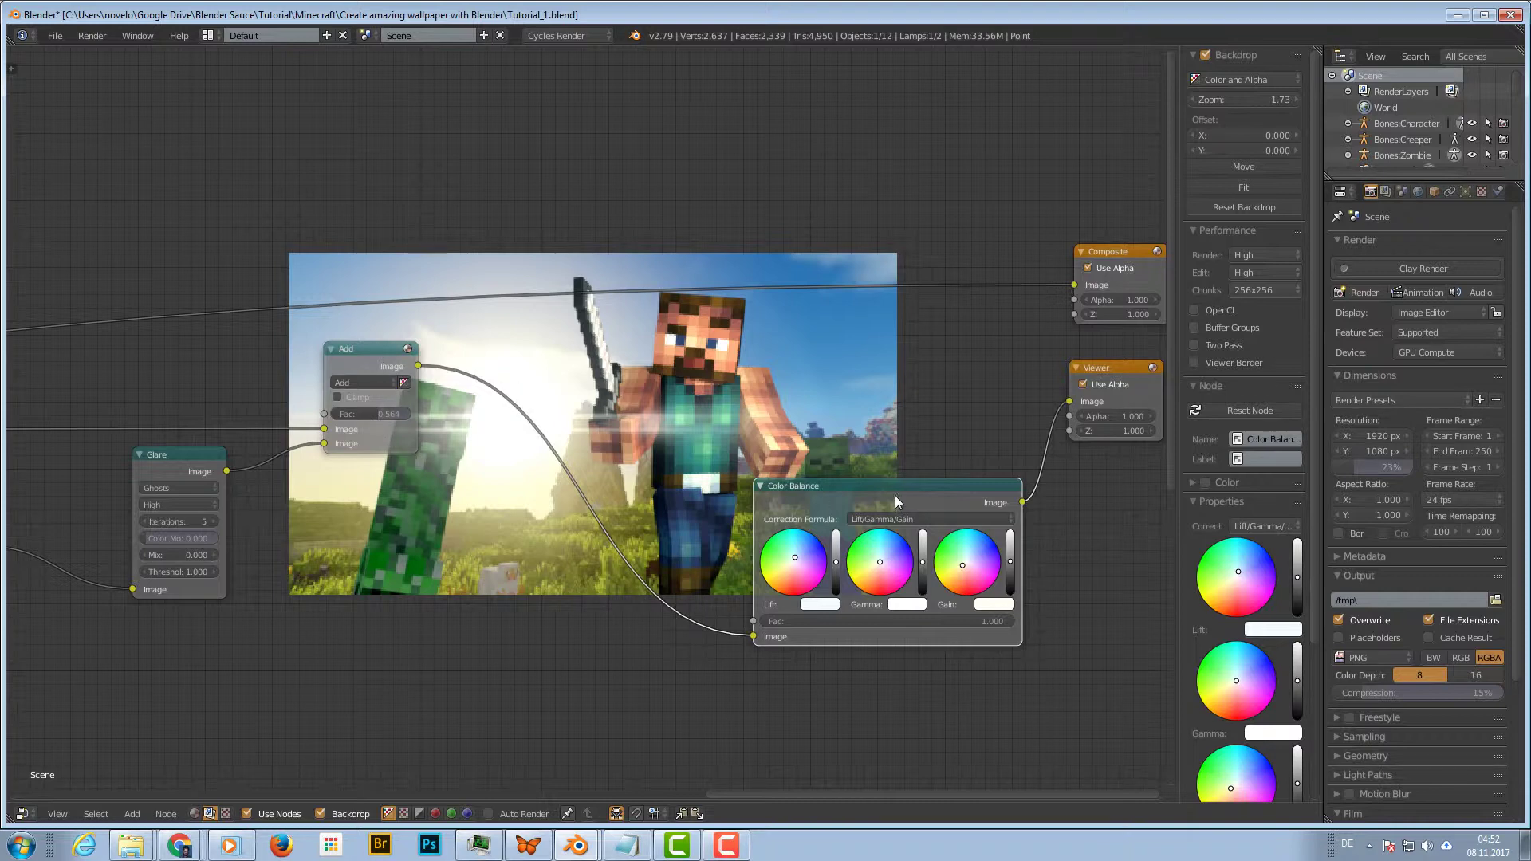
{"action": "left_click_drag", "start_coordinate": [888, 481], "coordinate": [702, 371]}
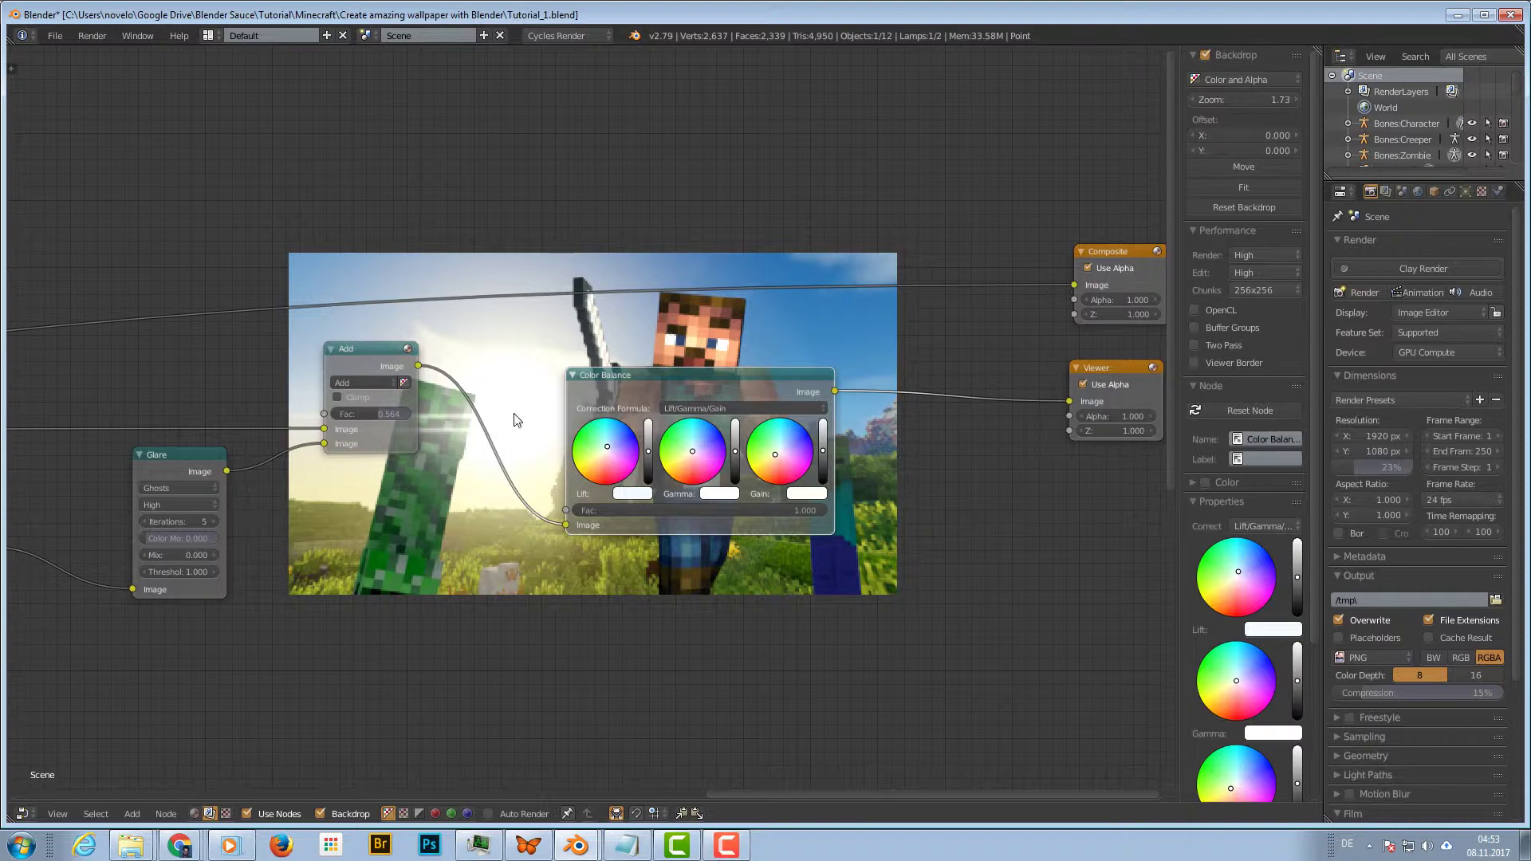
Add an Ellipse Mask node above the Color Balance node and preview it in the Viewer
{"action": "middle_click_drag", "start_coordinate": [717, 209], "coordinate": [638, 314]}
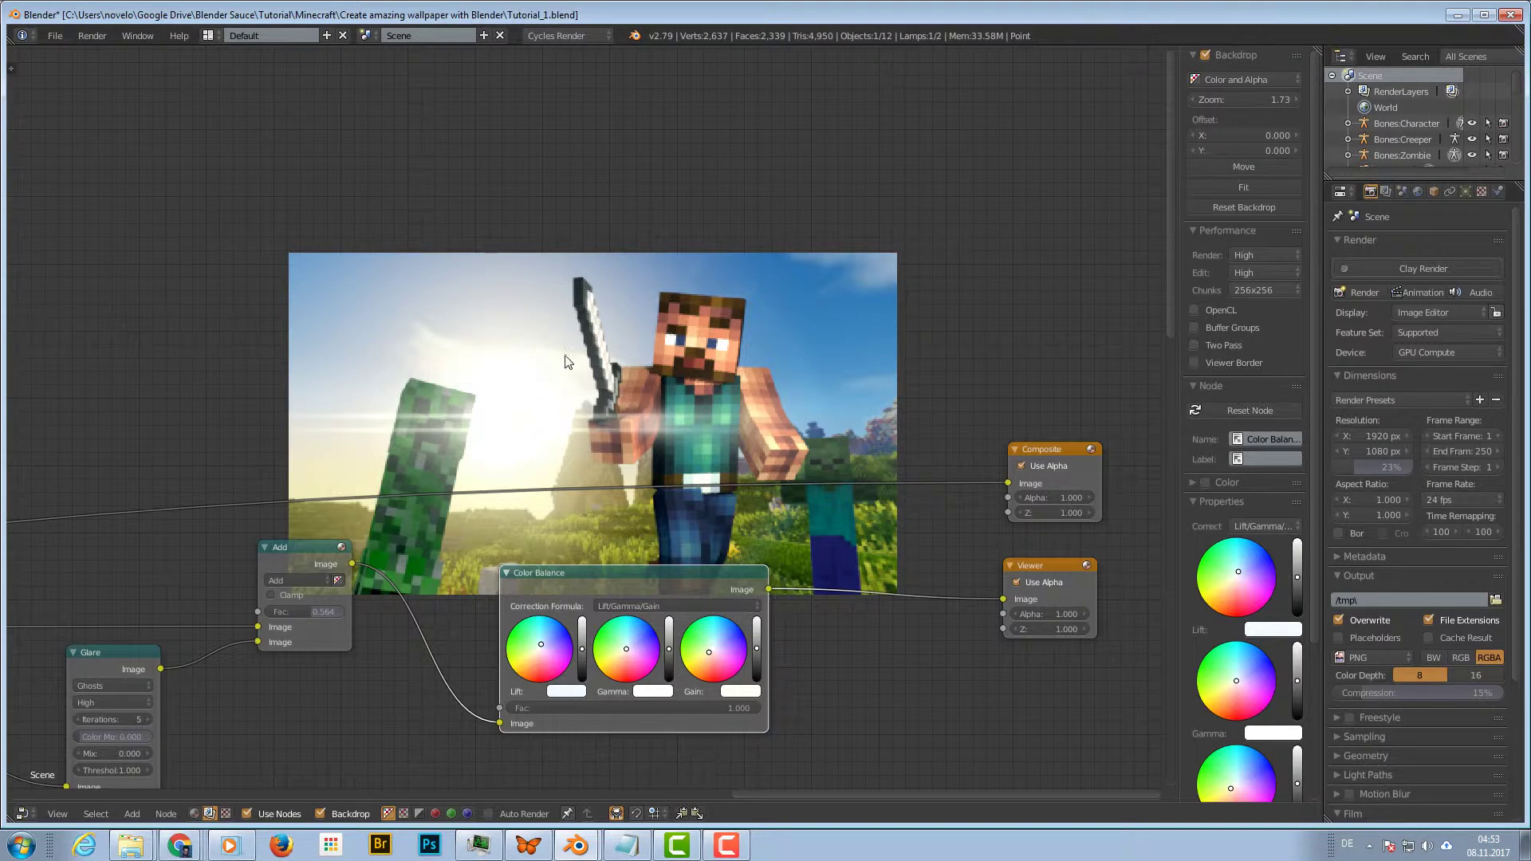
{"action": "key", "text": "shift+a"}
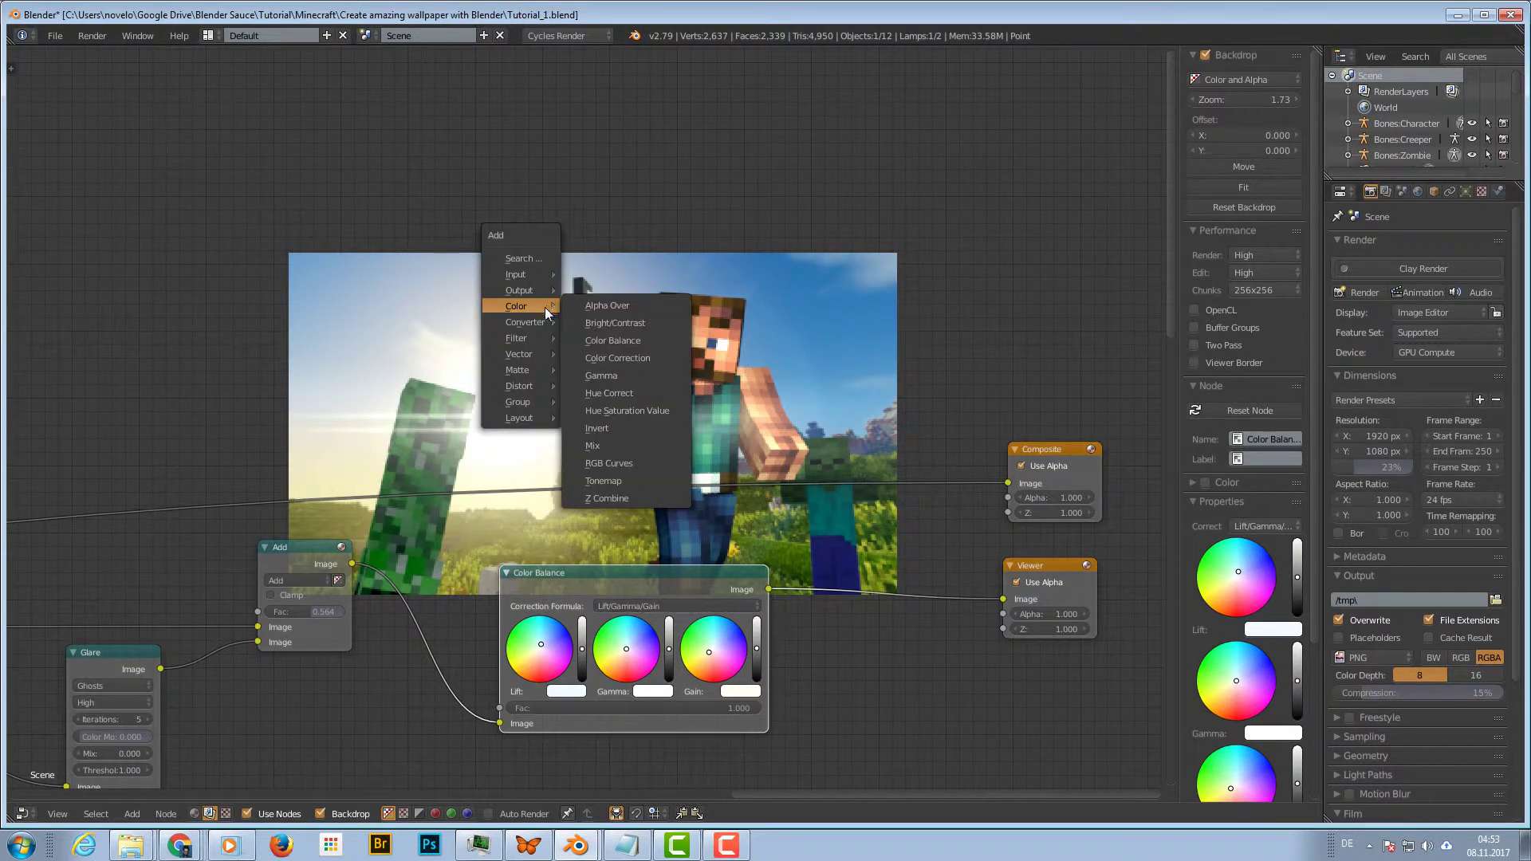
{"action": "mouse_move", "coordinate": [525, 369]}
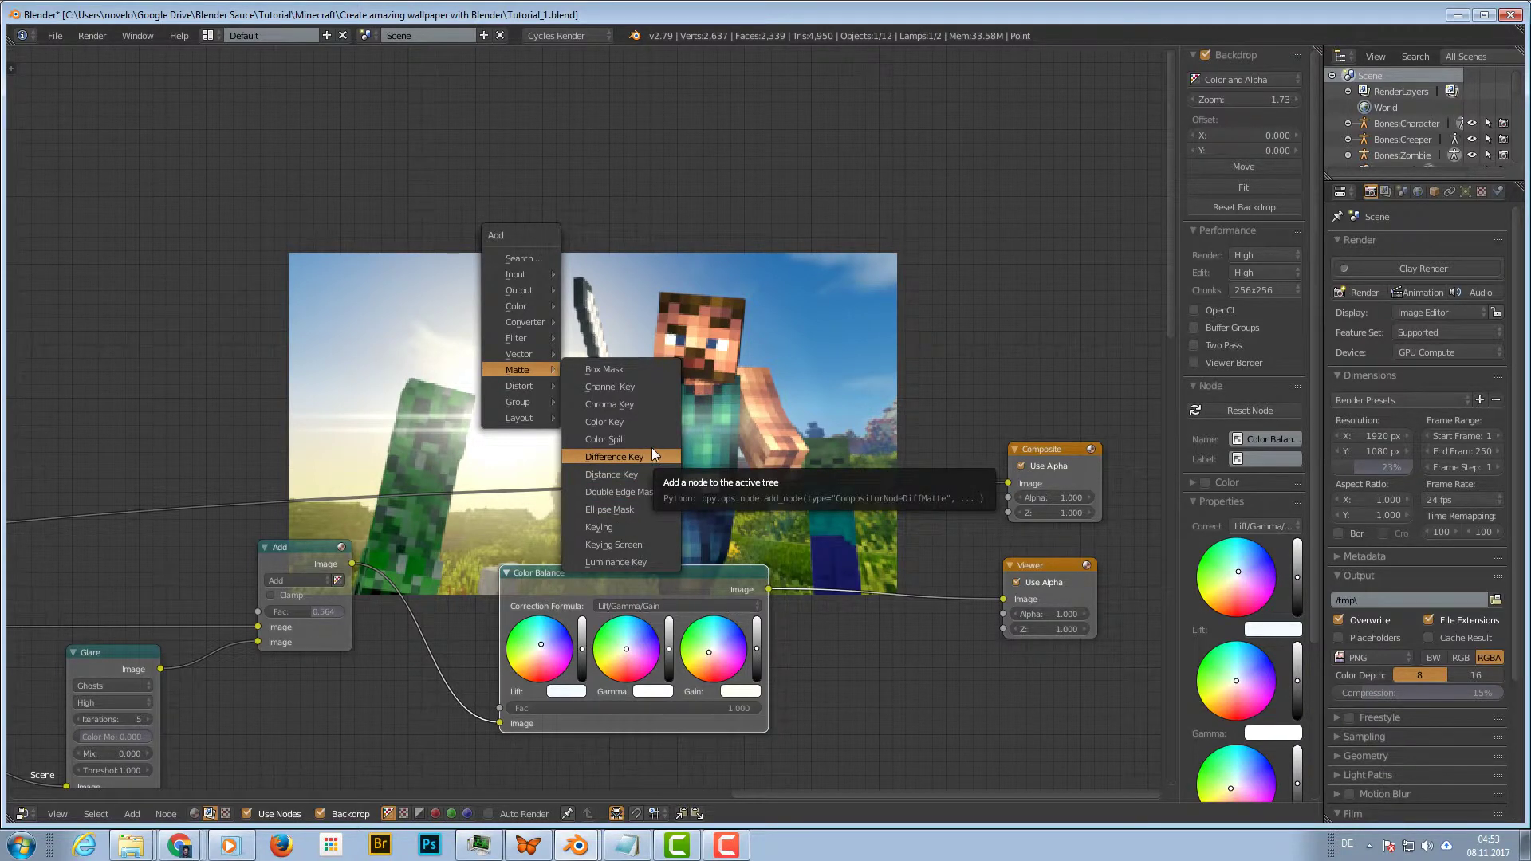
{"action": "left_click", "coordinate": [634, 510]}
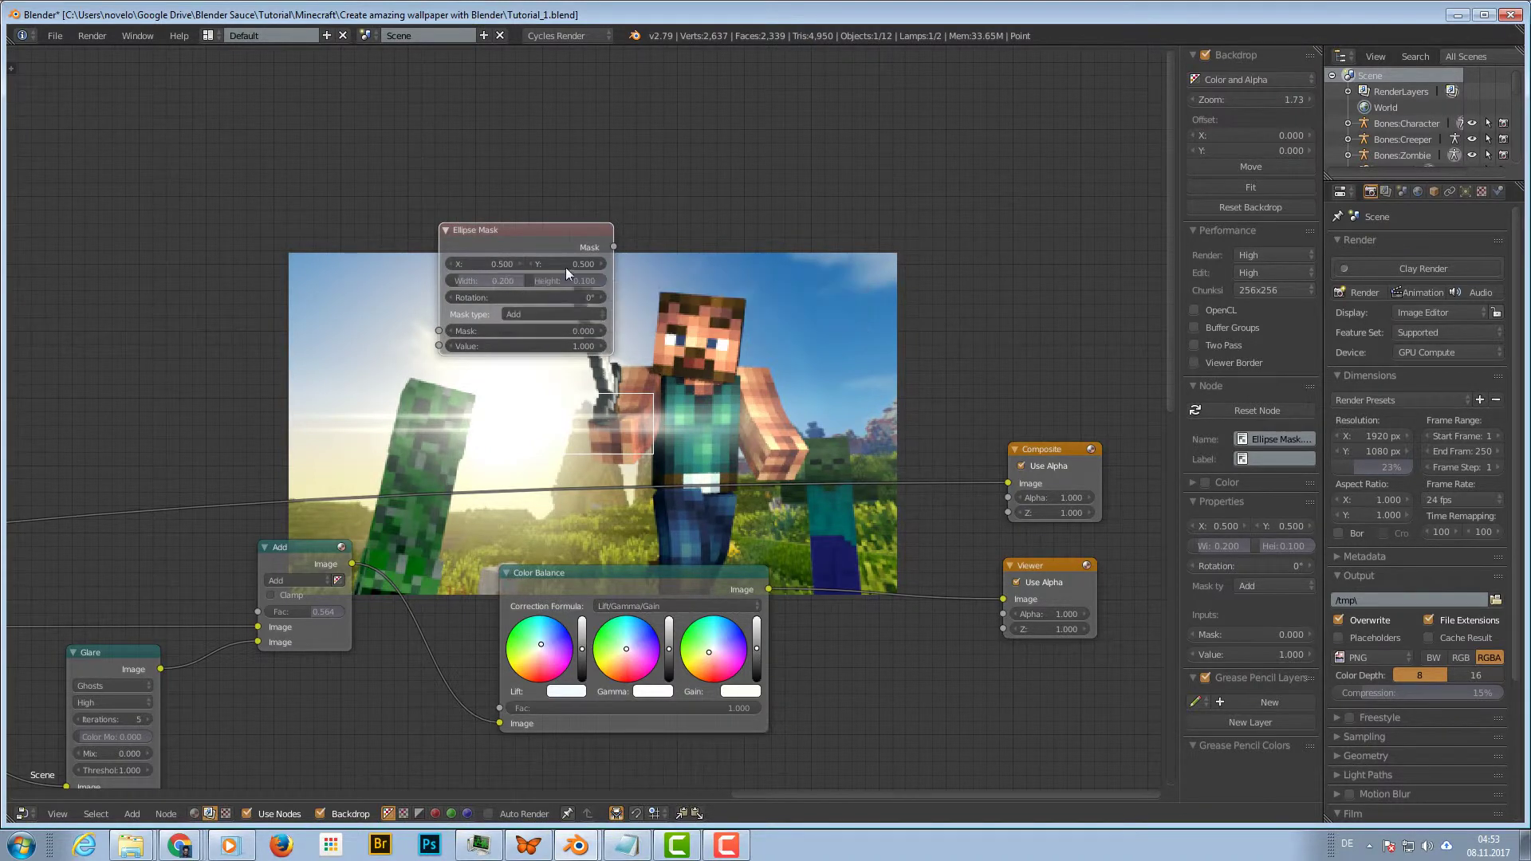
{"action": "left_click", "coordinate": [556, 231], "text": "ctrl+shift"}
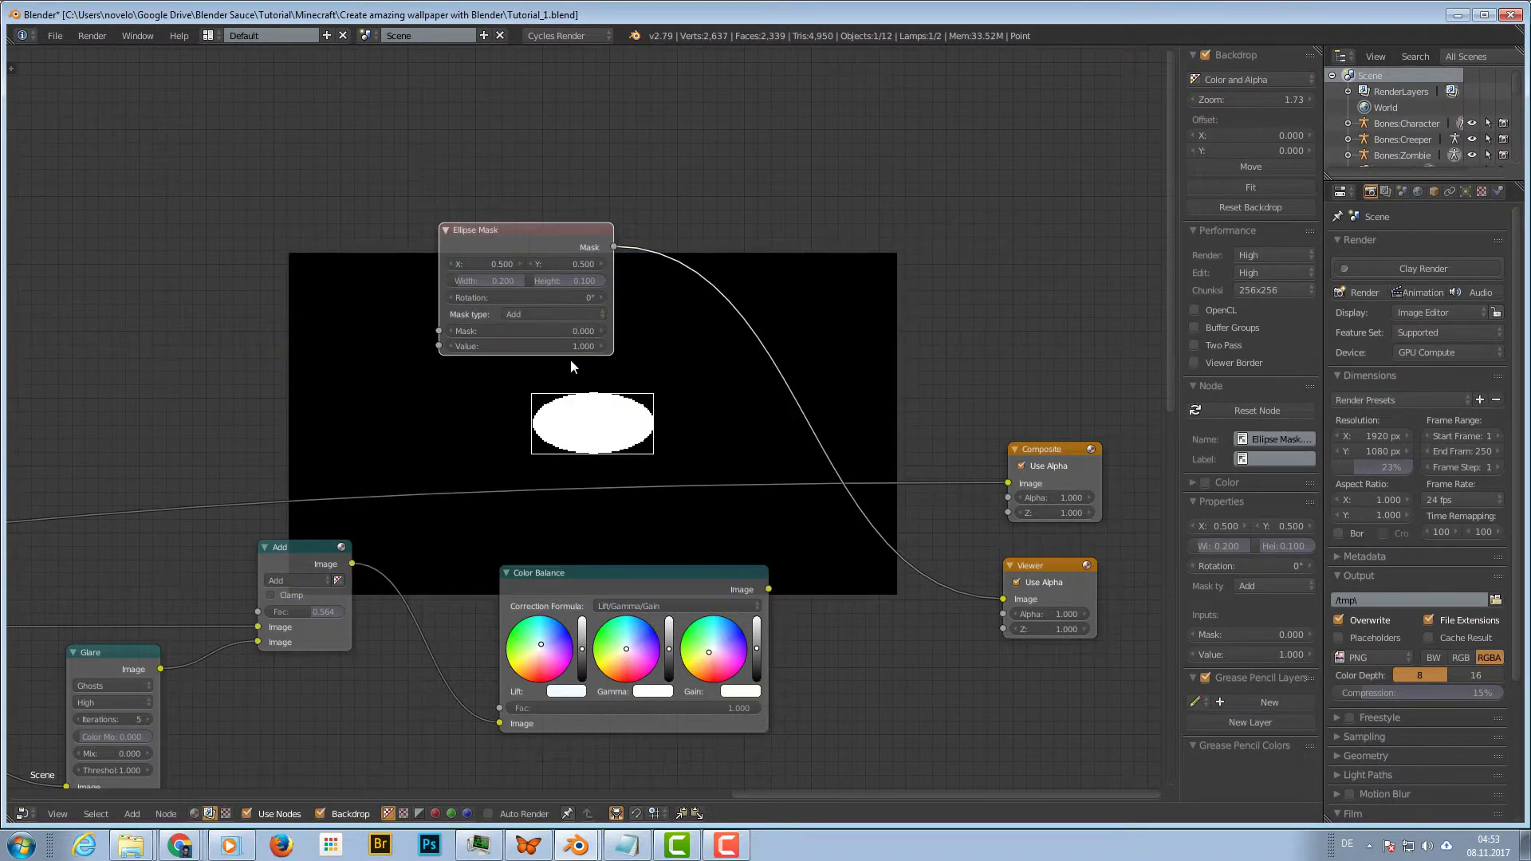
Set the Ellipse Mask's Width to 0.964 and Height to 0.536, and move the node away from the Viewer to make room
{"action": "left_click", "coordinate": [463, 282]}
{"action": "left_click", "coordinate": [445, 269]}
{"action": "left_click_drag", "start_coordinate": [465, 283], "coordinate": [606, 282]}
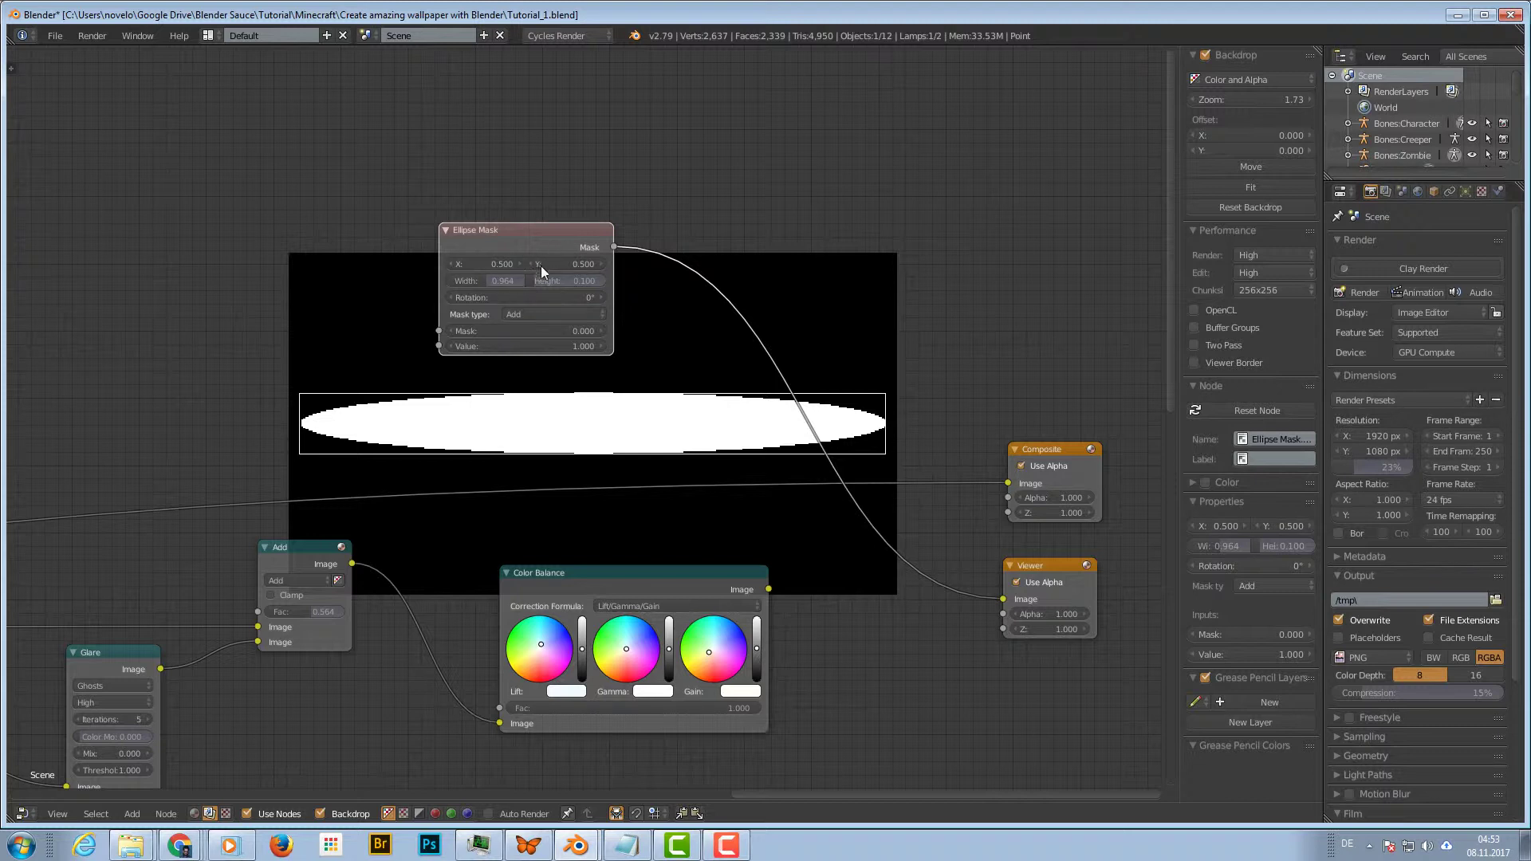
{"action": "left_click_drag", "start_coordinate": [541, 279], "coordinate": [611, 279]}
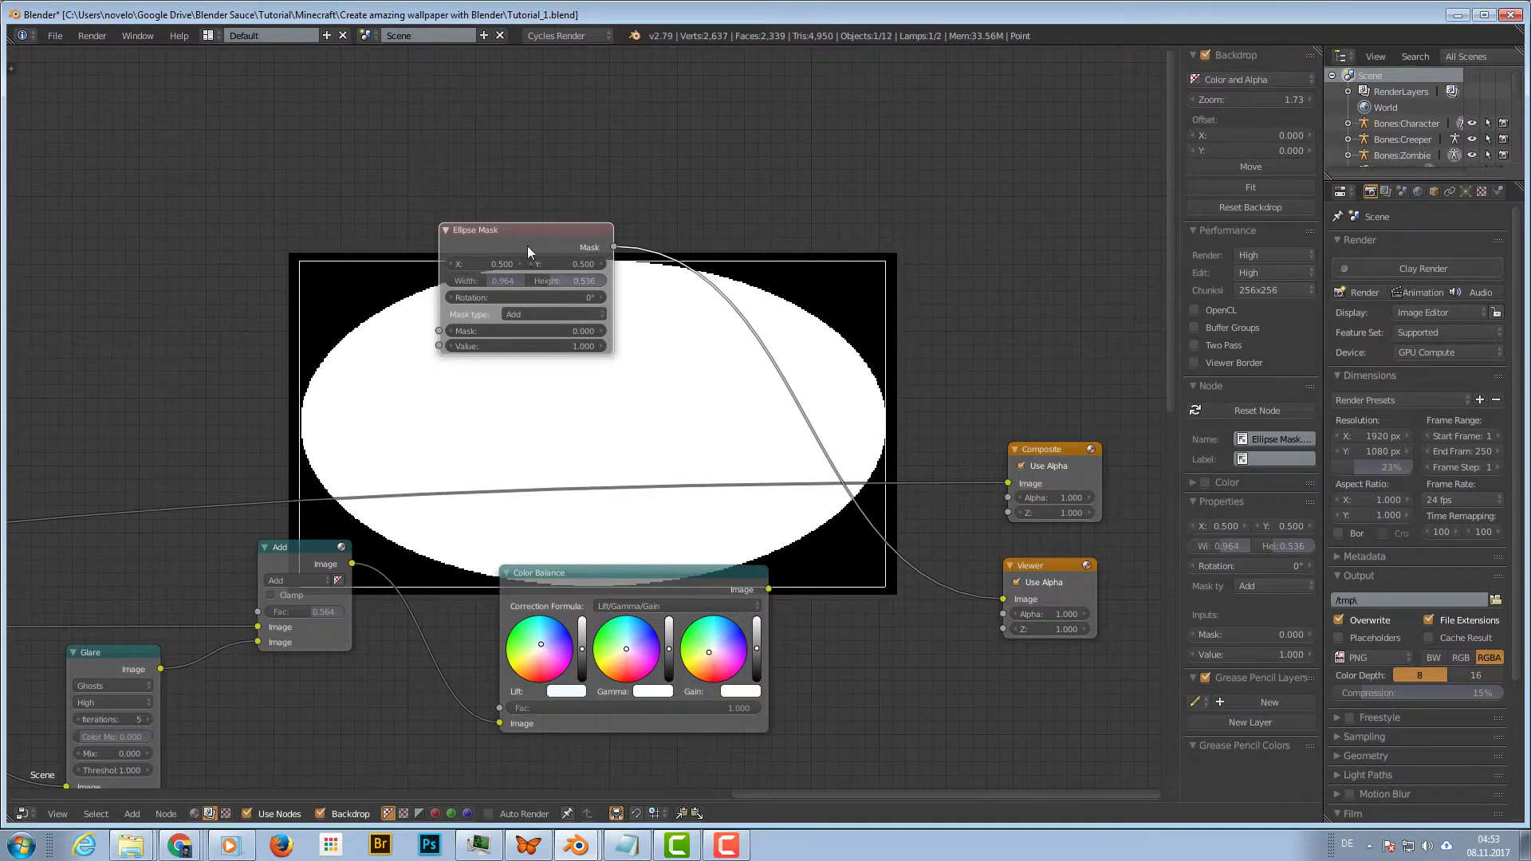
{"action": "left_click_drag", "start_coordinate": [499, 228], "coordinate": [393, 214]}
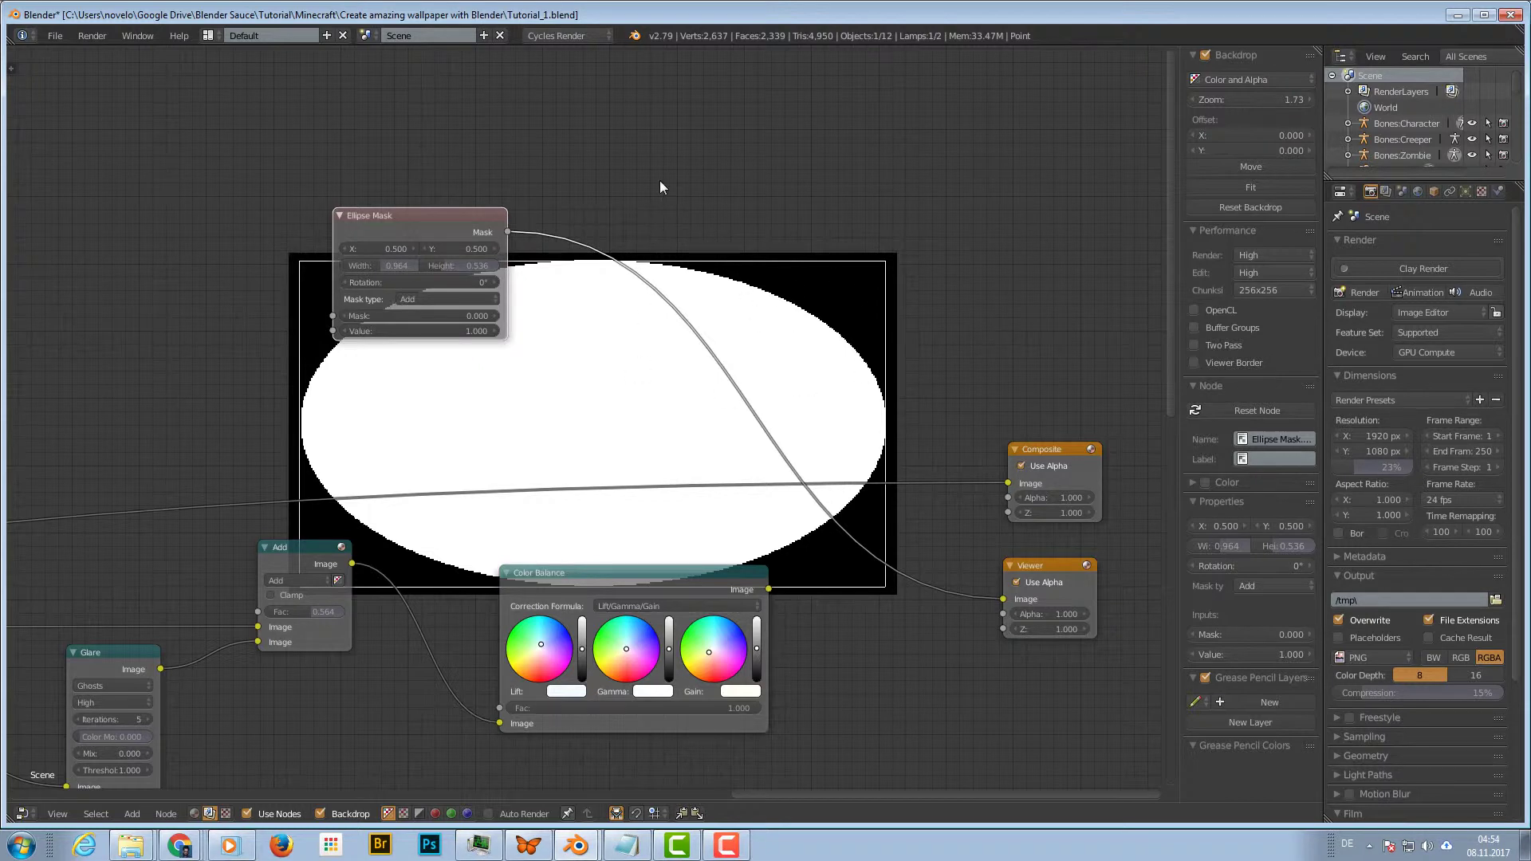
Insert a Blur node between the Ellipse Mask and the Viewer, set it to Fast Gaussian, and move it up
{"action": "key", "text": "shift+a"}
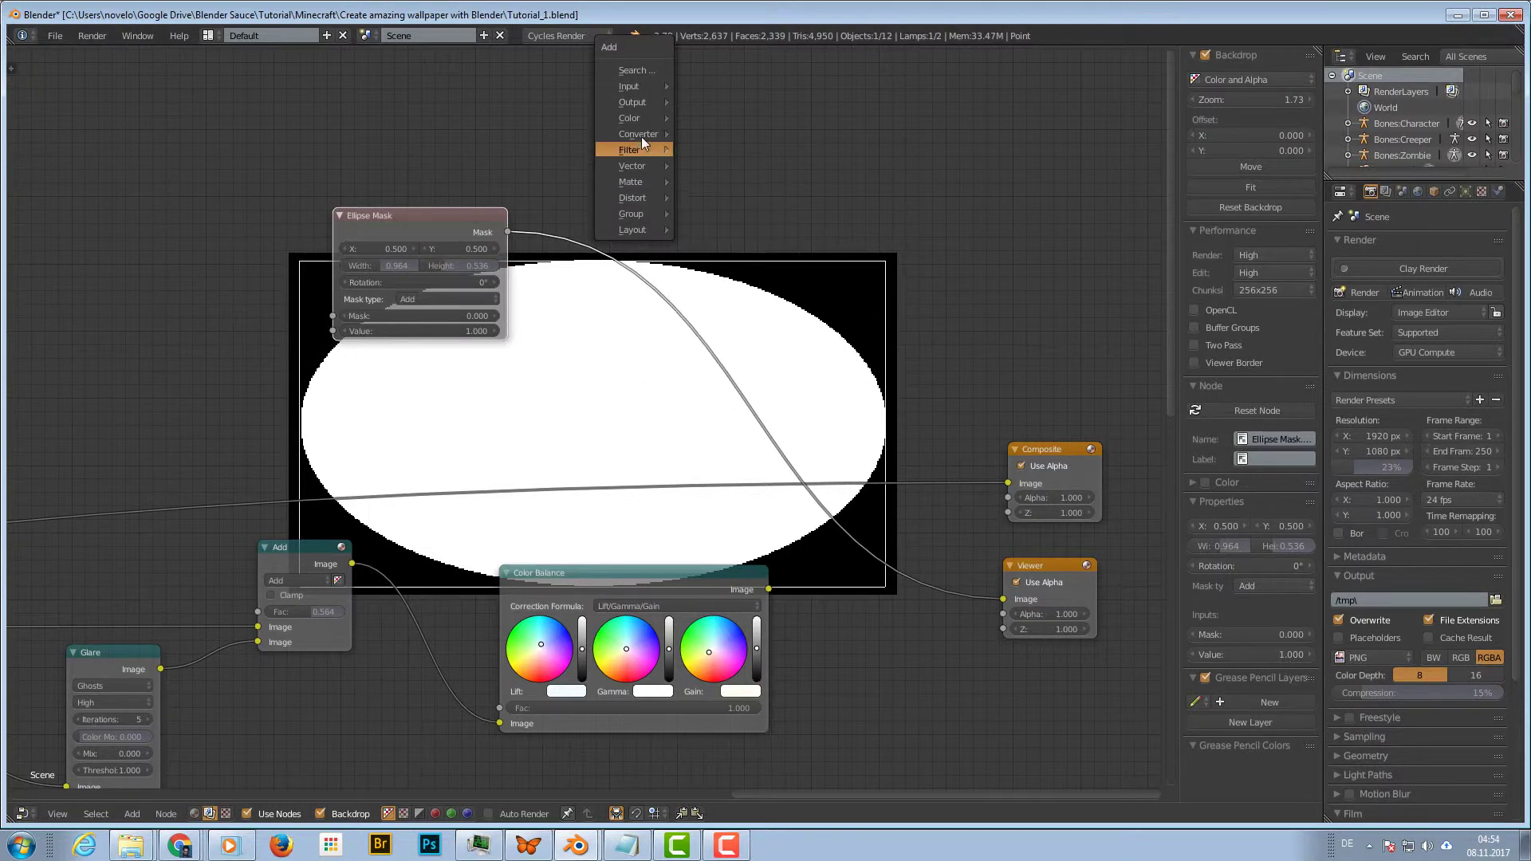
{"action": "mouse_move", "coordinate": [641, 151]}
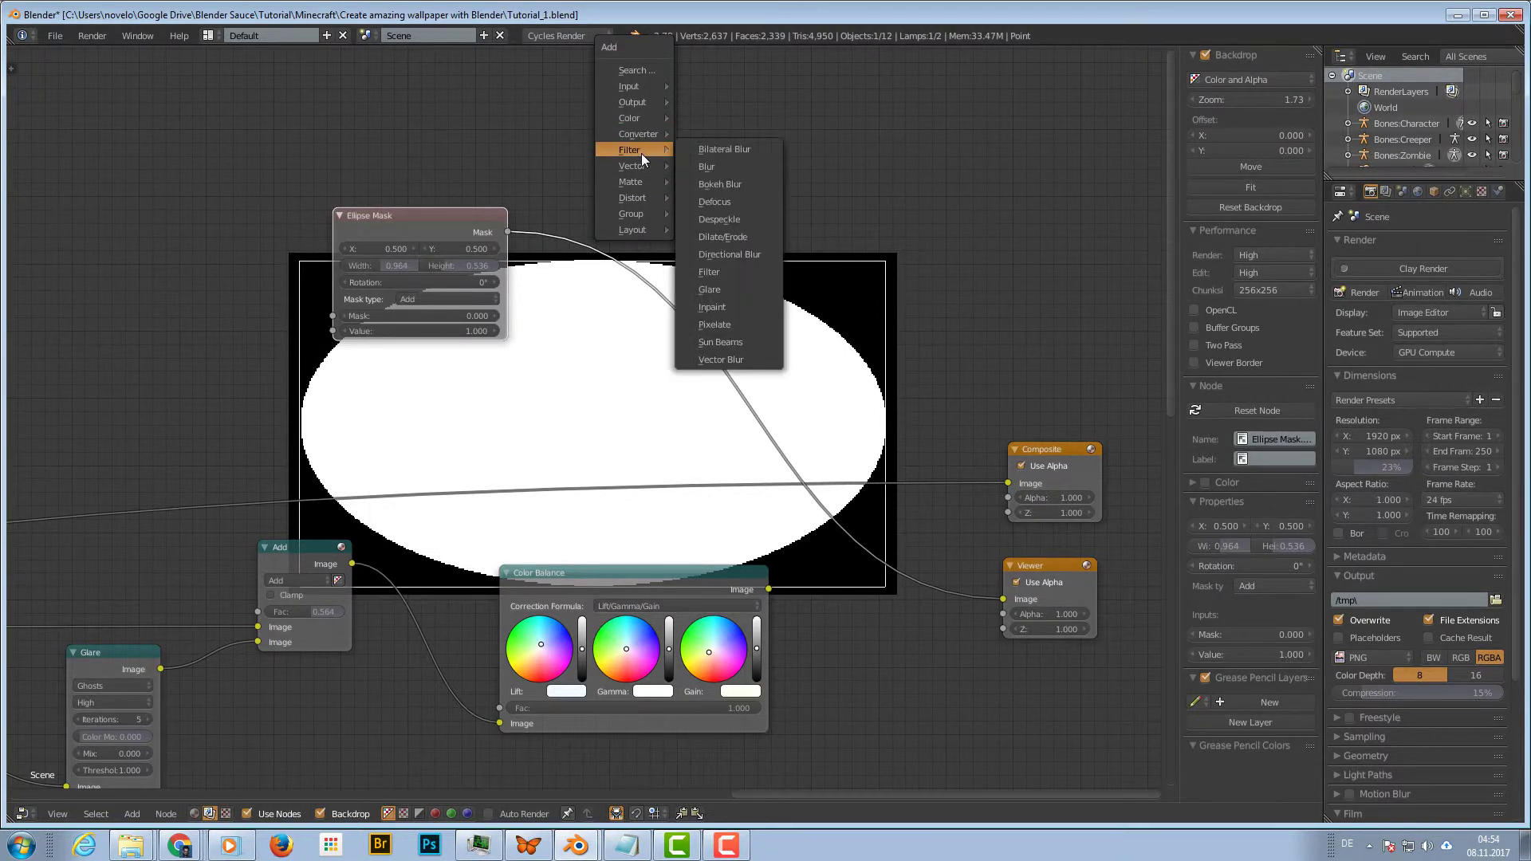
{"action": "left_click", "coordinate": [711, 166]}
{"action": "left_click", "coordinate": [670, 199]}
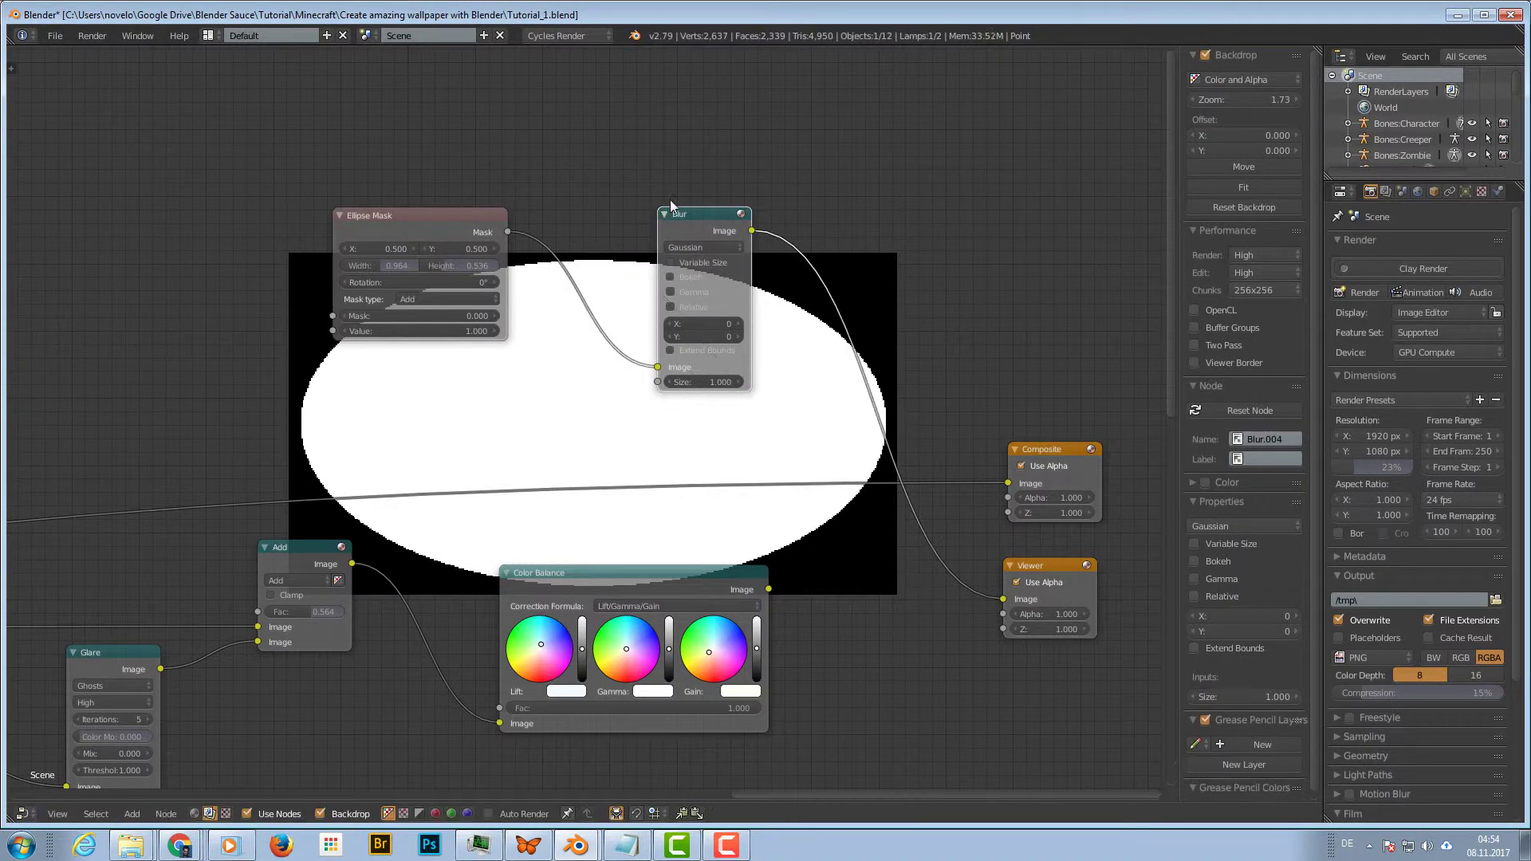
{"action": "left_click", "coordinate": [683, 248]}
{"action": "left_click", "coordinate": [710, 159]}
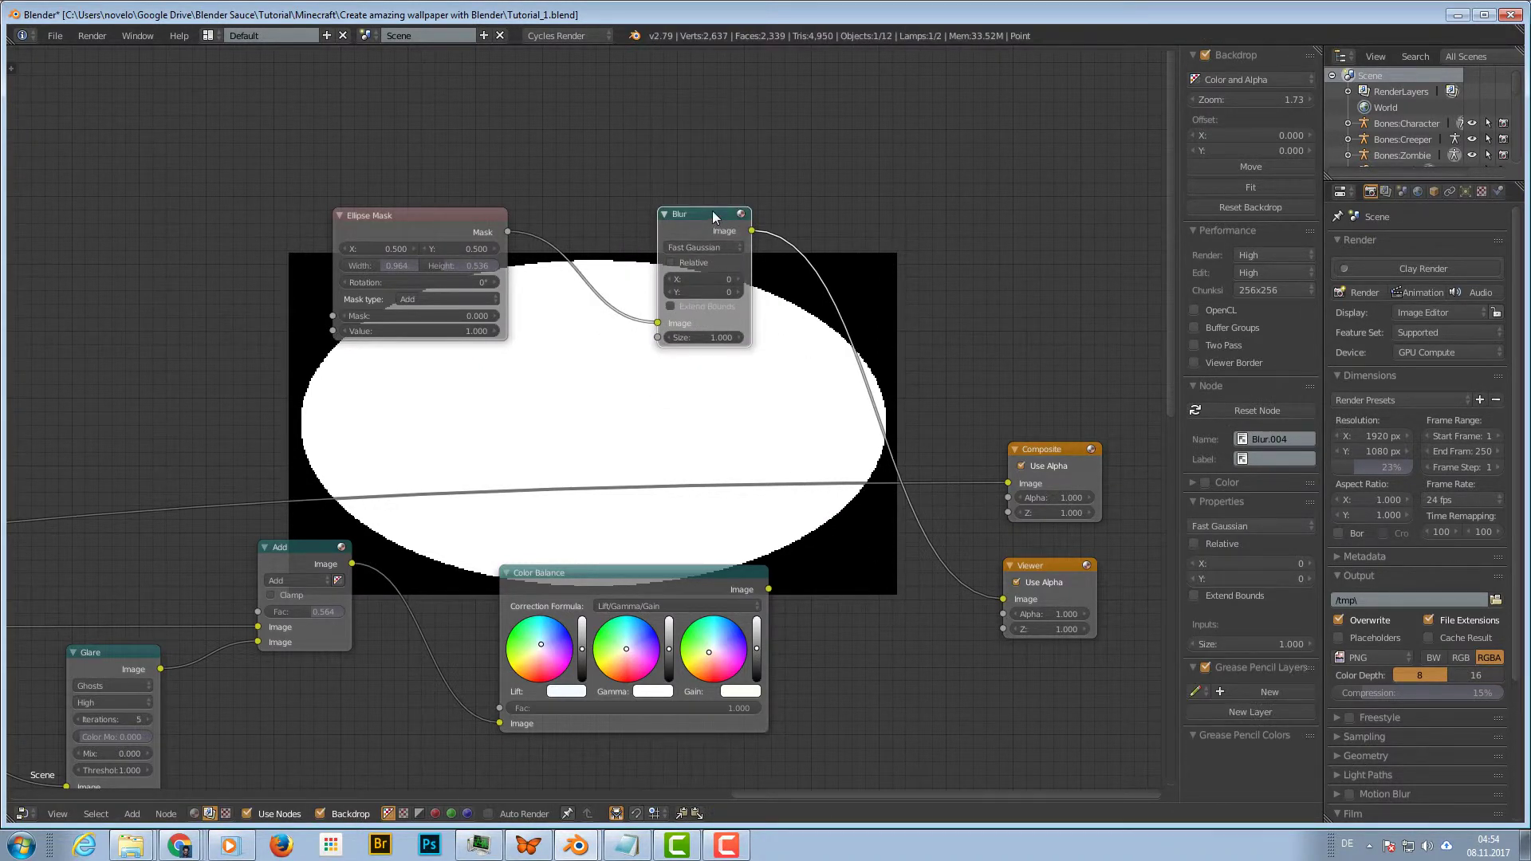
{"action": "left_click_drag", "start_coordinate": [711, 210], "coordinate": [711, 150]}
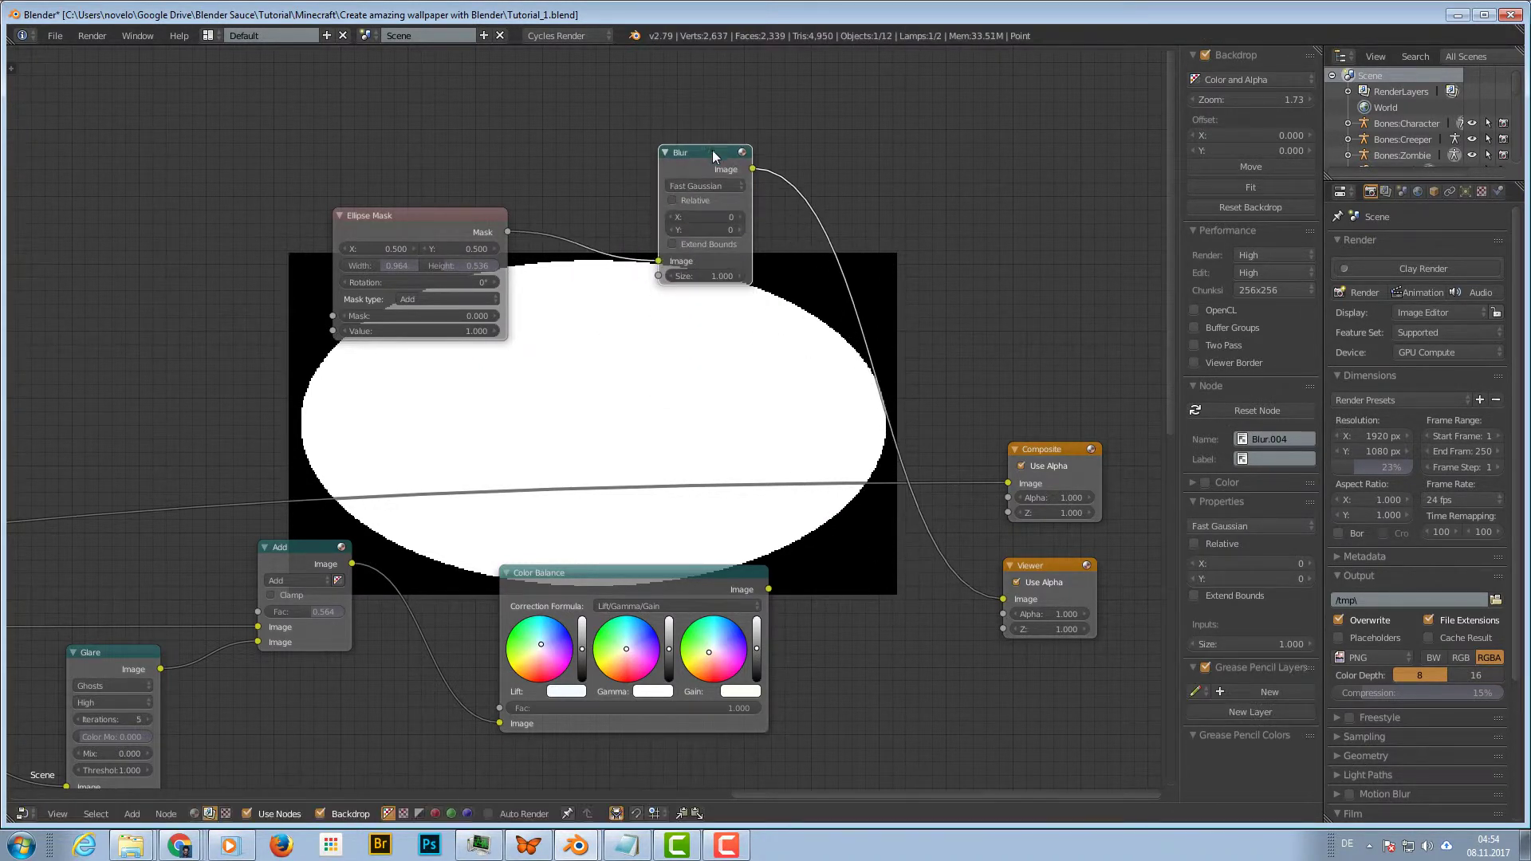
Make the mask's Blur relative and set its X and Y to 30%
{"action": "left_click", "coordinate": [672, 200]}
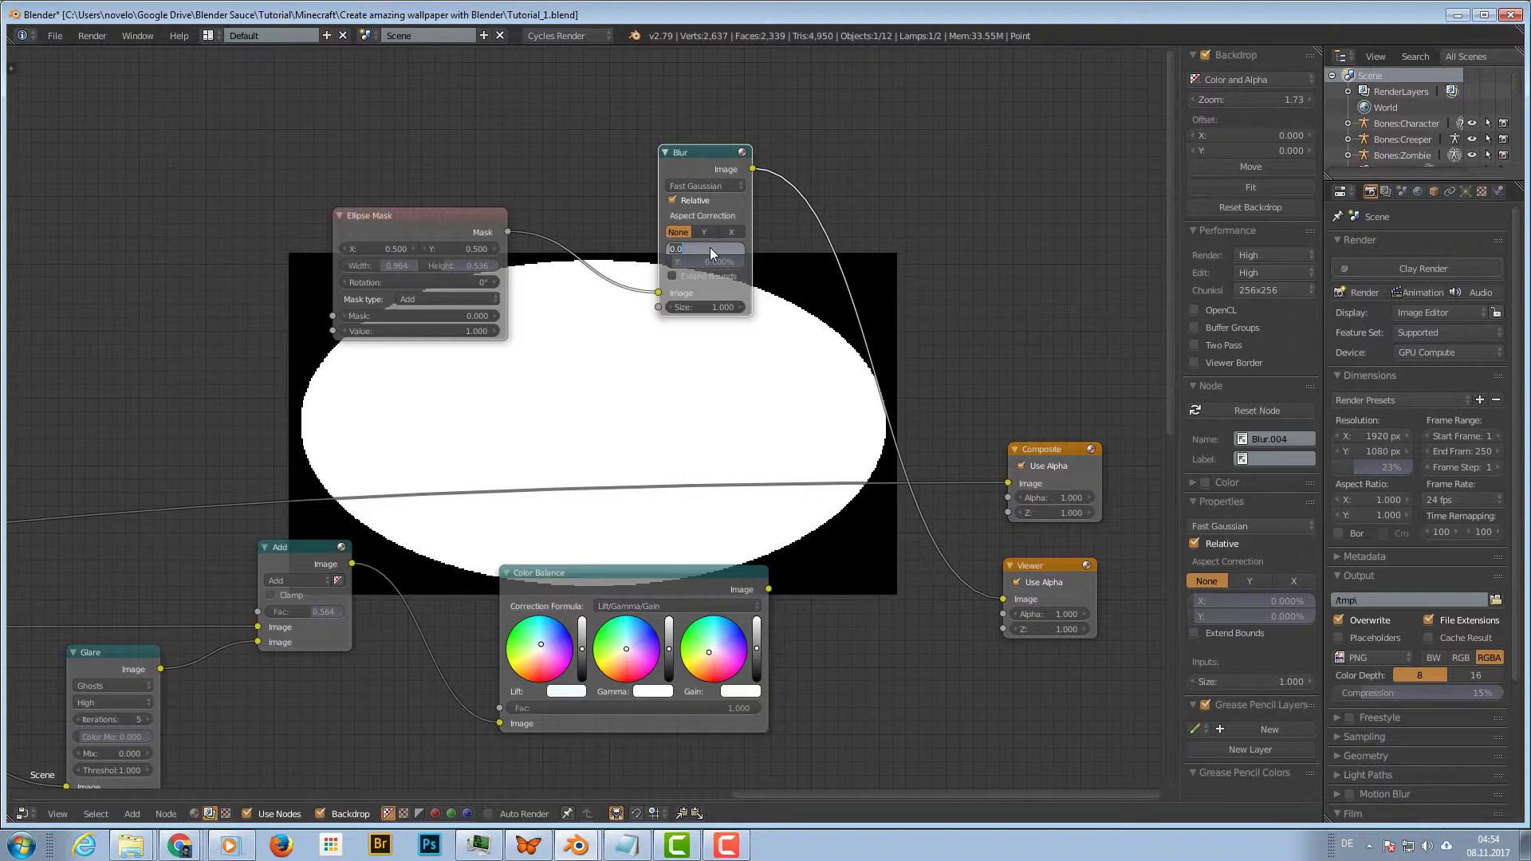
{"action": "type", "text": "30"}
{"action": "key", "text": "Return"}
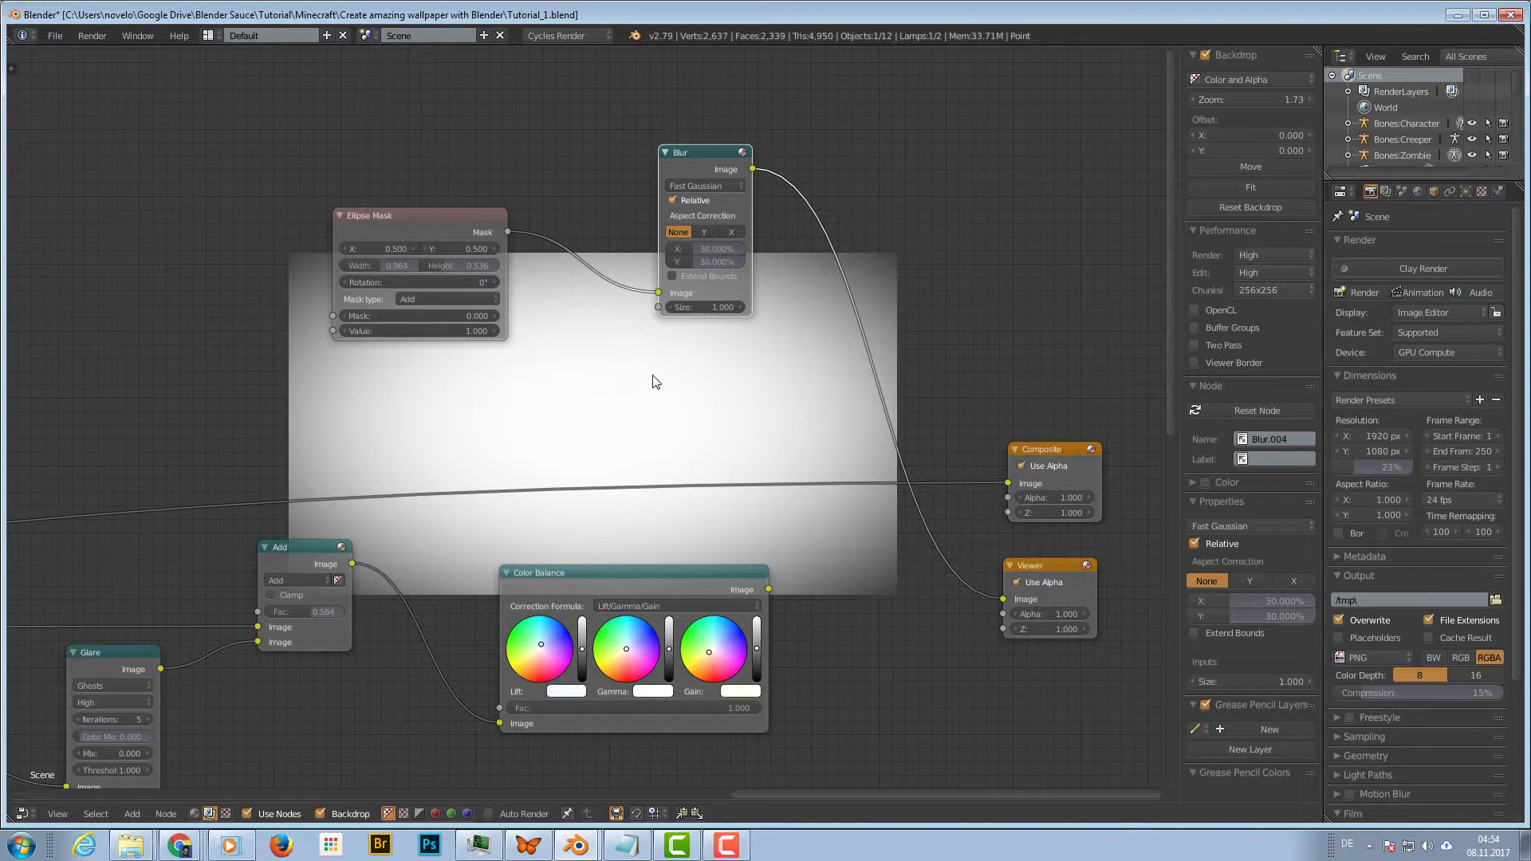
Add a Mix node on the link between the mask's Blur node and the Viewer
{"action": "middle_click_drag", "start_coordinate": [653, 379], "coordinate": [564, 338]}
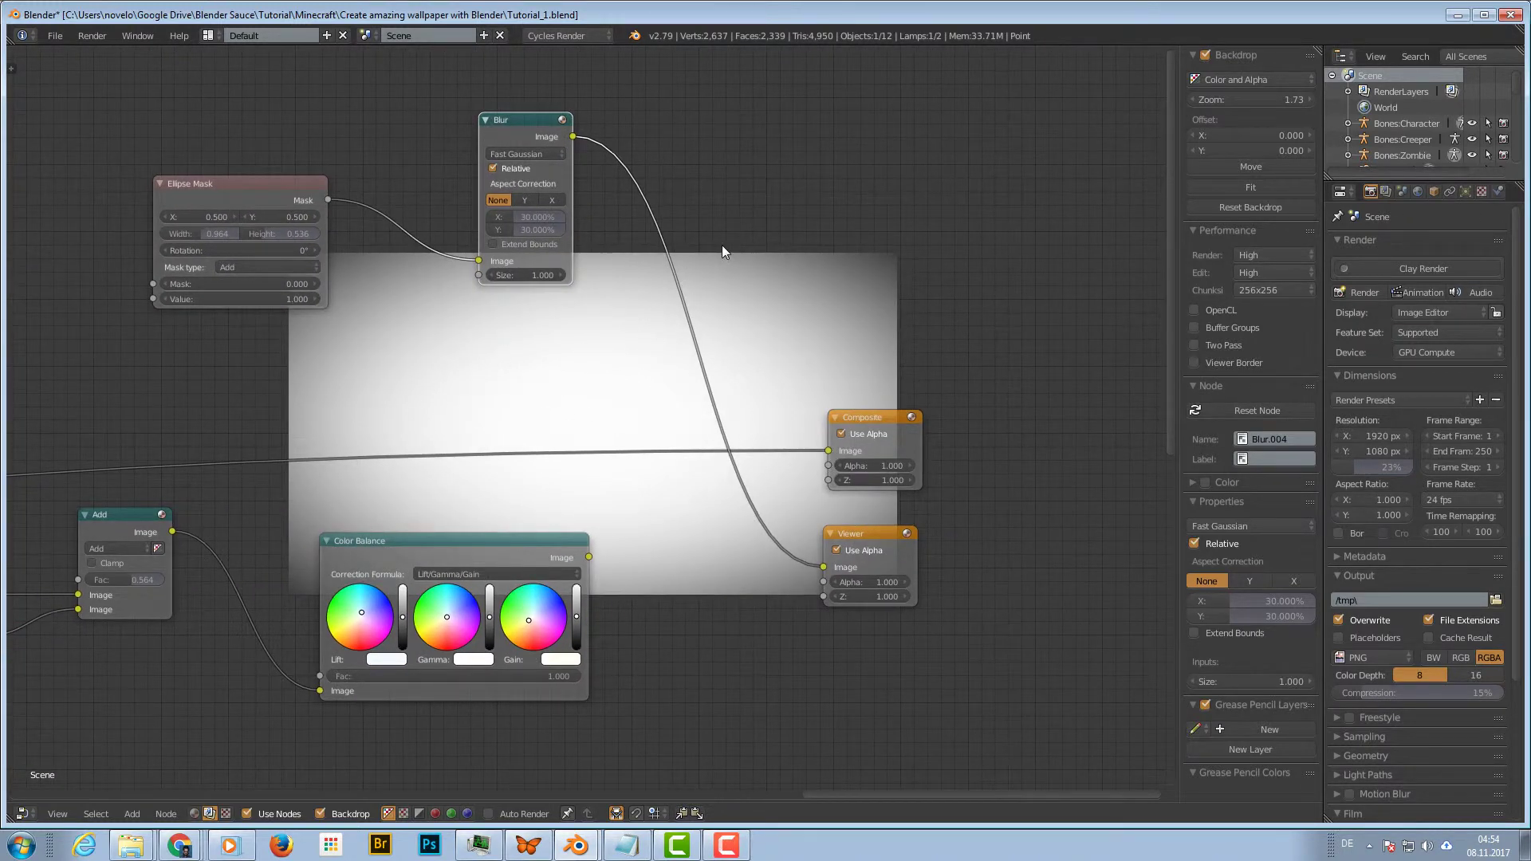
{"action": "key", "text": "shift+a"}
{"action": "mouse_move", "coordinate": [700, 216]}
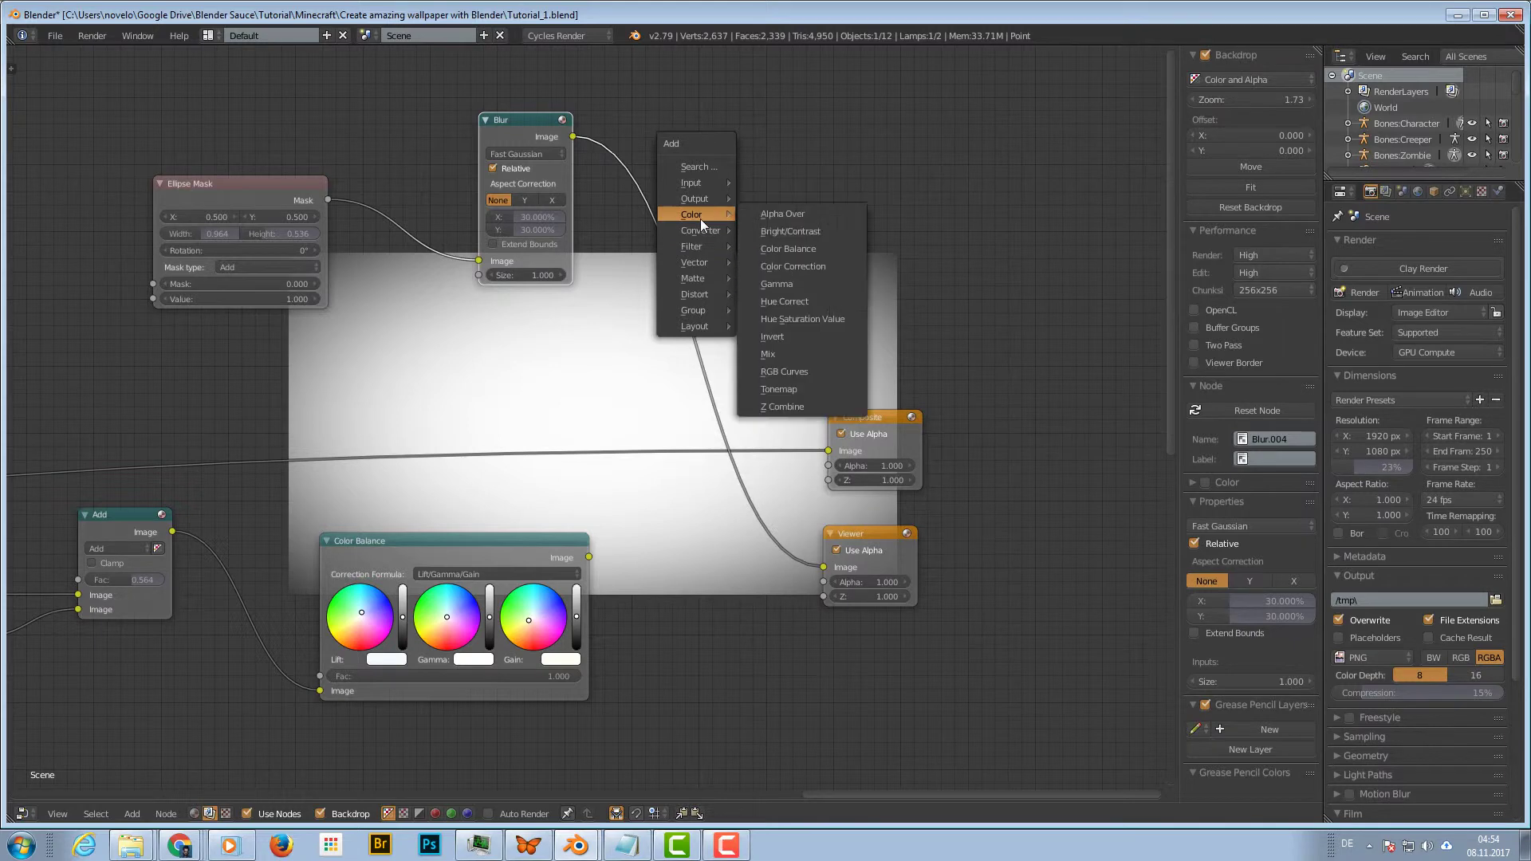
{"action": "left_click", "coordinate": [812, 351]}
{"action": "left_click", "coordinate": [665, 274]}
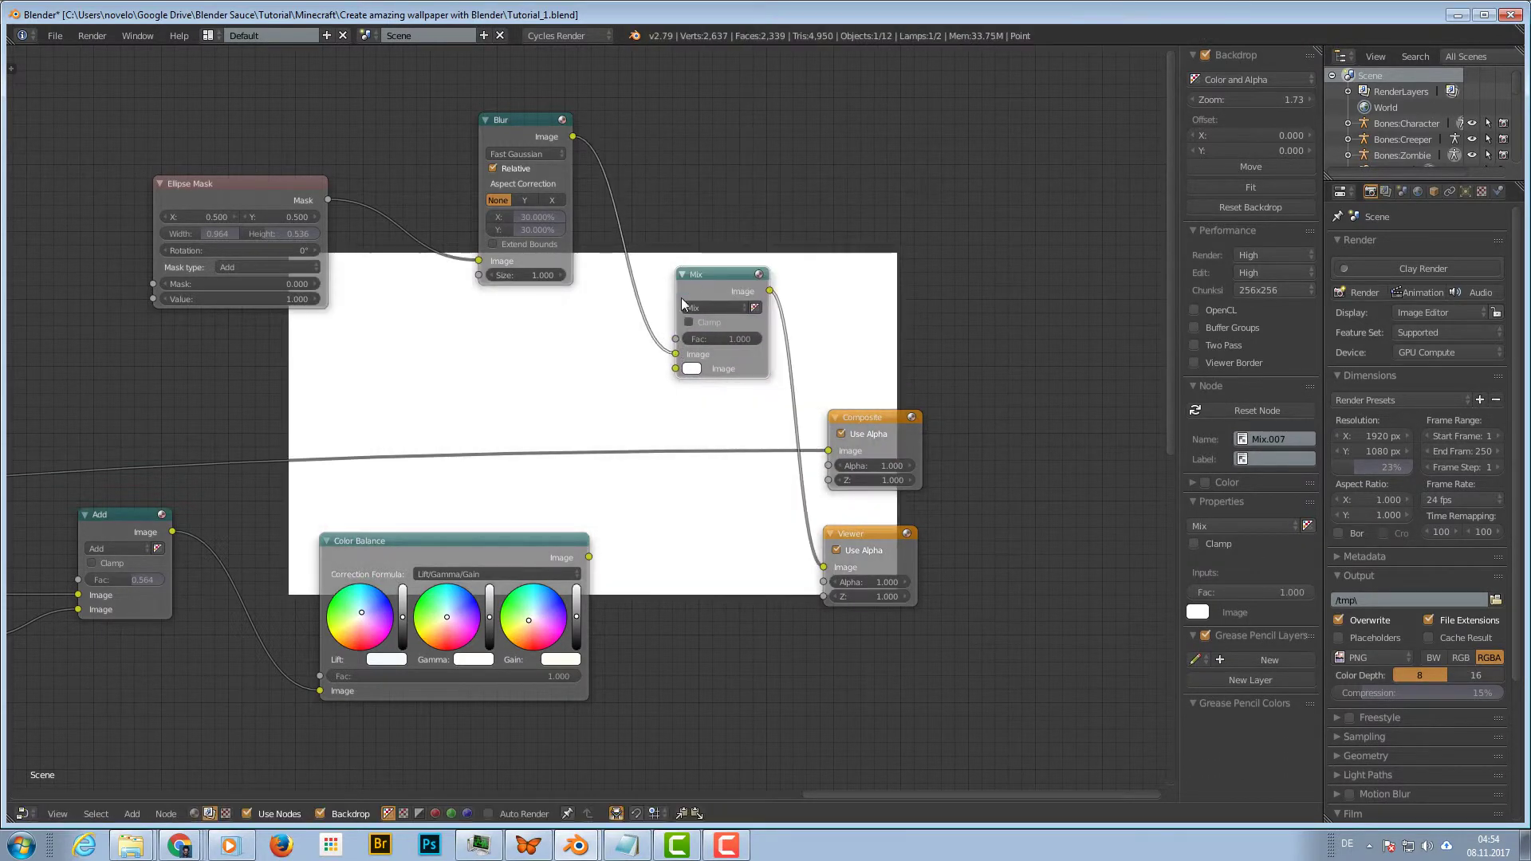
Connect the Color Balance output to the Mix node's second image input and set its blend mode to Multiply
{"action": "left_click", "coordinate": [589, 562]}
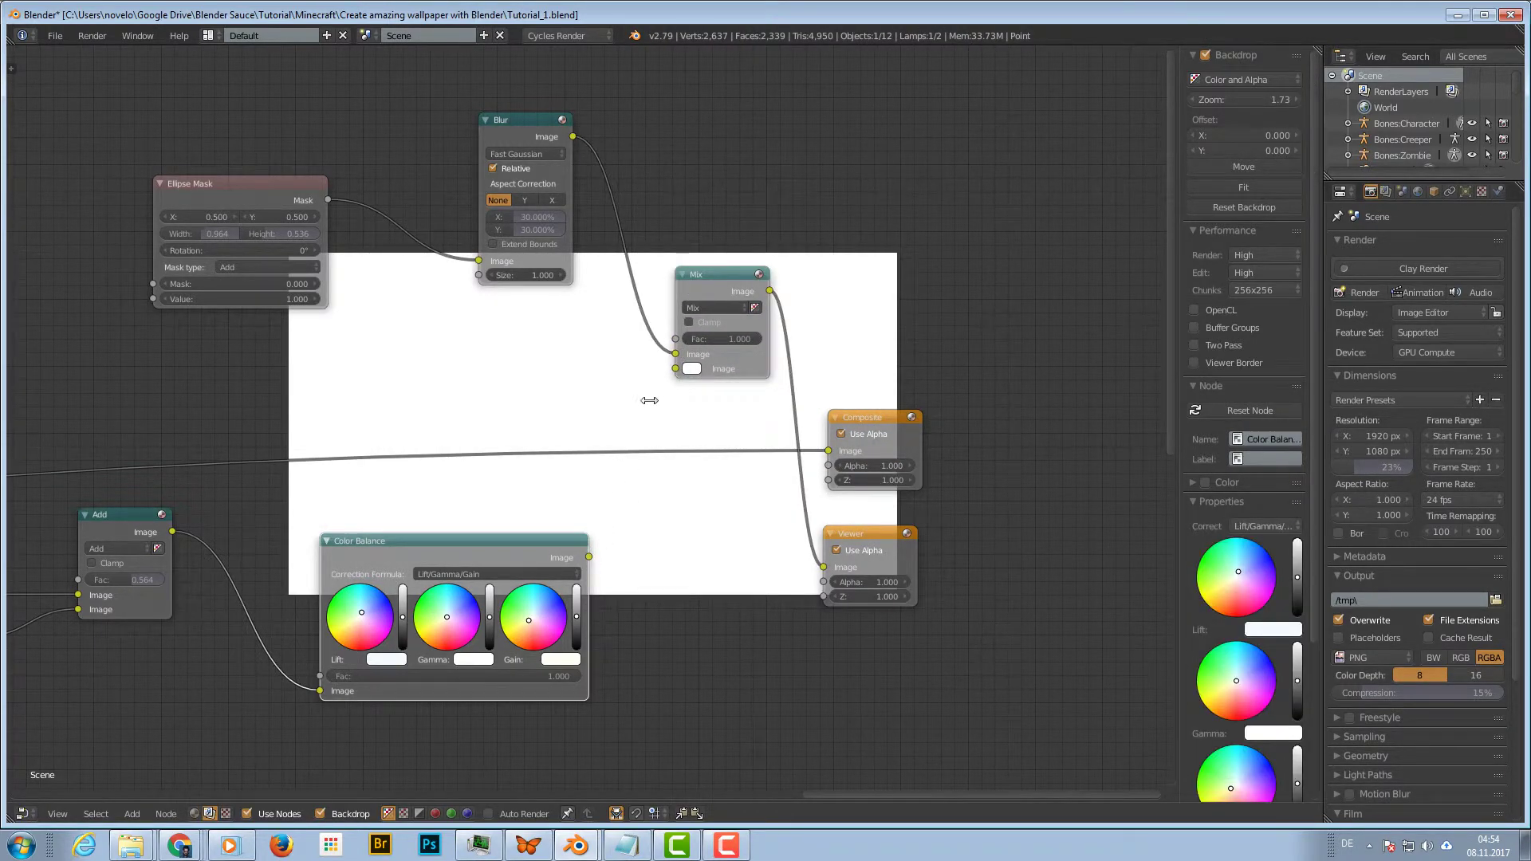
{"action": "left_click_drag", "start_coordinate": [590, 560], "coordinate": [674, 370]}
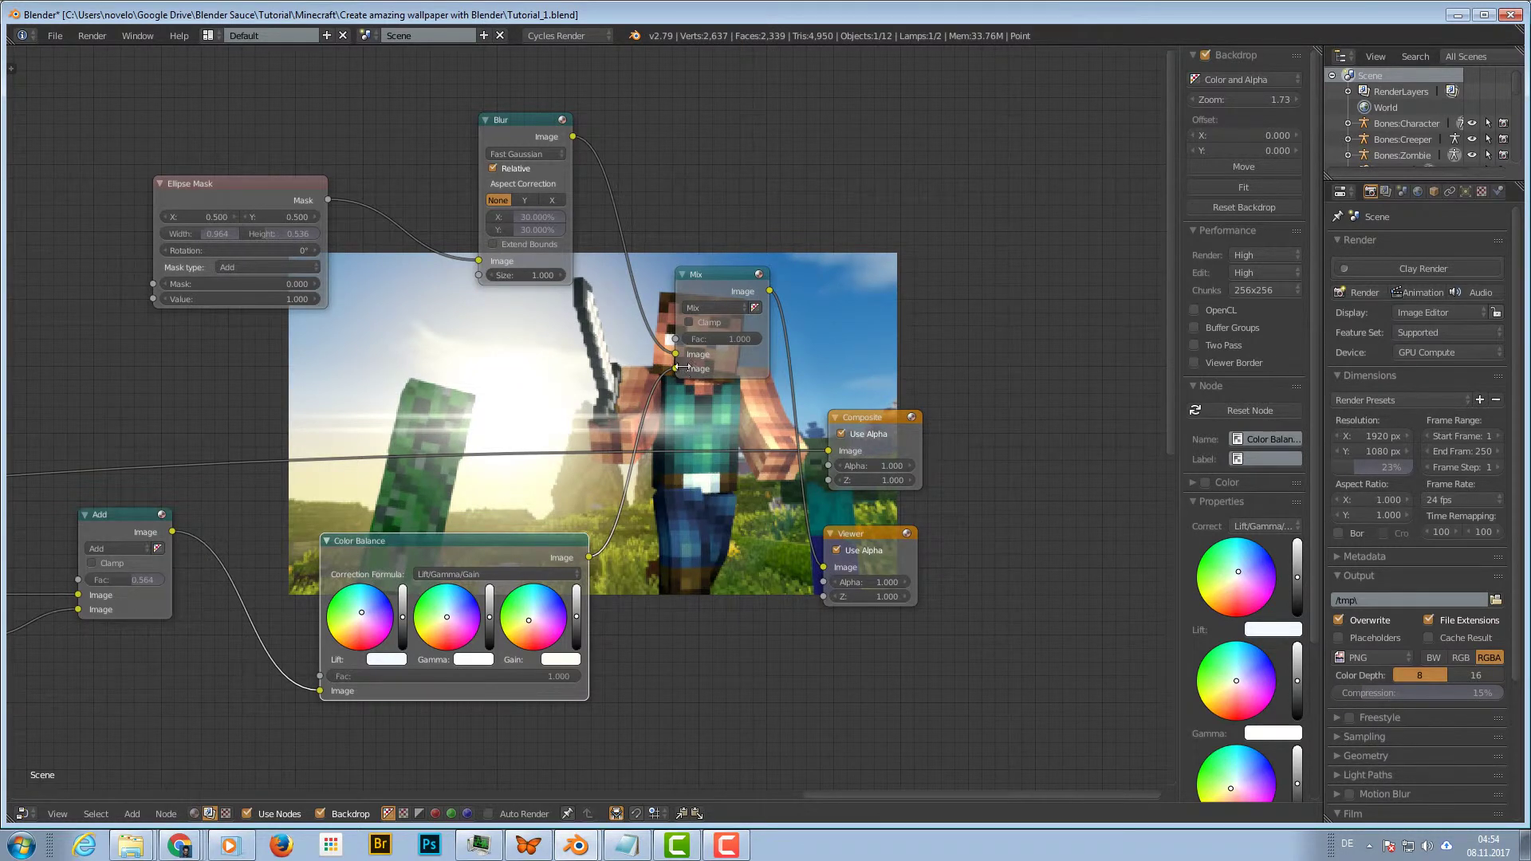
{"action": "left_click_drag", "start_coordinate": [716, 275], "coordinate": [718, 294]}
{"action": "left_click", "coordinate": [715, 325]}
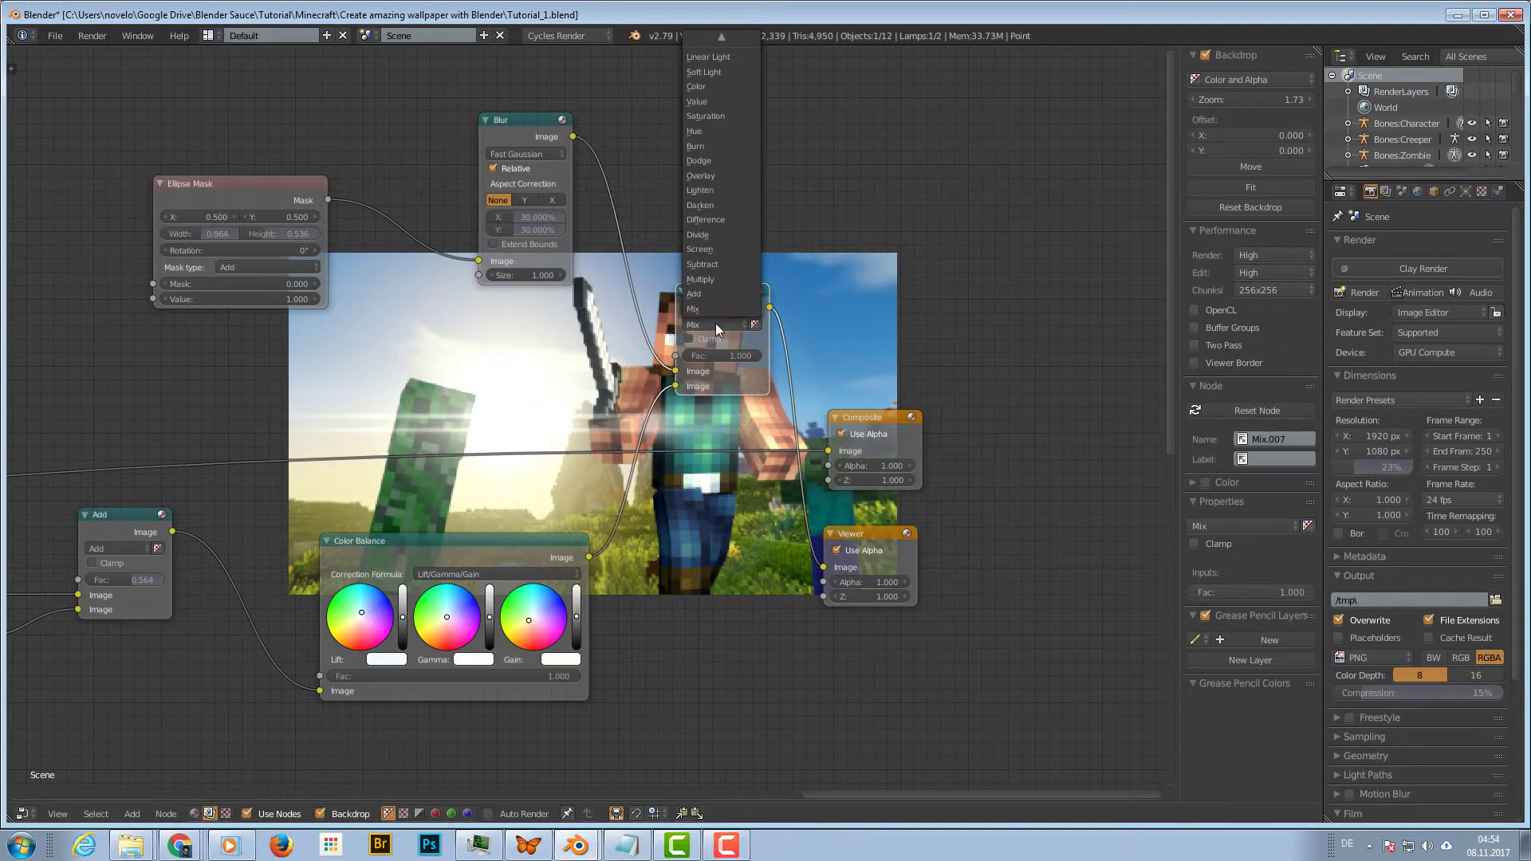
{"action": "left_click", "coordinate": [706, 279]}
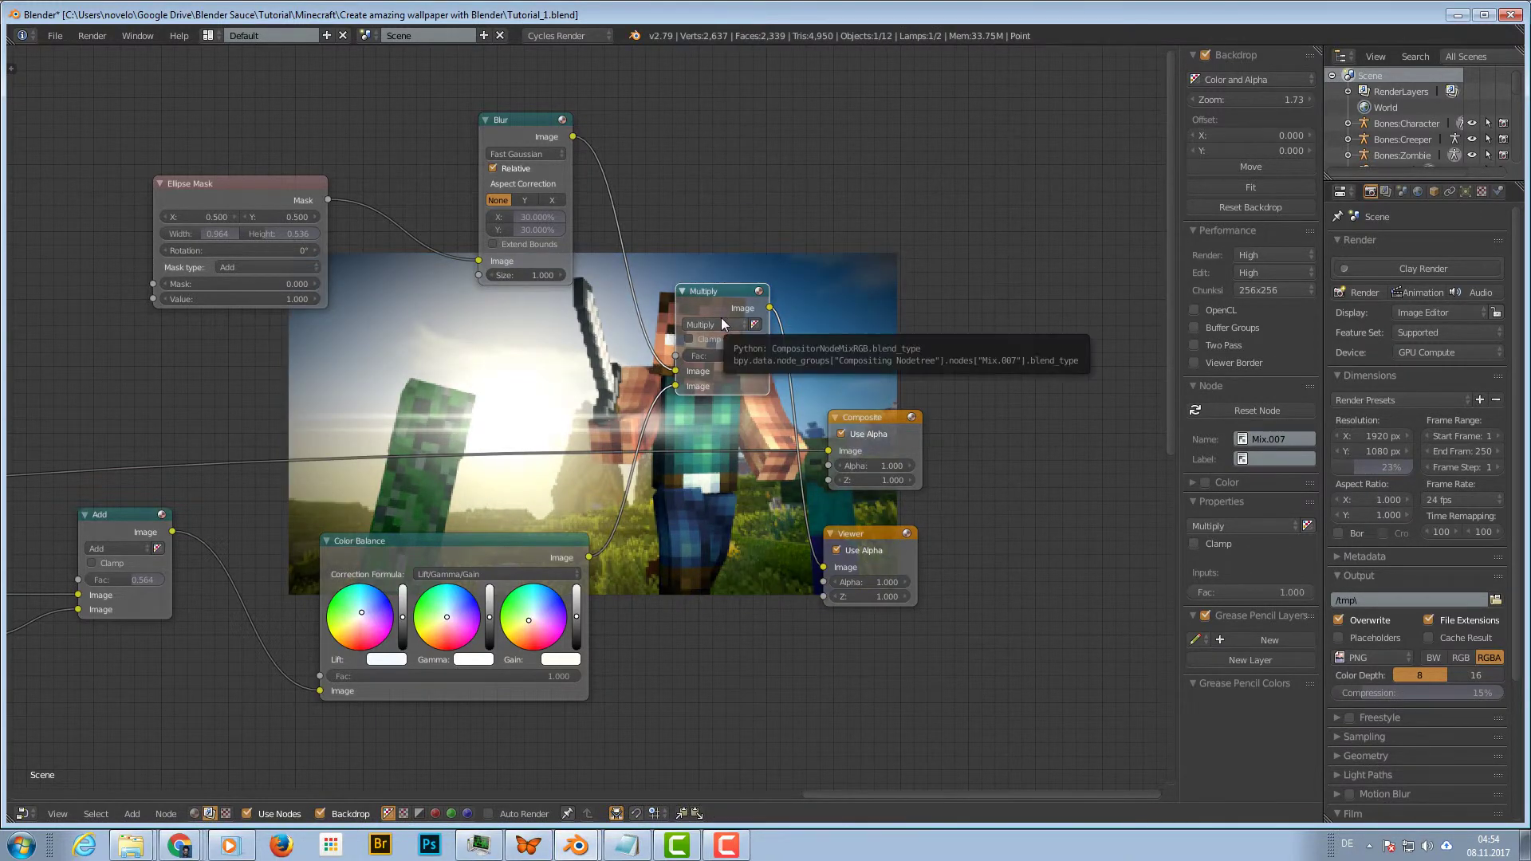
Tidy the vignette layout by shifting the Multiply node toward the outputs and the Color Balance node closer to the Add node
{"action": "mouse_move", "coordinate": [726, 291]}
{"action": "left_mouse_down"}
{"action": "mouse_move", "coordinate": [734, 317]}
{"action": "mouse_move", "coordinate": [742, 307]}
{"action": "left_mouse_up"}
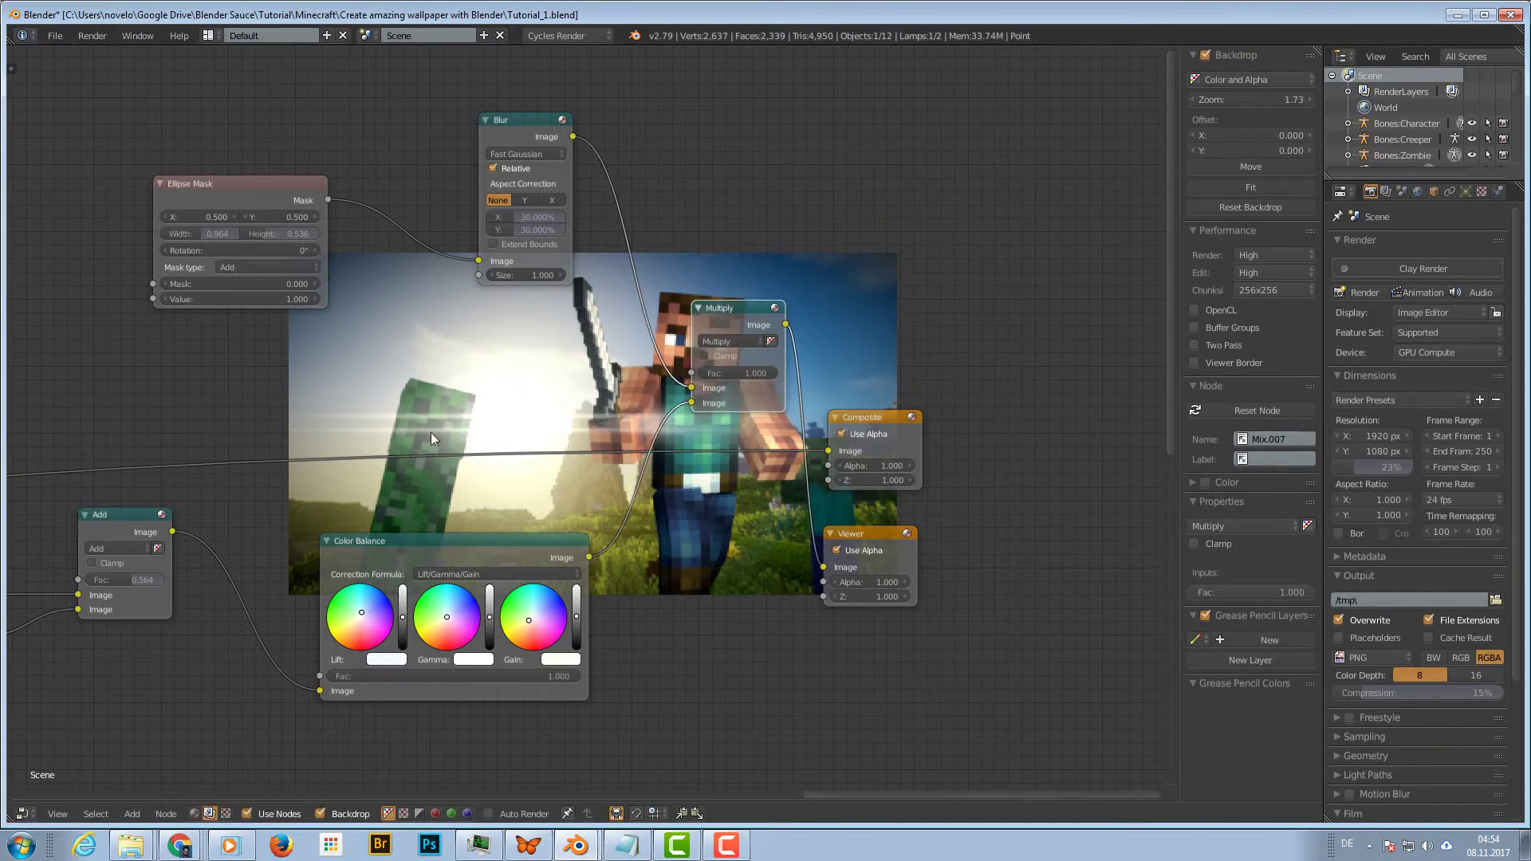
{"action": "left_click_drag", "start_coordinate": [494, 539], "coordinate": [467, 509]}
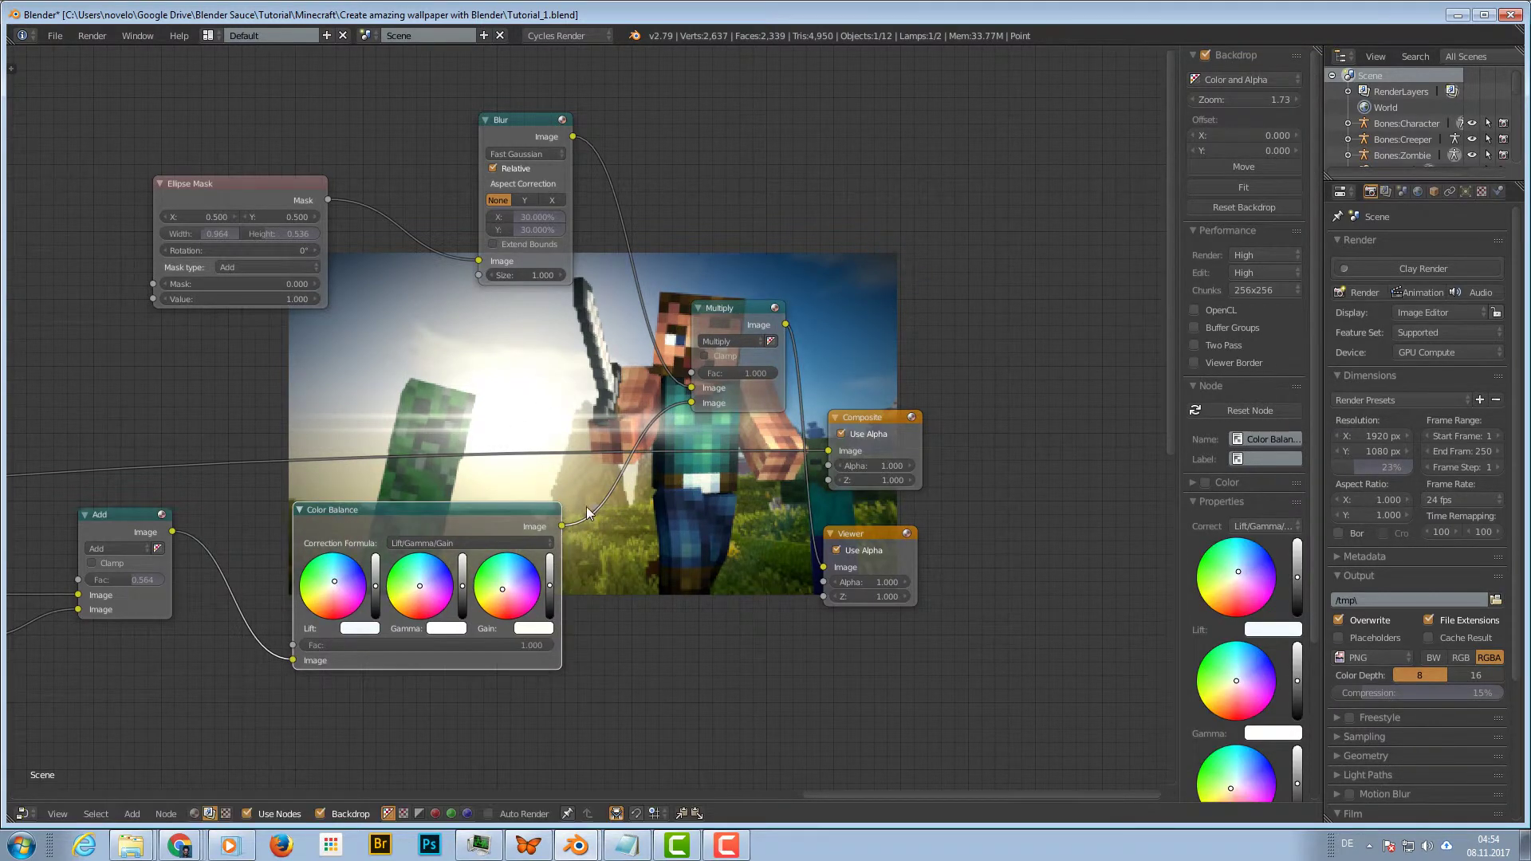
Examine the whole compositing node tree, from the render layers through the lens flare branches to the Color Balance and vignette nodes
{"action": "scroll", "coordinate": [591, 522], "scroll_direction": "down", "scroll_amount": 4}
{"action": "scroll", "coordinate": [590, 526], "scroll_direction": "down", "scroll_amount": 4}
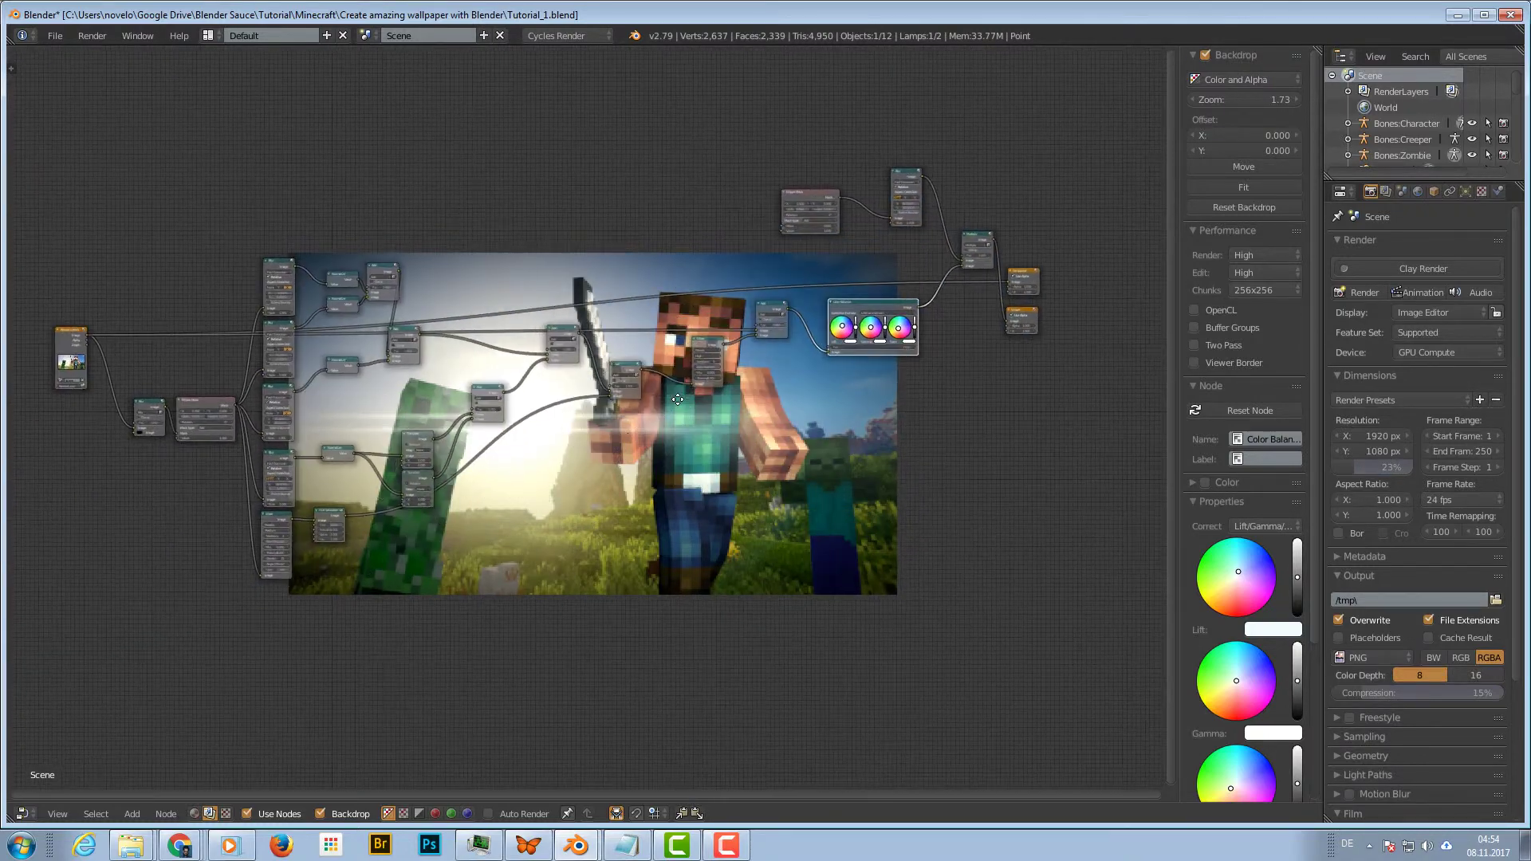
{"action": "middle_click_drag", "start_coordinate": [557, 444], "coordinate": [527, 302]}
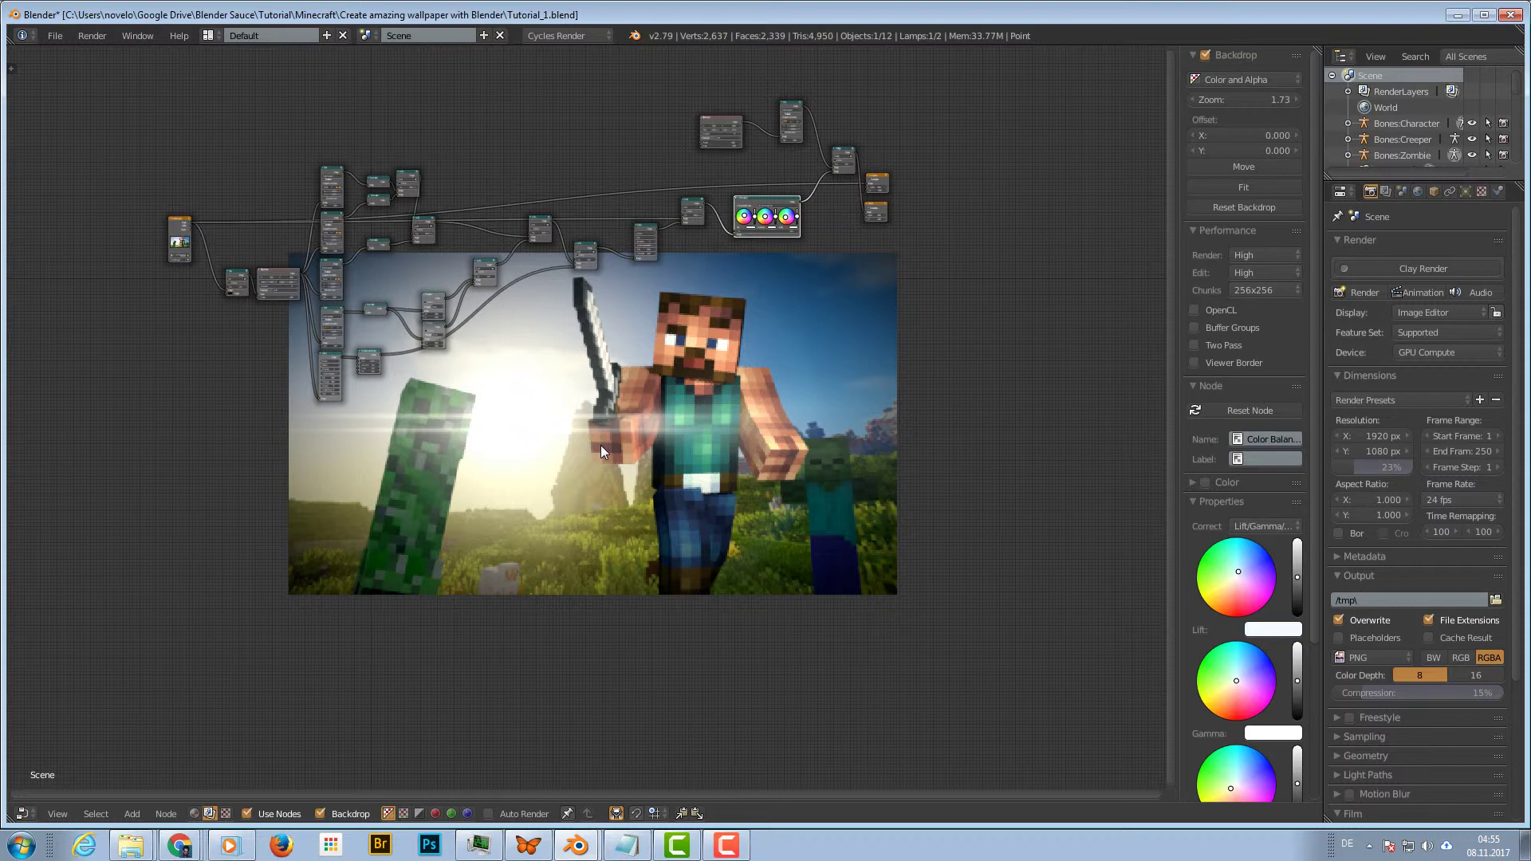
{"action": "middle_click_drag", "start_coordinate": [605, 450], "coordinate": [635, 506]}
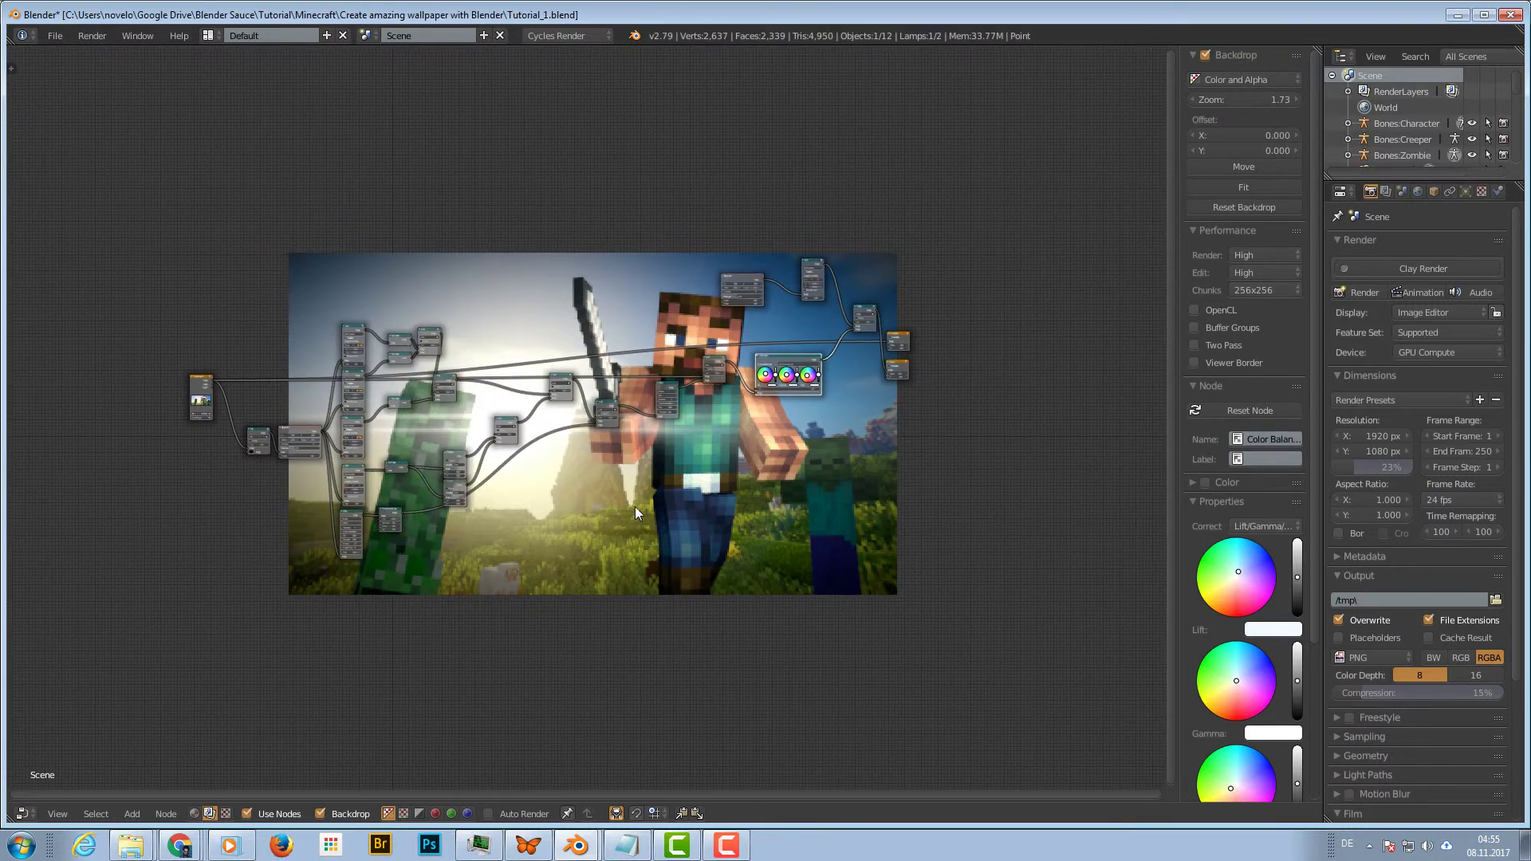
{"action": "scroll", "coordinate": [645, 515], "scroll_direction": "up", "scroll_amount": 2}
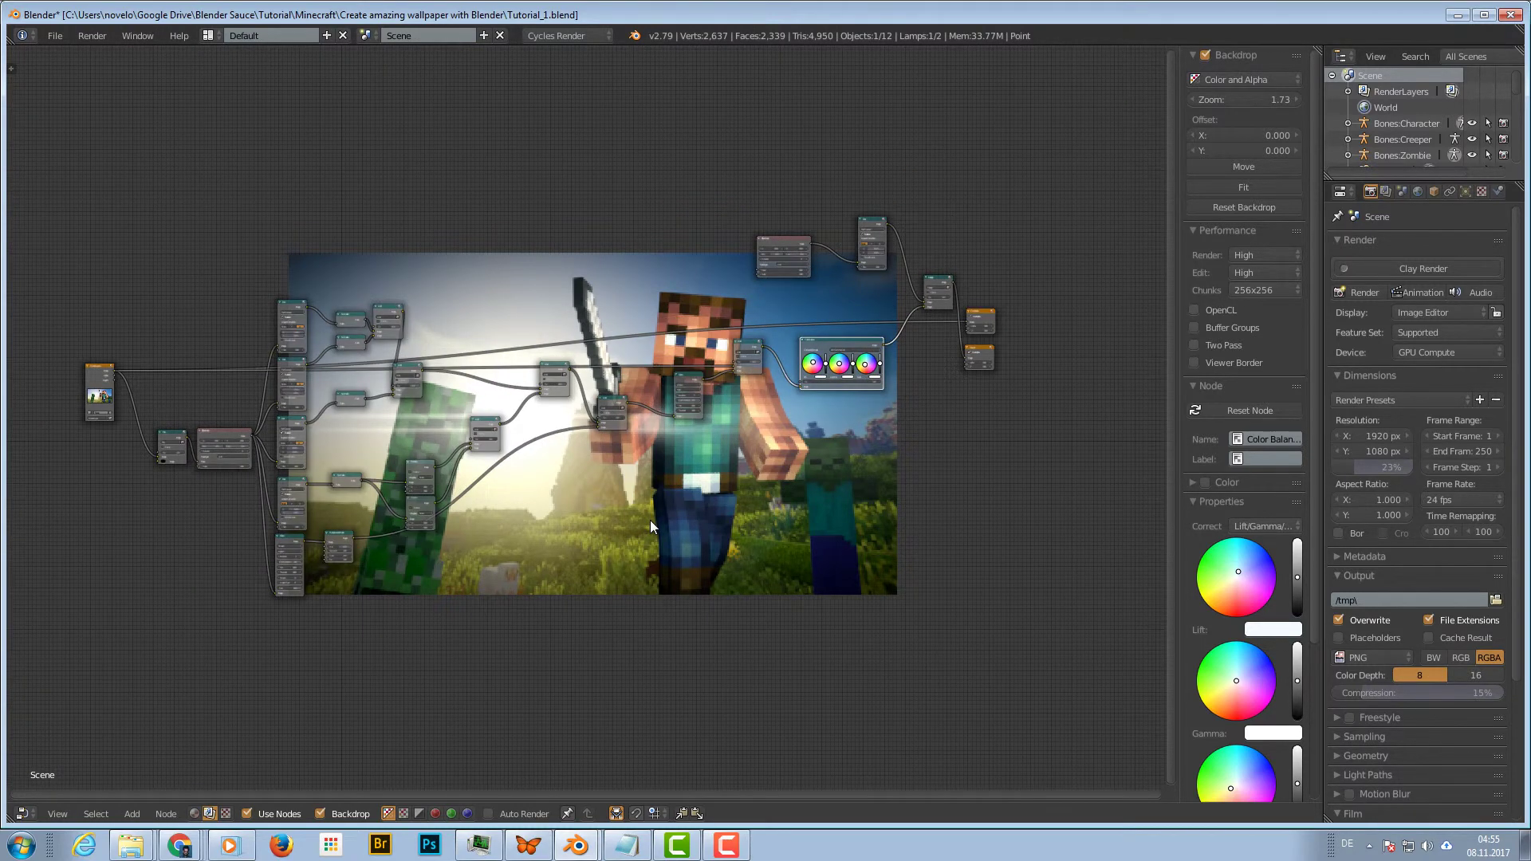
{"action": "middle_click_drag", "start_coordinate": [575, 520], "coordinate": [610, 503]}
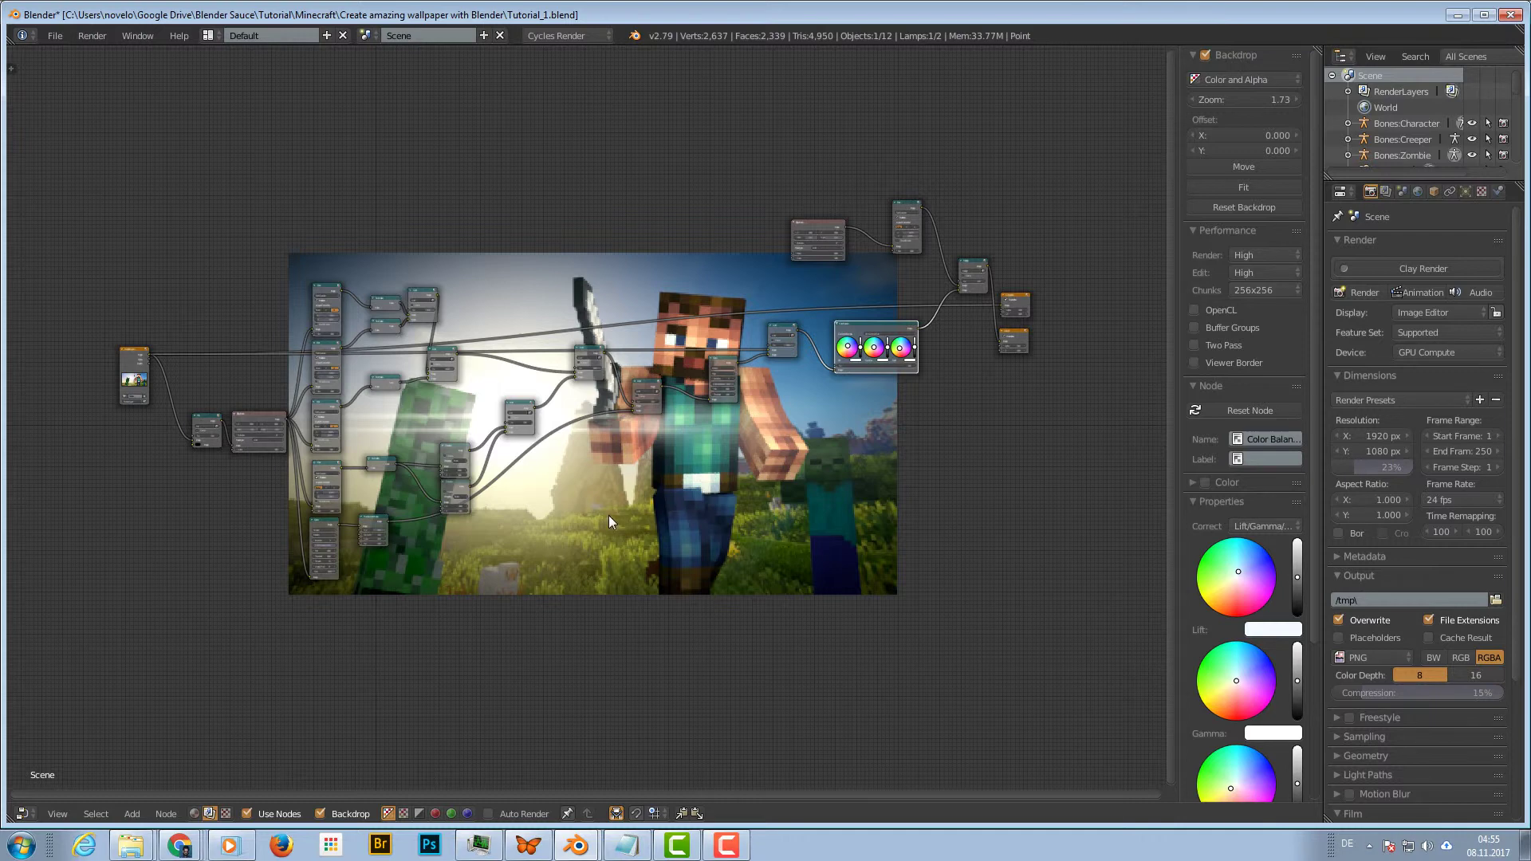
{"action": "scroll", "coordinate": [609, 515], "scroll_direction": "up", "scroll_amount": 1}
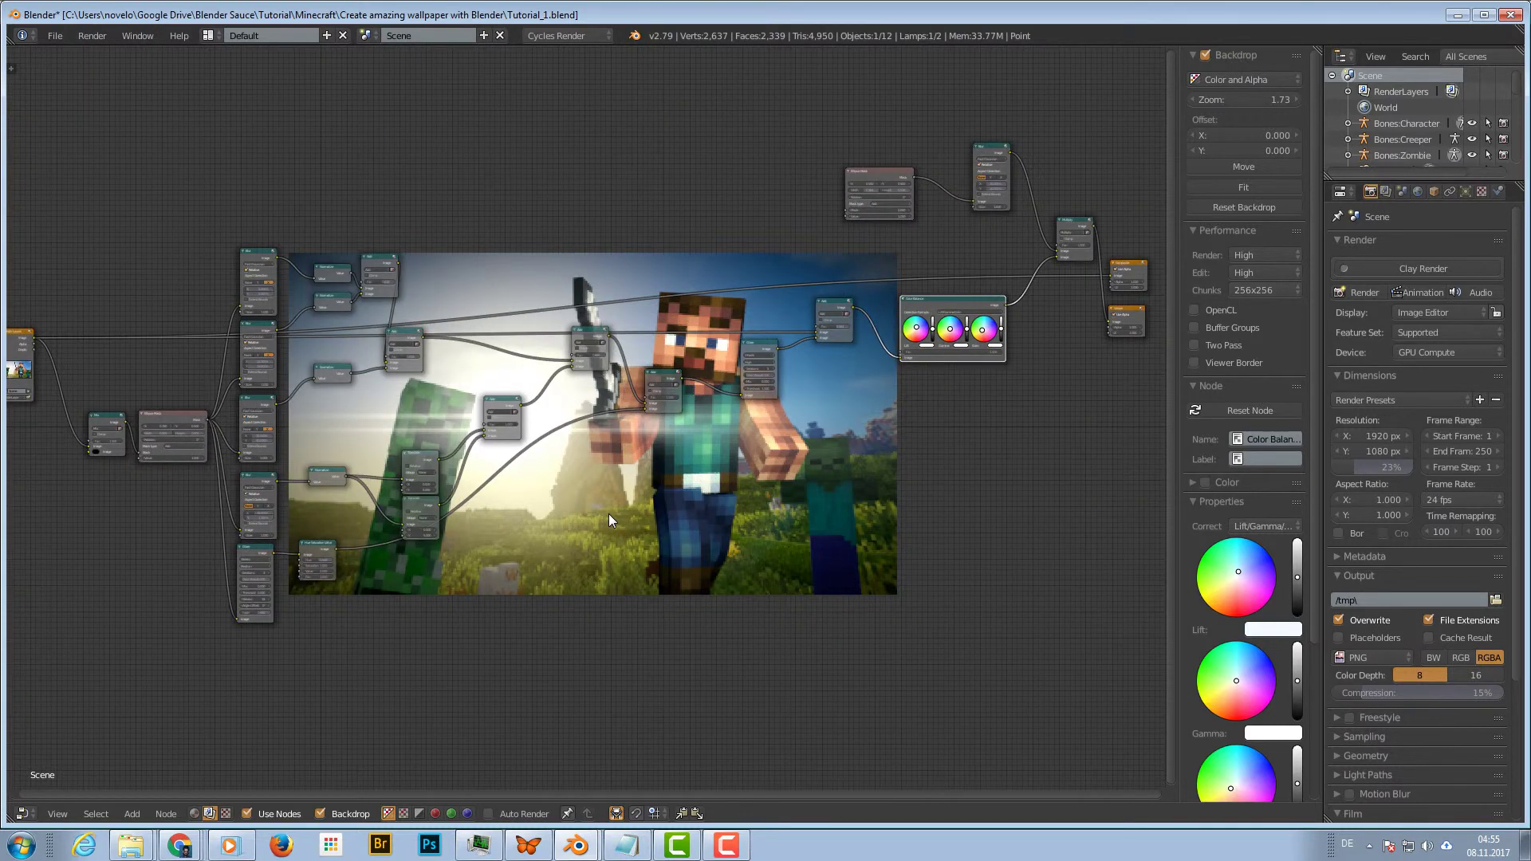
{"action": "scroll", "coordinate": [576, 486], "scroll_direction": "up", "scroll_amount": 2}
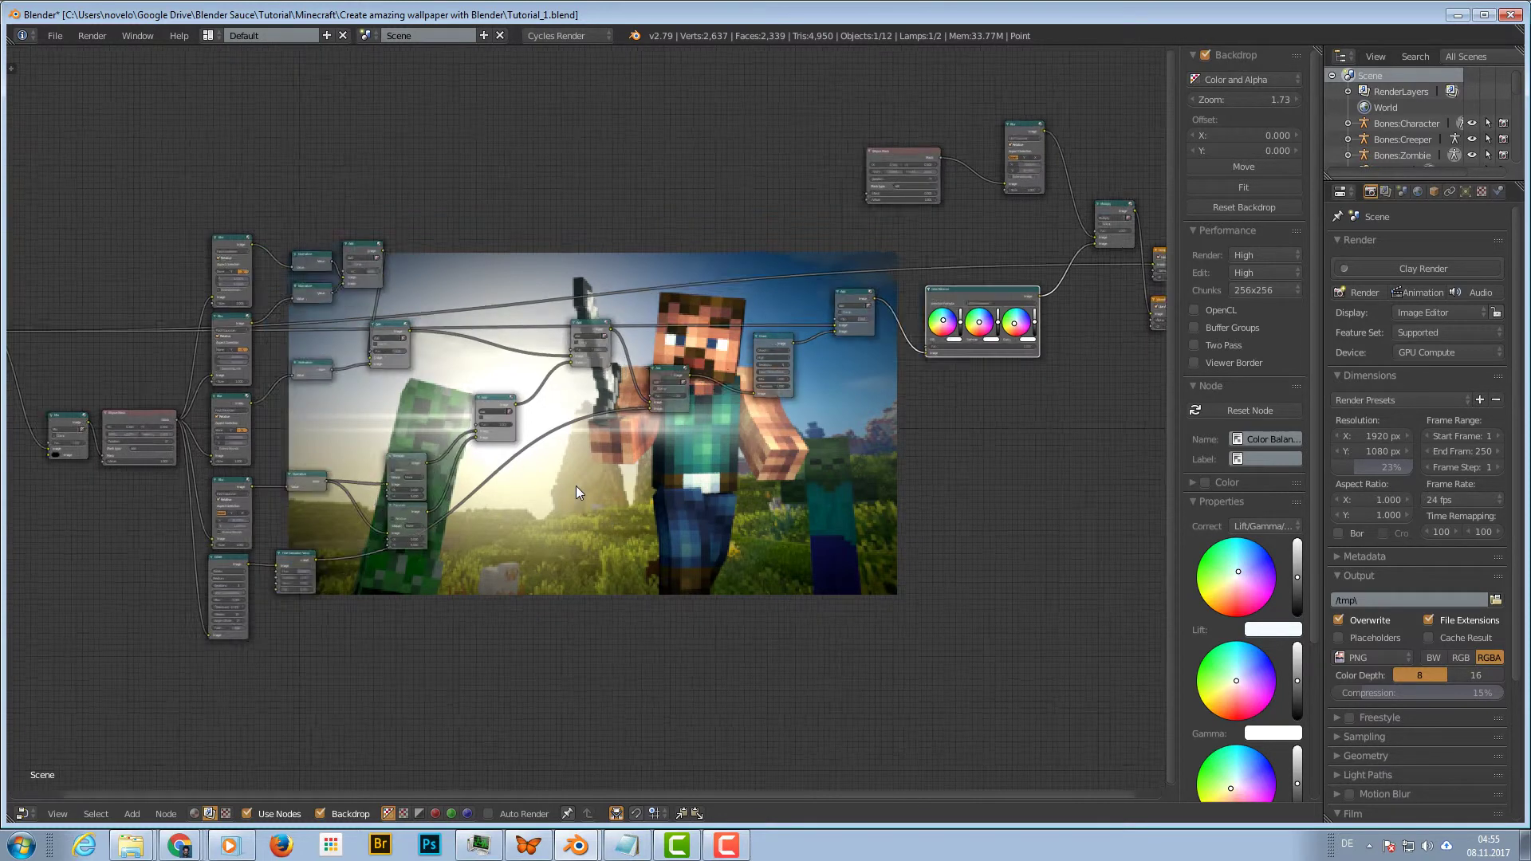
{"action": "middle_click_drag", "start_coordinate": [810, 467], "coordinate": [674, 484]}
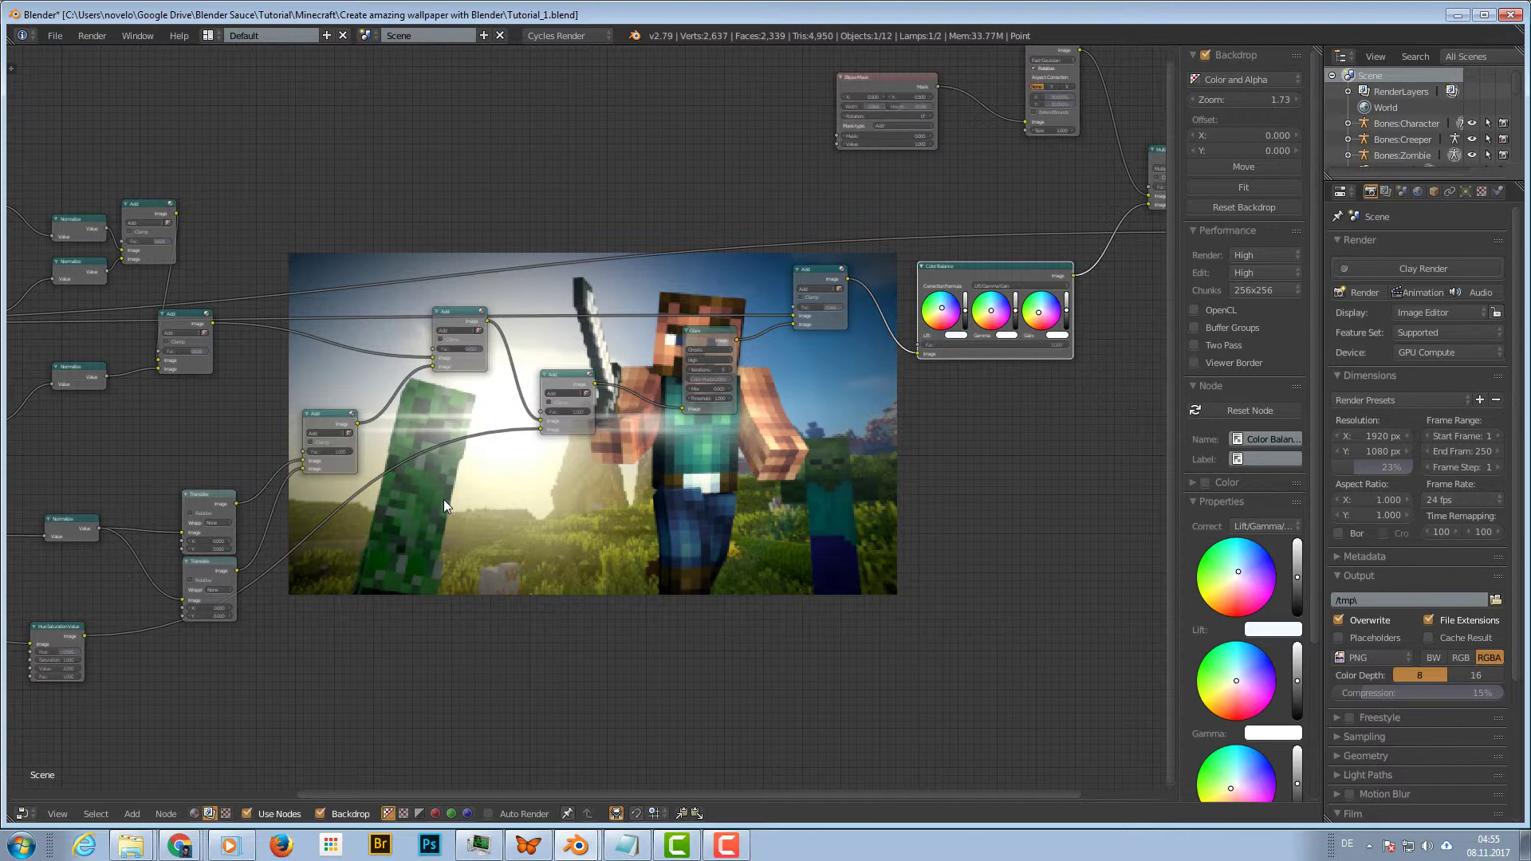
{"action": "middle_click_drag", "start_coordinate": [143, 445], "coordinate": [522, 402]}
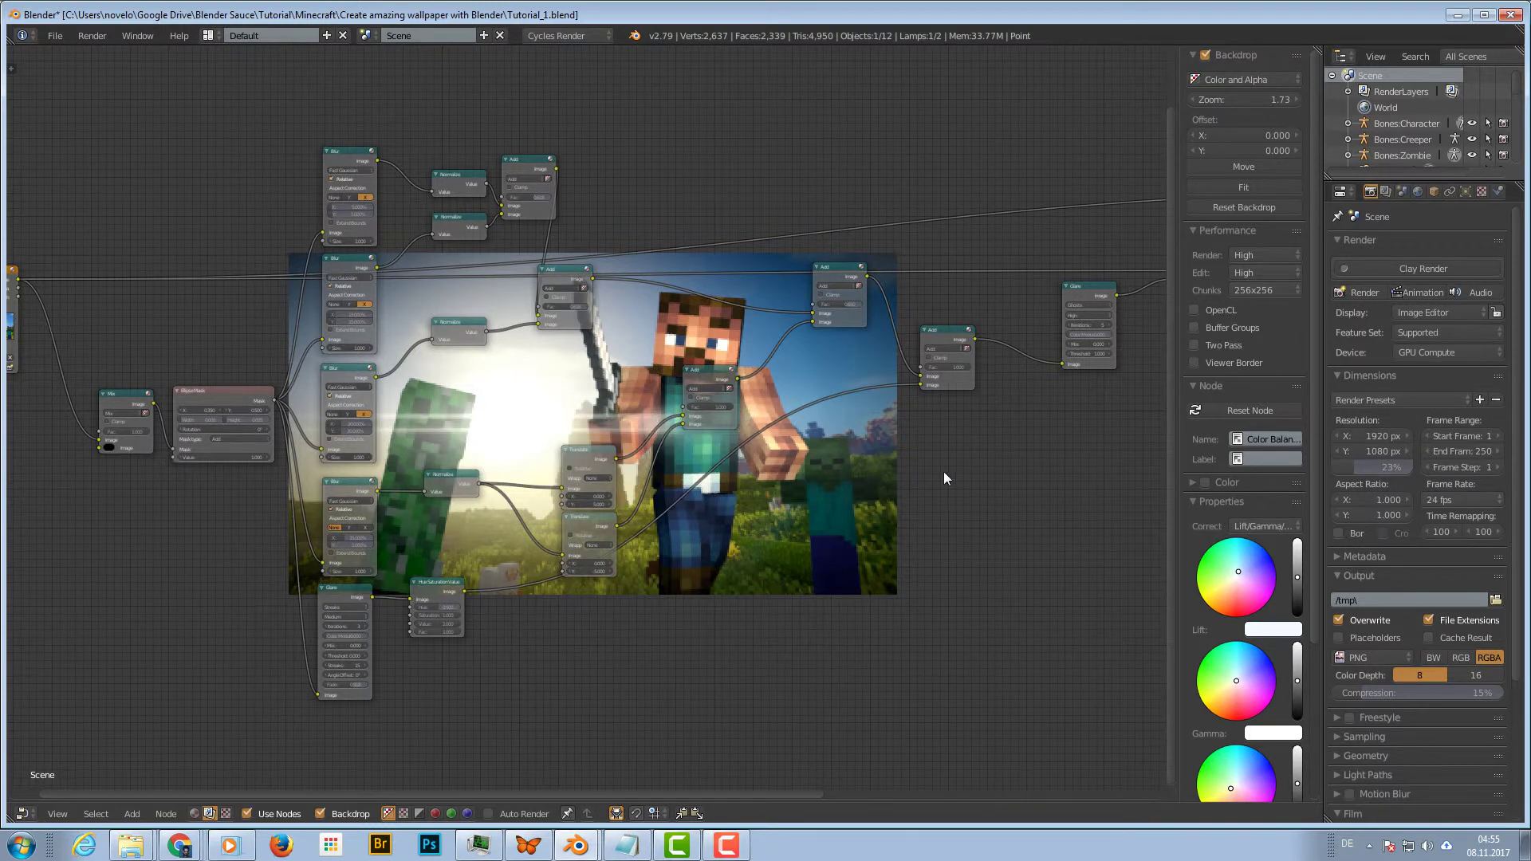
{"action": "middle_click_drag", "start_coordinate": [944, 479], "coordinate": [650, 525]}
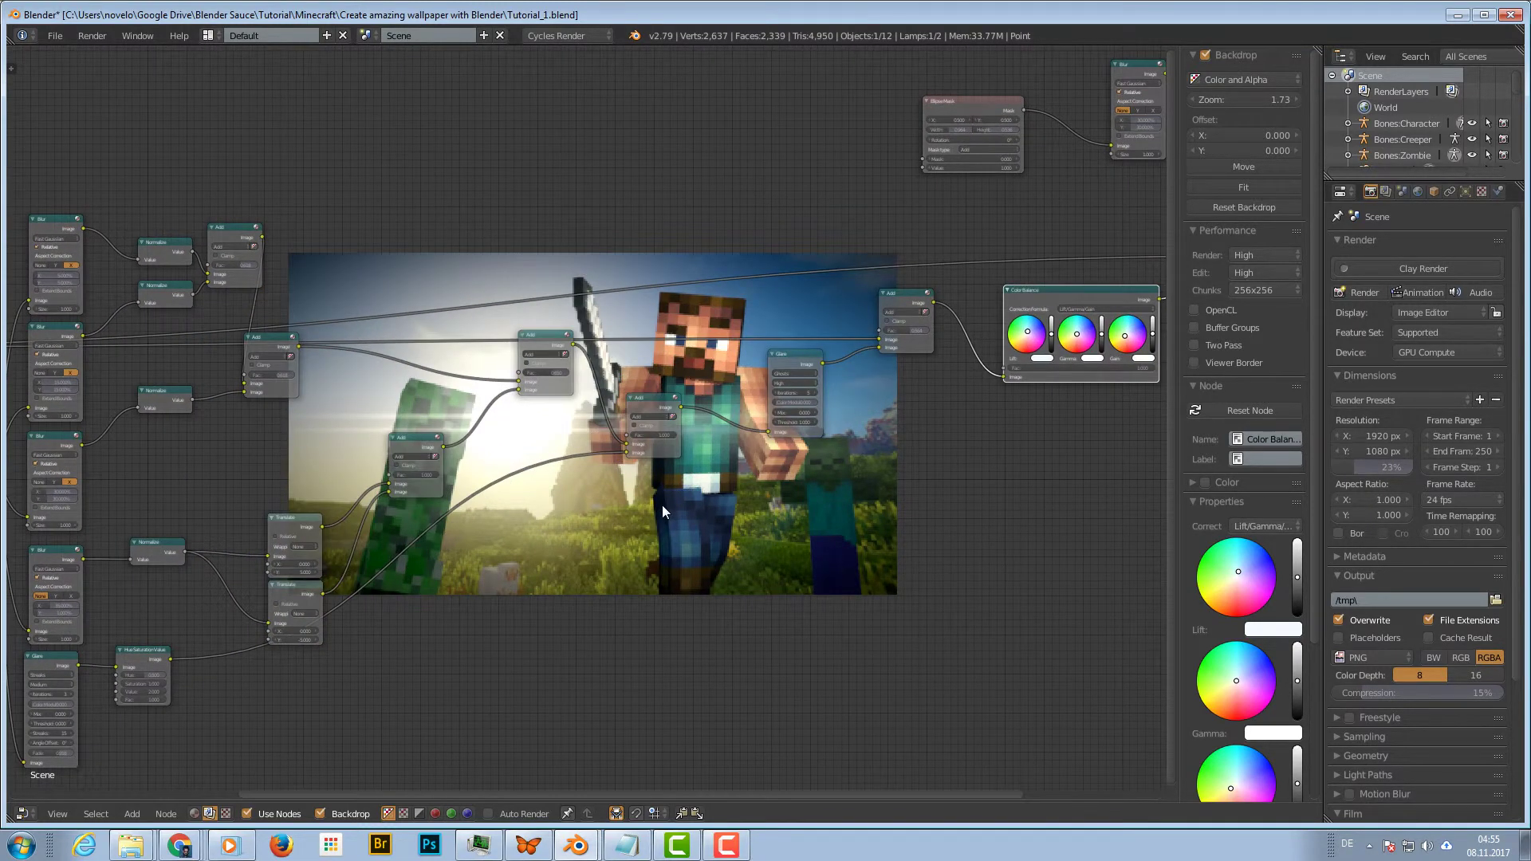
{"action": "scroll", "coordinate": [458, 519], "scroll_direction": "up", "scroll_amount": 4}
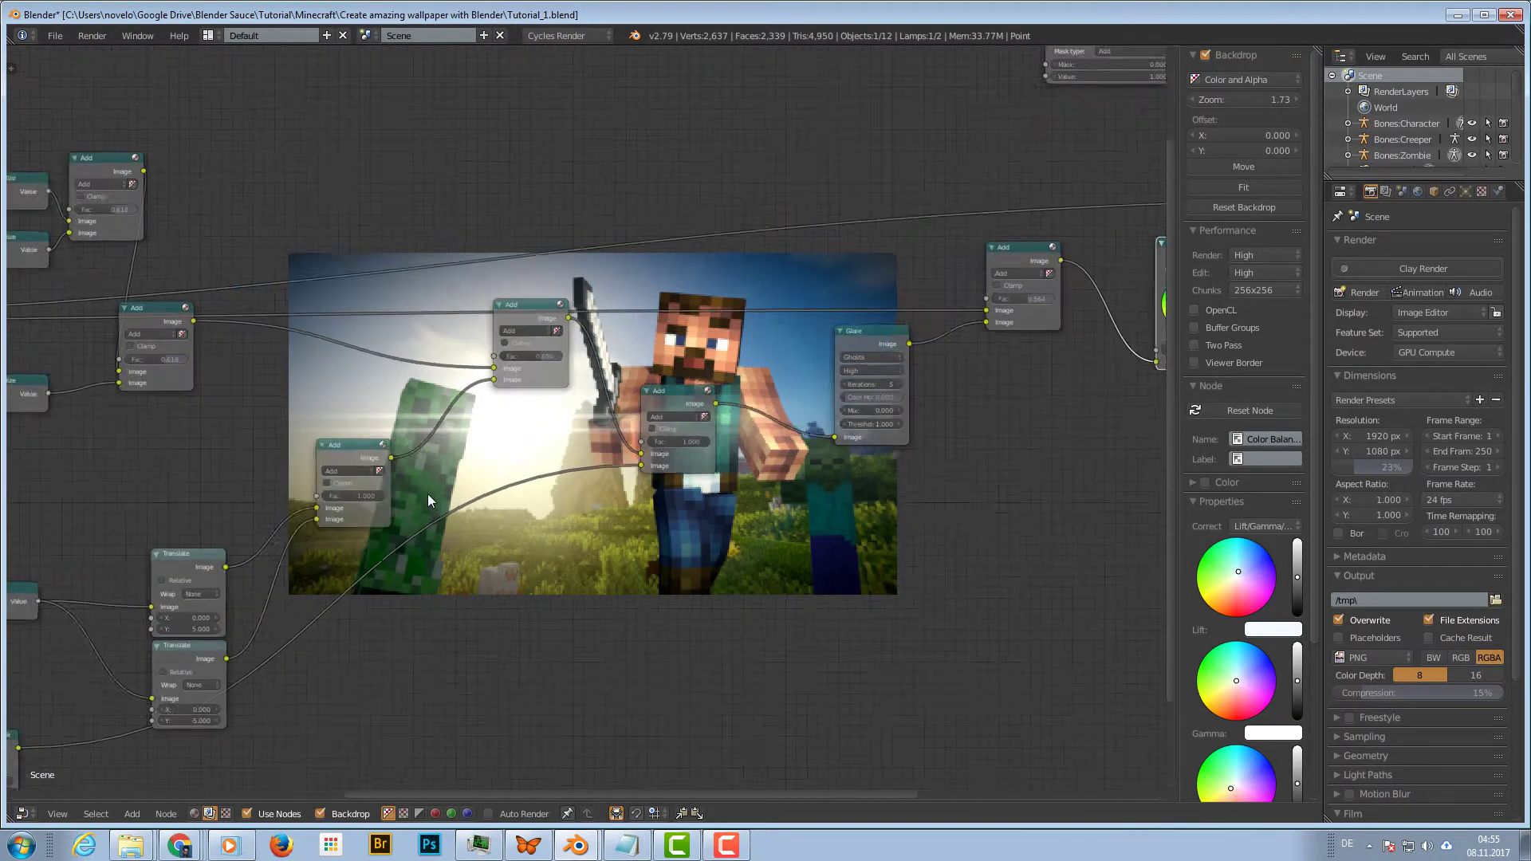
{"action": "middle_click_drag", "start_coordinate": [467, 360], "coordinate": [784, 300]}
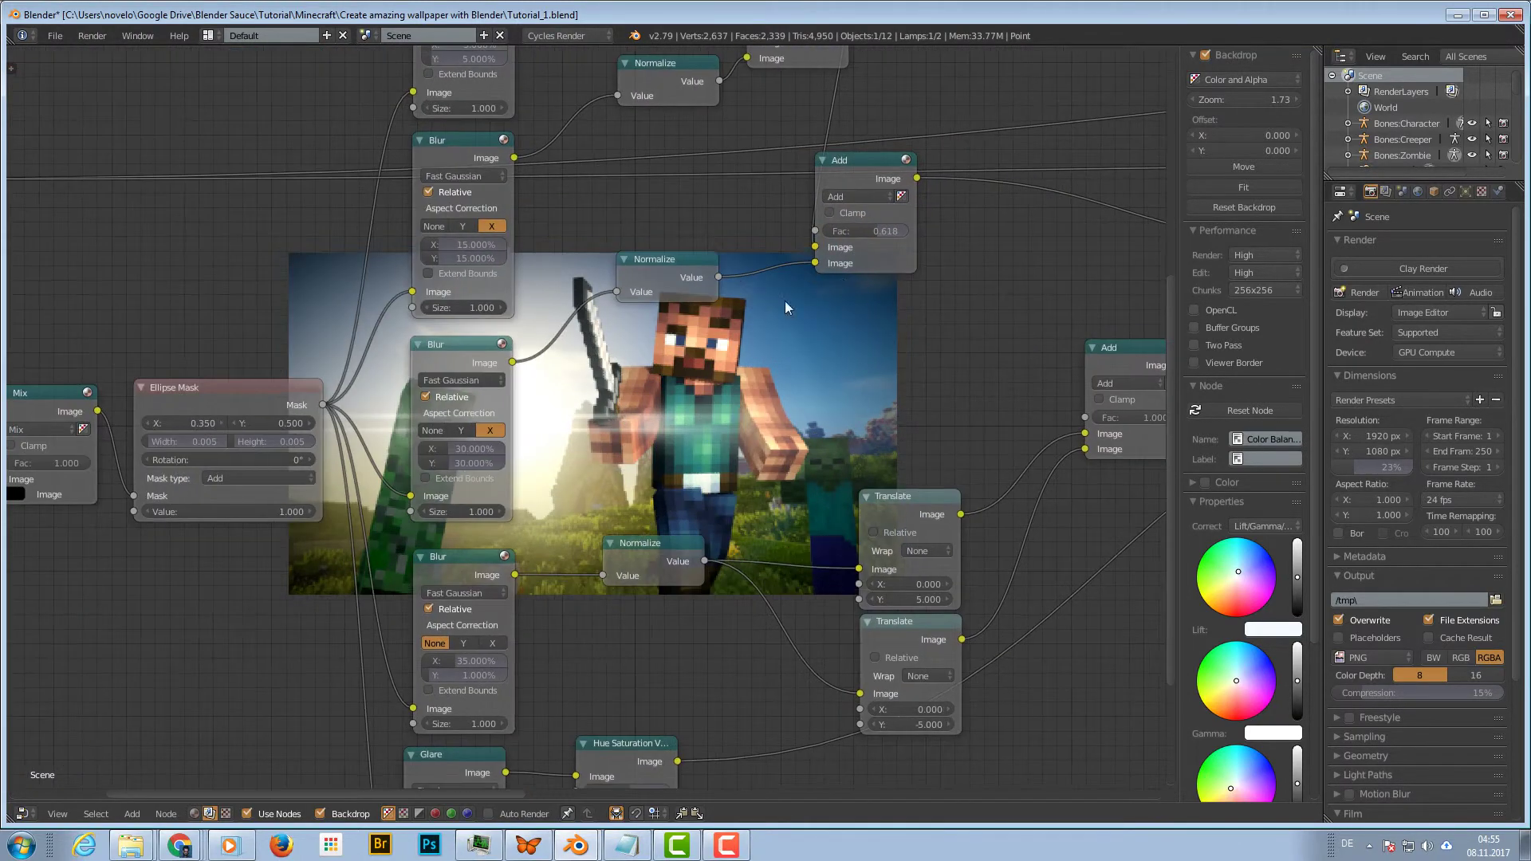
{"action": "middle_click_drag", "start_coordinate": [324, 232], "coordinate": [783, 297]}
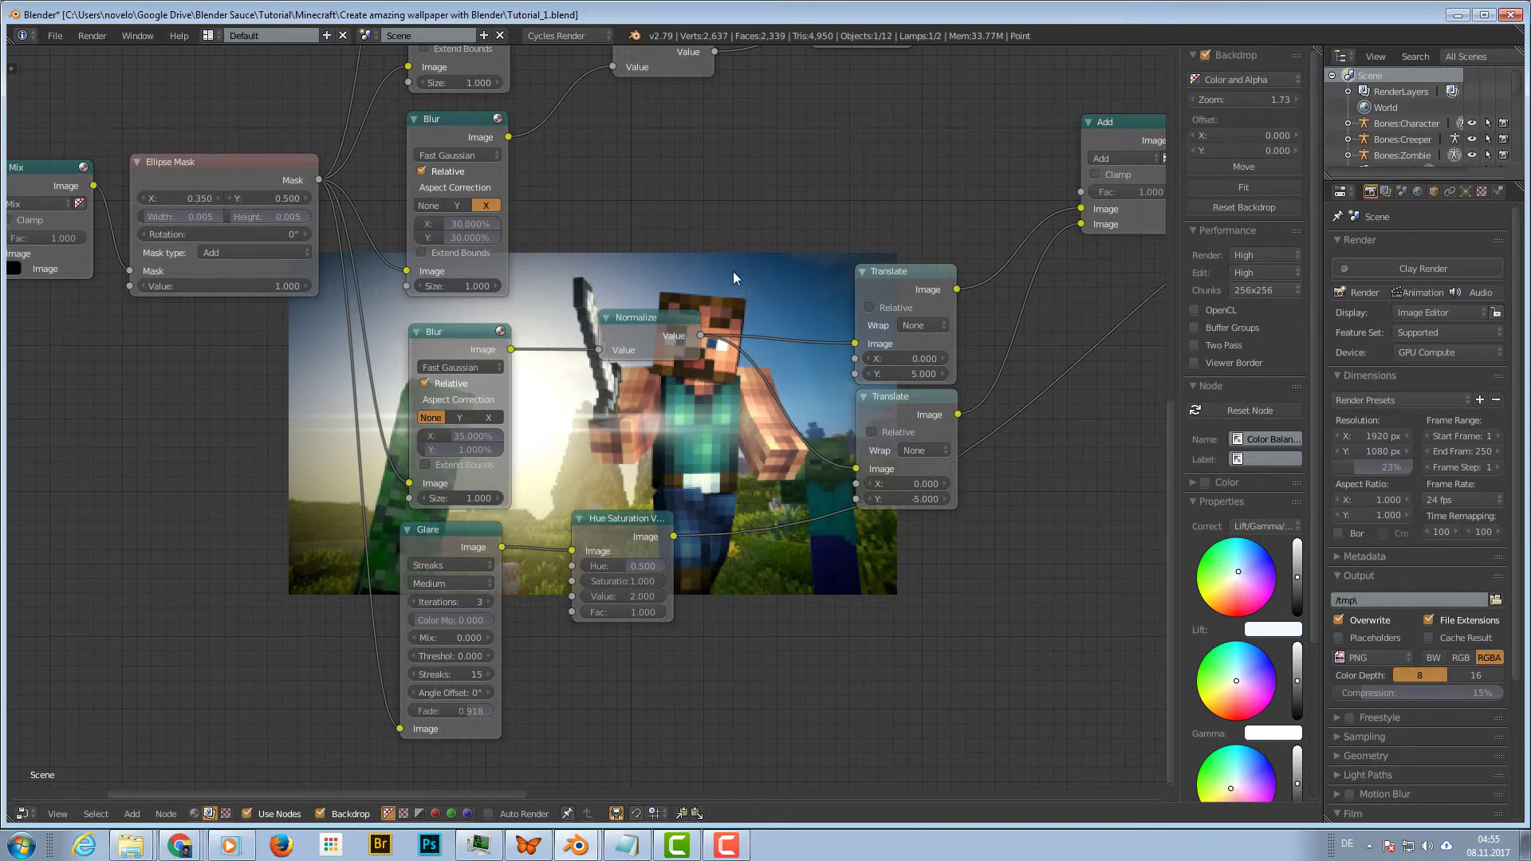
Move the second Add node of the blurred glow branches away from the Normalize nodes, up and toward the outputs
{"action": "middle_click_drag", "start_coordinate": [738, 248], "coordinate": [684, 433]}
{"action": "middle_click_drag", "start_coordinate": [721, 211], "coordinate": [698, 433]}
{"action": "left_click", "coordinate": [775, 342]}
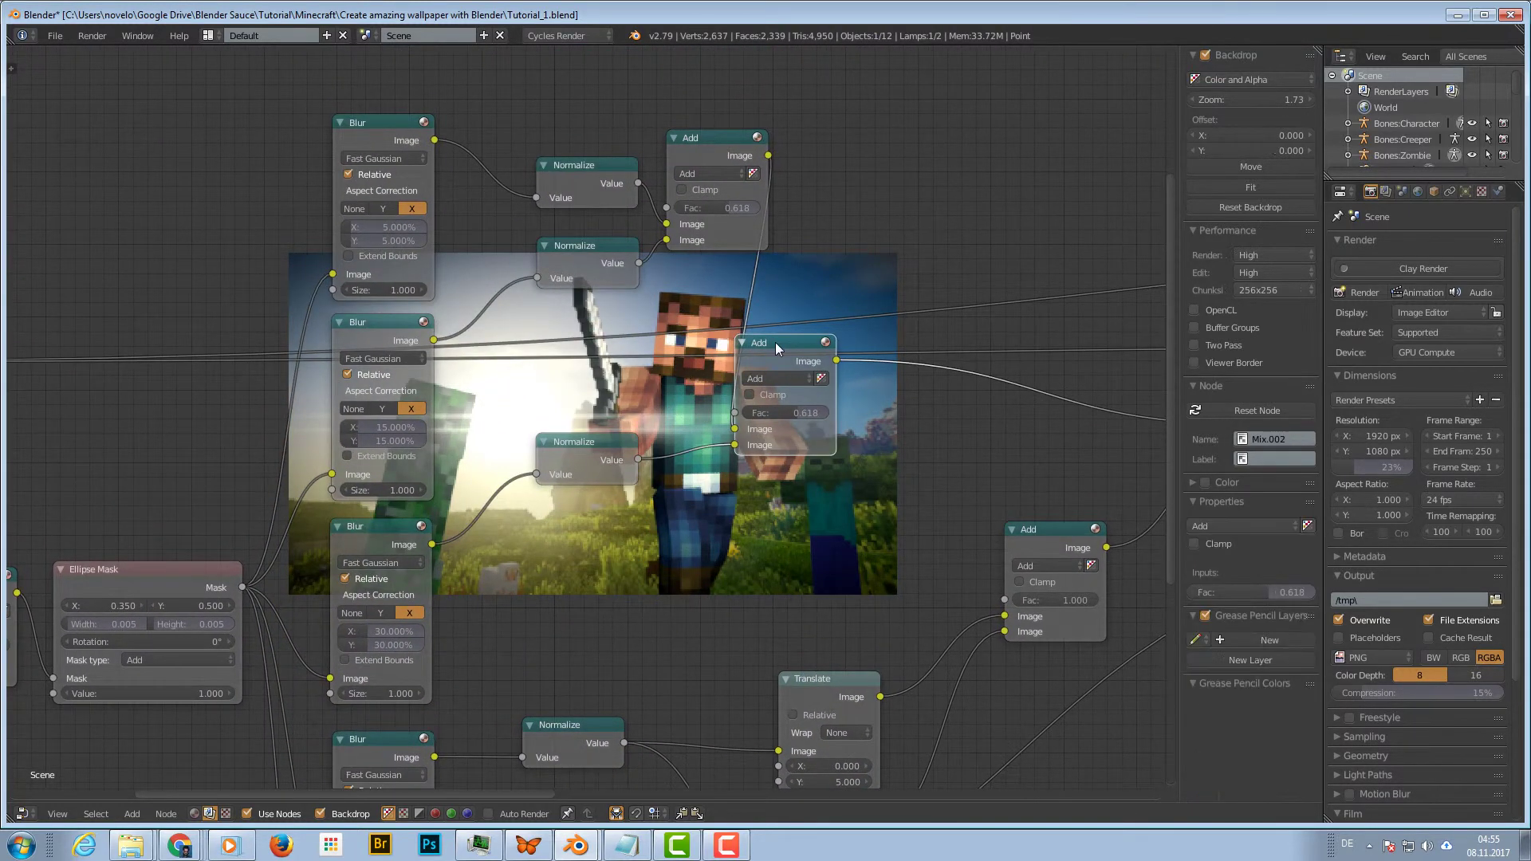
{"action": "left_click_drag", "start_coordinate": [775, 342], "coordinate": [927, 268]}
{"action": "scroll", "coordinate": [576, 445], "scroll_direction": "down", "scroll_amount": 5}
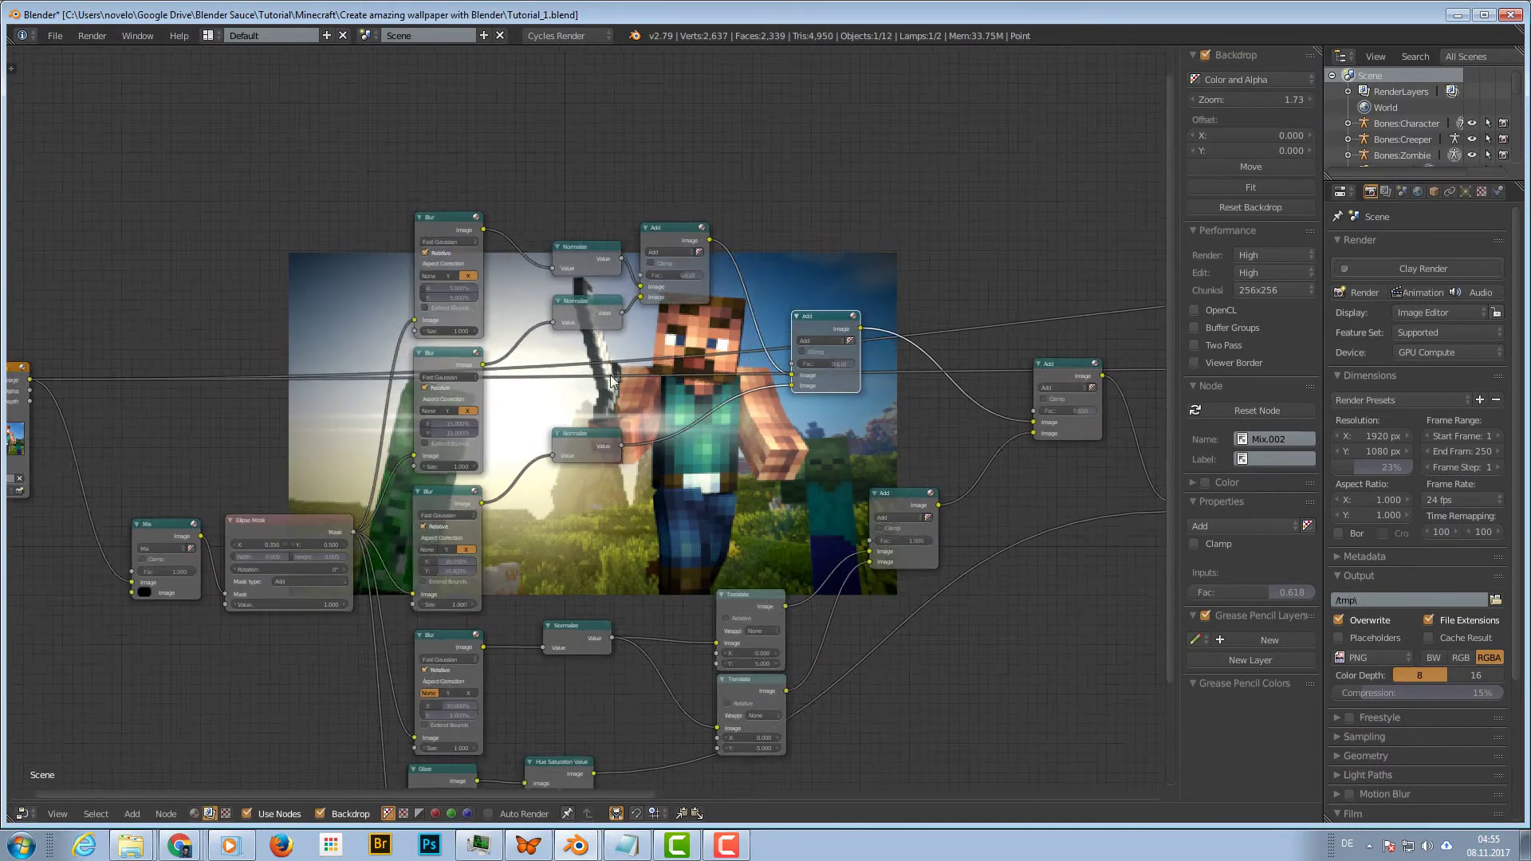
{"action": "middle_click_drag", "start_coordinate": [660, 449], "coordinate": [629, 369]}
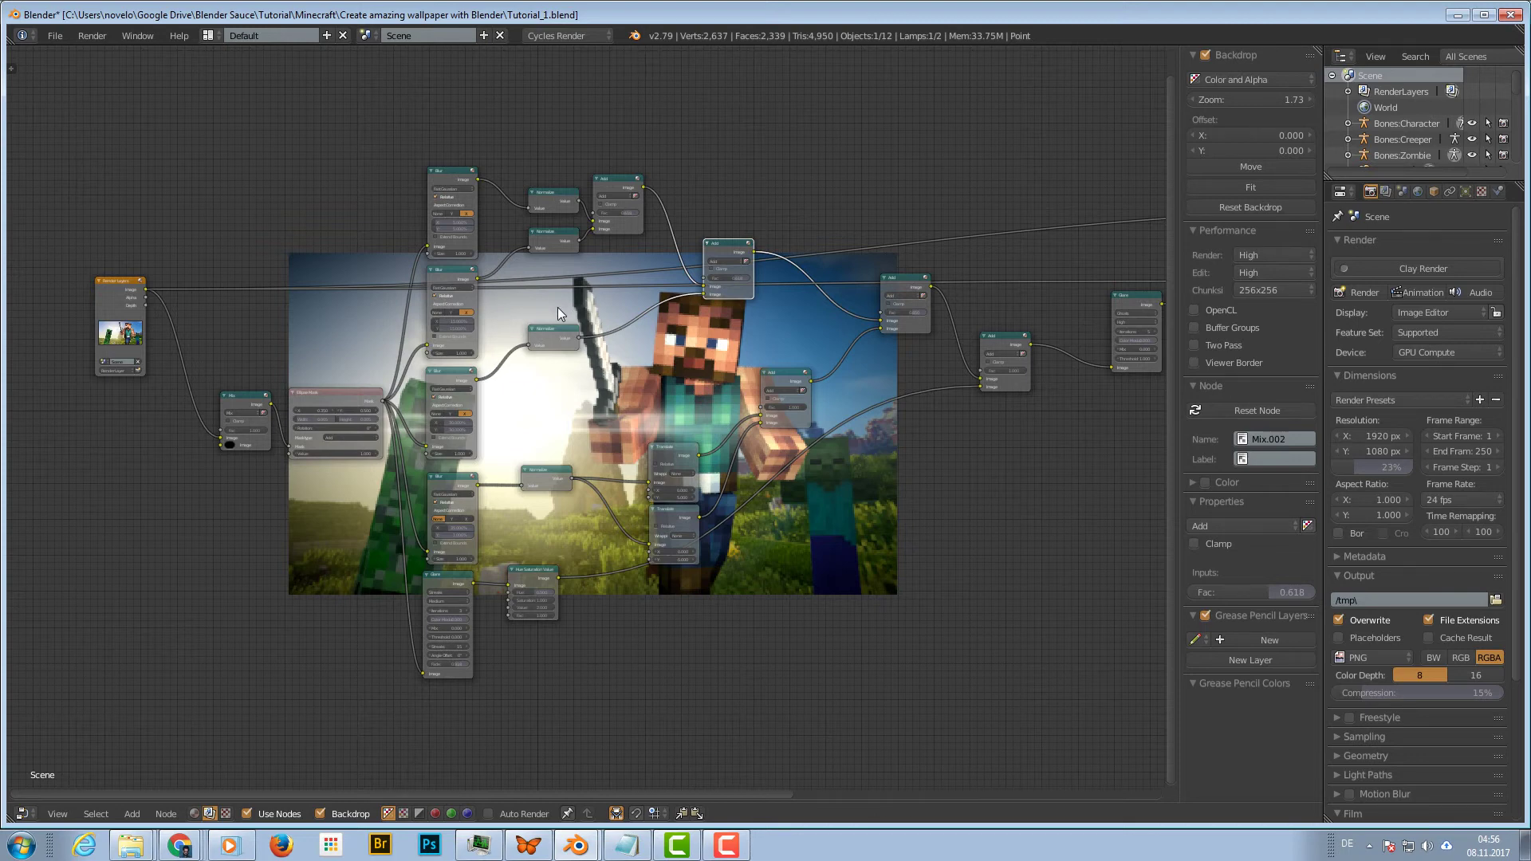
{"action": "middle_click_drag", "start_coordinate": [609, 395], "coordinate": [539, 388]}
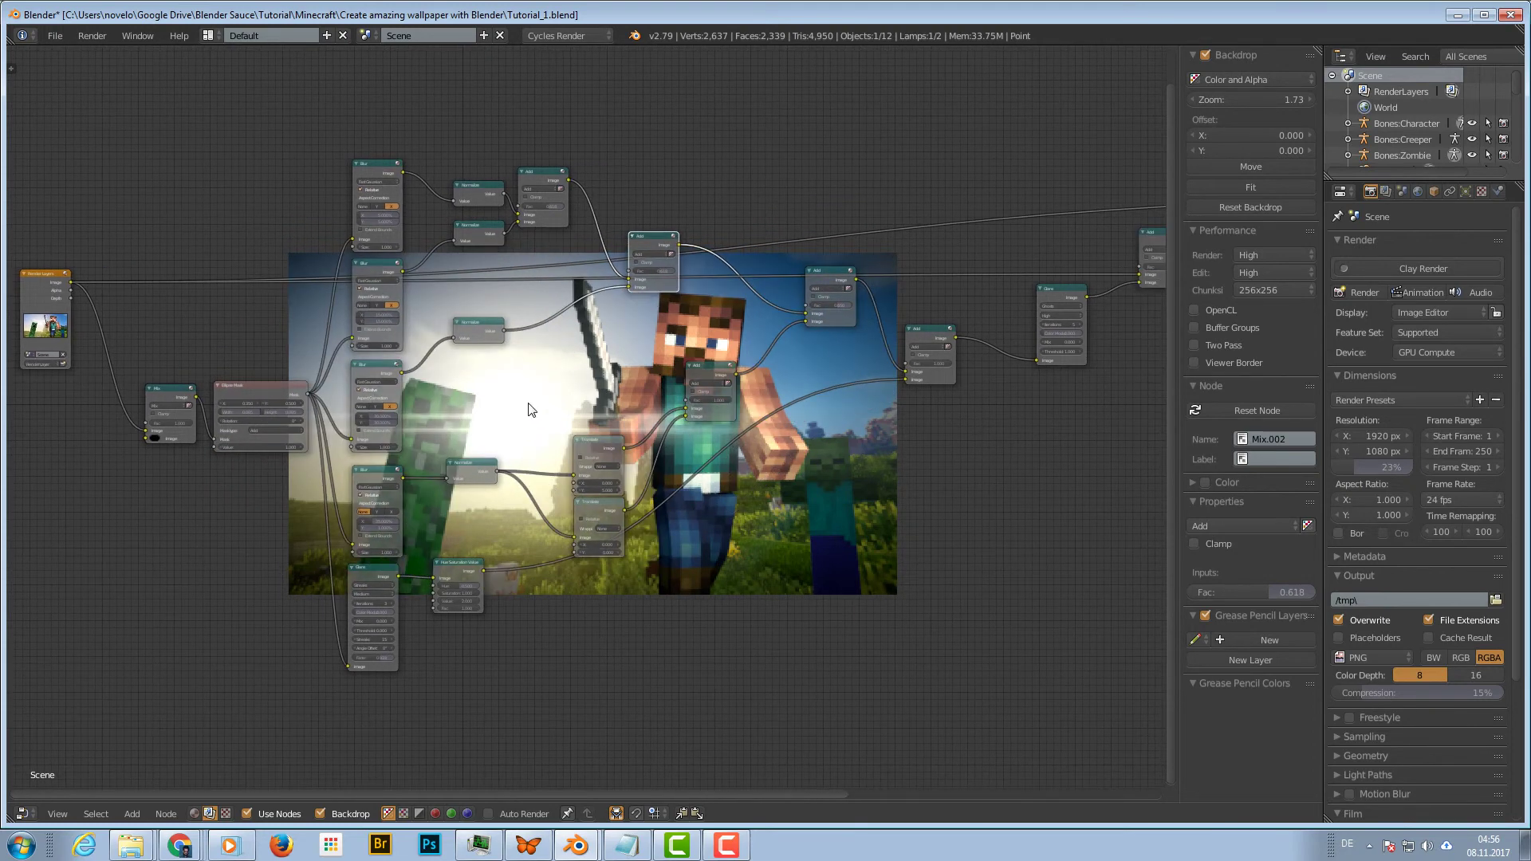
{"action": "middle_click_drag", "start_coordinate": [559, 404], "coordinate": [325, 490]}
{"action": "middle_click_drag", "start_coordinate": [756, 542], "coordinate": [605, 545]}
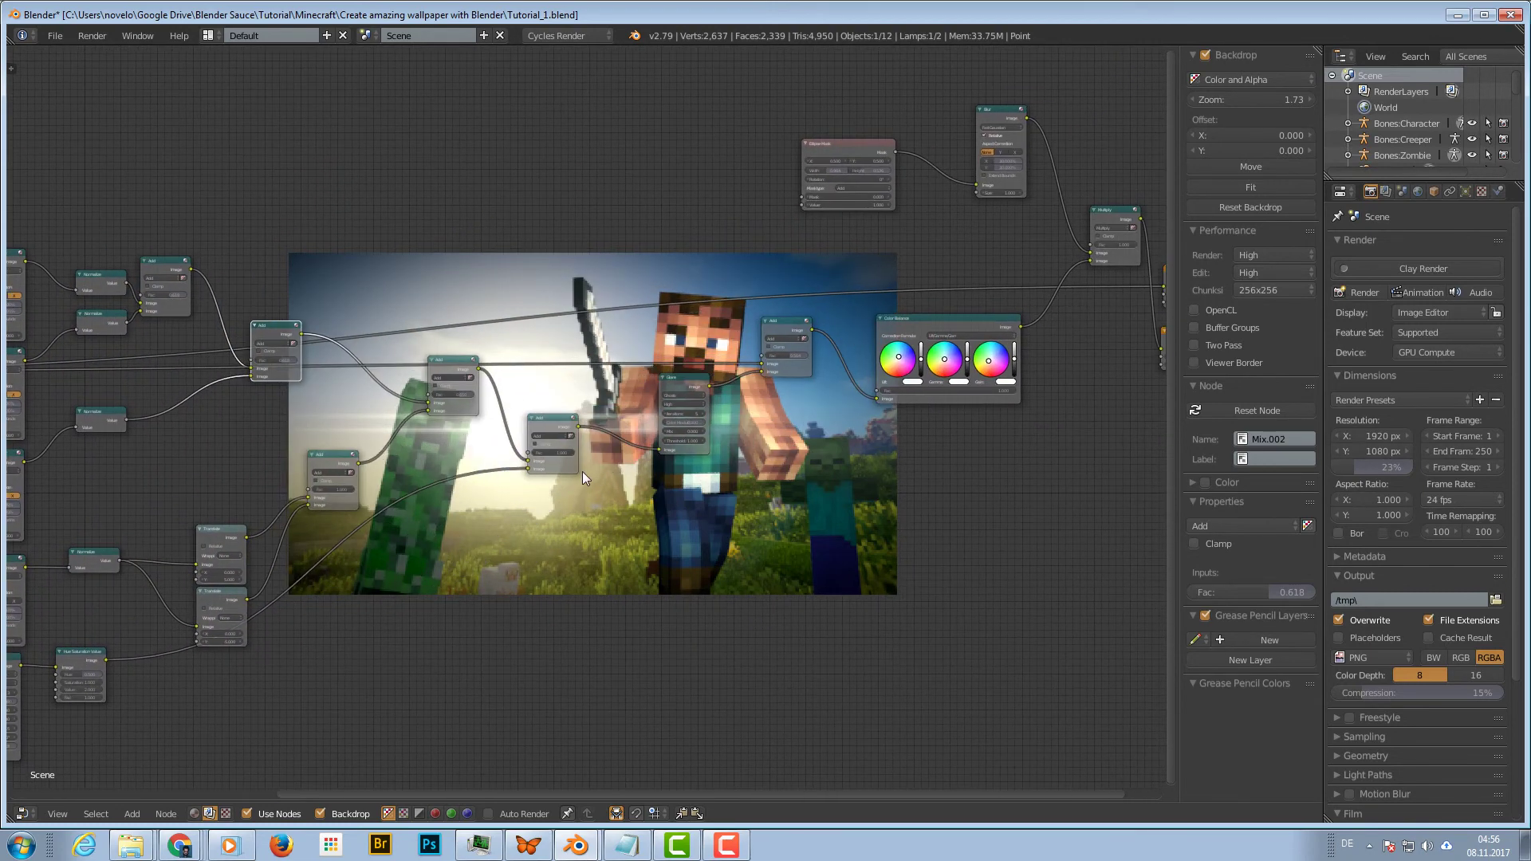